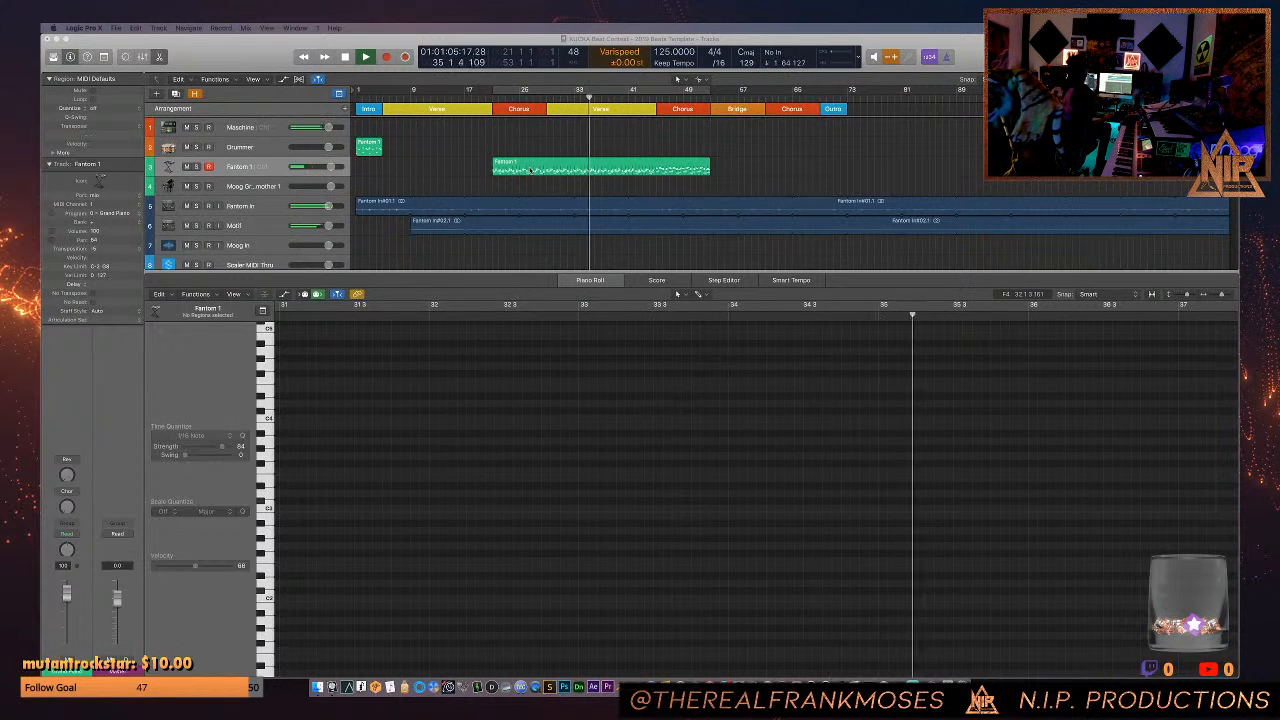
- Switch to Console and load the Horn Hall preset in the Motif channel's Lexicon 224 reverb
{"action": "left_click", "coordinate": [811, 687]}
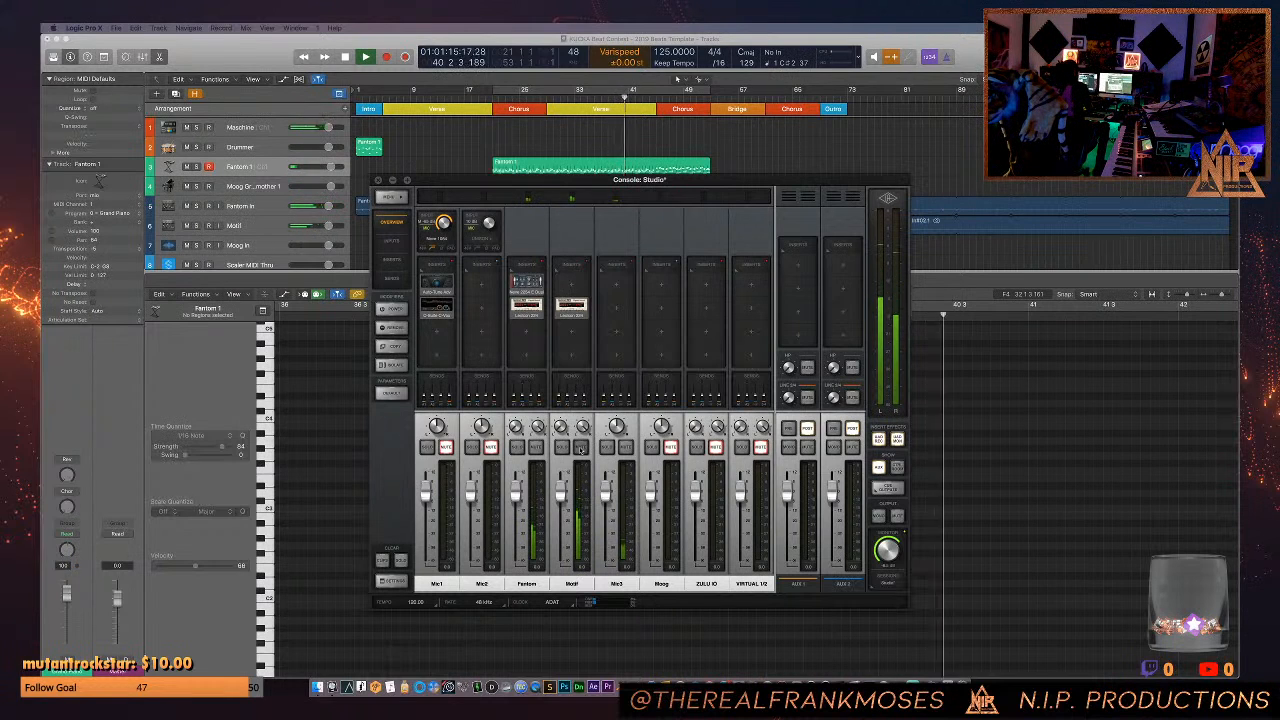
{"action": "left_click", "coordinate": [488, 99]}
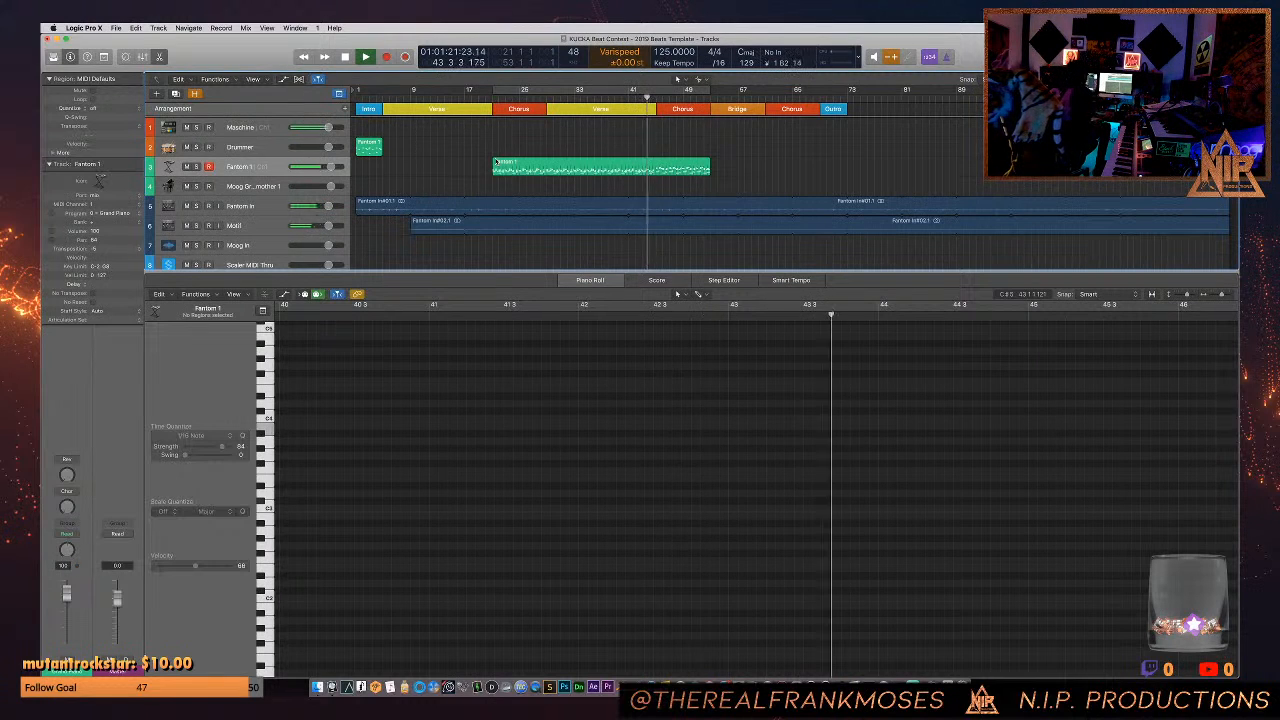
{"action": "left_click", "coordinate": [798, 688]}
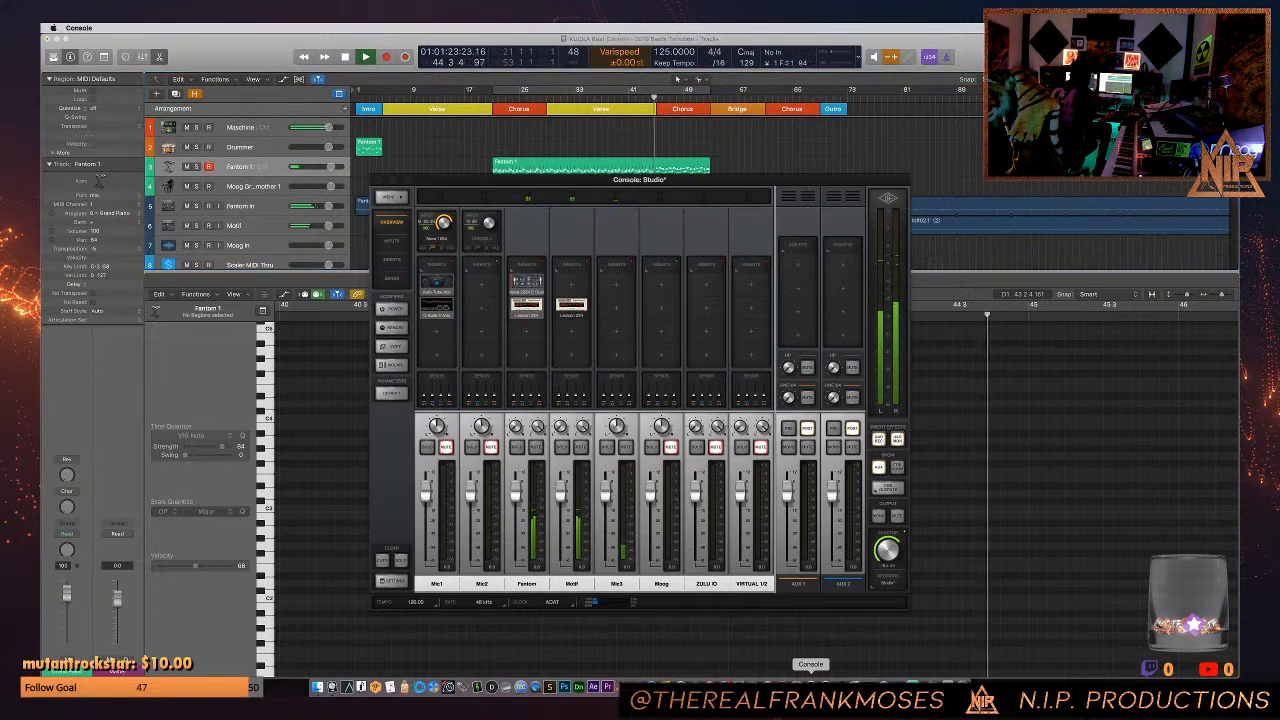
{"action": "left_click", "coordinate": [571, 305]}
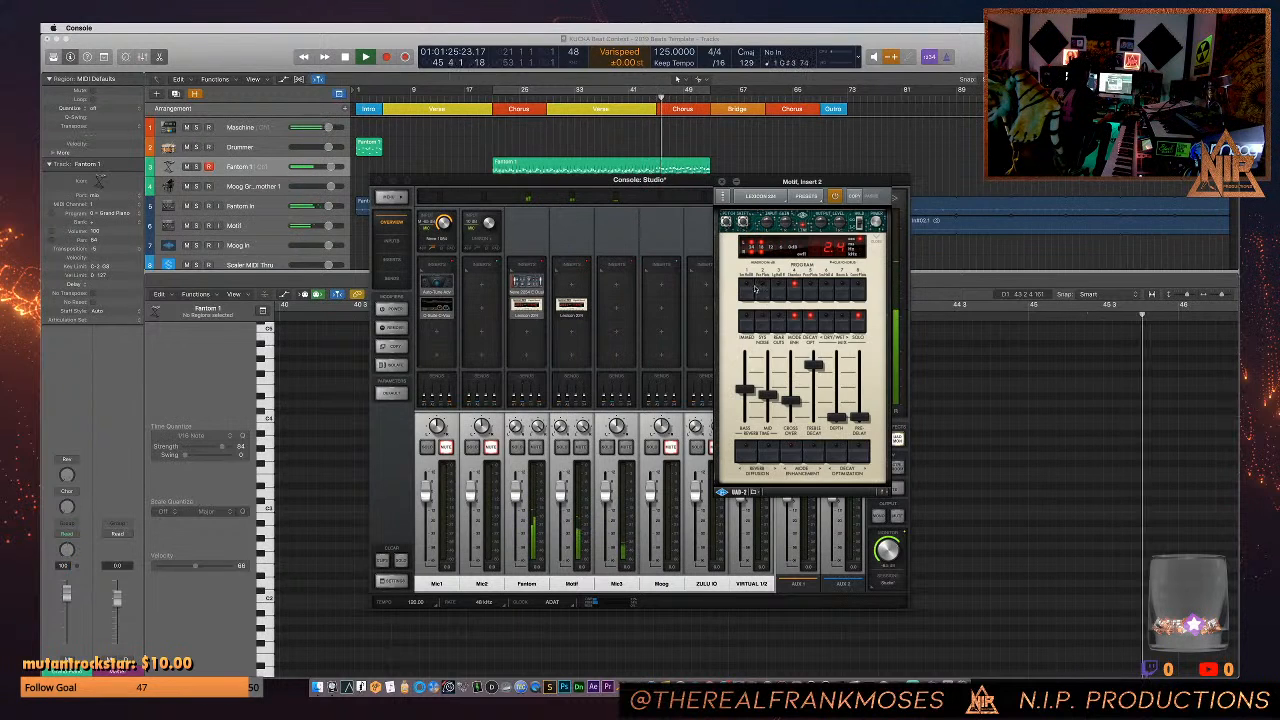
{"action": "left_click", "coordinate": [806, 196]}
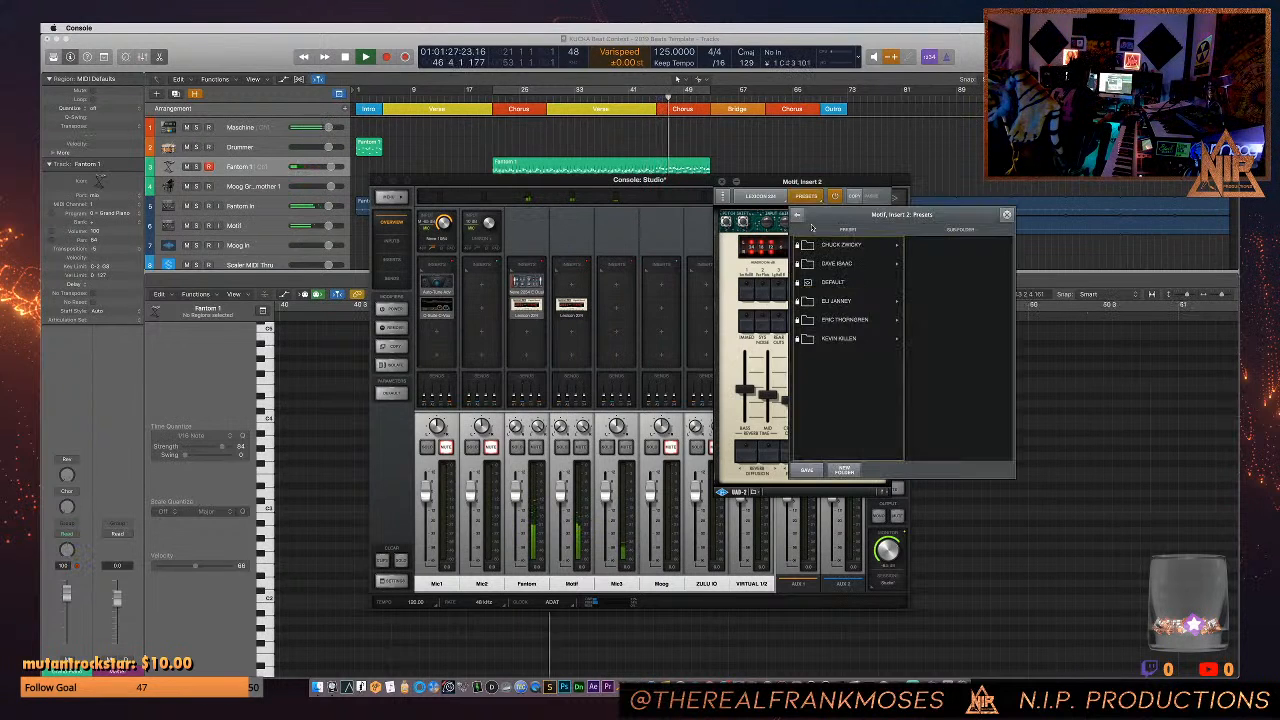
{"action": "left_click", "coordinate": [840, 245]}
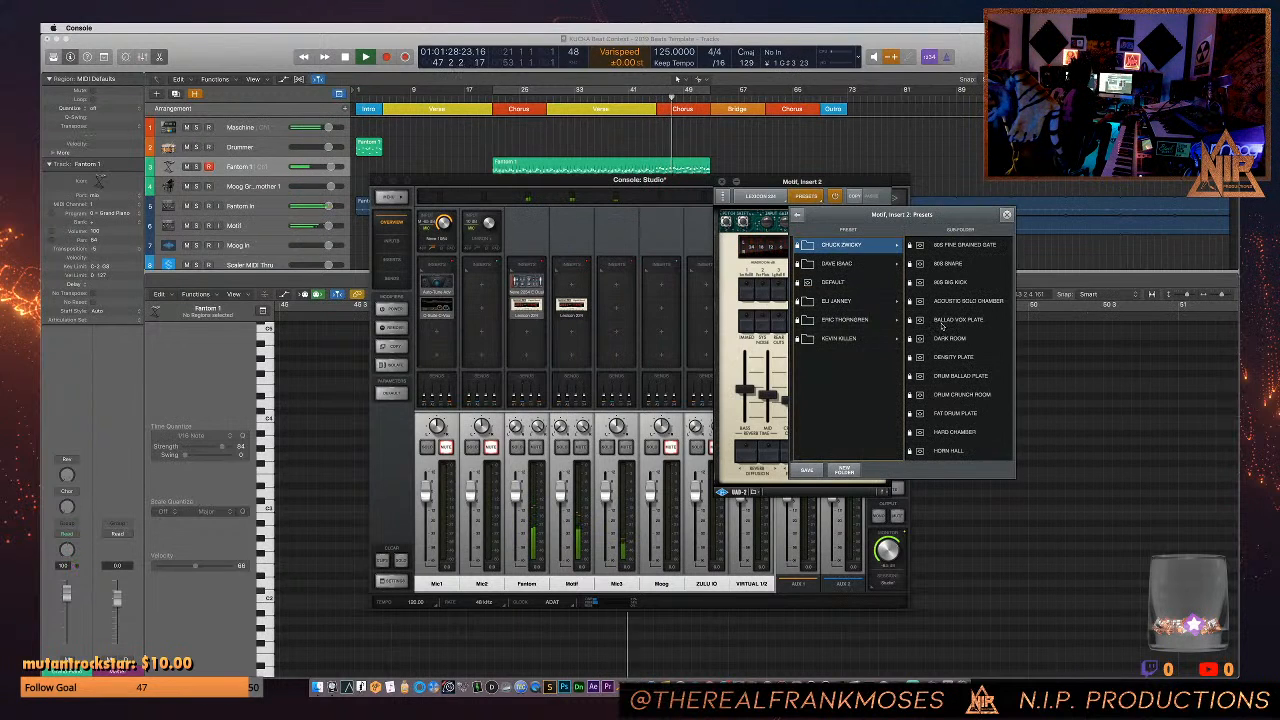
{"action": "left_click", "coordinate": [950, 451]}
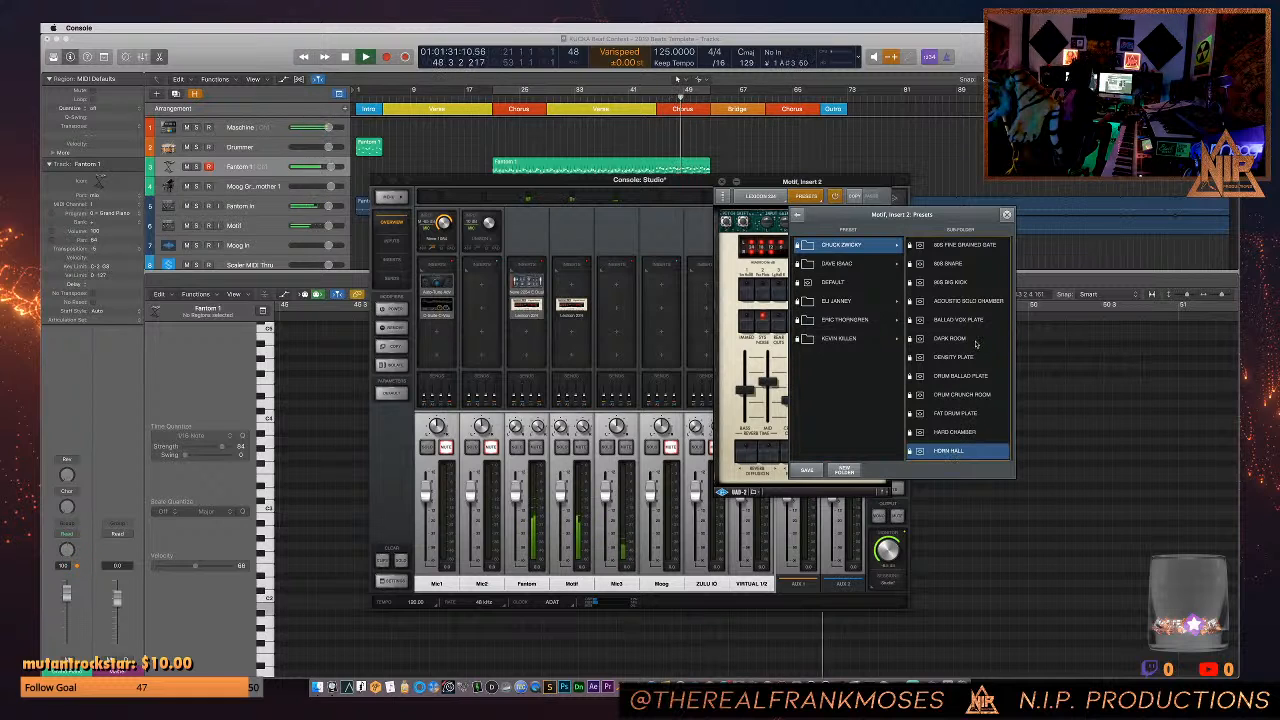
{"action": "left_click", "coordinate": [1006, 214]}
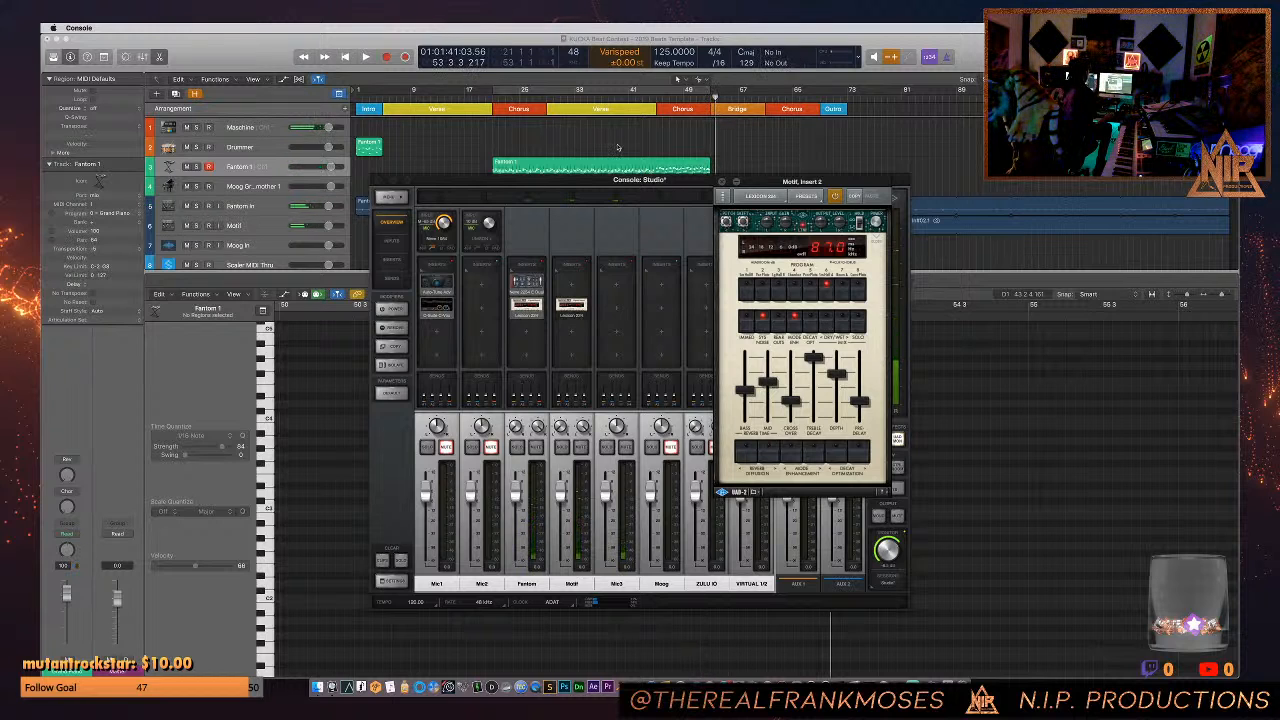
- Turn on cycle playback over bars 21 to 53 and start playing the song
{"action": "key", "text": "c"}
{"action": "key", "text": "space"}
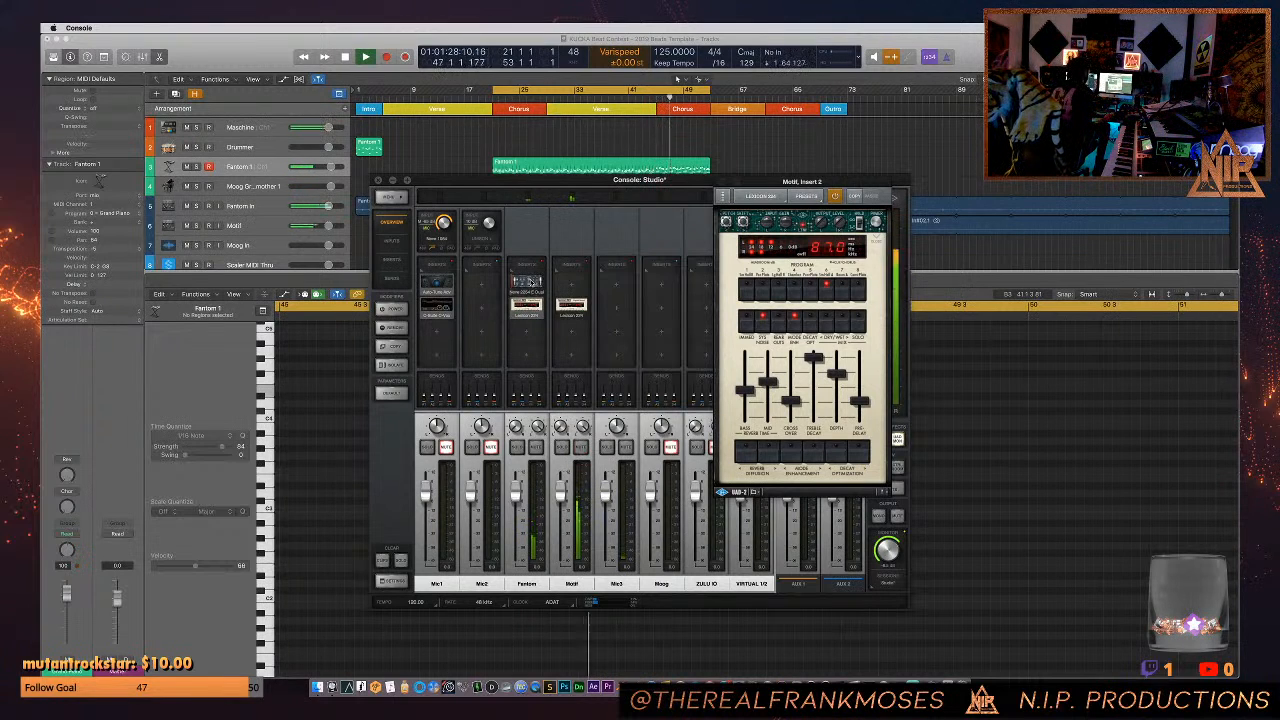
- Open the Neve limiter/compressor on the Fantom channel and place its window beside the Motif reverb
{"action": "left_click", "coordinate": [527, 283]}
{"action": "left_click_drag", "start_coordinate": [873, 197], "coordinate": [341, 146]}
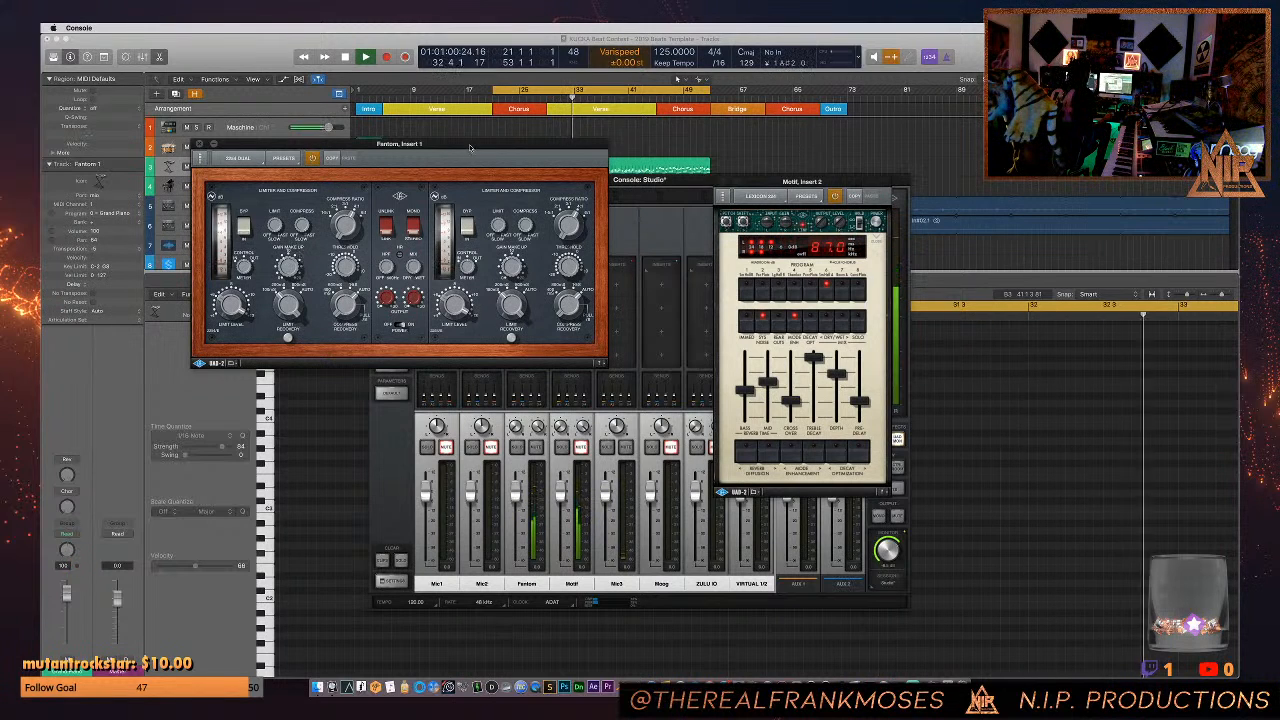
{"action": "left_click_drag", "start_coordinate": [470, 148], "coordinate": [485, 197]}
- Quantize all notes in the Fantom 1 chorus-verse region to 1/8 notes with a strength of 72
{"action": "left_click", "coordinate": [538, 168]}
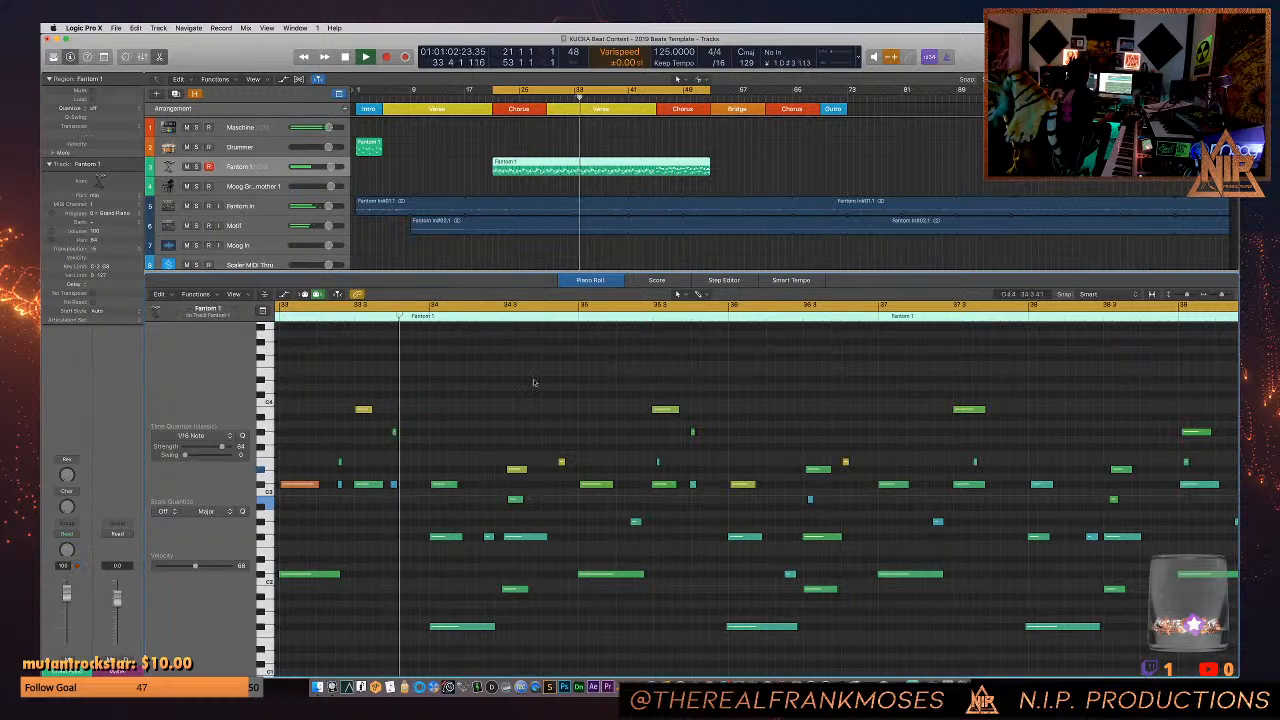
{"action": "key", "text": "super+a"}
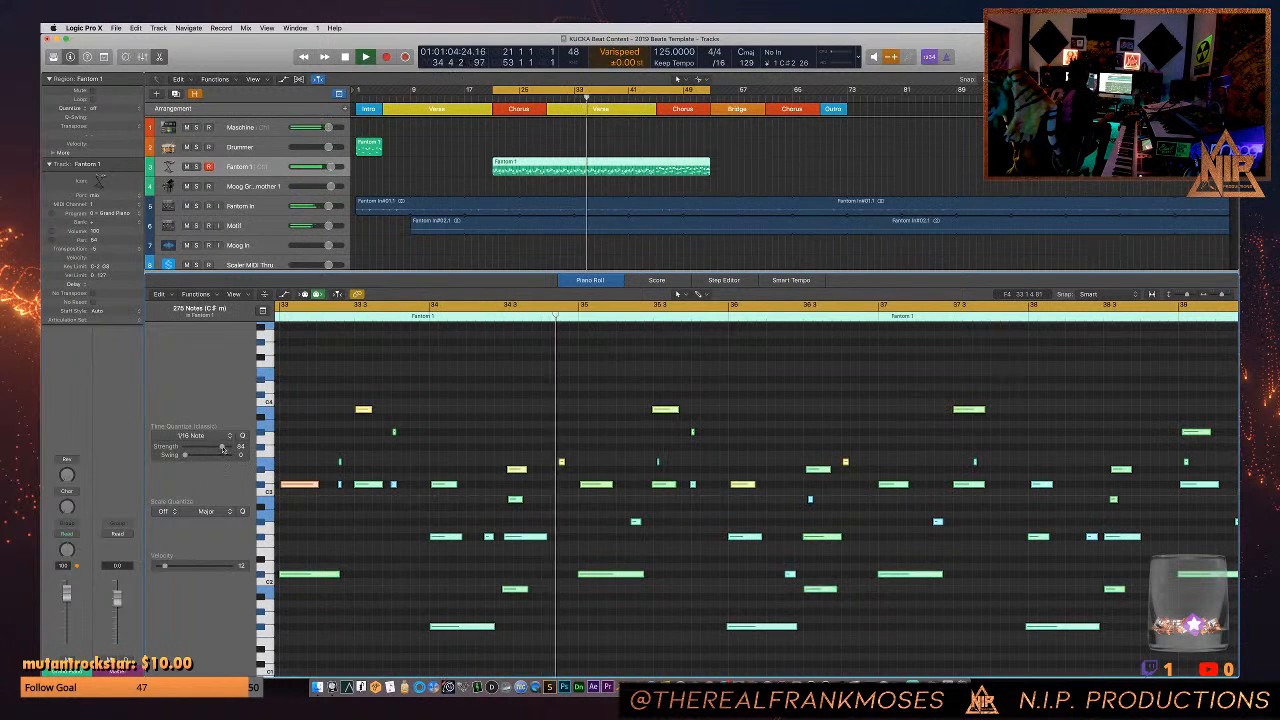
{"action": "left_click", "coordinate": [205, 436]}
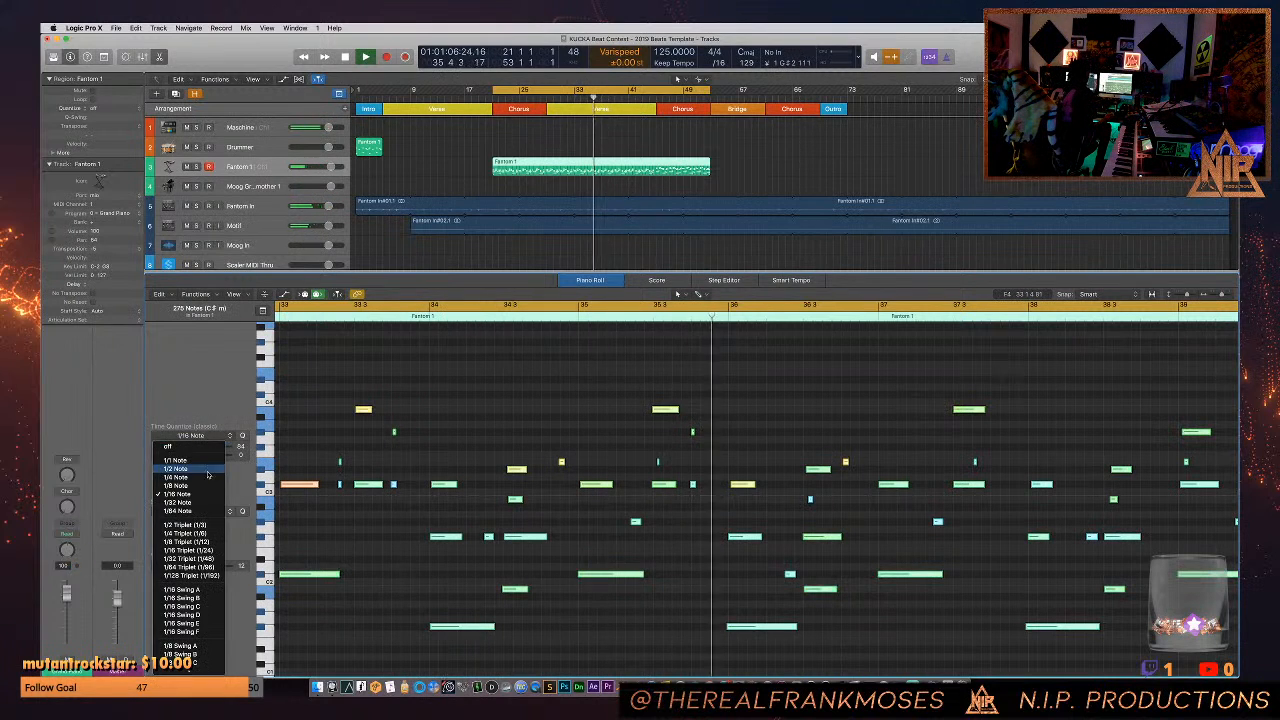
{"action": "left_click", "coordinate": [200, 485]}
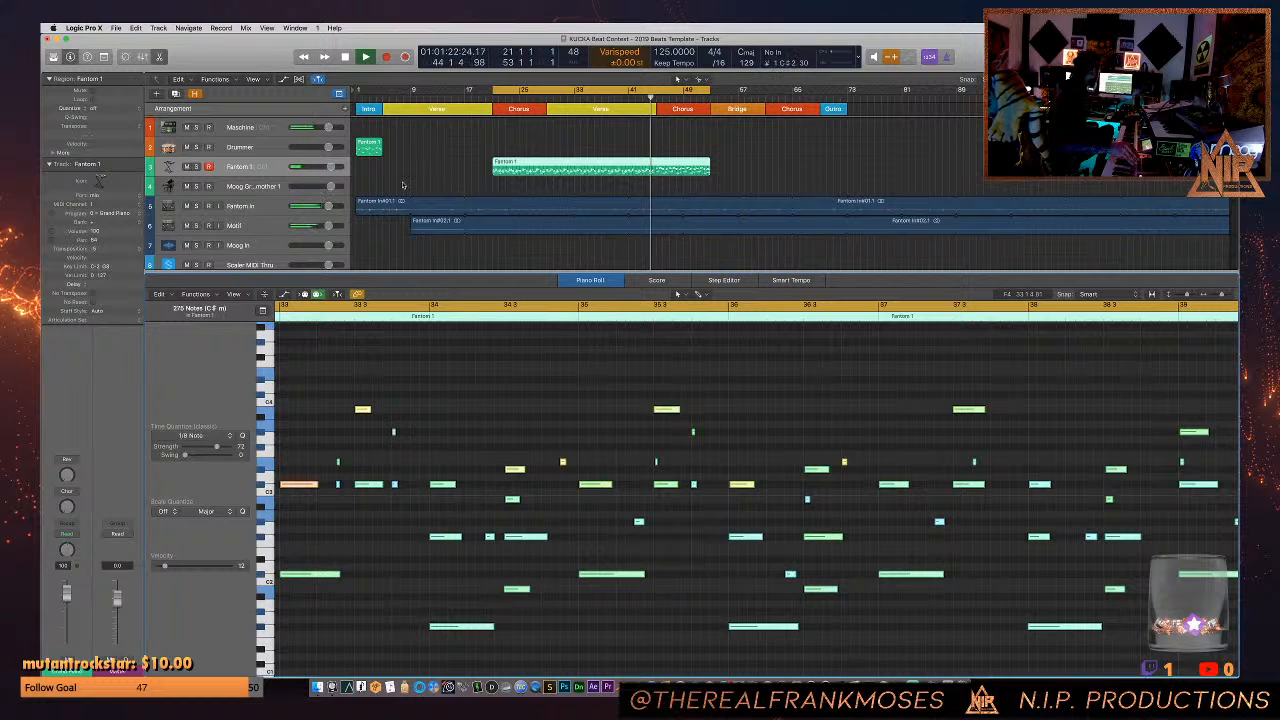
- Return to Console and open the Fantom channel's Lexicon 224 reverb, arranging its window next to the compressor
{"action": "key", "text": "super+Tab"}
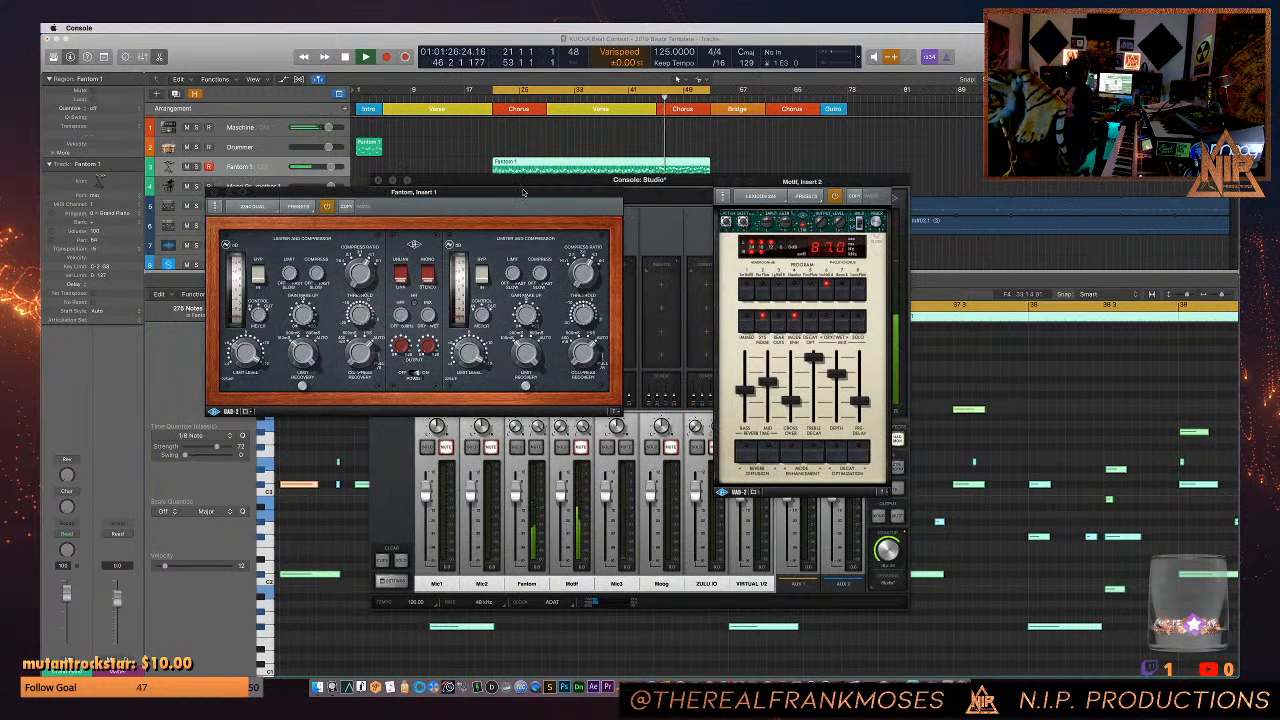
{"action": "left_click_drag", "start_coordinate": [505, 194], "coordinate": [340, 174]}
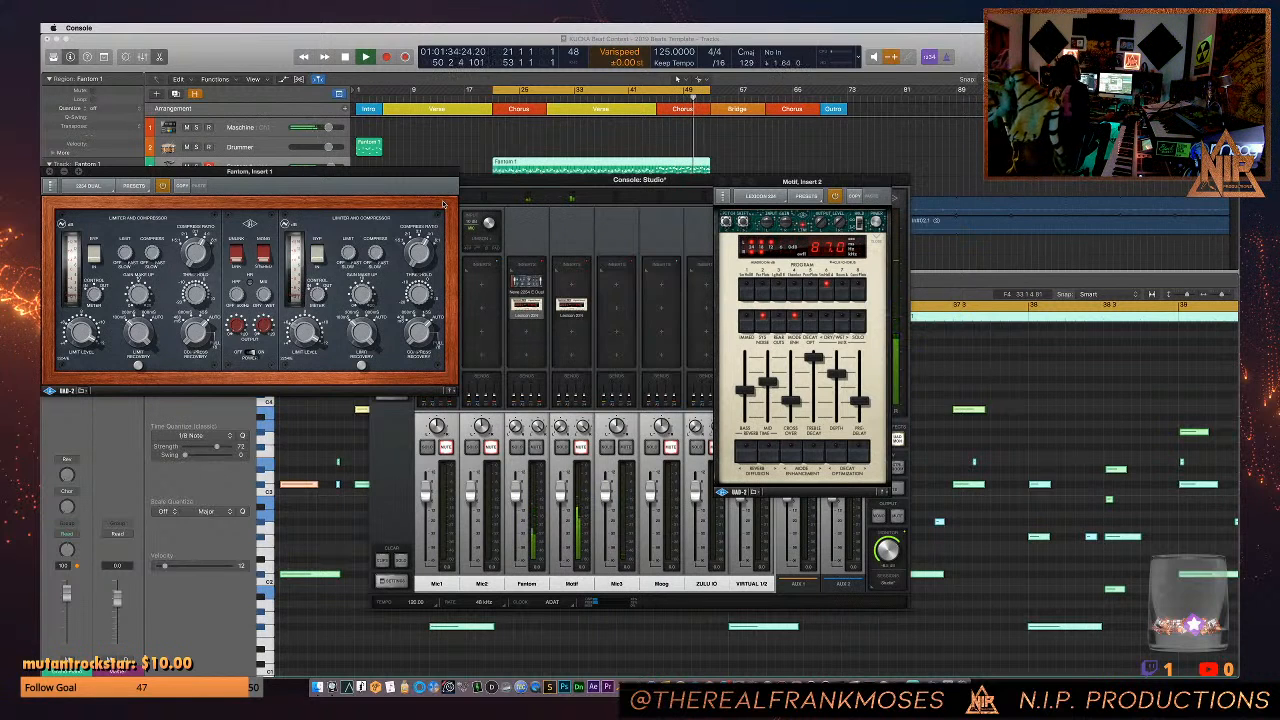
{"action": "left_click", "coordinate": [530, 307]}
{"action": "left_click_drag", "start_coordinate": [140, 182], "coordinate": [643, 189]}
- Set the Fantom reverb's dry/wet mix to 45 and adjust its bass reverb time, crossover and second small upper dial
{"action": "left_click", "coordinate": [681, 326]}
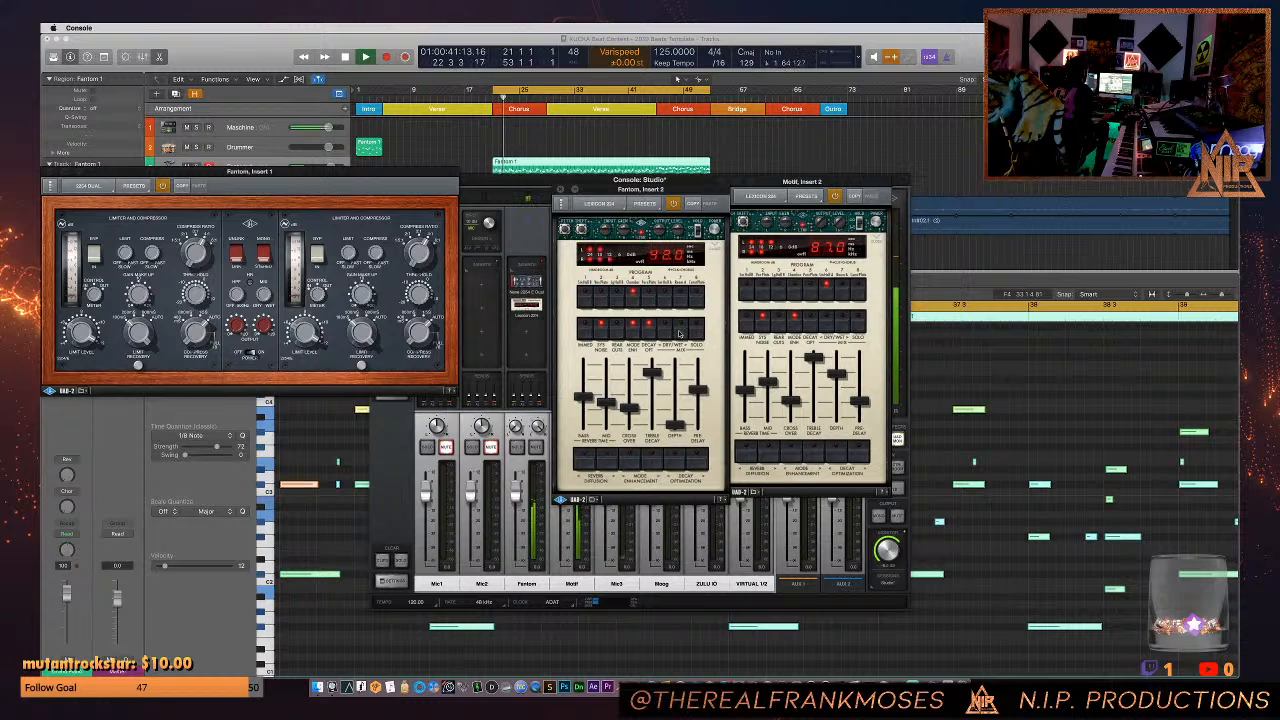
{"action": "left_click", "coordinate": [680, 330]}
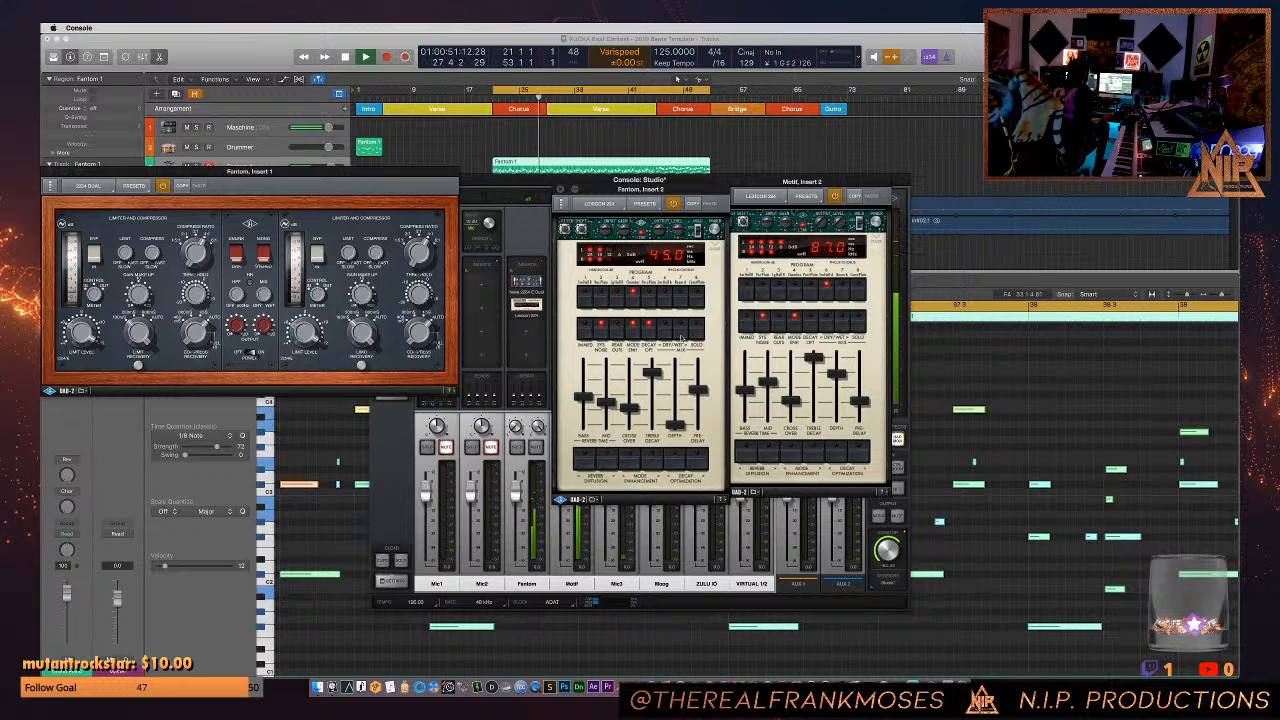
{"action": "left_click_drag", "start_coordinate": [587, 397], "coordinate": [589, 384]}
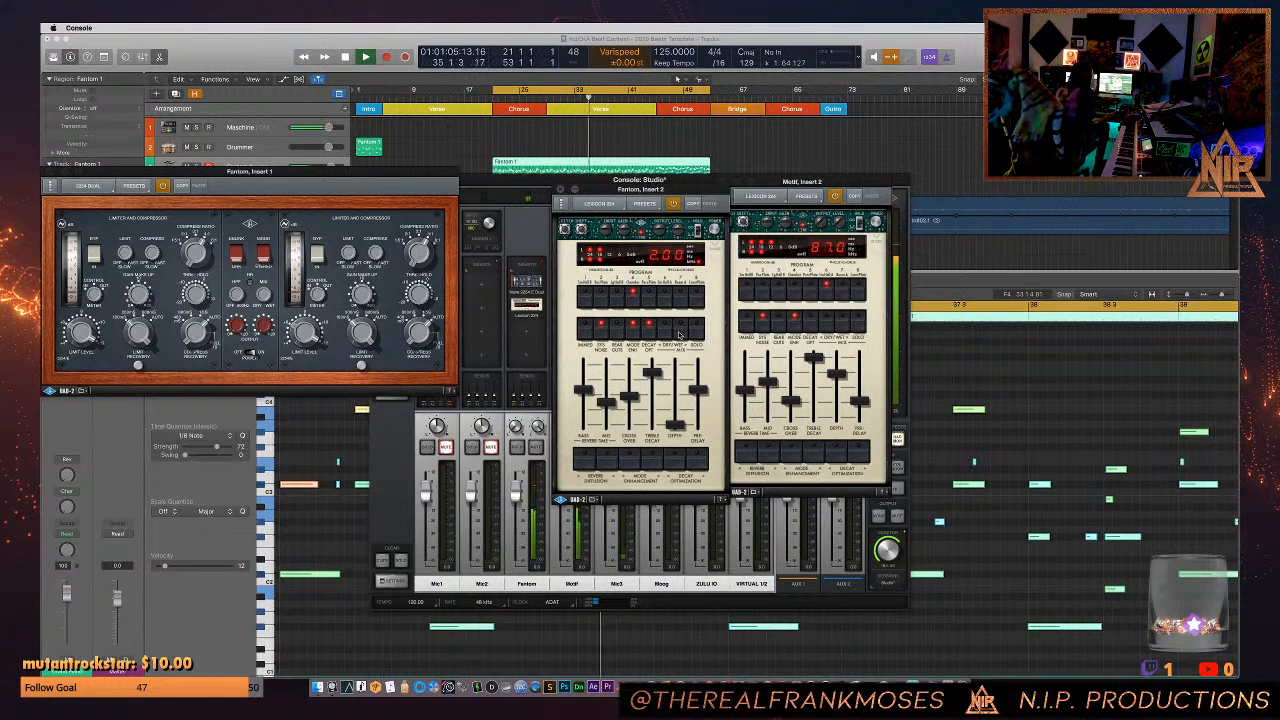
{"action": "left_click", "coordinate": [581, 230]}
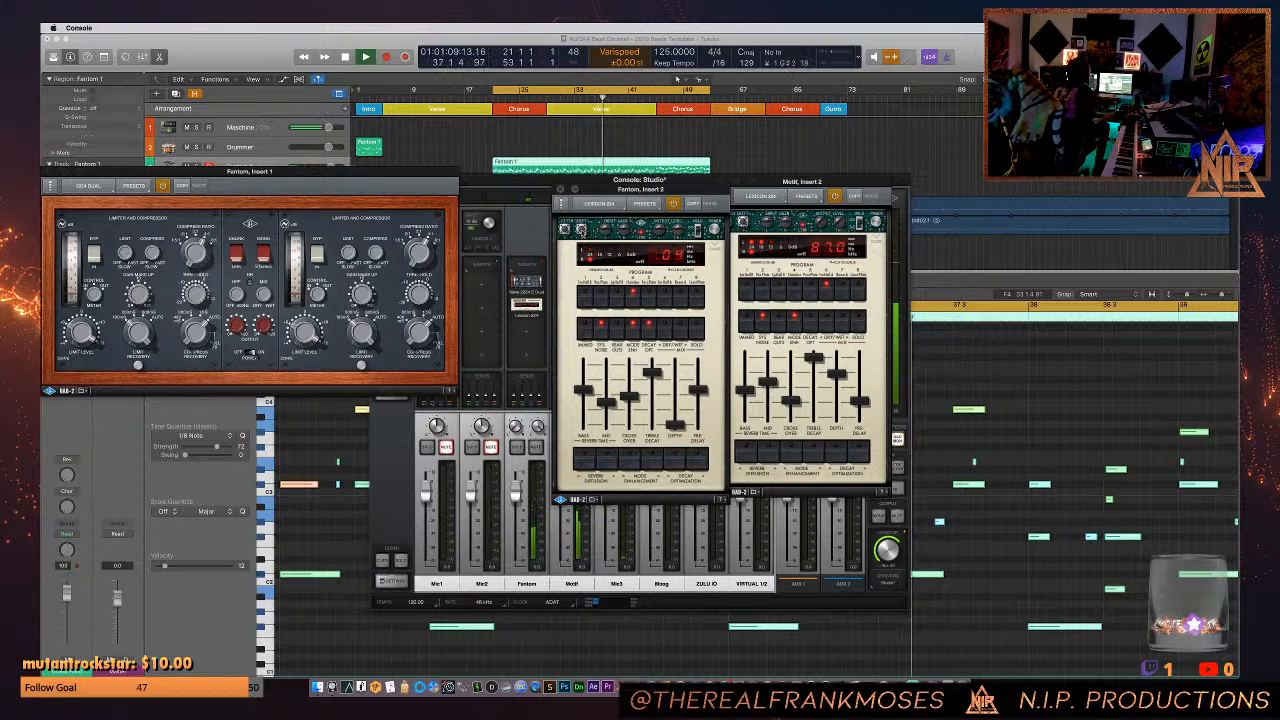
{"action": "left_click_drag", "start_coordinate": [581, 230], "coordinate": [582, 231]}
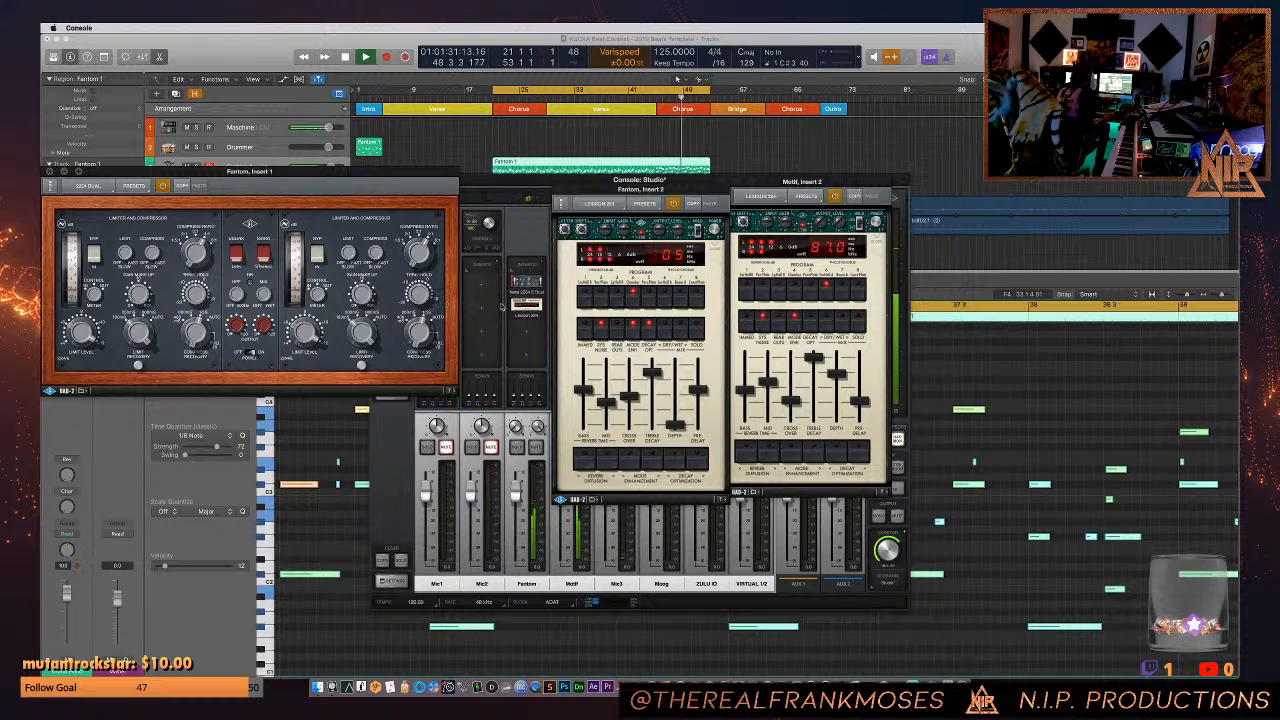
- Move the Fantom channel's reverb and compressor down one insert slot and add the Neve 1084 in the first slot
{"action": "left_click_drag", "start_coordinate": [524, 307], "coordinate": [526, 328]}
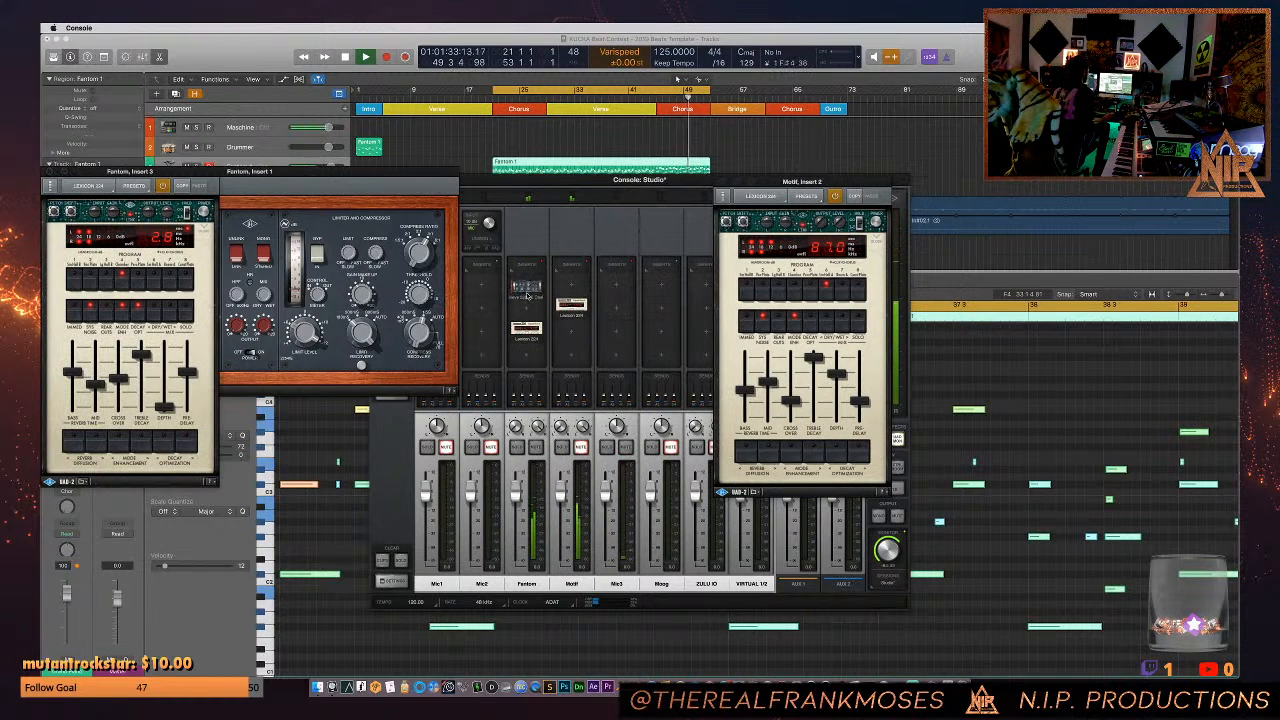
{"action": "left_click_drag", "start_coordinate": [526, 283], "coordinate": [527, 301]}
{"action": "left_click", "coordinate": [526, 283]}
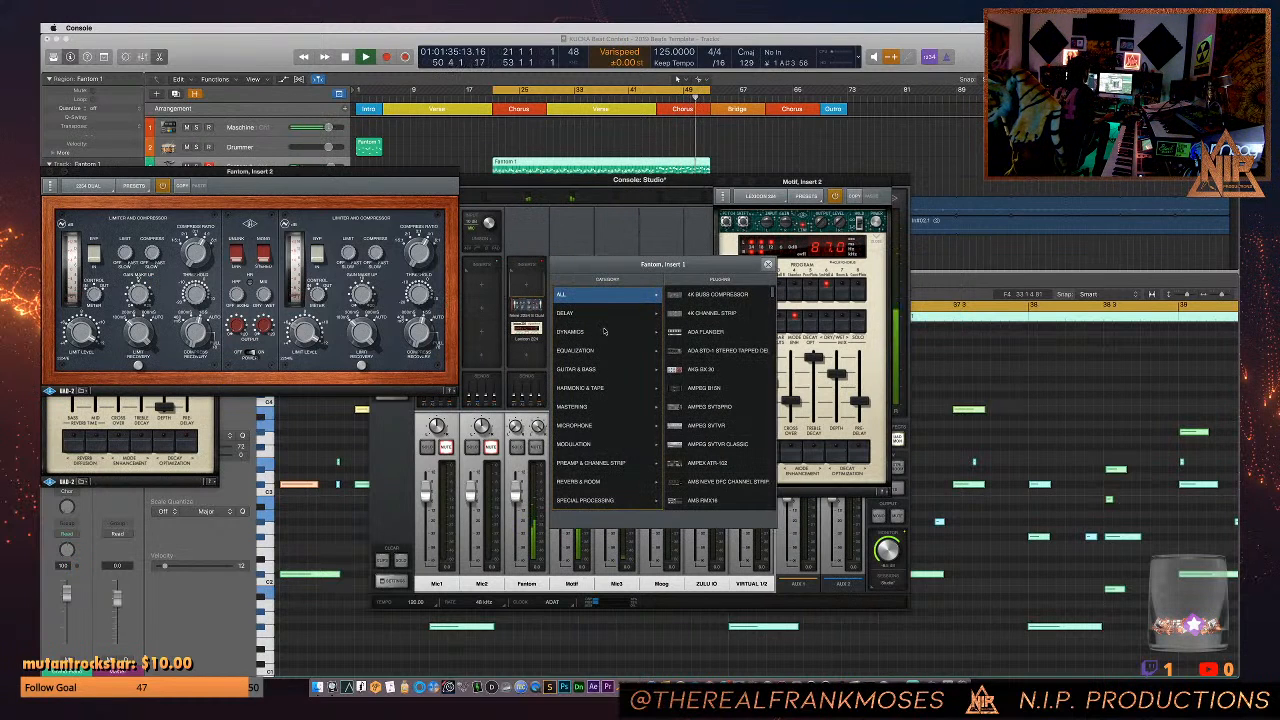
{"action": "left_click", "coordinate": [583, 465]}
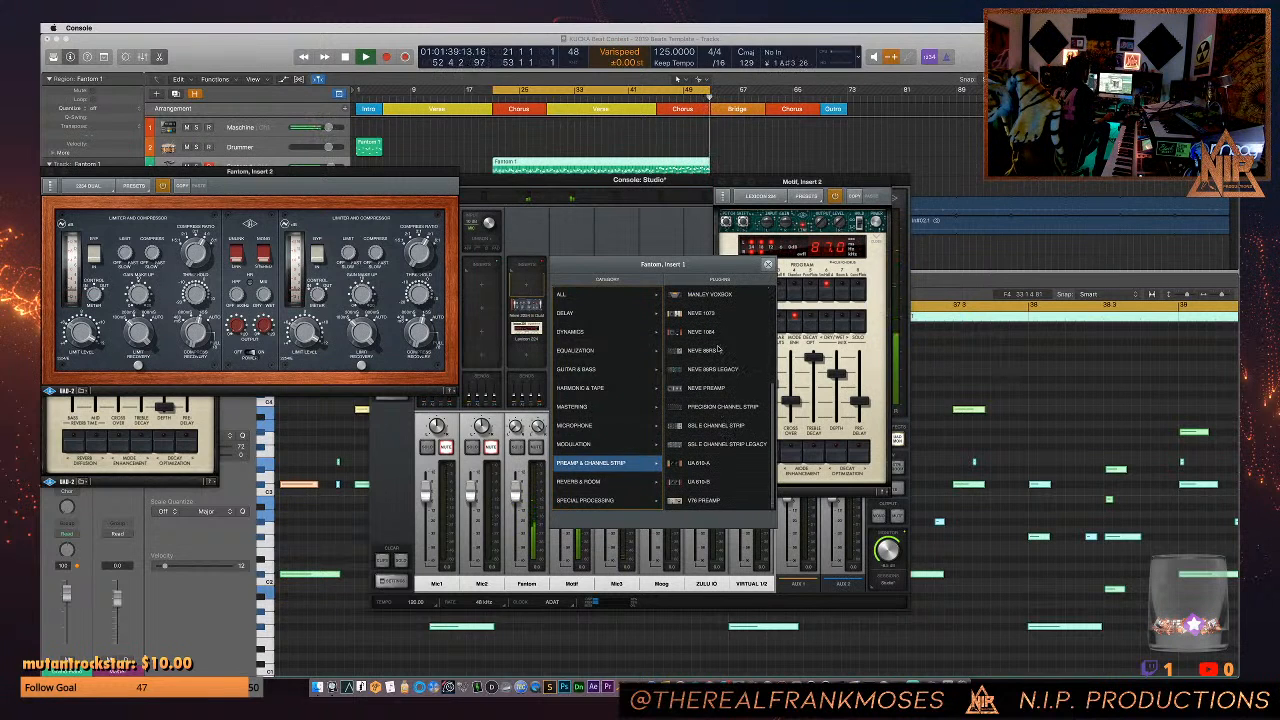
{"action": "left_click", "coordinate": [703, 331]}
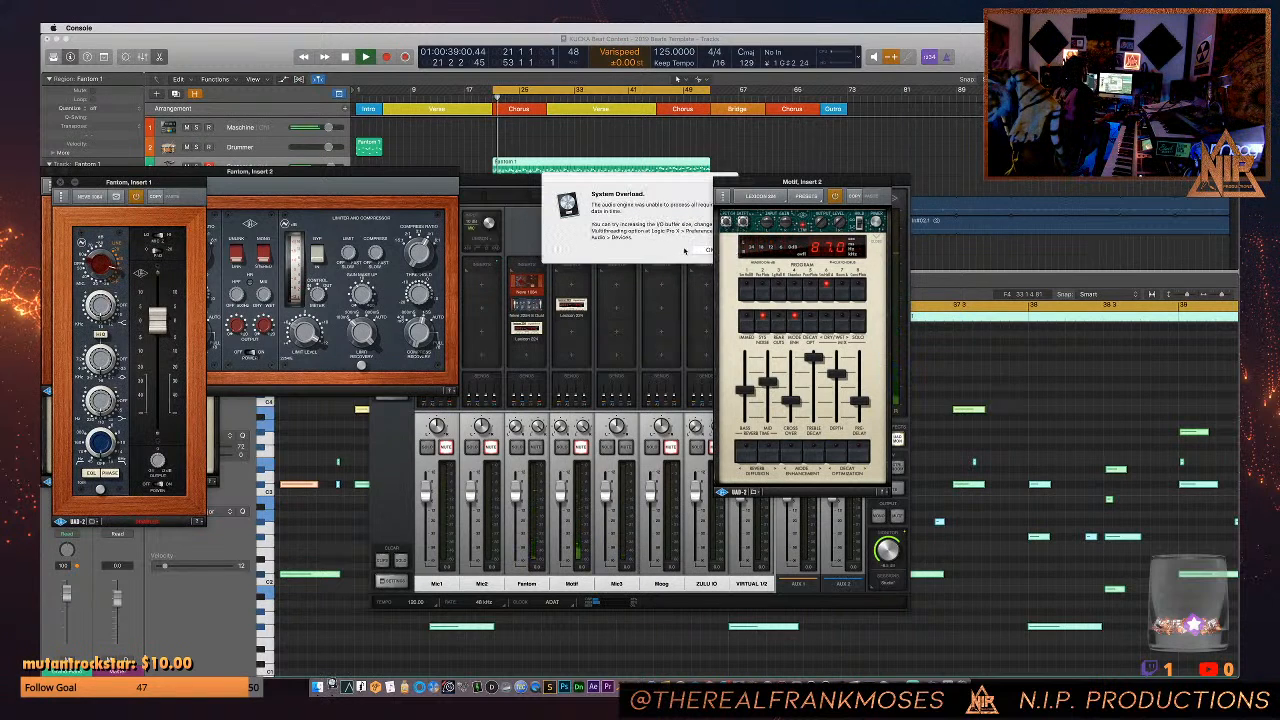
- Dismiss the System Overload alert and restart playback with the Console mixer moved clear of the Fantom plug-ins
{"action": "left_click", "coordinate": [702, 249]}
{"action": "key", "text": "super+Tab"}
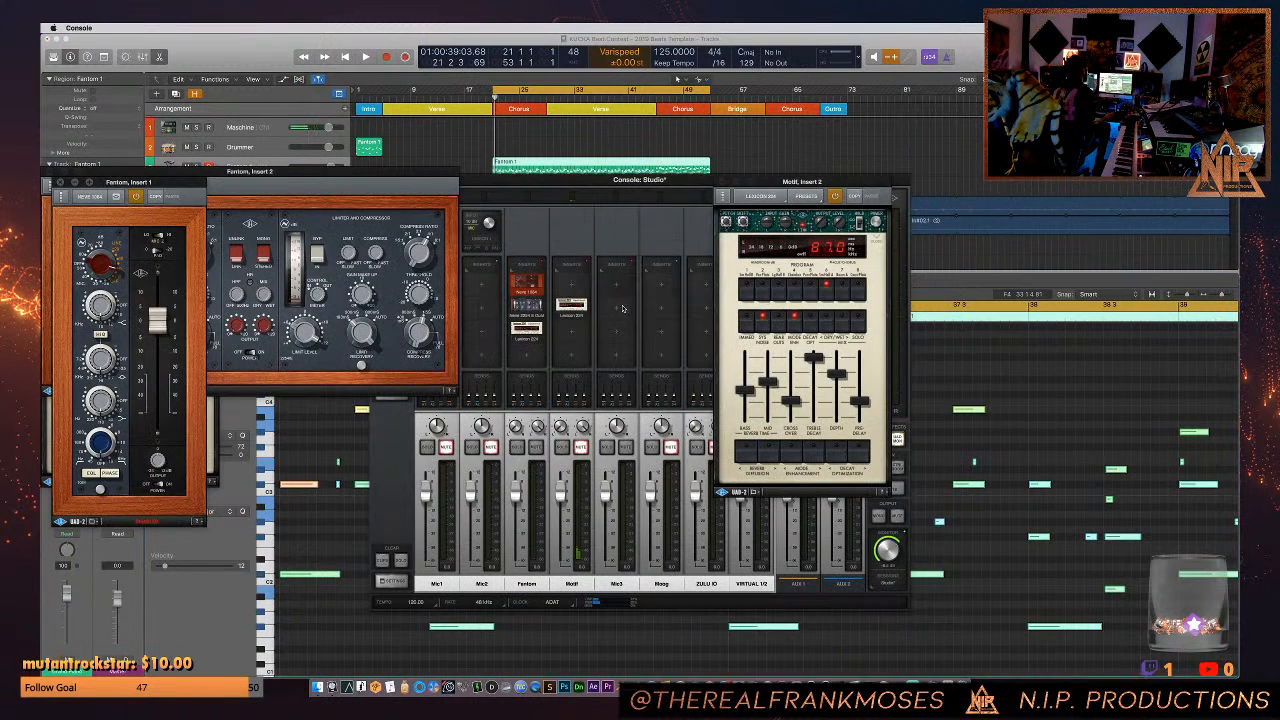
{"action": "left_click_drag", "start_coordinate": [573, 181], "coordinate": [705, 169]}
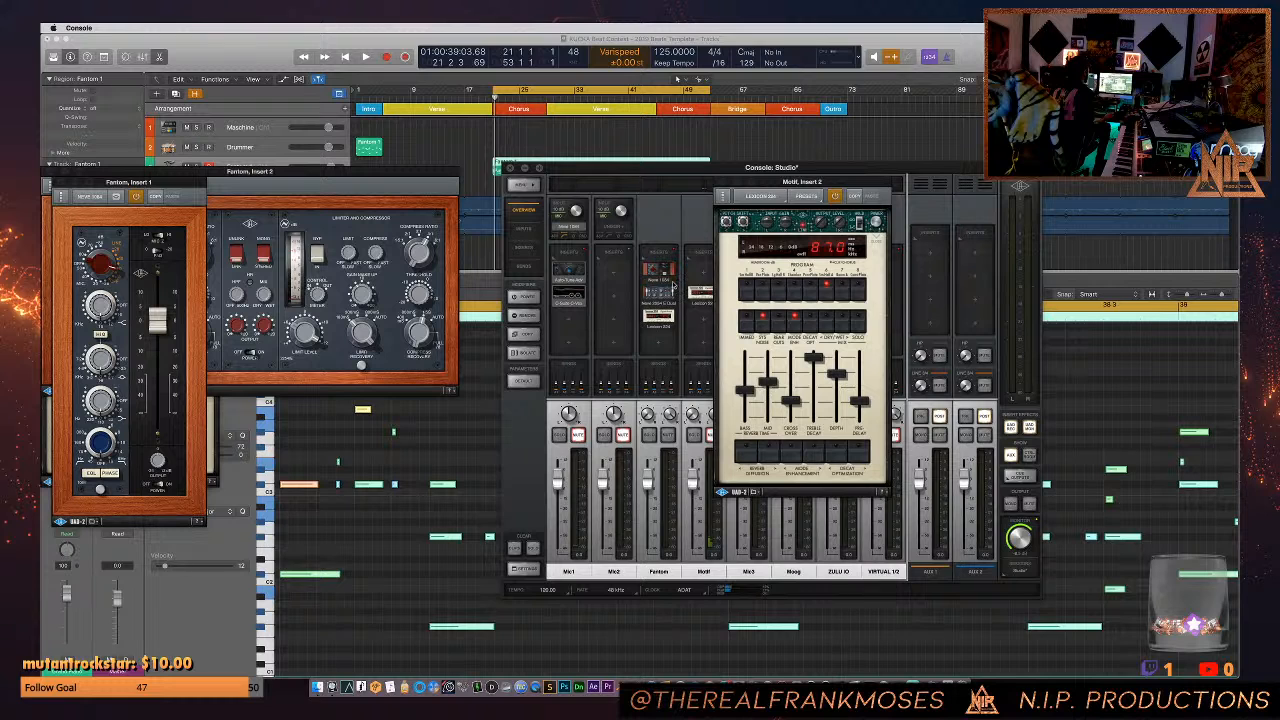
{"action": "key", "text": "space"}
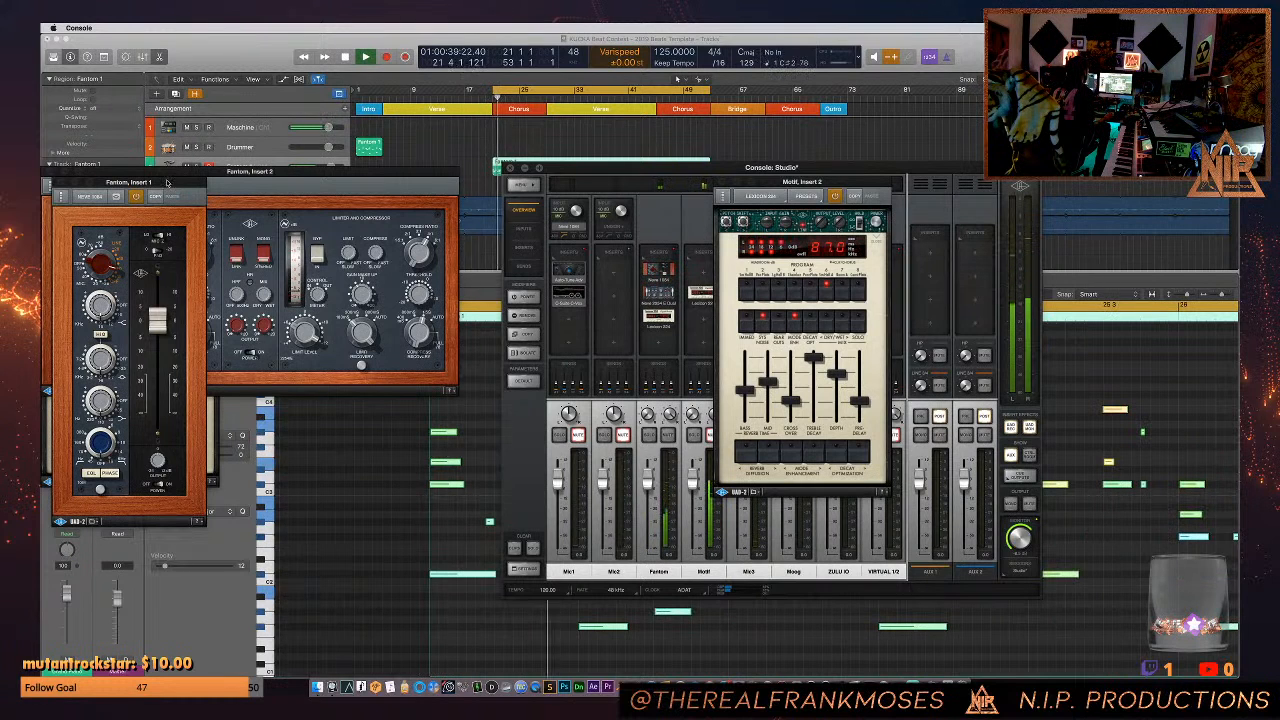
- Arrange the Fantom channel's Neve 1084 and Lexicon 224 windows side by side over the Console mixer
{"action": "left_click_drag", "start_coordinate": [167, 182], "coordinate": [513, 234]}
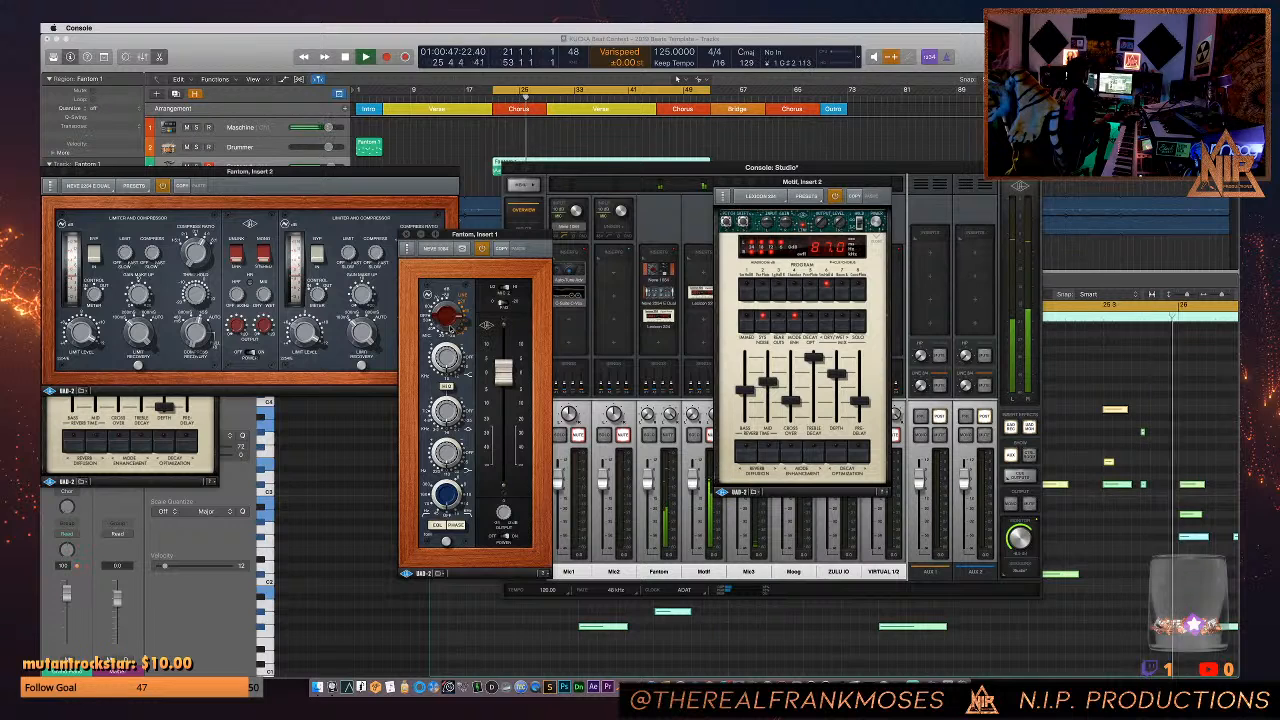
{"action": "left_click", "coordinate": [195, 475]}
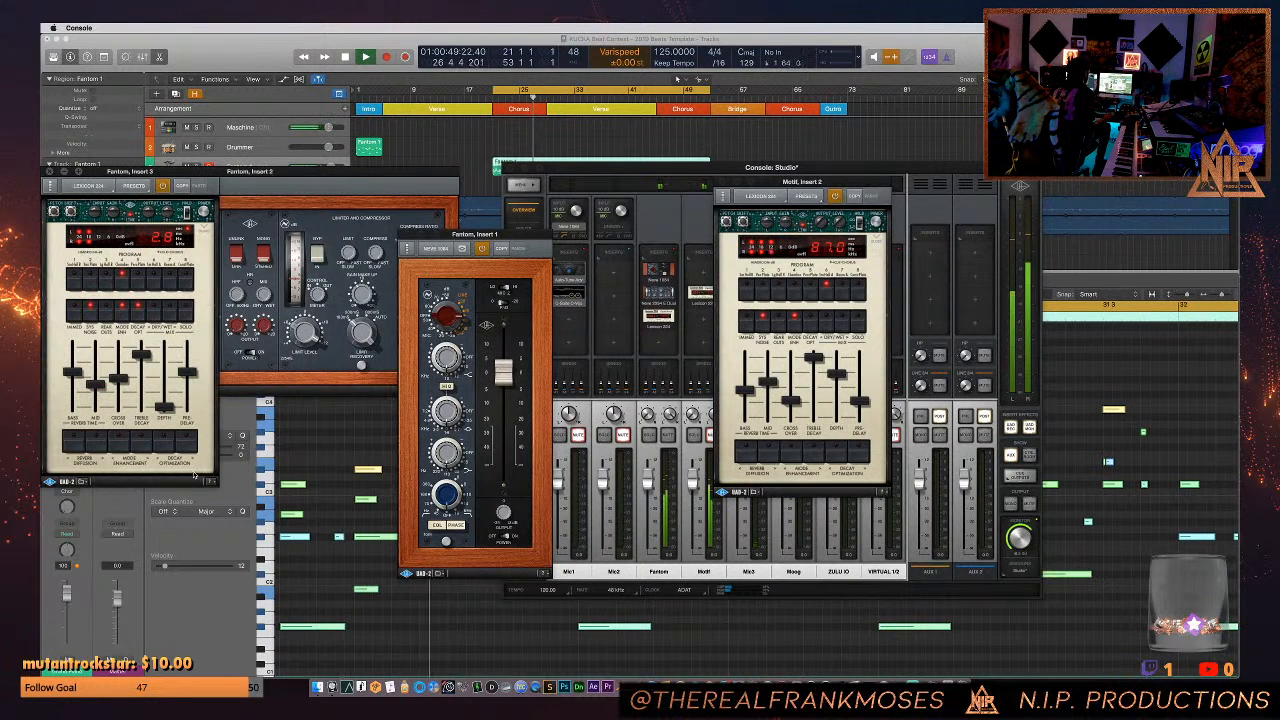
{"action": "left_click_drag", "start_coordinate": [130, 171], "coordinate": [677, 282]}
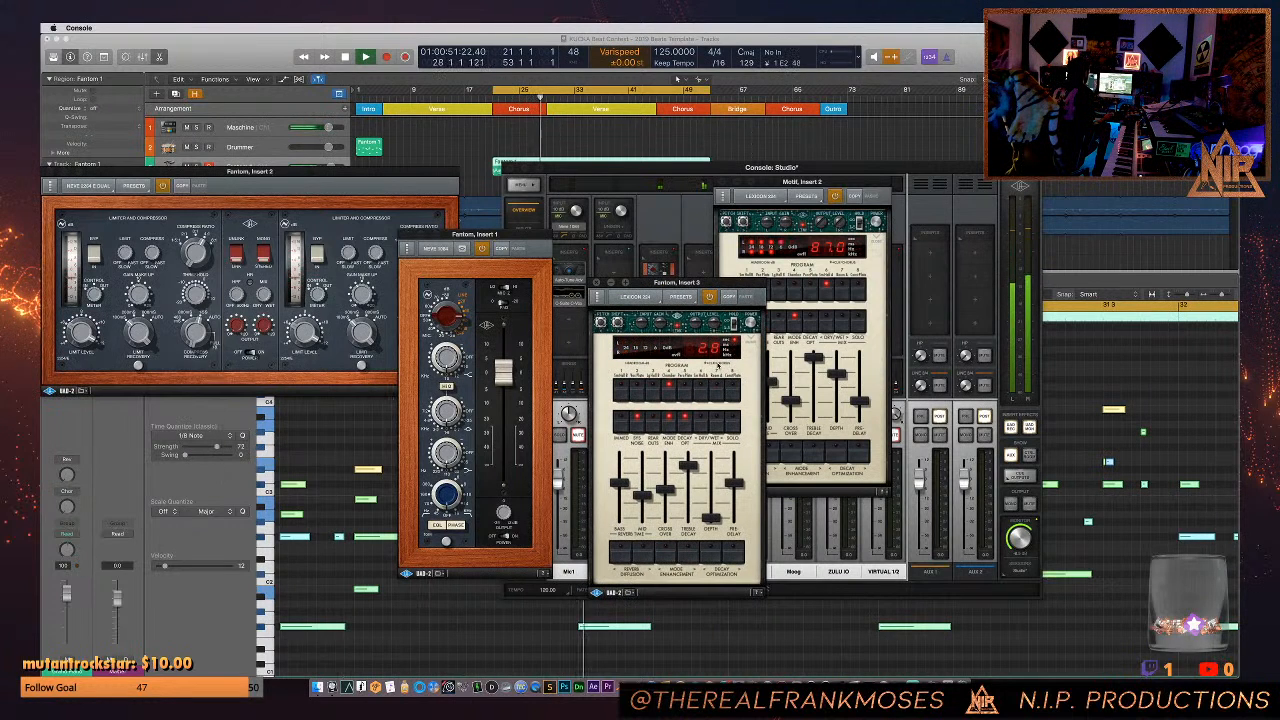
- Try program 5 on the Fantom channel's Lexicon 224 reverb and adjust its dry/wet mix
{"action": "left_click", "coordinate": [687, 391]}
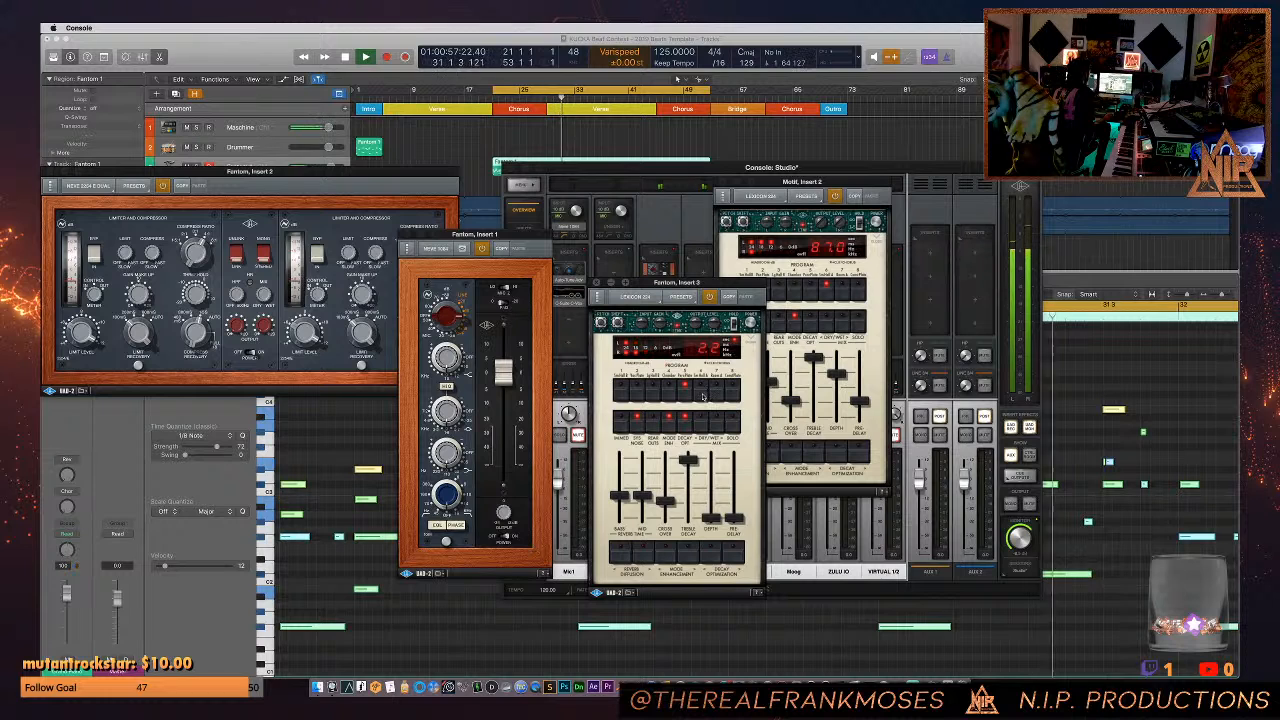
{"action": "left_click", "coordinate": [716, 421]}
{"action": "left_click", "coordinate": [716, 423]}
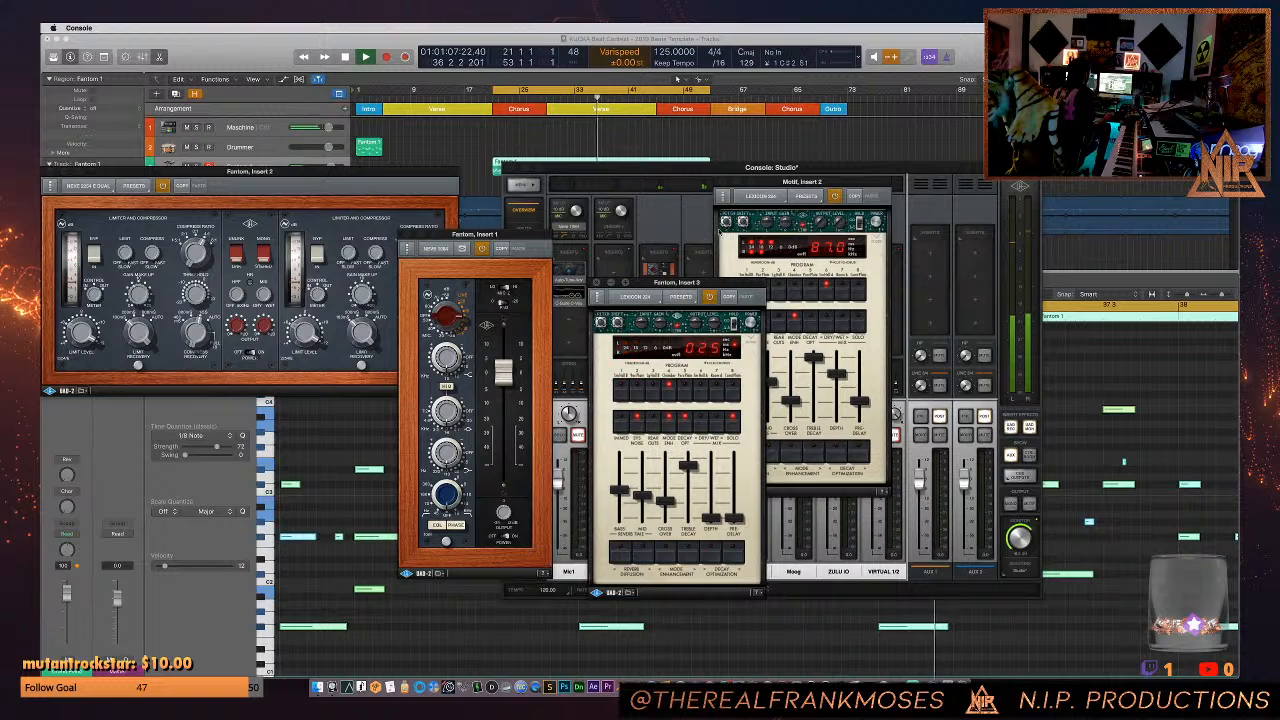
- Switch back to Logic Pro X and solo the Fantom 1 track
{"action": "left_click", "coordinate": [462, 153]}
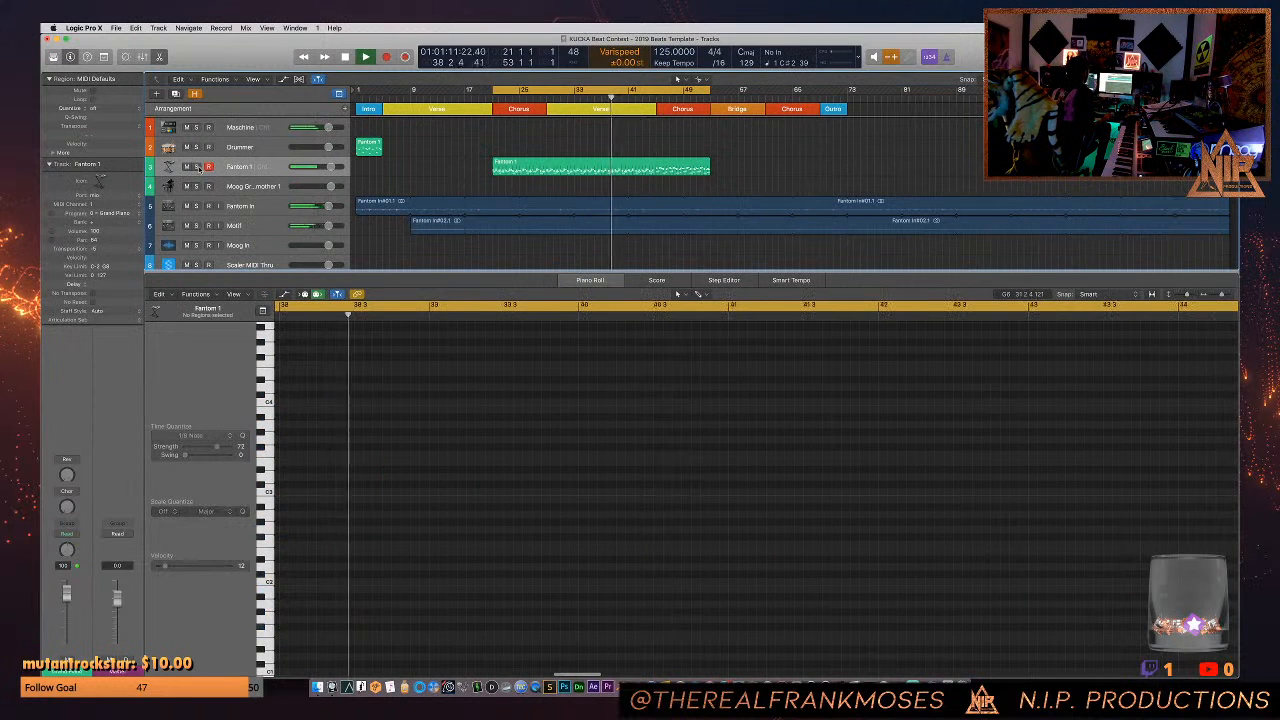
{"action": "left_click", "coordinate": [196, 166]}
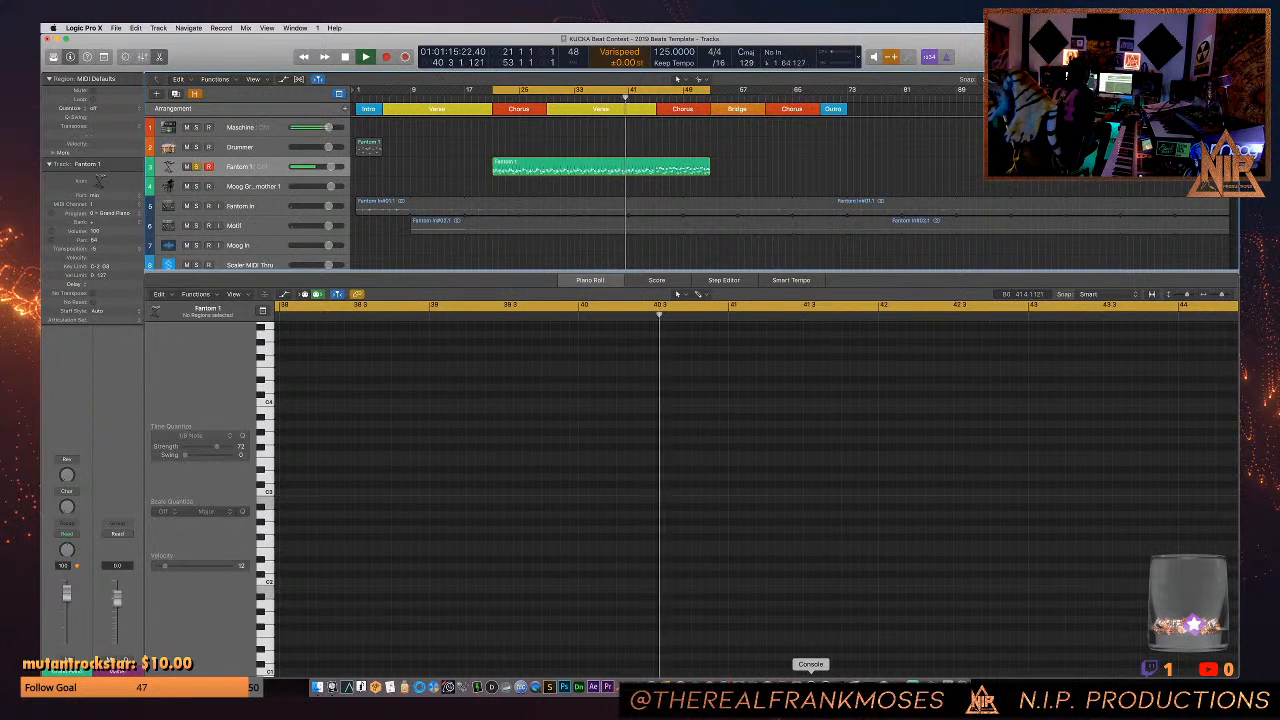
- Switch to Console, raise the pre-delay on the Fantom channel's Lexicon 224 reverb and close that plug-in window
{"action": "left_click", "coordinate": [810, 686]}
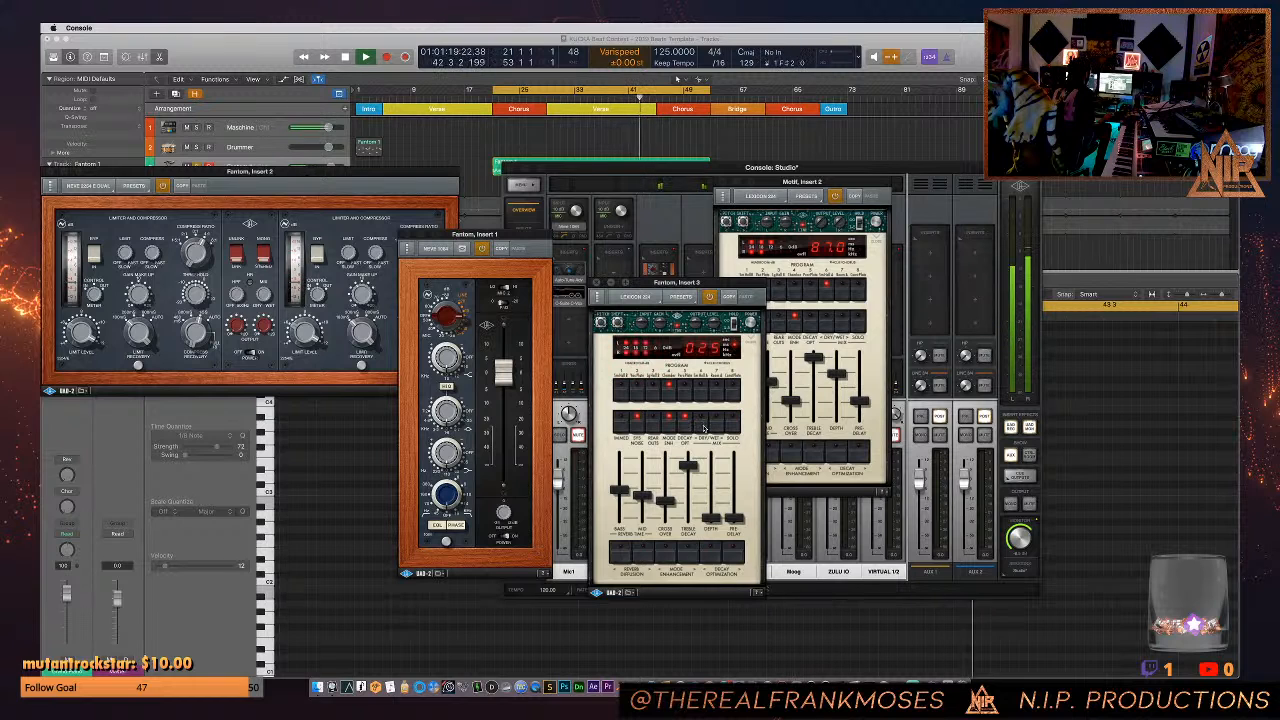
{"action": "left_click_drag", "start_coordinate": [736, 521], "coordinate": [738, 505]}
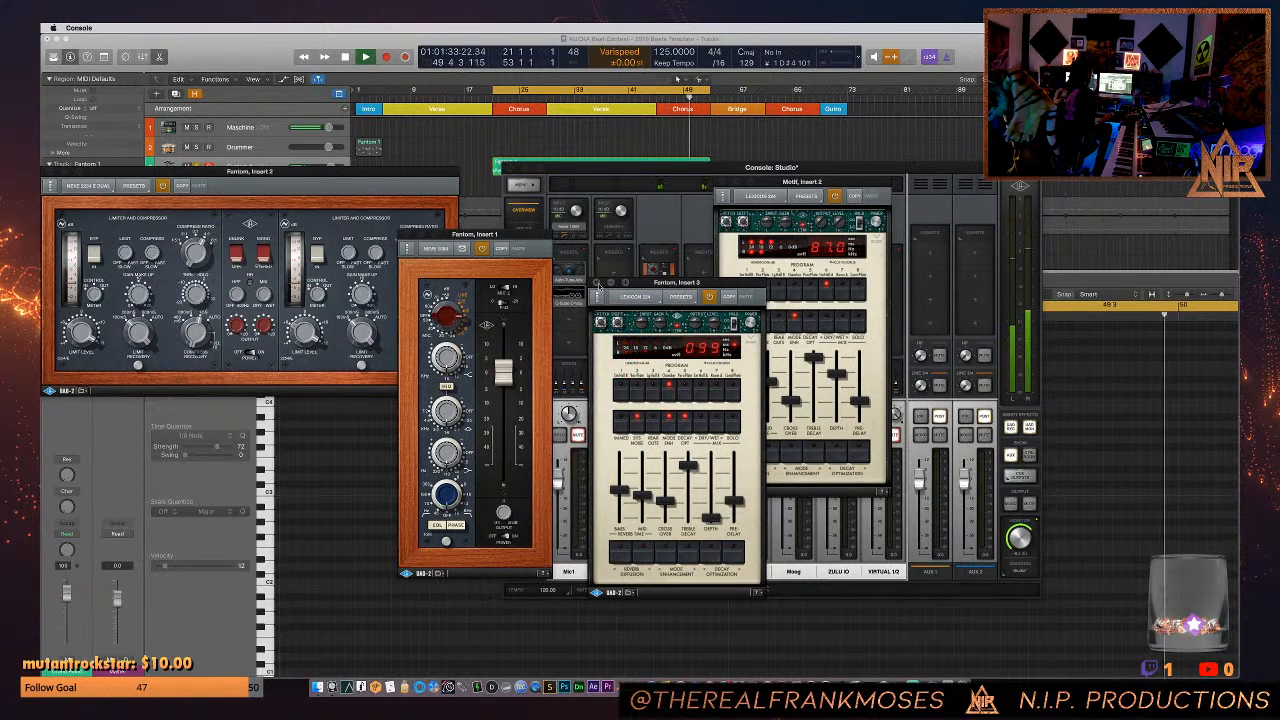
{"action": "left_click", "coordinate": [597, 283]}
- Return to Logic Pro X, move the long Fantom 1 region up onto the Drummer track and replay with Fantom 1 unsoloed
{"action": "left_click", "coordinate": [410, 151]}
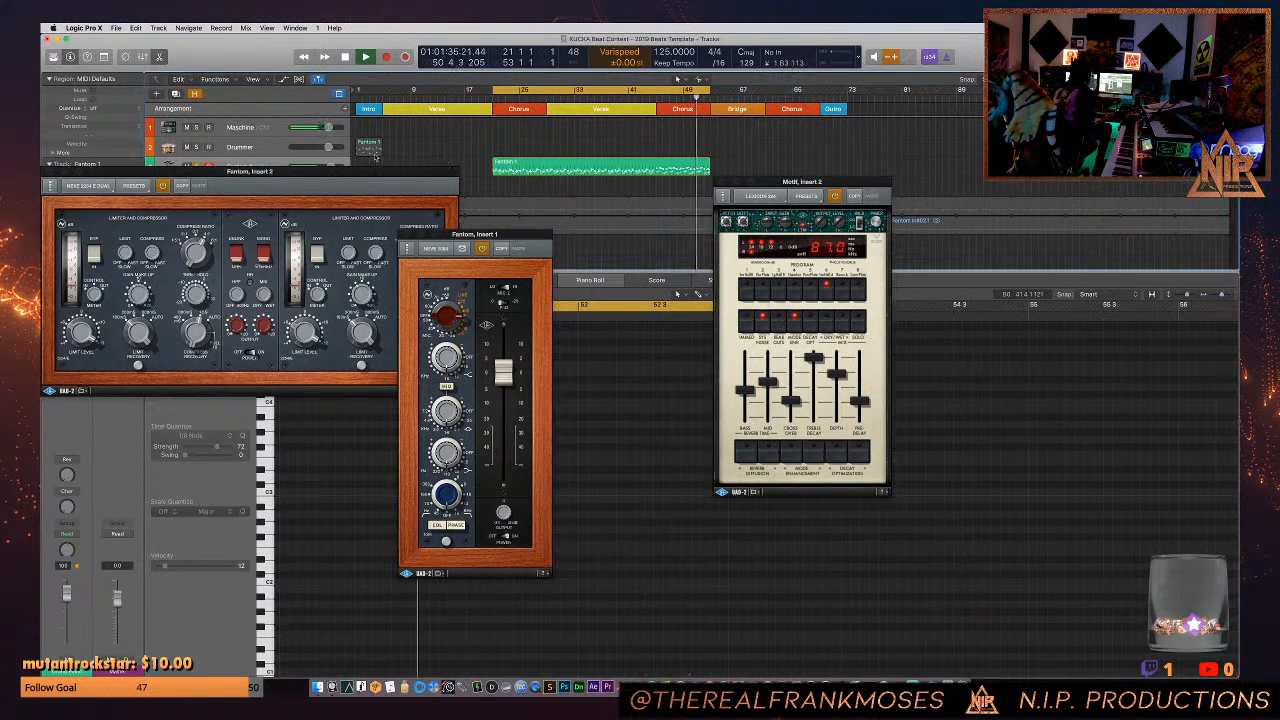
{"action": "left_click", "coordinate": [517, 170]}
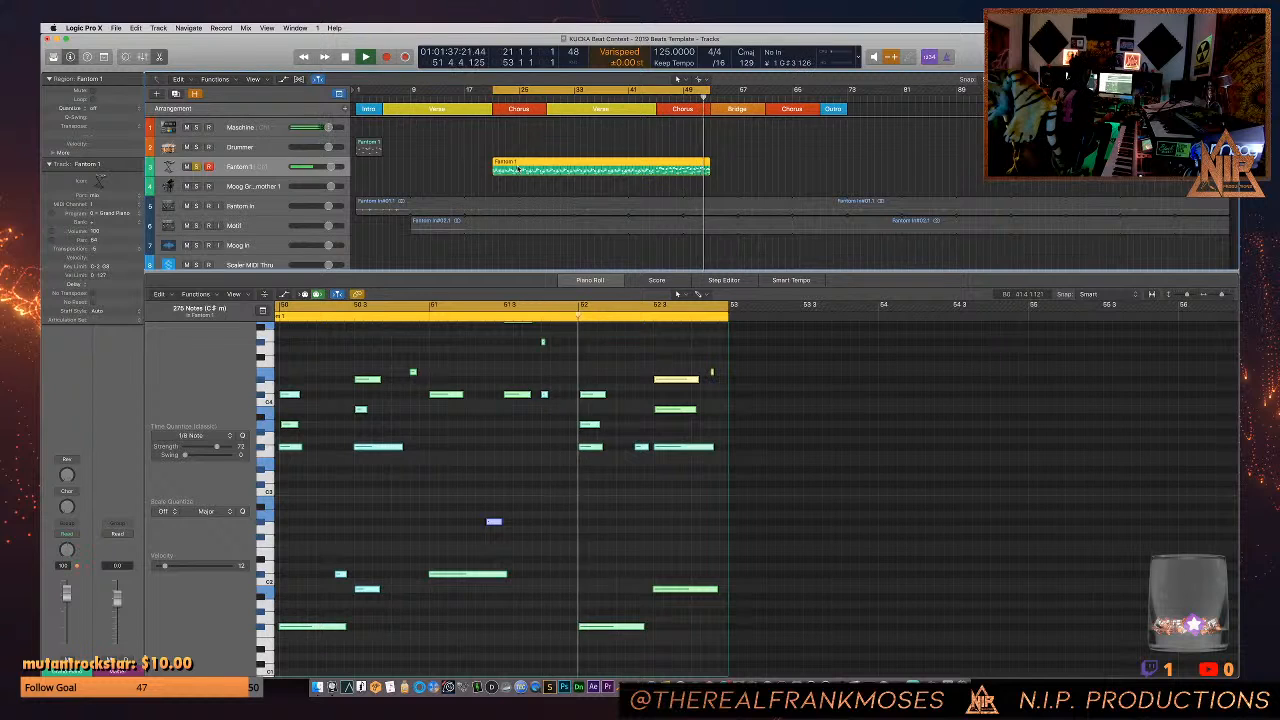
{"action": "left_click_drag", "start_coordinate": [517, 170], "coordinate": [515, 149]}
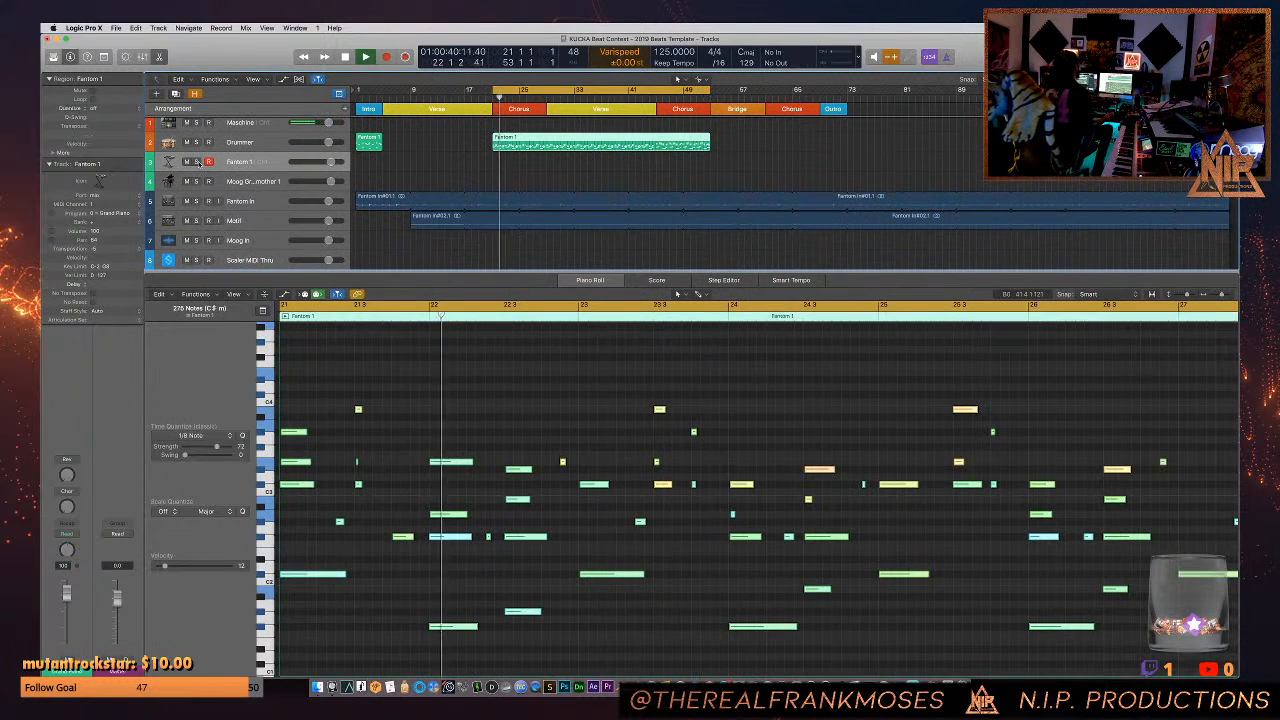
{"action": "key", "text": "space"}
{"action": "key", "text": "space"}
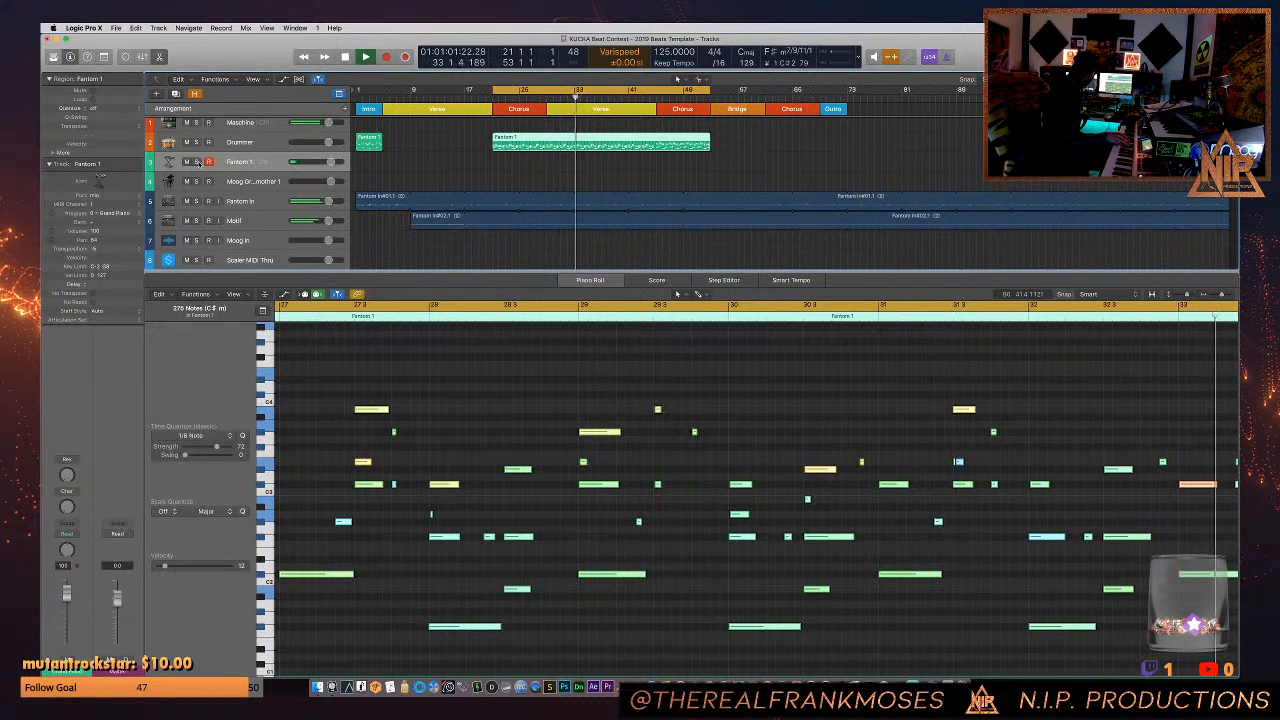
- Stop playback, mute the Fantom In and Motif tracks in Logic Pro X, and start playback again
{"action": "key", "text": "super+Tab"}
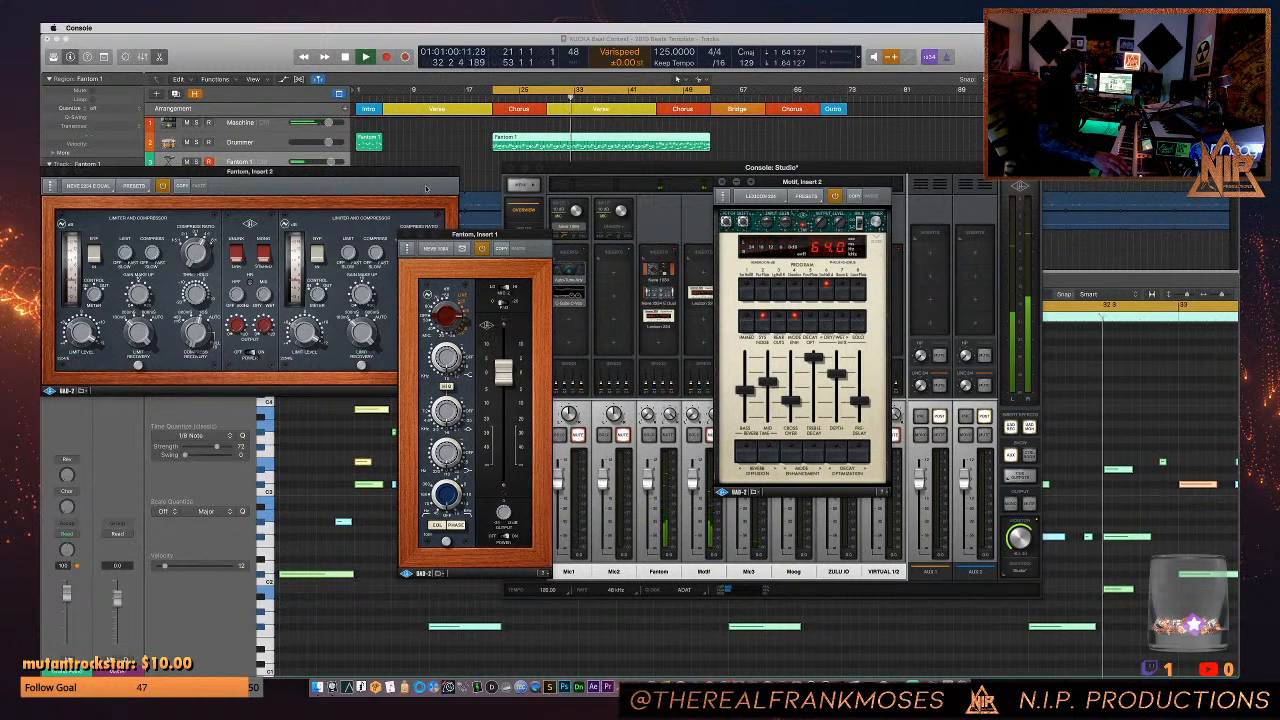
{"action": "key", "text": "space"}
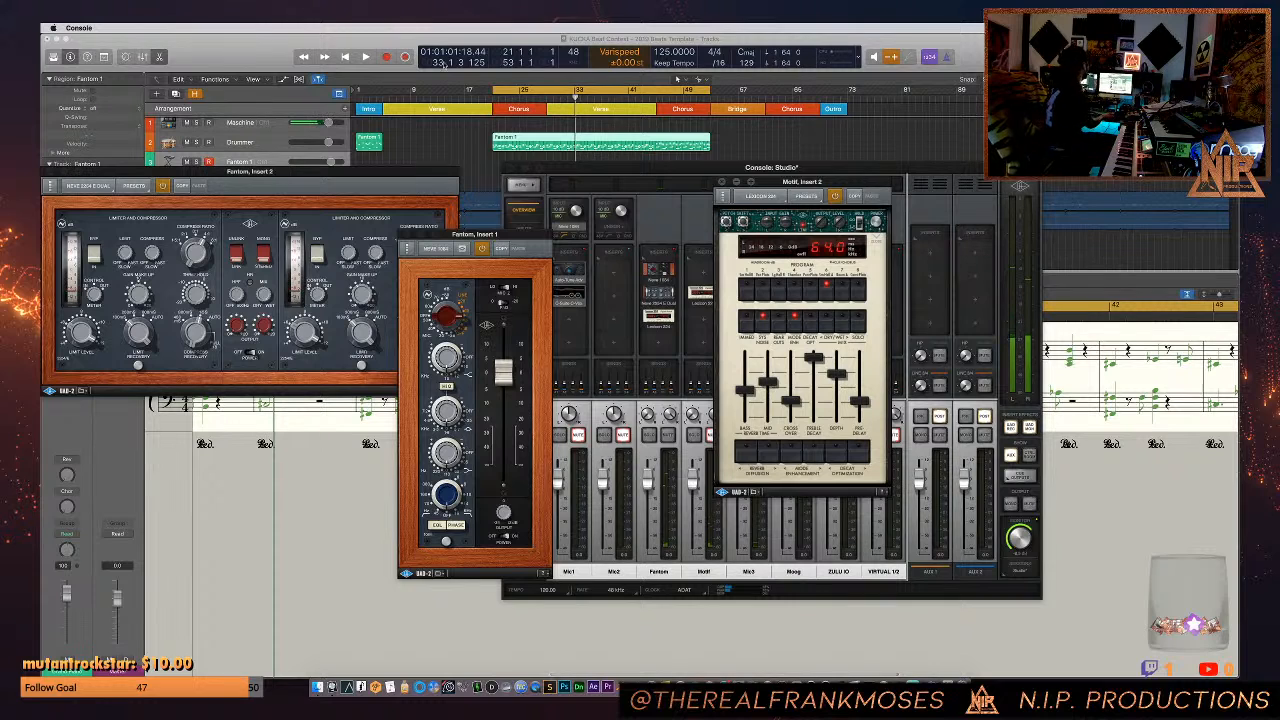
{"action": "left_click", "coordinate": [421, 155]}
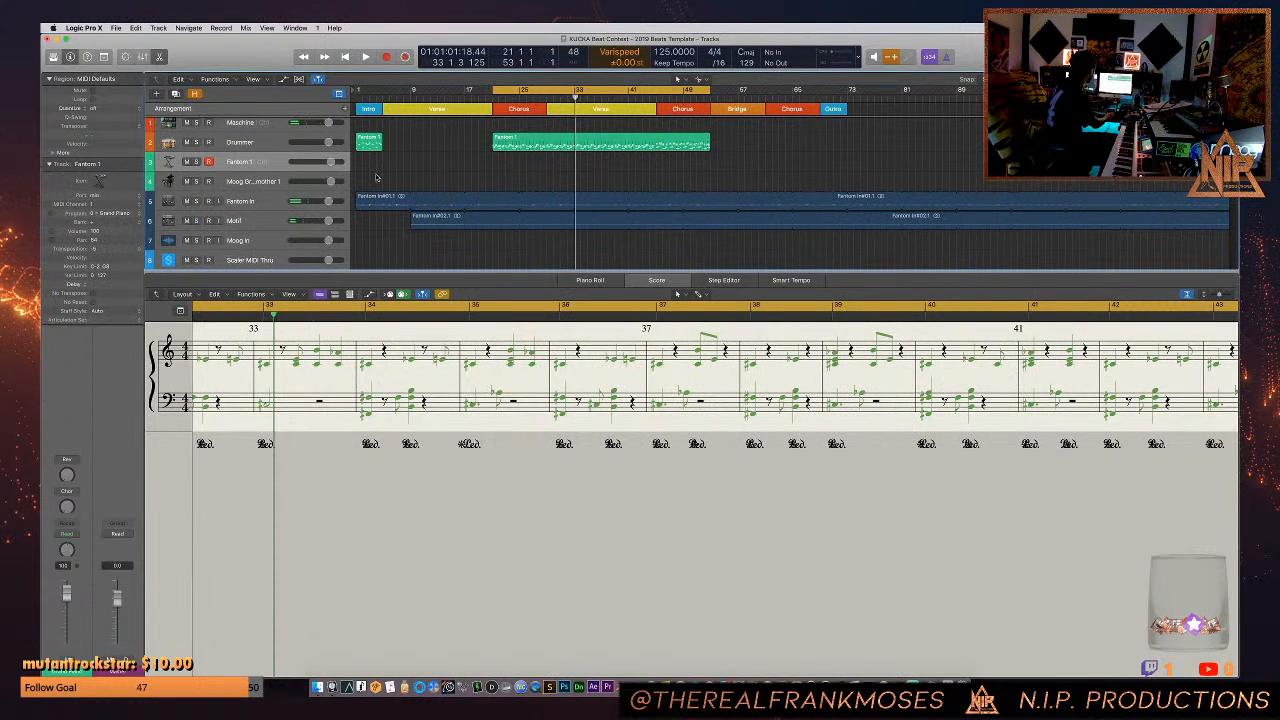
{"action": "left_click", "coordinate": [187, 202]}
{"action": "left_click", "coordinate": [187, 221]}
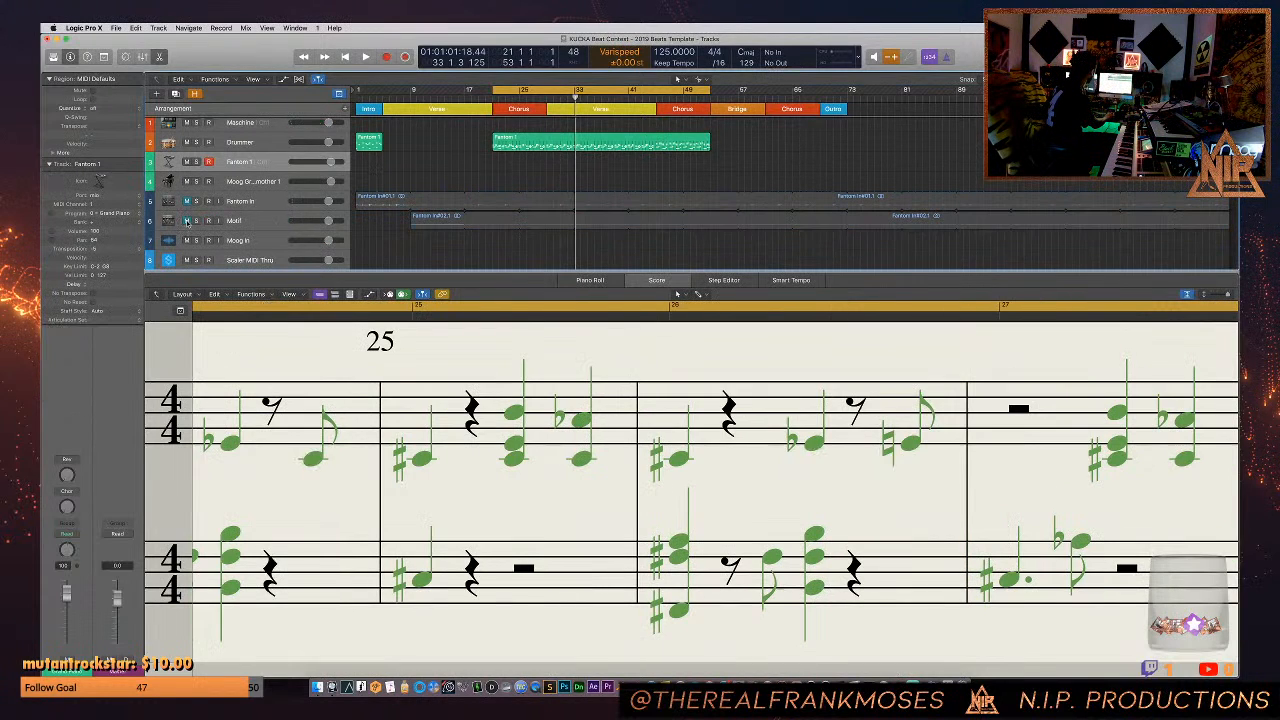
{"action": "key", "text": "space"}
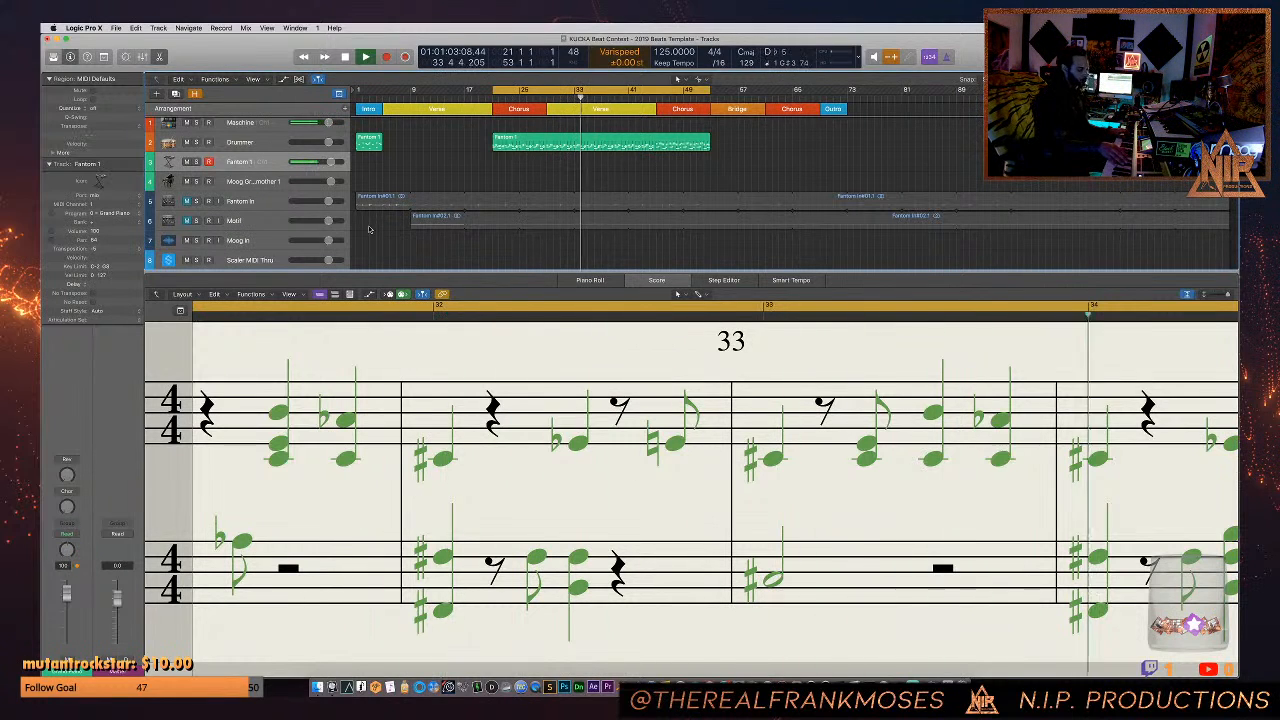
- Stop playback, switch to Console and reopen the Lexicon 224 reverb on the Fantom channel's third insert
{"action": "key", "text": "space"}
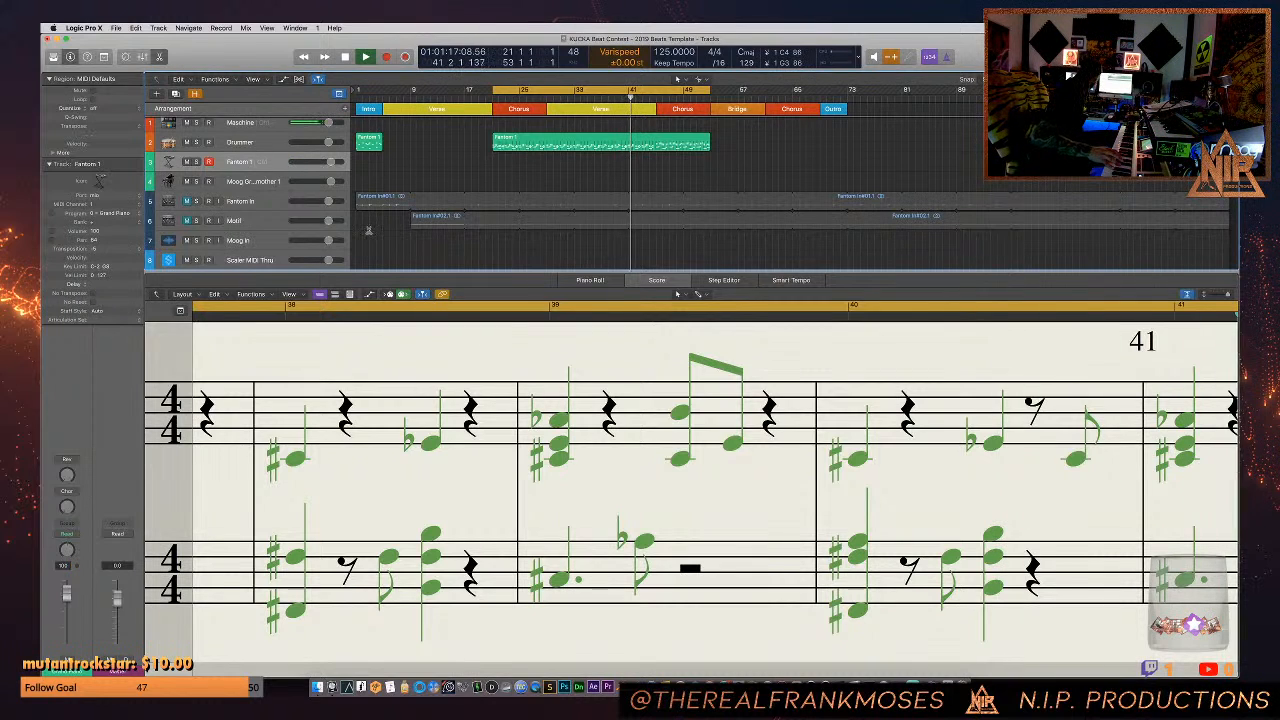
{"action": "key", "text": "super+Tab"}
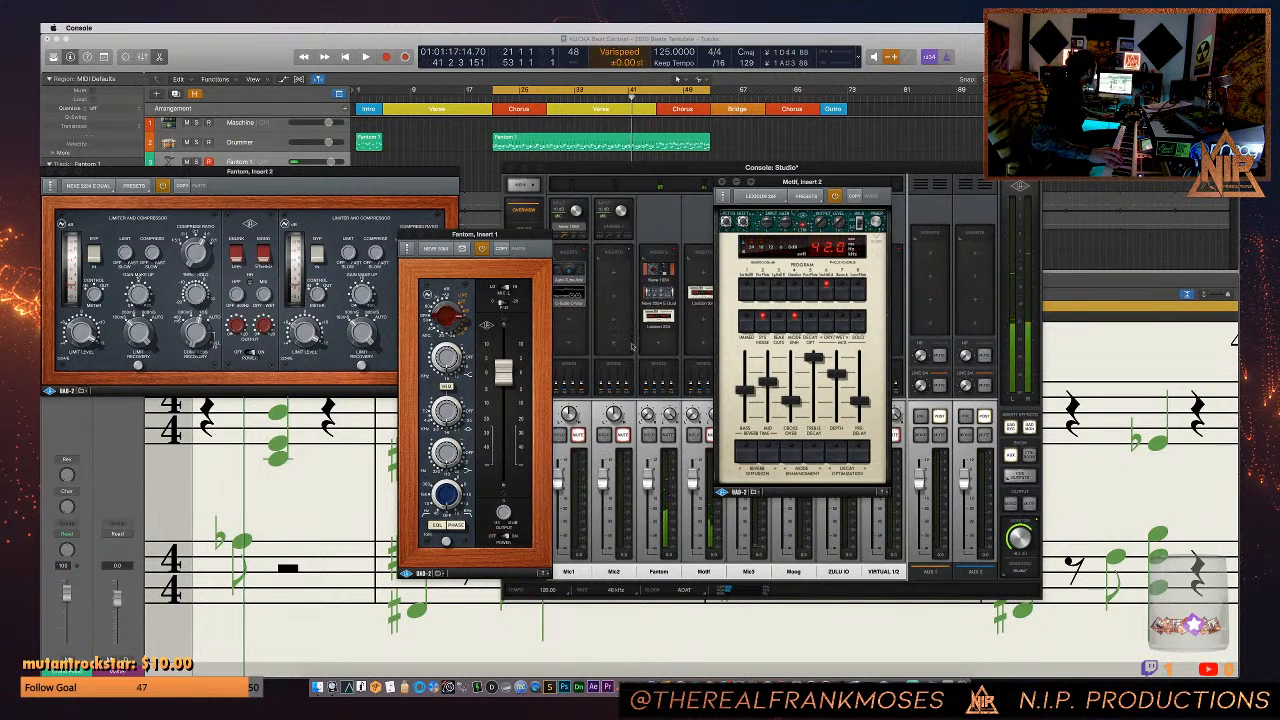
{"action": "left_click", "coordinate": [661, 318]}
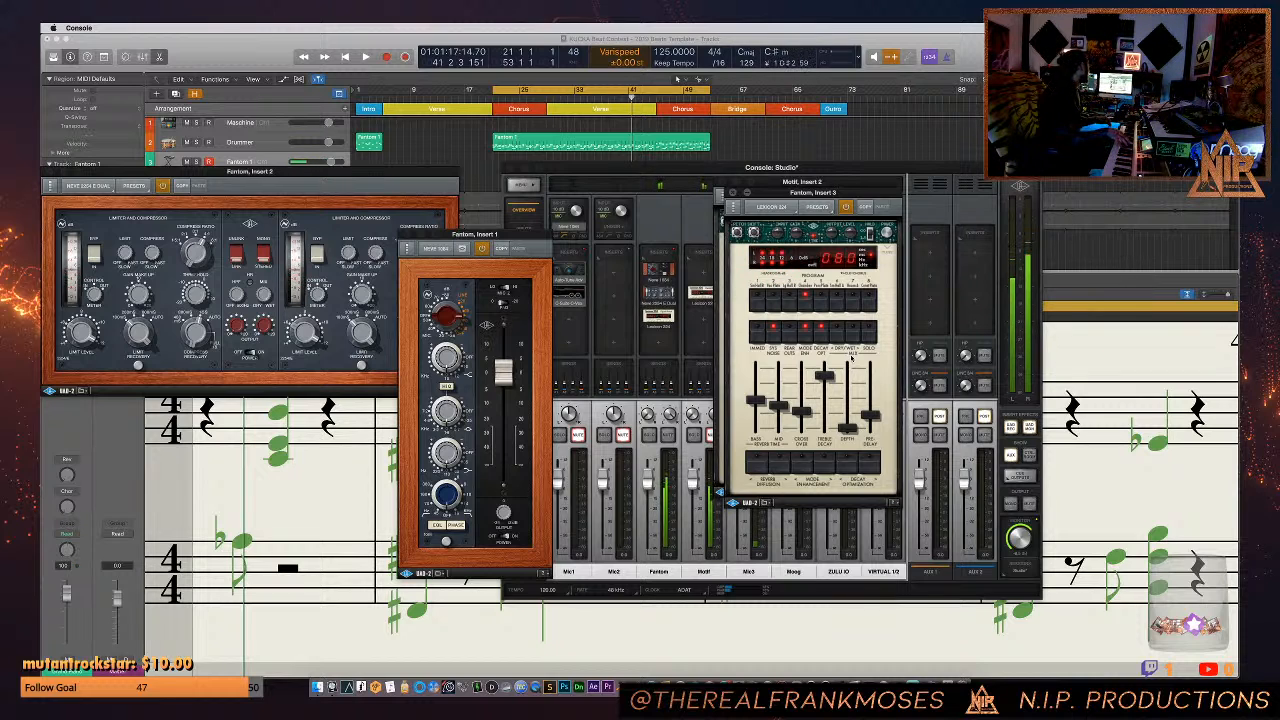
- Switch back to Logic Pro X, unmute the Fantom In and Motif tracks and restart playback
{"action": "key", "text": "super+Tab"}
{"action": "key", "text": "space"}
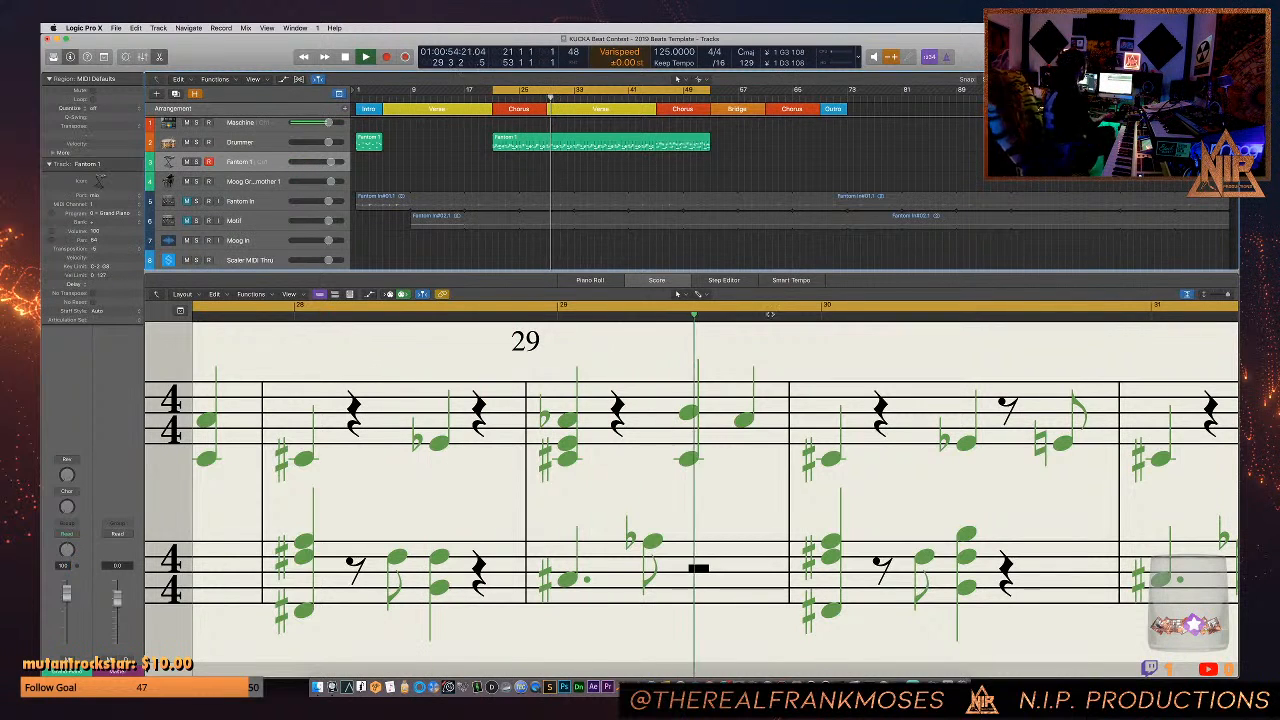
{"action": "key", "text": "space"}
{"action": "left_click_drag", "start_coordinate": [186, 220], "coordinate": [186, 201]}
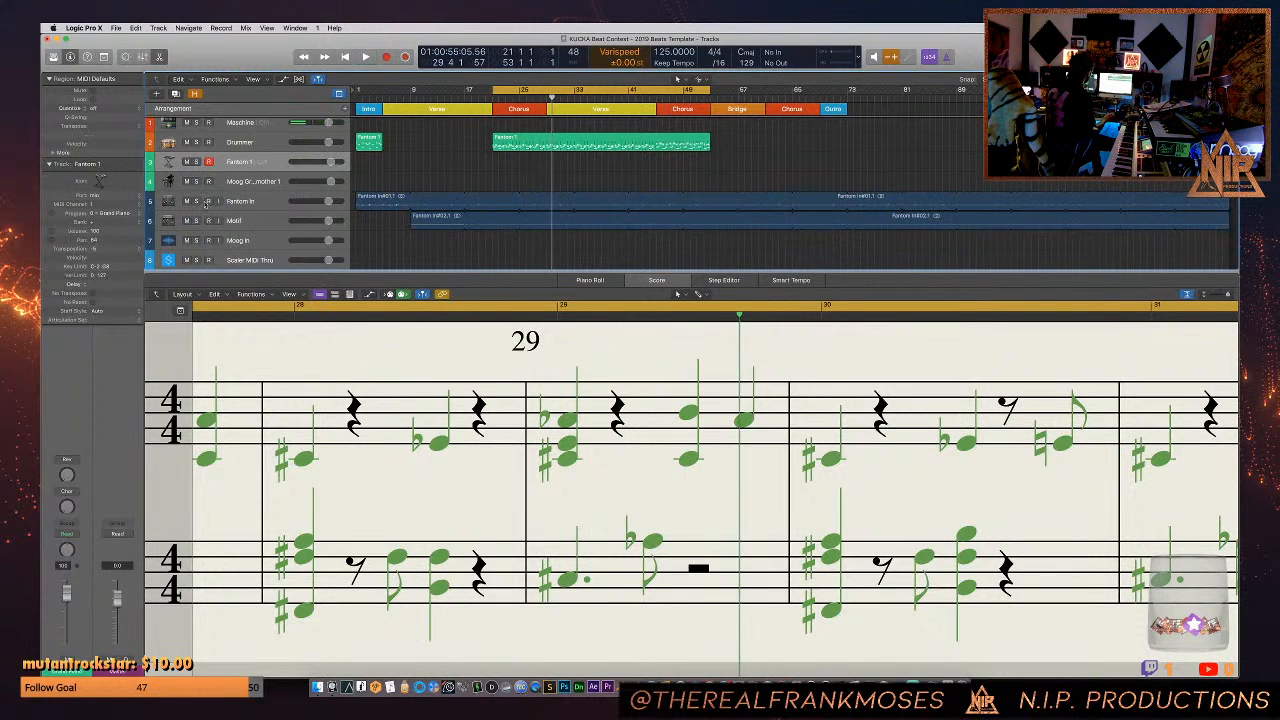
{"action": "key", "text": "space"}
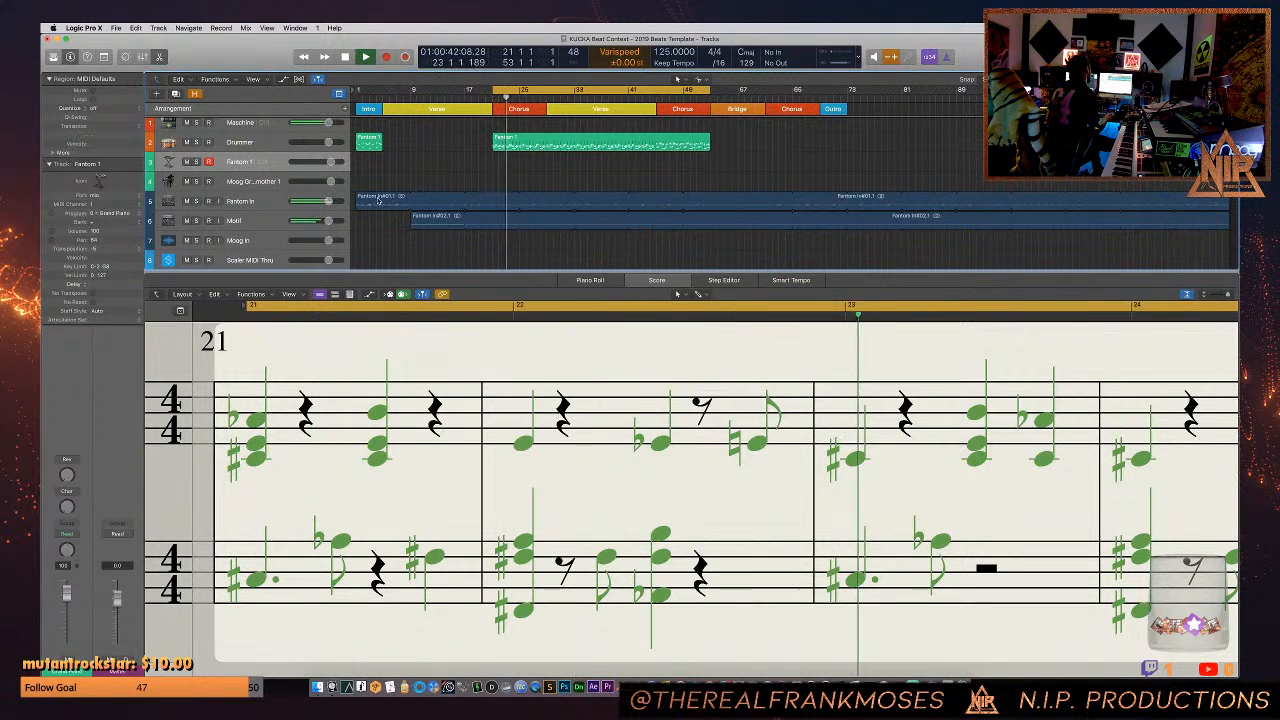
- Reverse the Fantom In track's audio region in the audio file editor and stop playback
{"action": "left_click", "coordinate": [477, 205]}
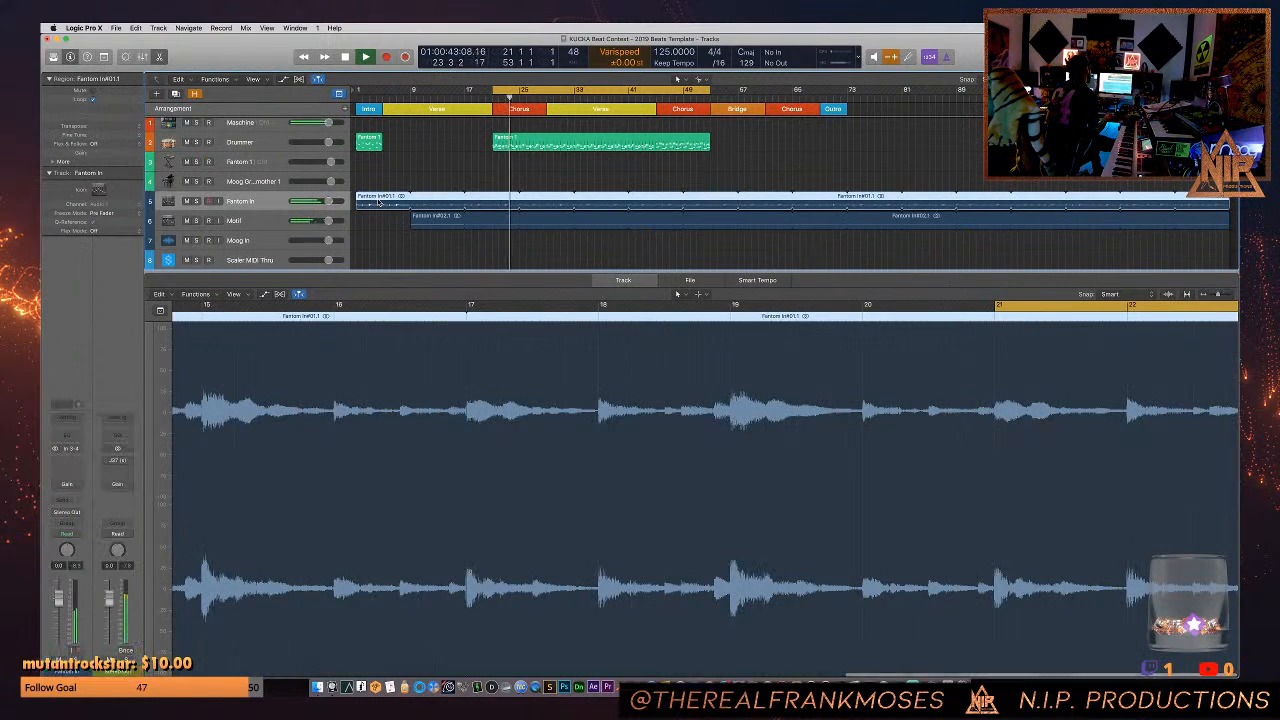
{"action": "left_click", "coordinate": [690, 280]}
{"action": "left_click", "coordinate": [238, 294]}
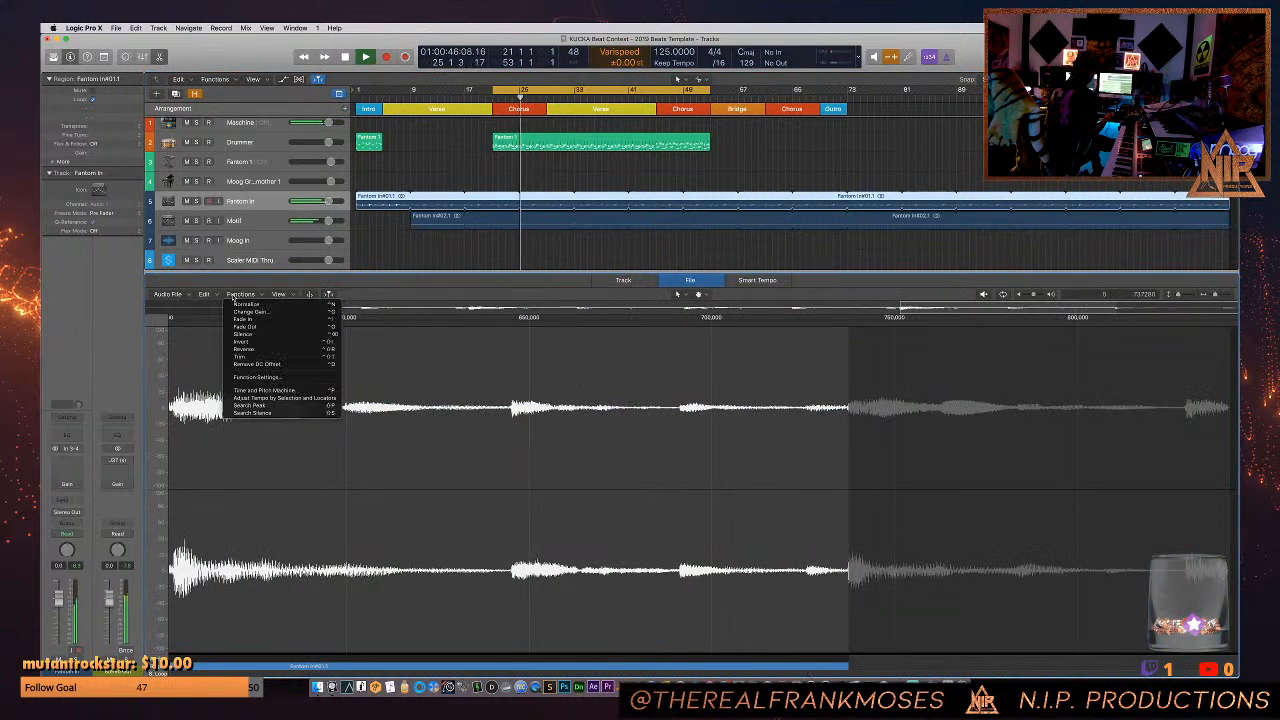
{"action": "left_click", "coordinate": [245, 348]}
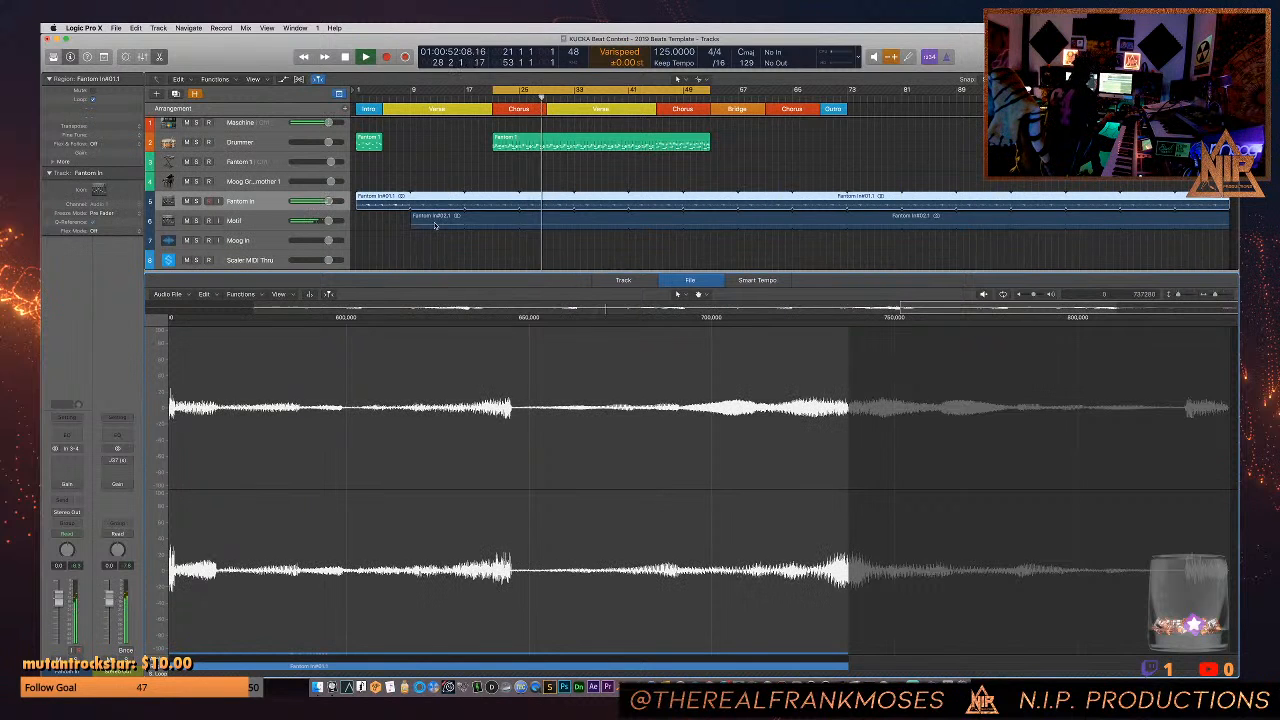
{"action": "key", "text": "space"}
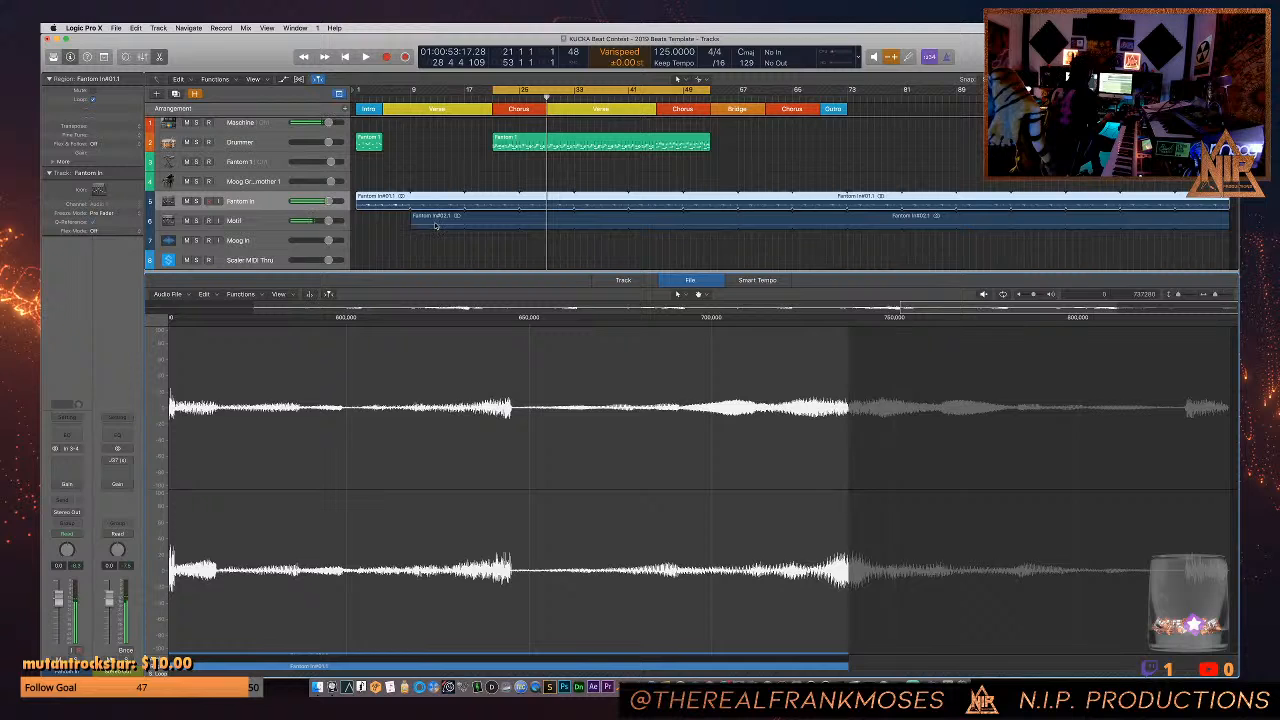
- Reverse the Motif track's audio region in the file editor and play the result
{"action": "left_click", "coordinate": [435, 224]}
{"action": "left_click", "coordinate": [241, 294]}
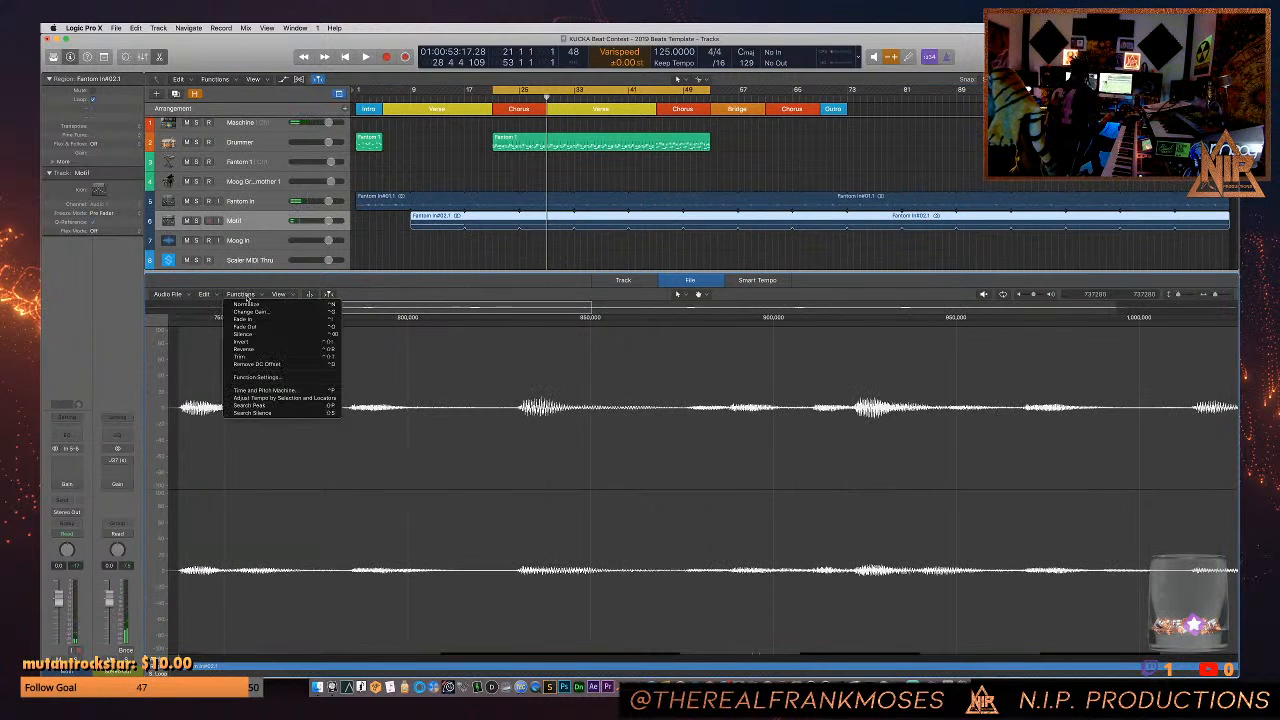
{"action": "left_click", "coordinate": [250, 349]}
{"action": "key", "text": "space"}
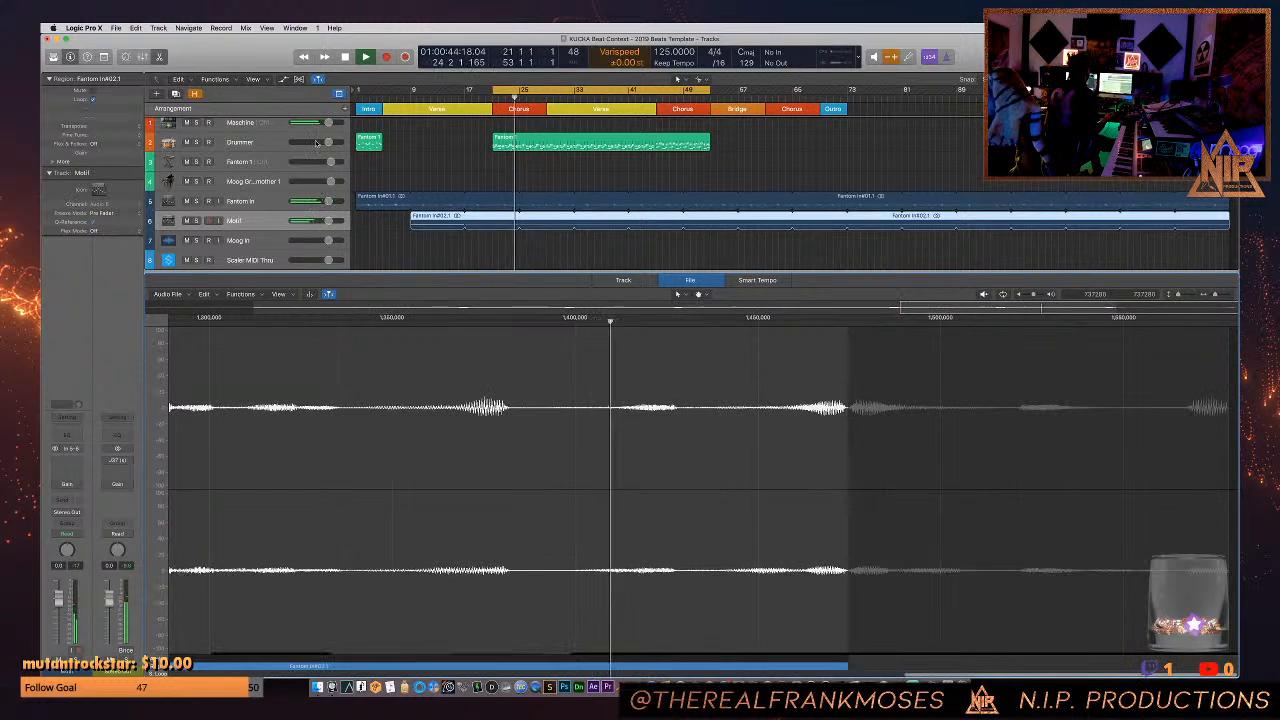
- Stop playback and delete the Fantom In and Motif audio regions plus the long Fantom 1 region on the Drummer track
{"action": "left_click", "coordinate": [258, 163]}
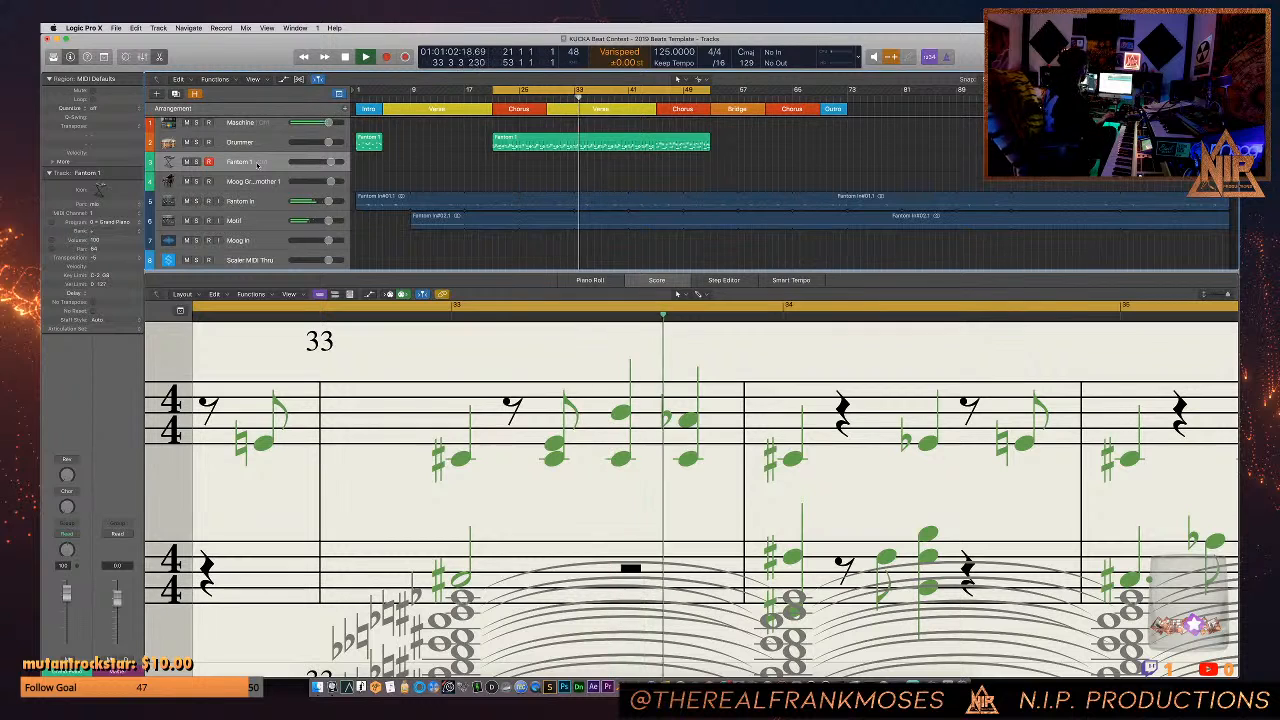
{"action": "key", "text": "space"}
{"action": "left_click", "coordinate": [365, 195]}
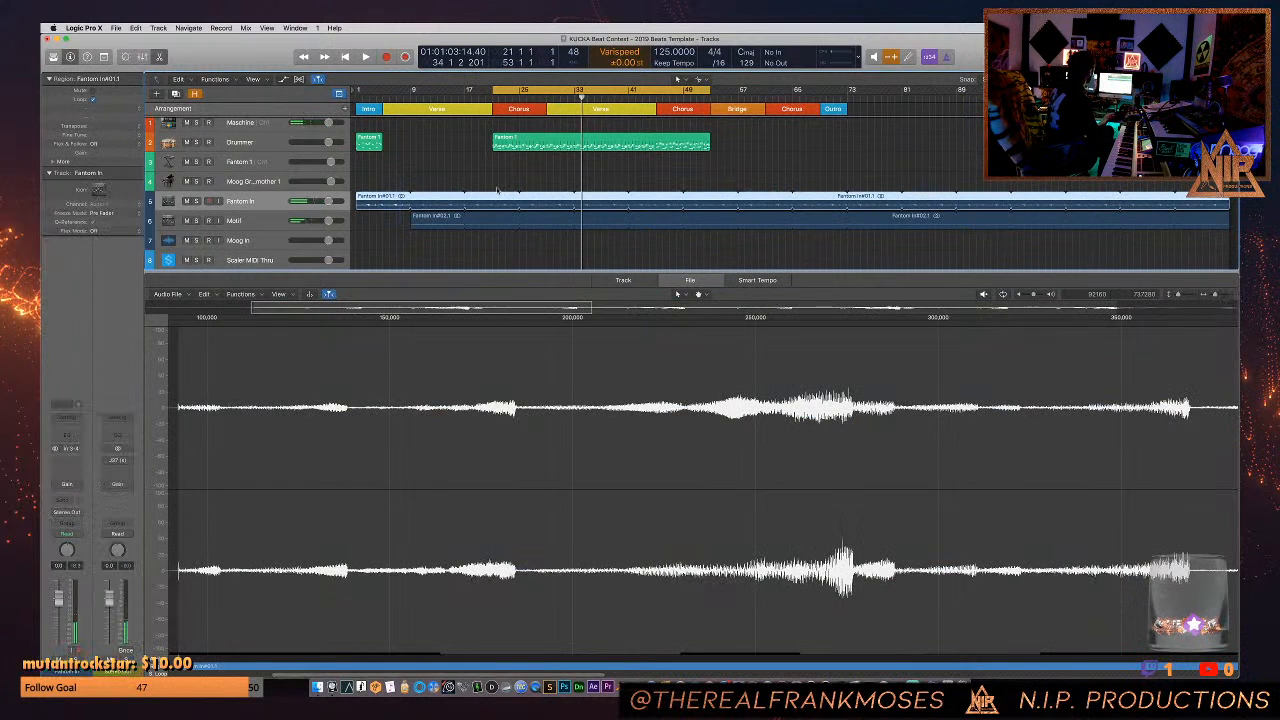
{"action": "left_click", "coordinate": [430, 218], "text": "shift"}
{"action": "key", "text": "Delete"}
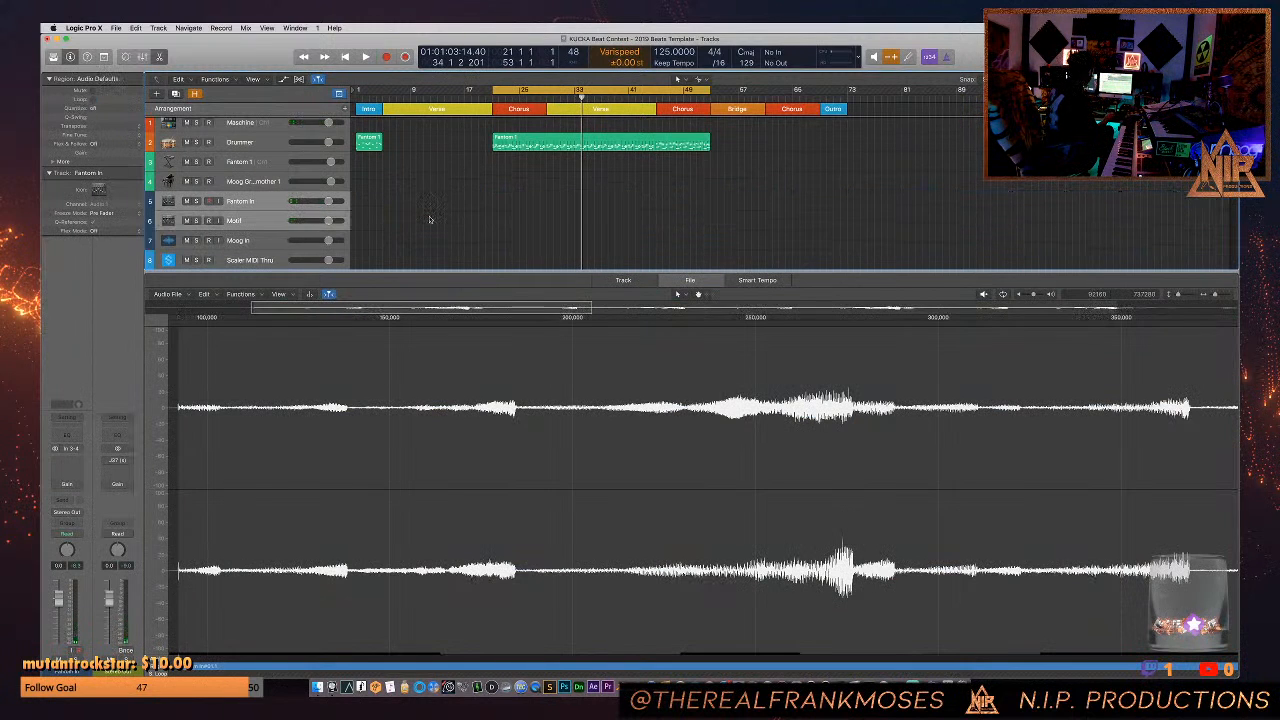
{"action": "left_click", "coordinate": [500, 145]}
{"action": "key", "text": "Delete"}
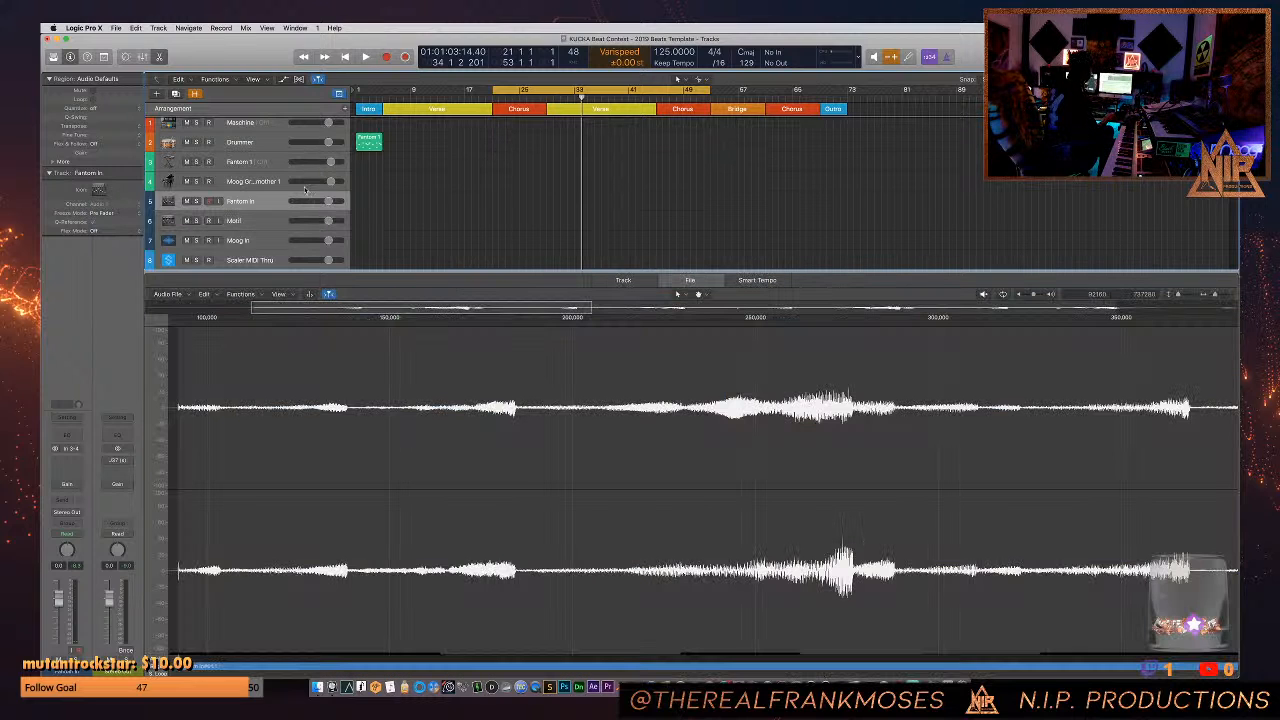
- Select the Fantom 1 track and record a new eight-bar chord part over the first Chorus, starting at bar 21
{"action": "left_click", "coordinate": [255, 185]}
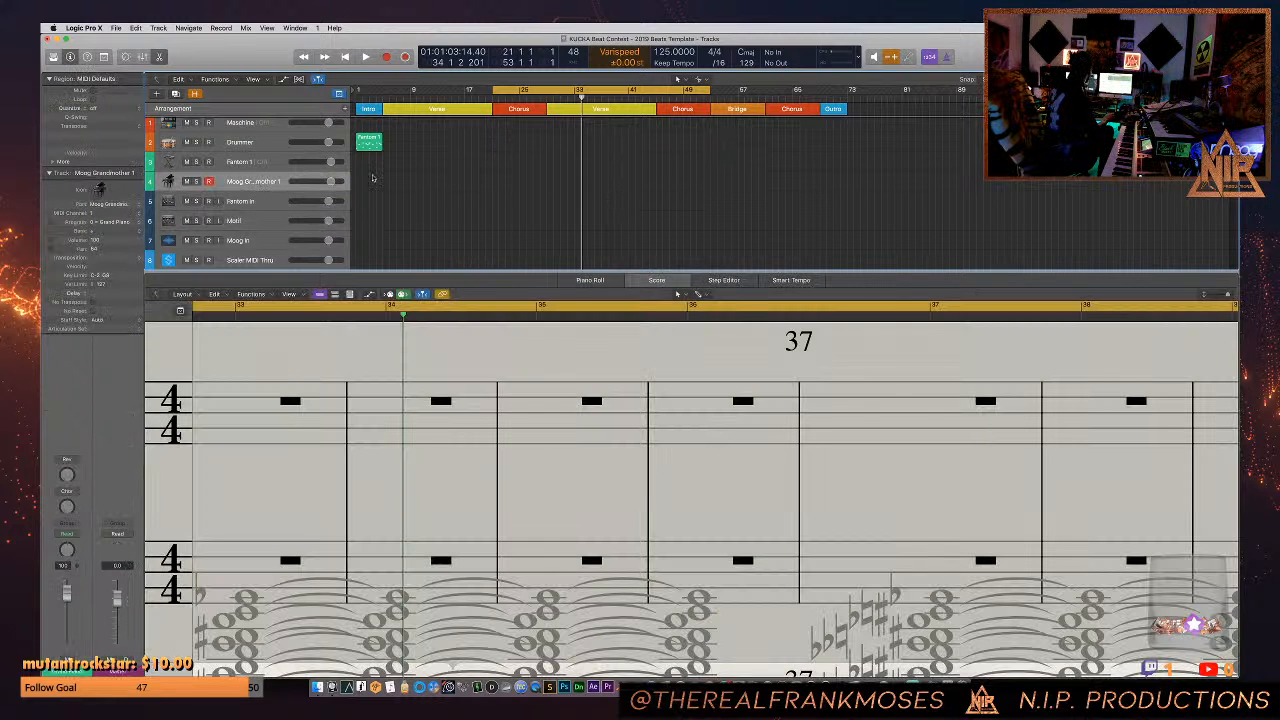
{"action": "left_click", "coordinate": [253, 163]}
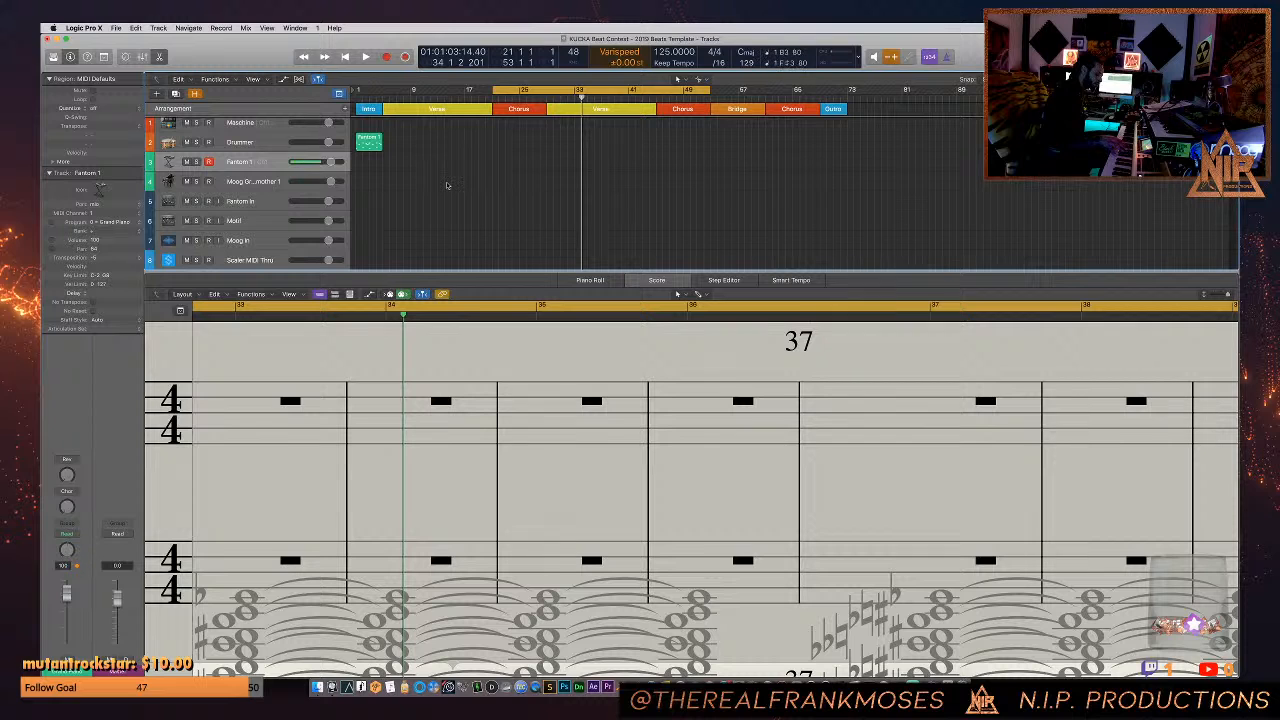
{"action": "key", "text": "space"}
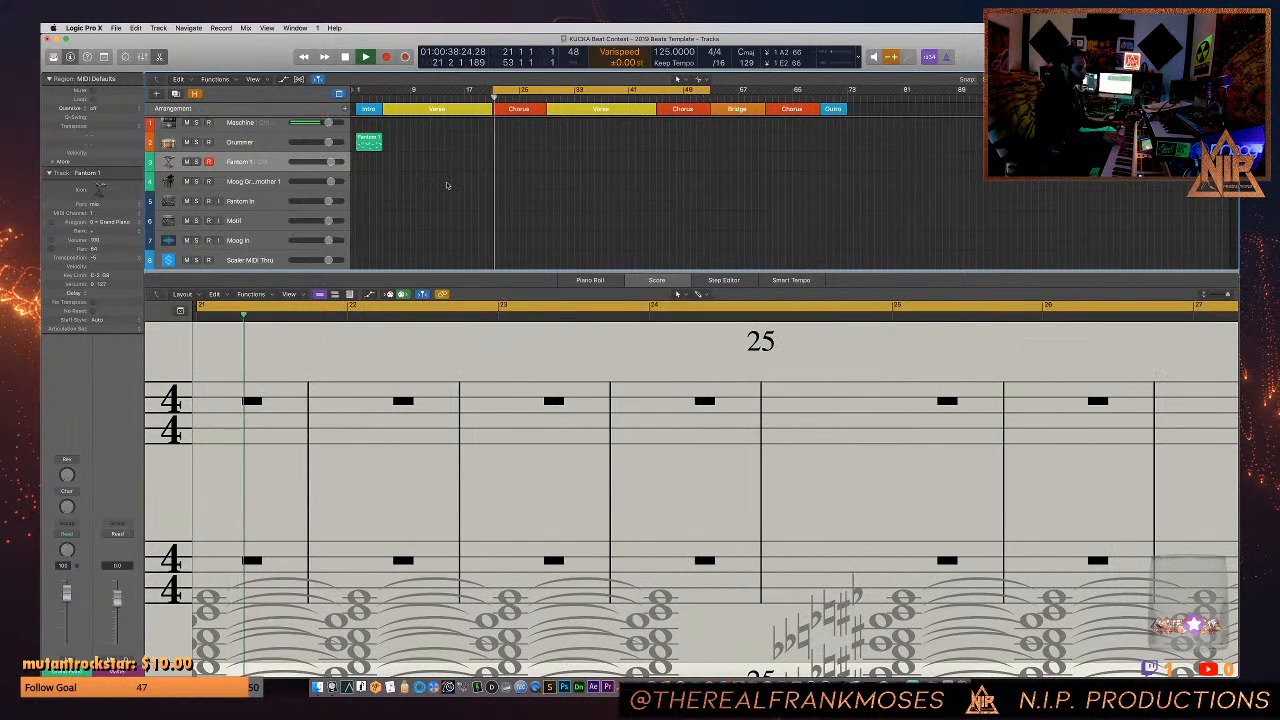
{"action": "key", "text": "space"}
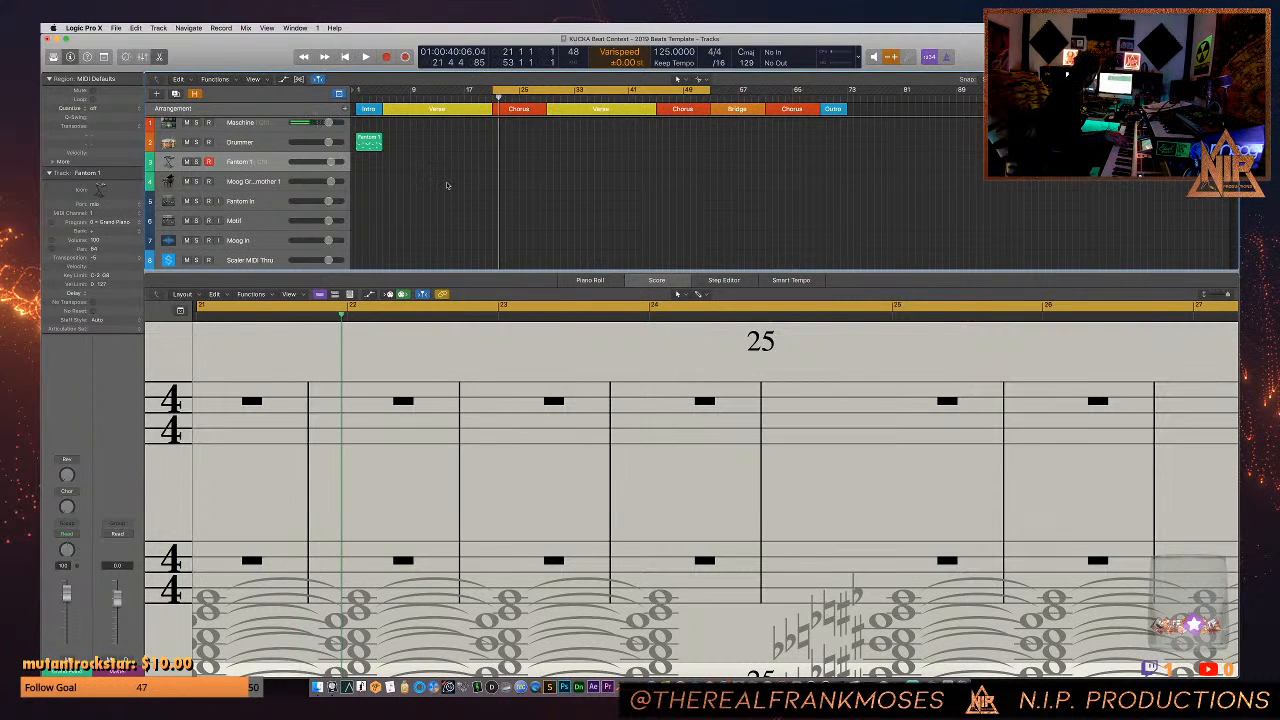
{"action": "key", "text": "space"}
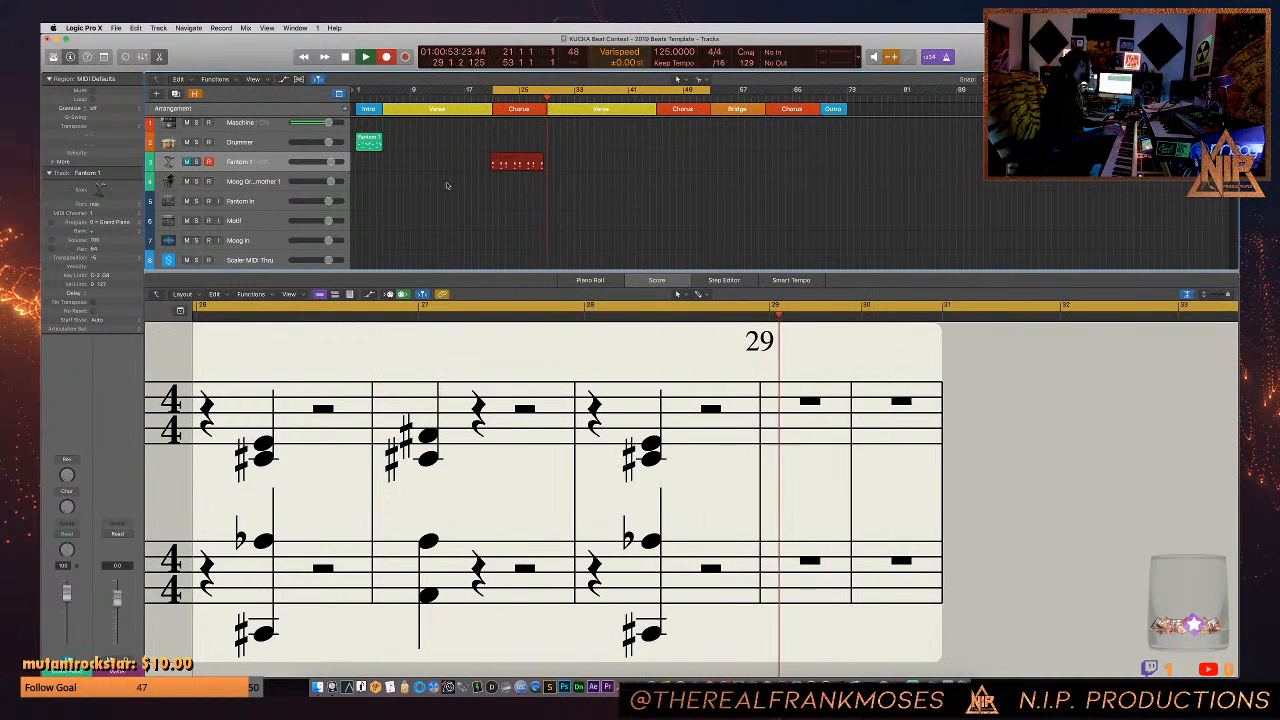
{"action": "key", "text": "space"}
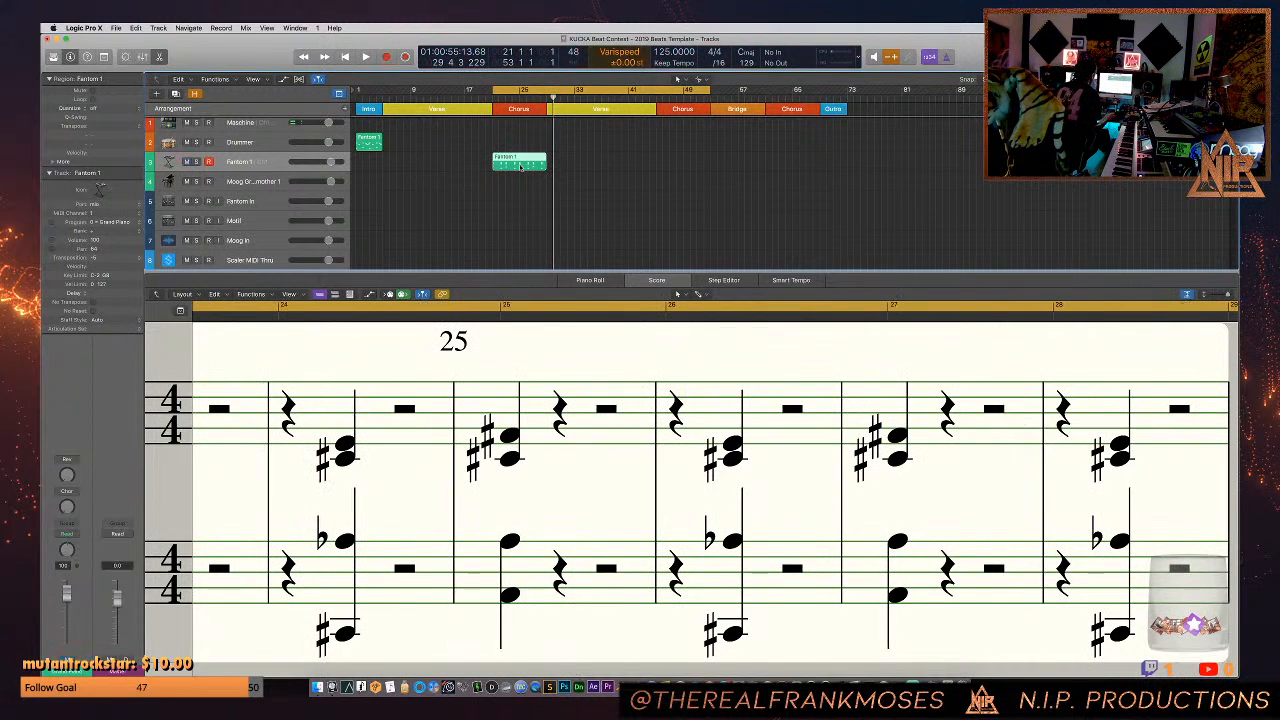
- Loop the newly recorded Fantom 1 region, play it back and show its notes in the Piano Roll
{"action": "key", "text": "l"}
{"action": "key", "text": "space"}
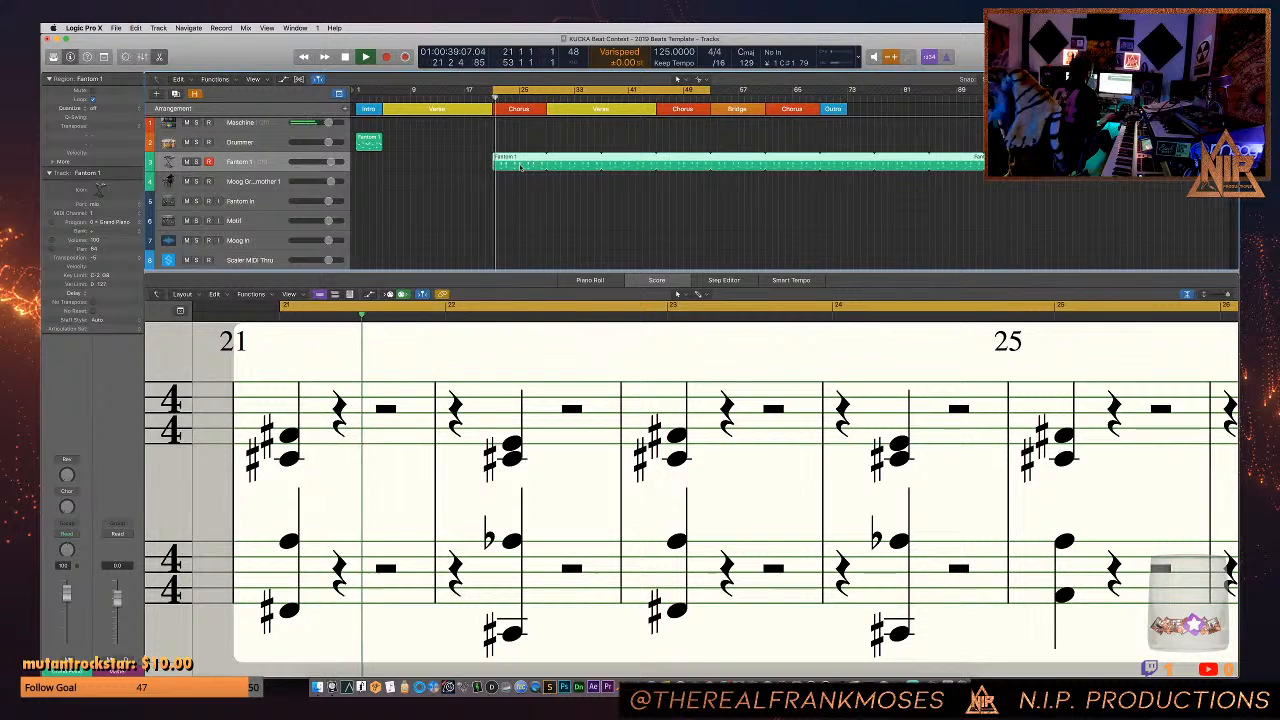
{"action": "key", "text": "p"}
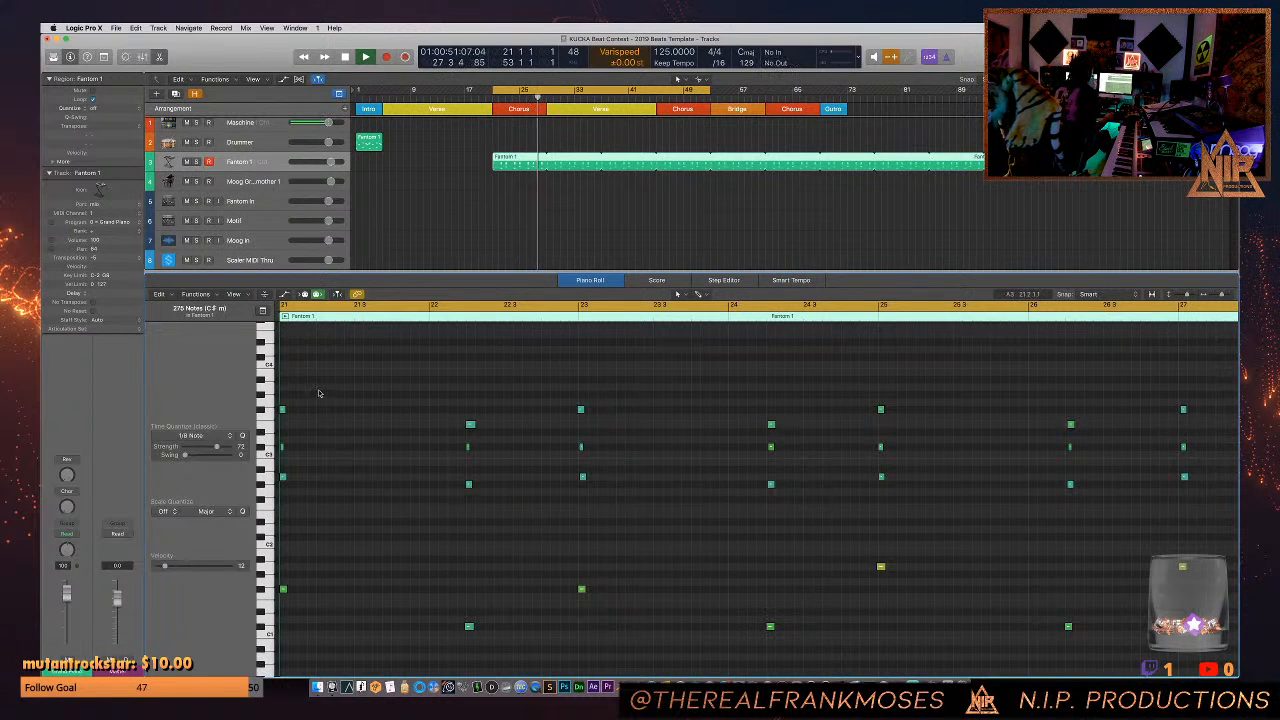
- Select the Fantom 1 part's first chord in the Piano Roll, play the track from bar 21 and clear the selection
{"action": "left_click_drag", "start_coordinate": [308, 398], "coordinate": [281, 622]}
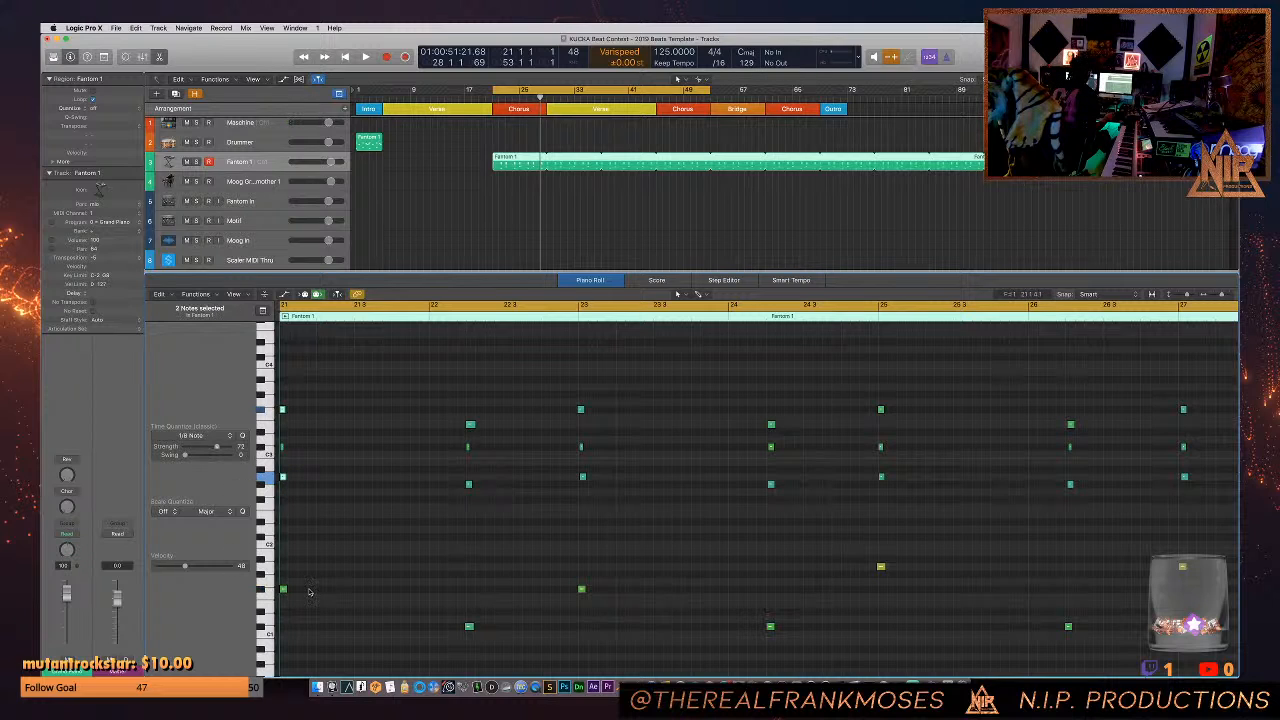
{"action": "left_click", "coordinate": [330, 450]}
{"action": "key", "text": "space"}
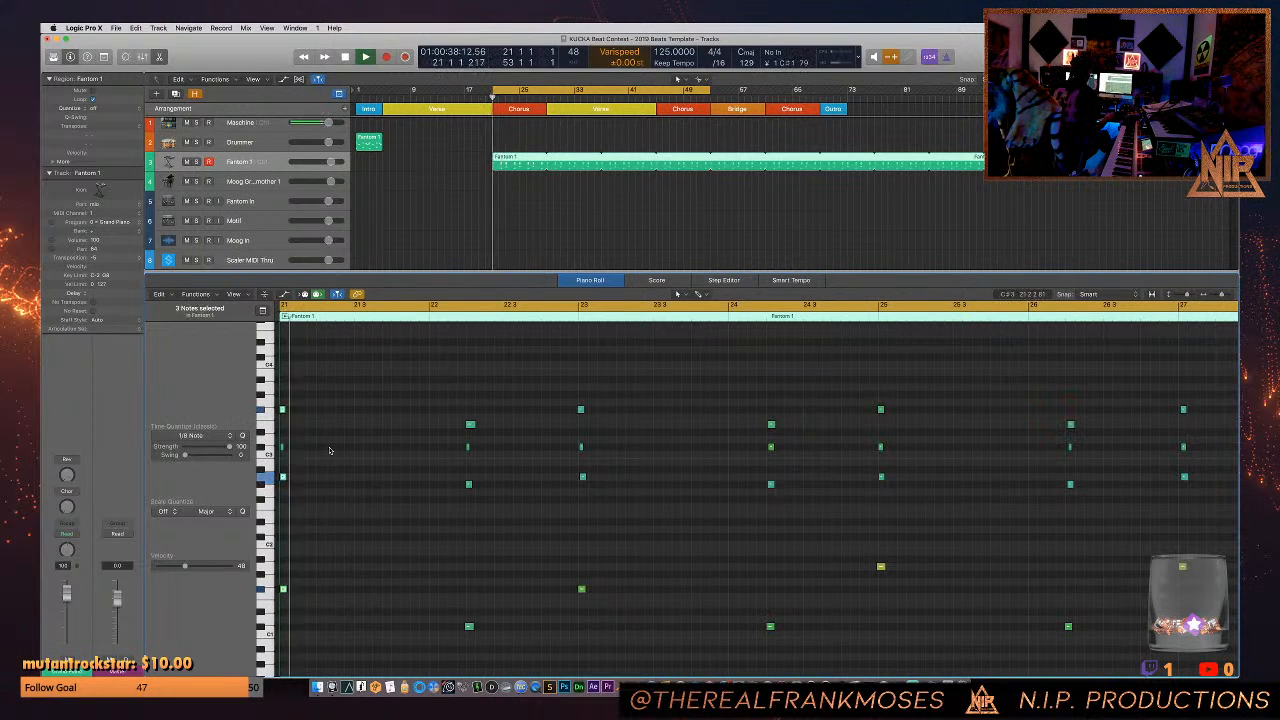
{"action": "left_click", "coordinate": [498, 221]}
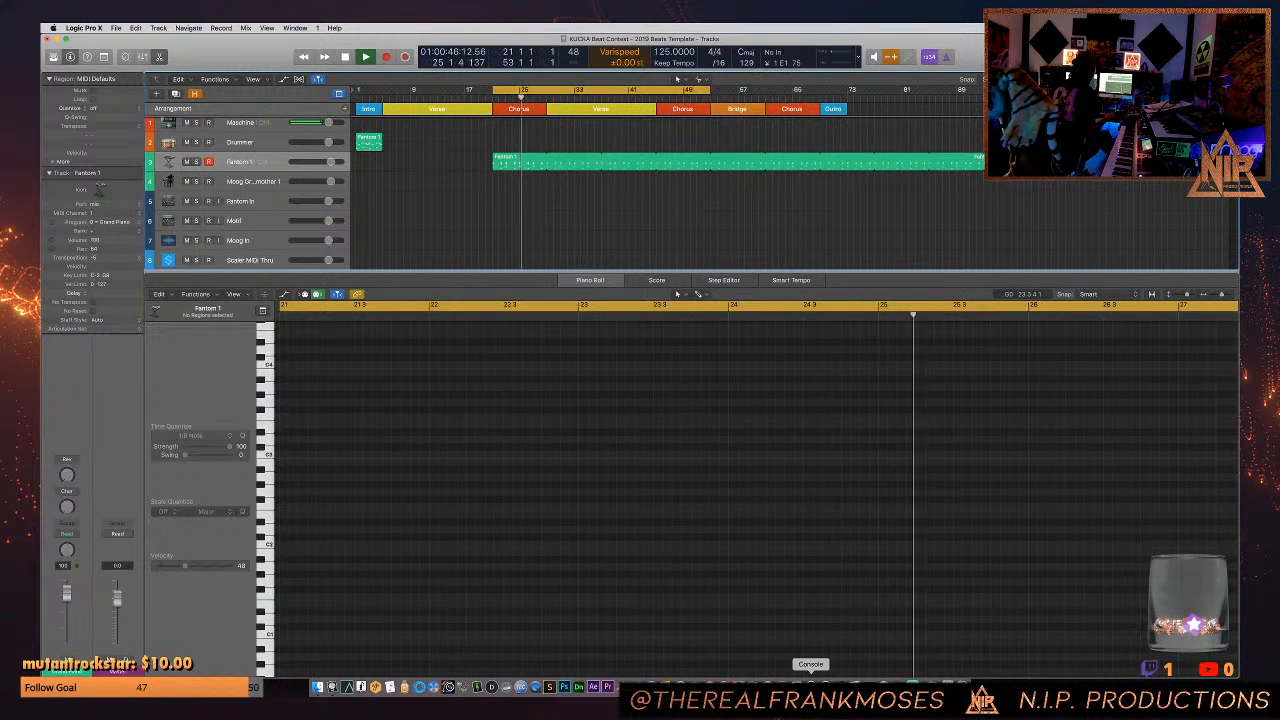
- Switch to Console, reposition the Fantom Insert 2 and Insert 3 plug-in windows during playback, and return to Logic
{"action": "left_click", "coordinate": [811, 688]}
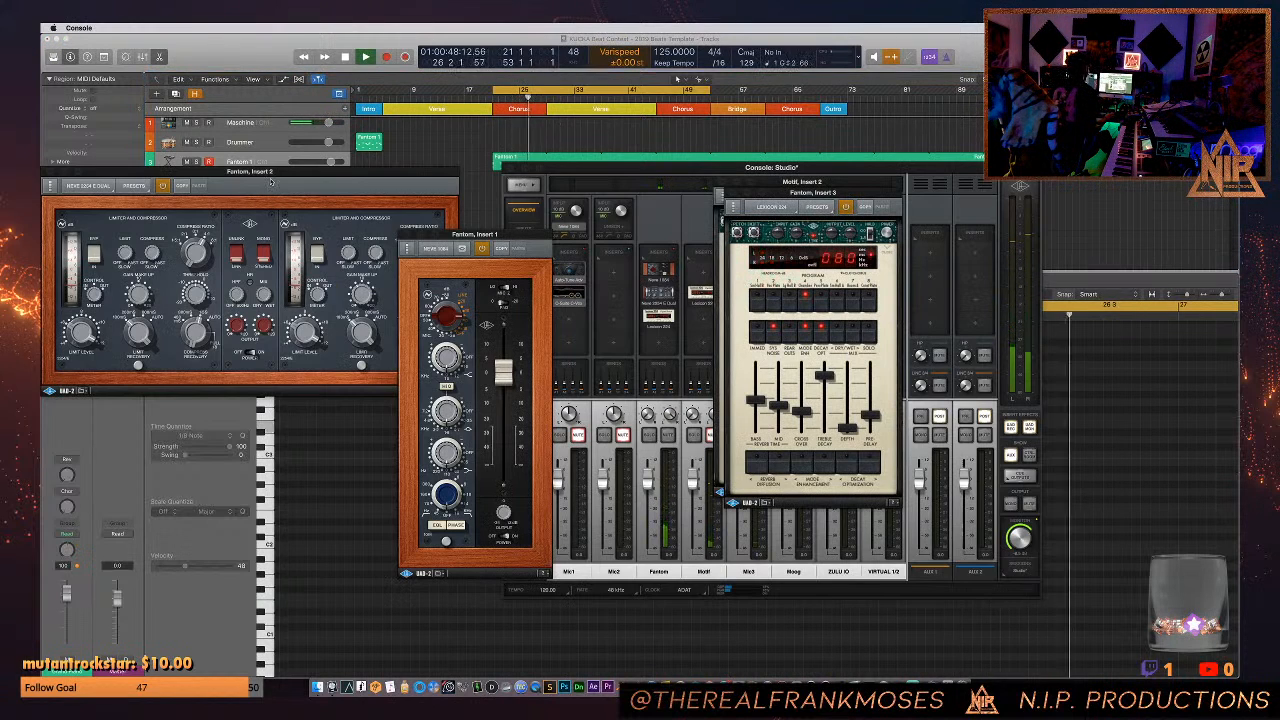
{"action": "left_click_drag", "start_coordinate": [272, 237], "coordinate": [538, 260]}
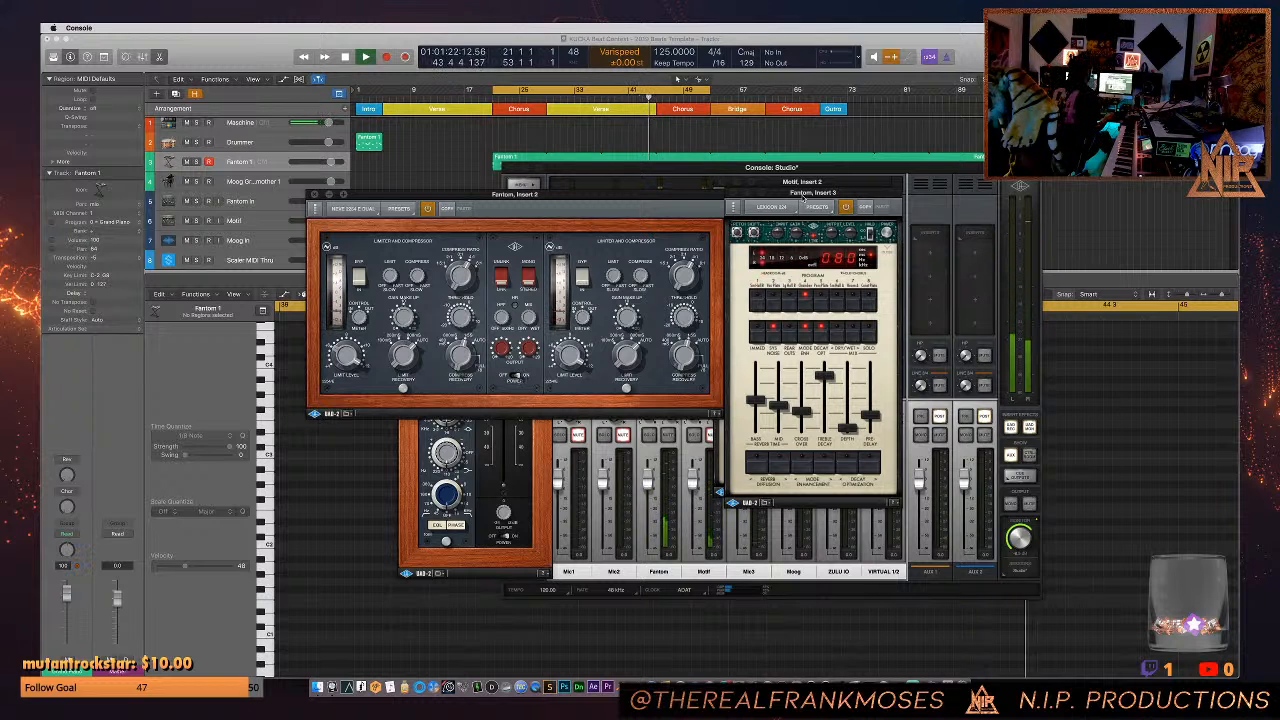
{"action": "left_click_drag", "start_coordinate": [804, 197], "coordinate": [792, 303]}
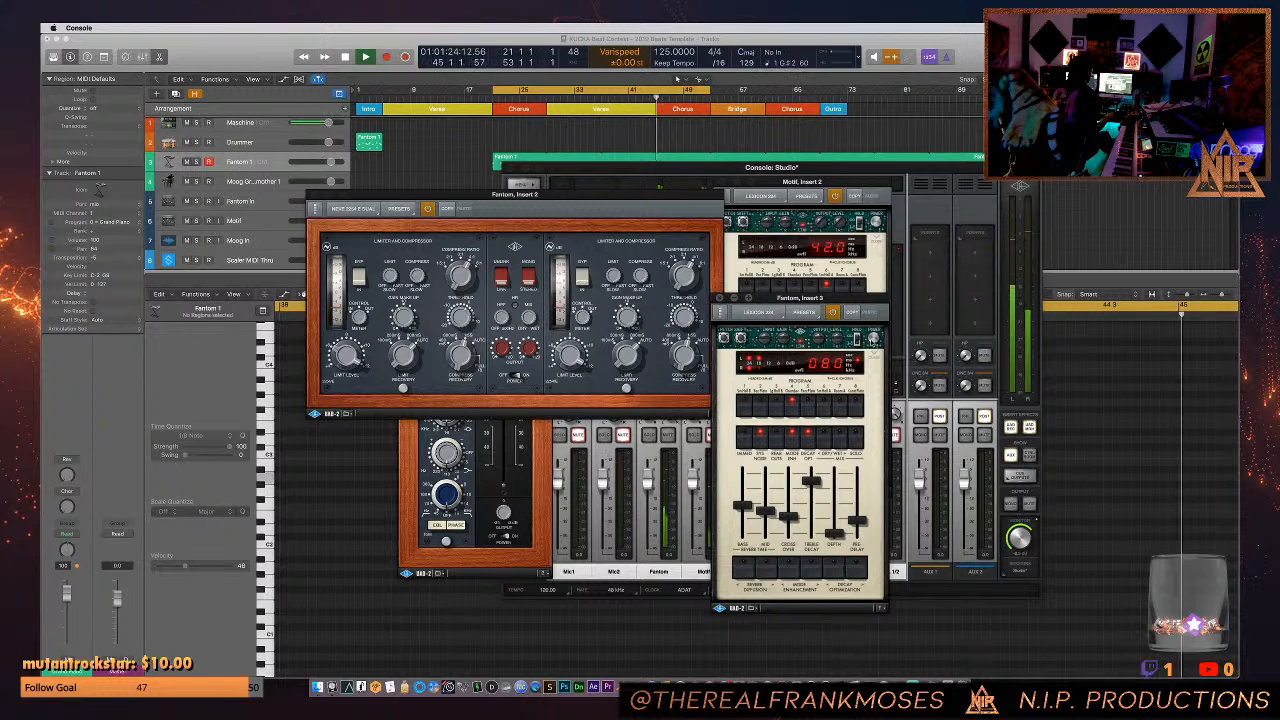
{"action": "left_click", "coordinate": [874, 340]}
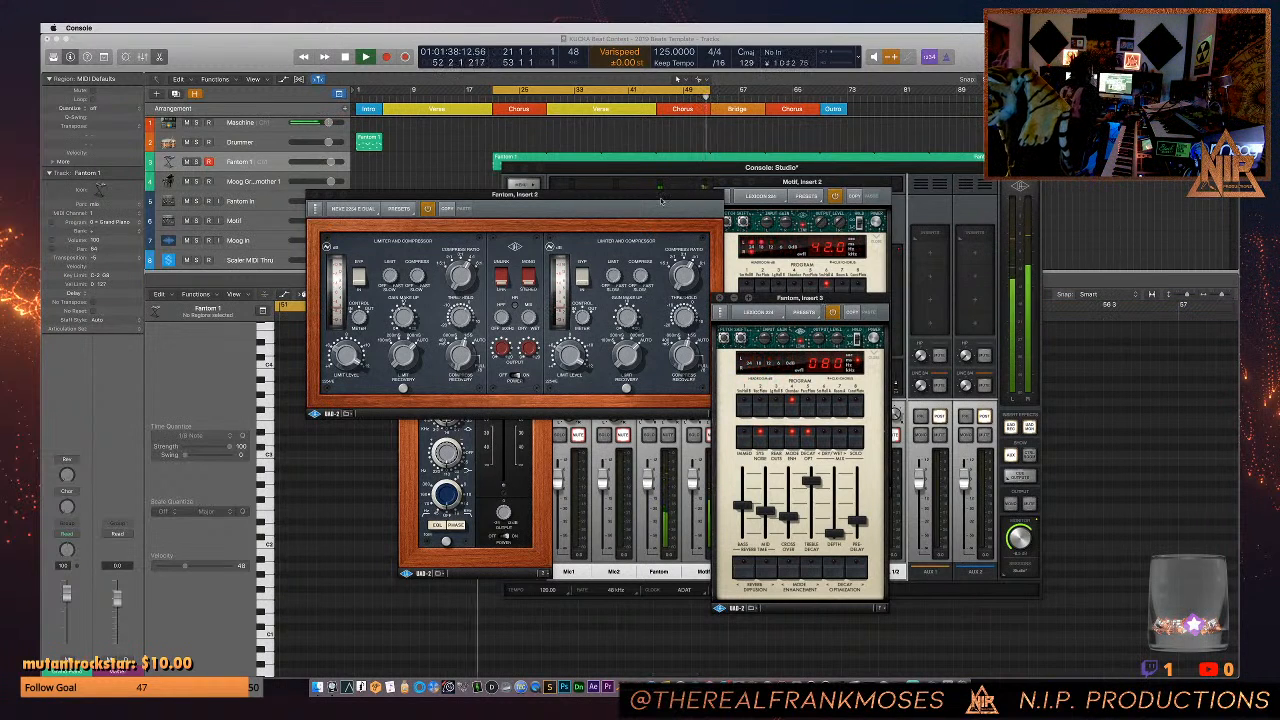
{"action": "left_click", "coordinate": [460, 164]}
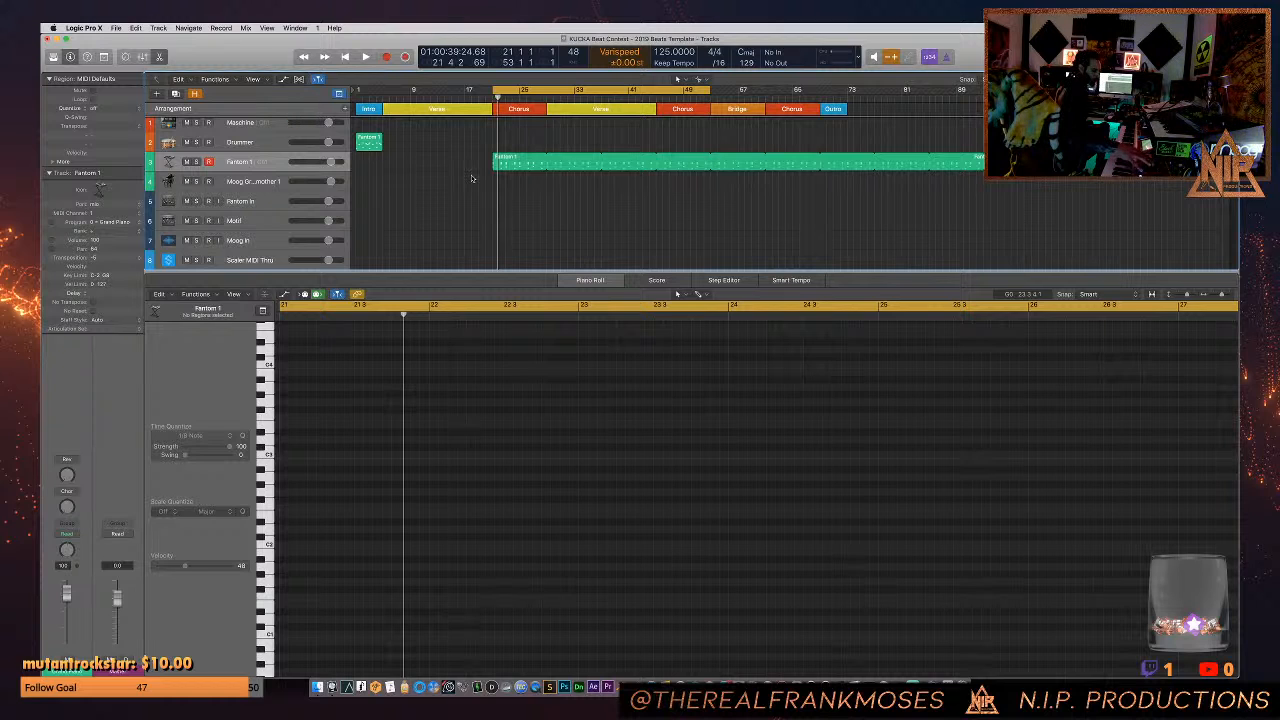
- Audition the start of the Fantom 1 part at bar 21 and examine its notes in the Piano Roll
{"action": "key", "text": "space"}
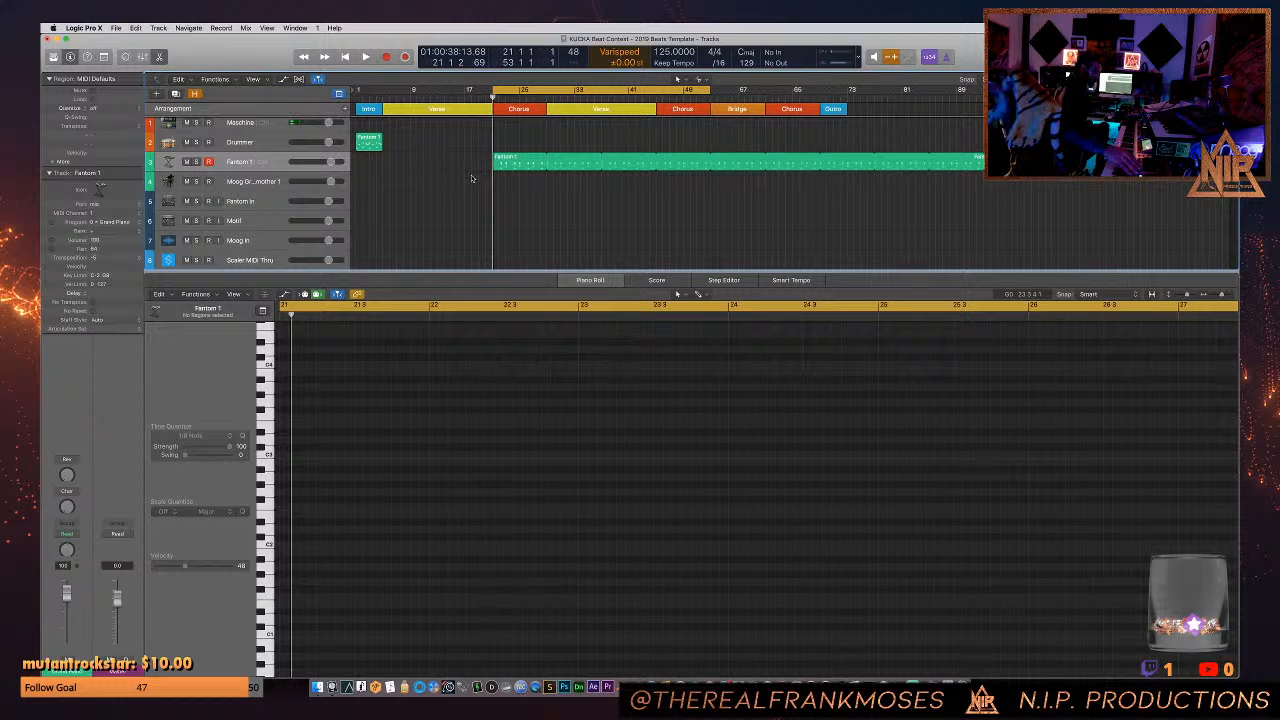
{"action": "key", "text": "space"}
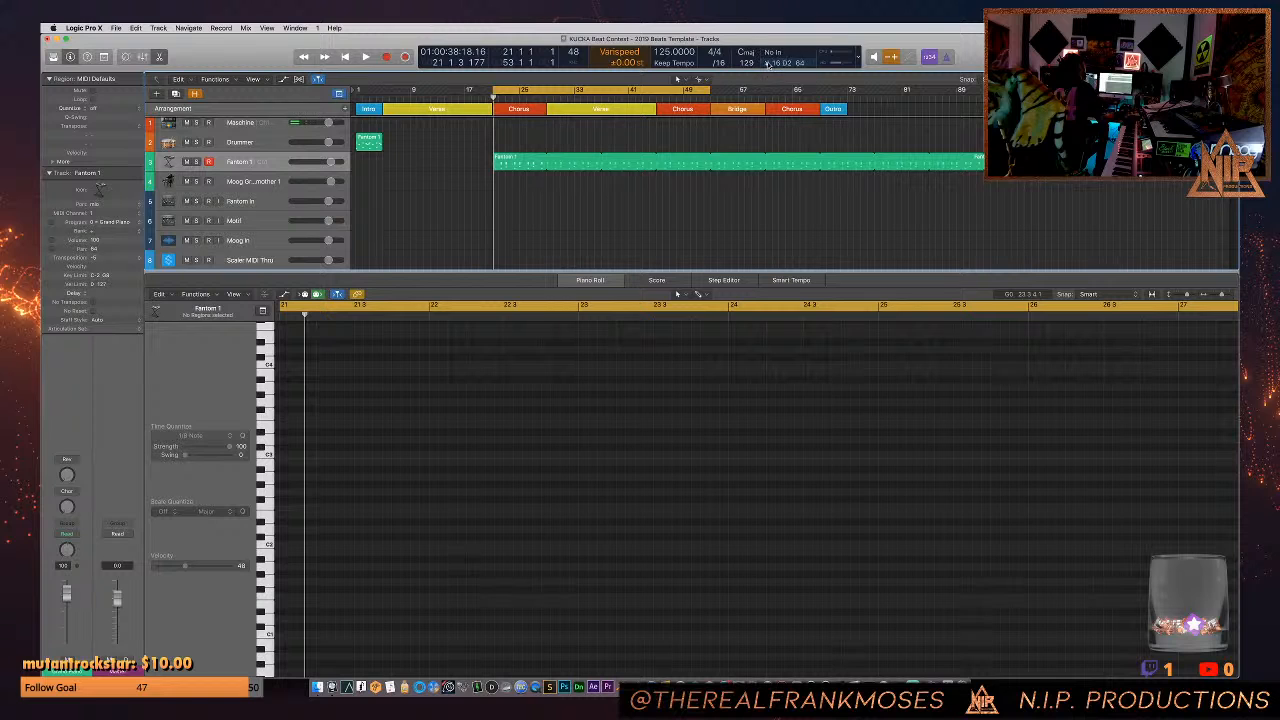
{"action": "left_click", "coordinate": [534, 170]}
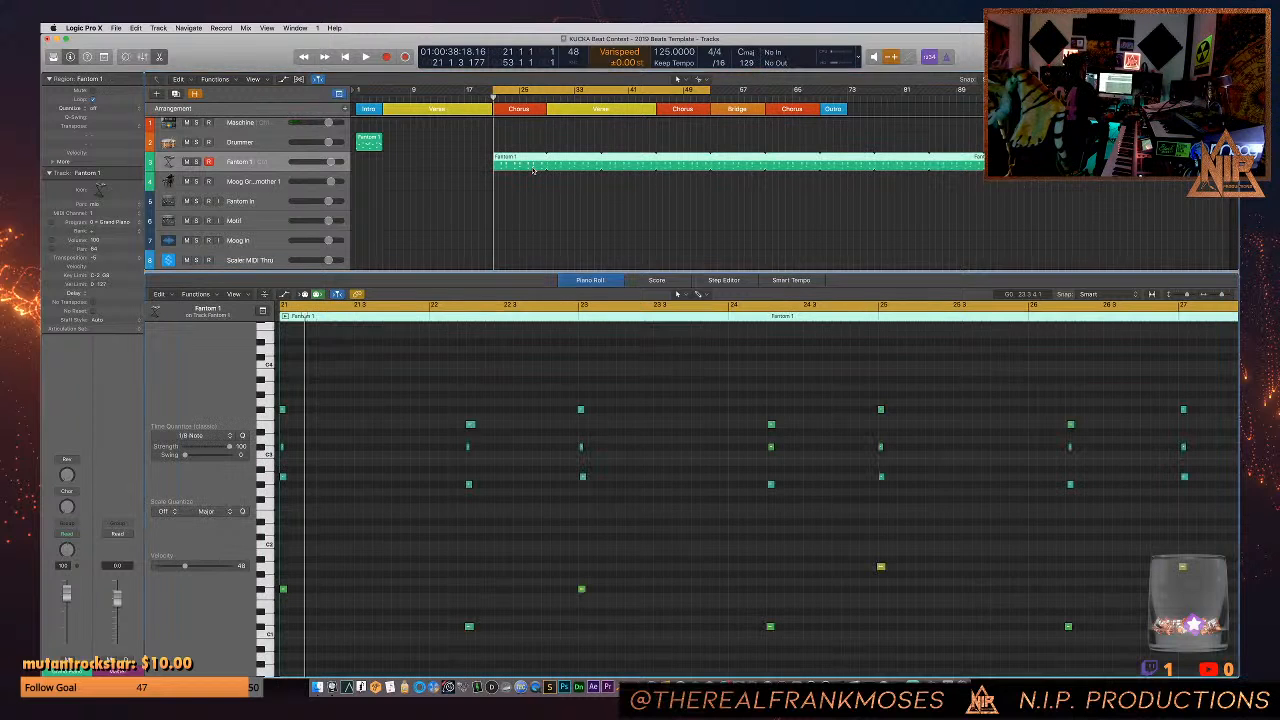
{"action": "scroll", "coordinate": [626, 401], "scroll_direction": "right", "scroll_amount": 5}
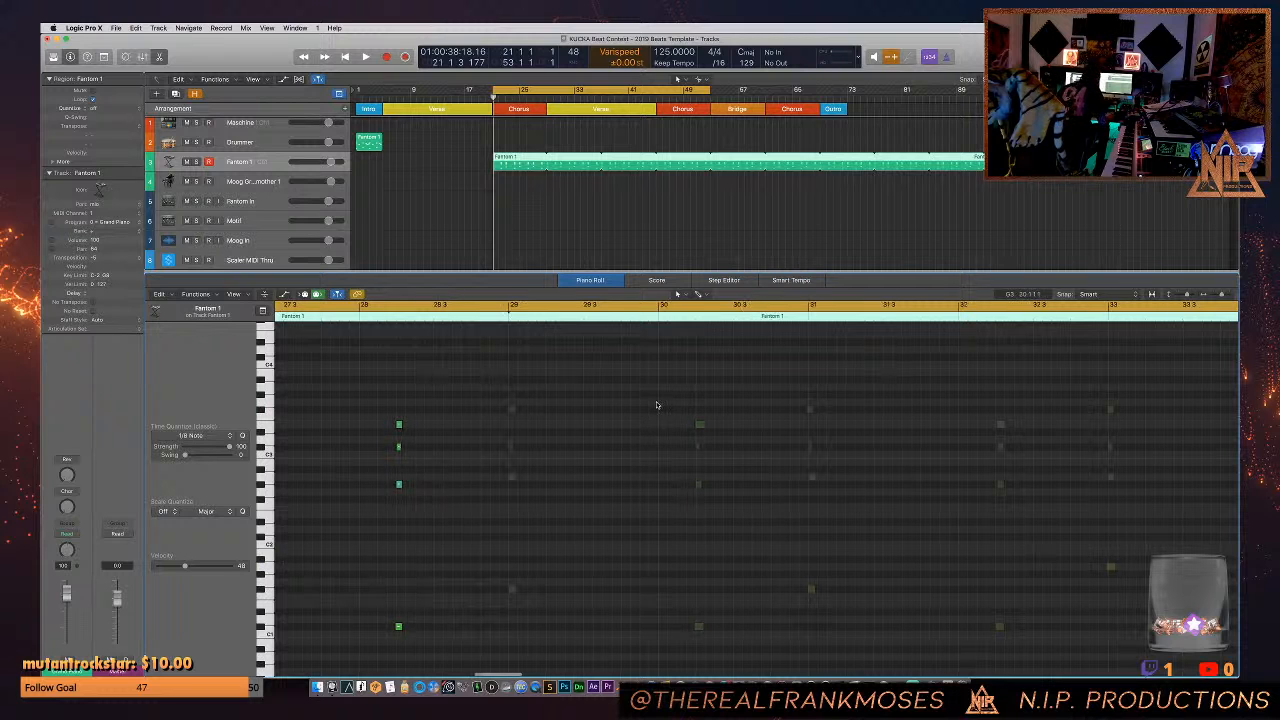
{"action": "scroll", "coordinate": [512, 401], "scroll_direction": "left", "scroll_amount": 6}
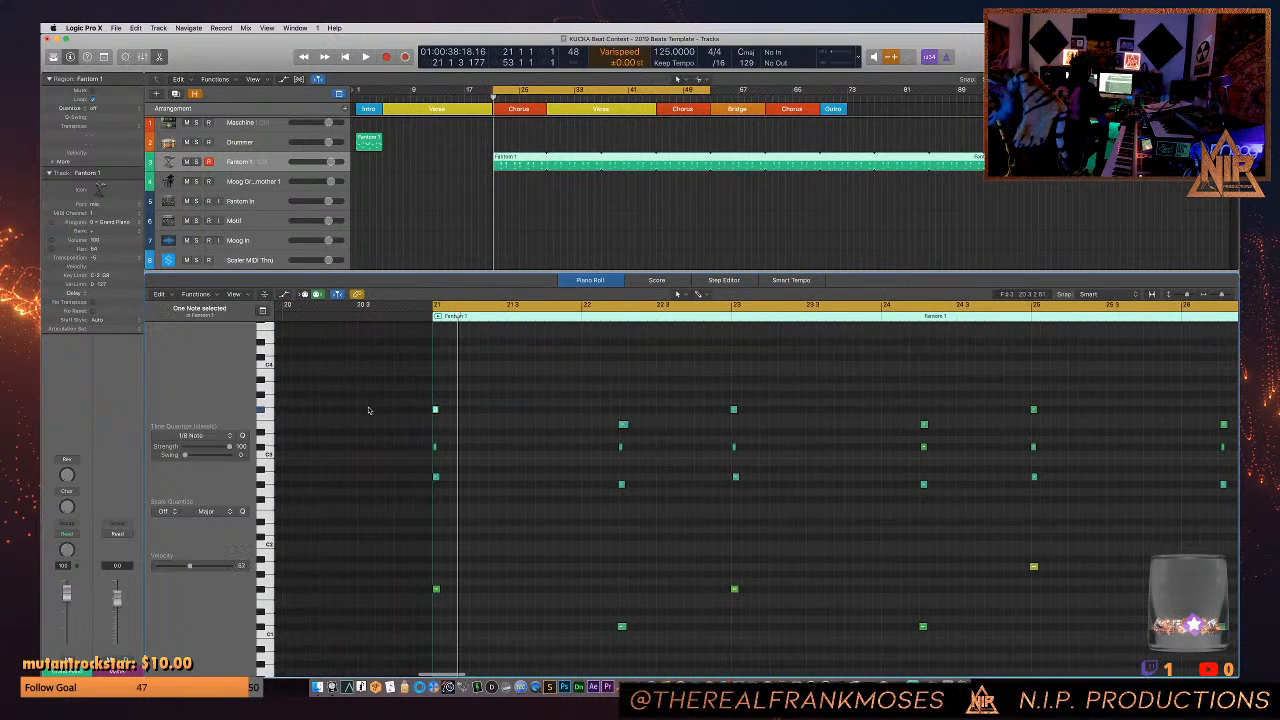
{"action": "key", "text": "space"}
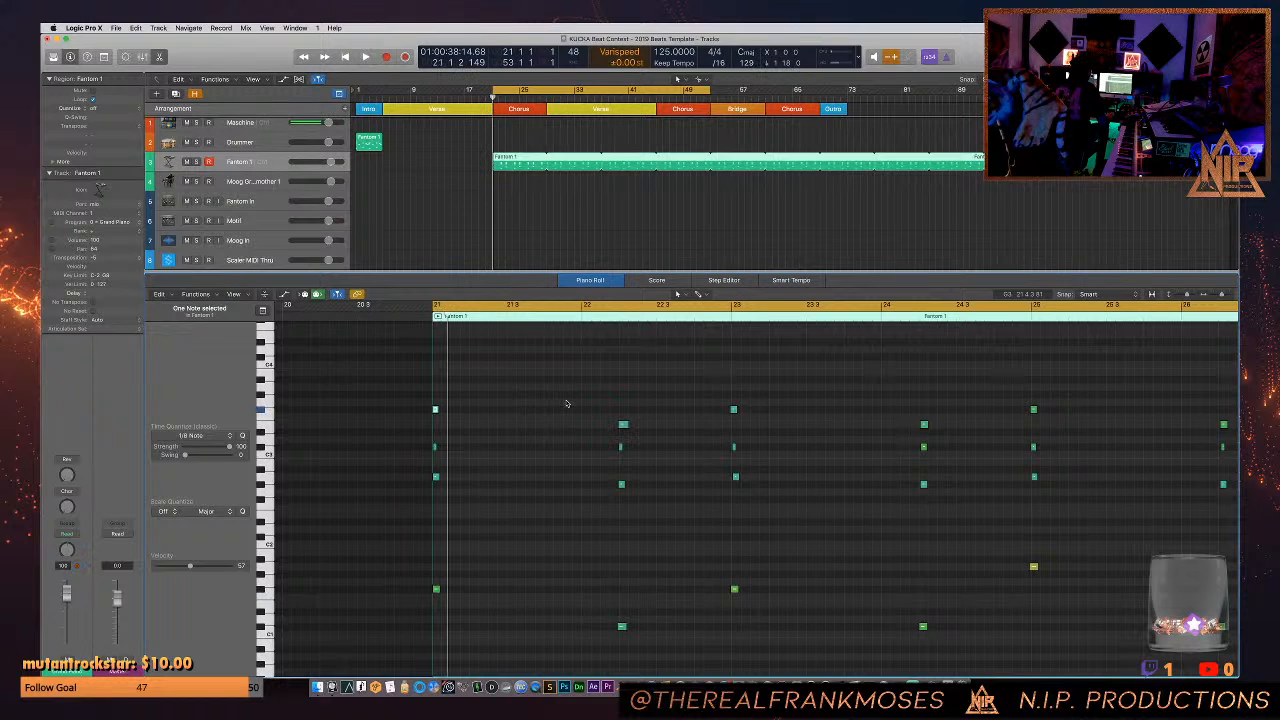
- Shorten the Fantom 1 region's loop to end at bar 37 and play it with its notes shown
{"action": "left_click", "coordinate": [603, 156]}
{"action": "key", "text": "space"}
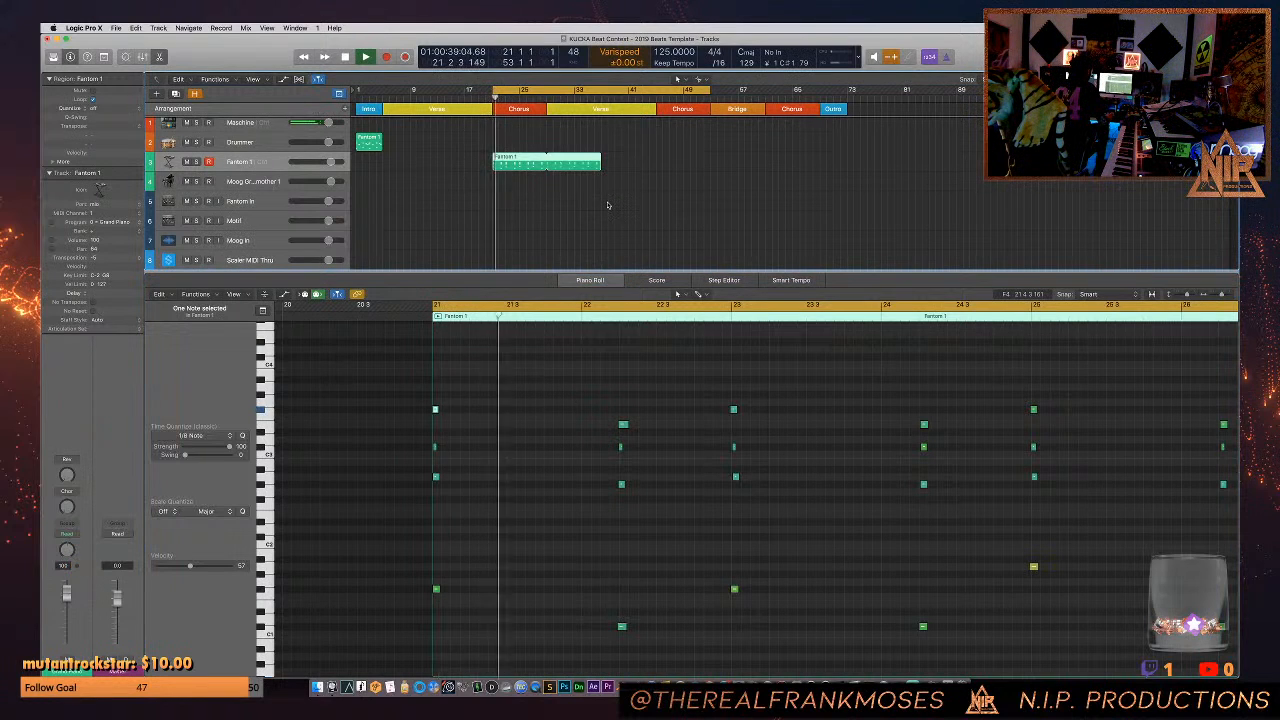
{"action": "left_click", "coordinate": [271, 202]}
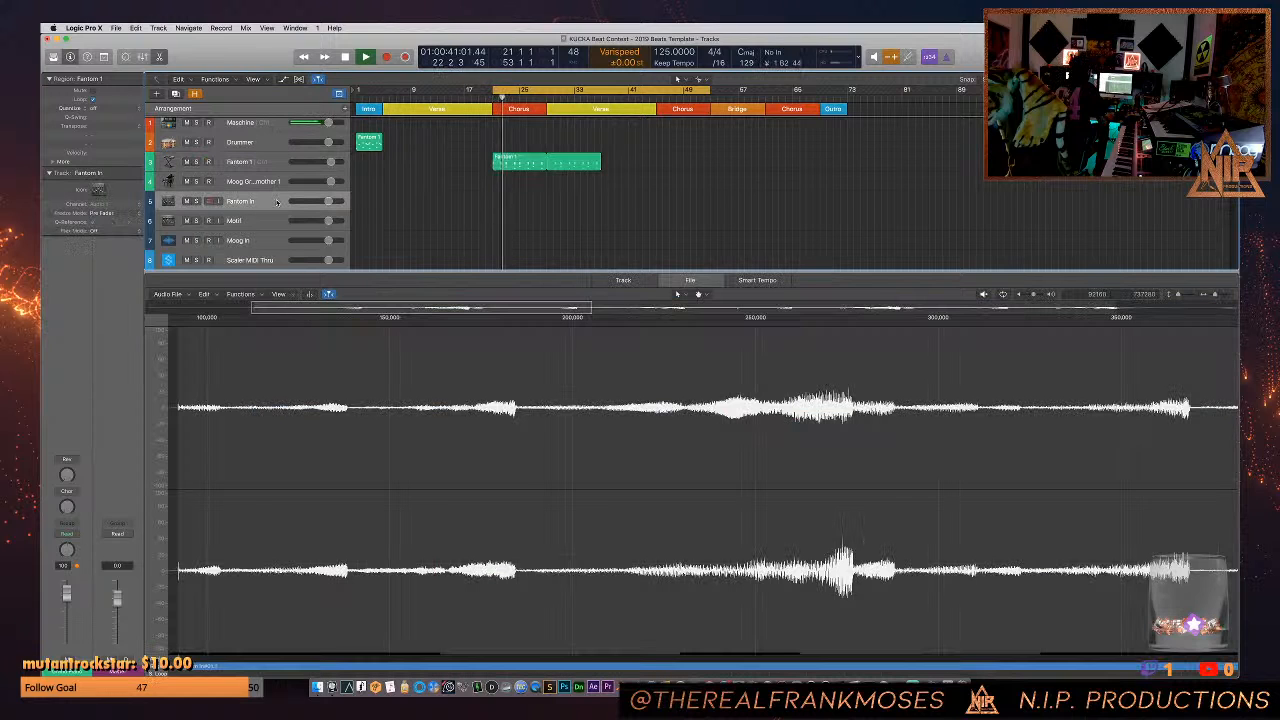
{"action": "left_click", "coordinate": [538, 163]}
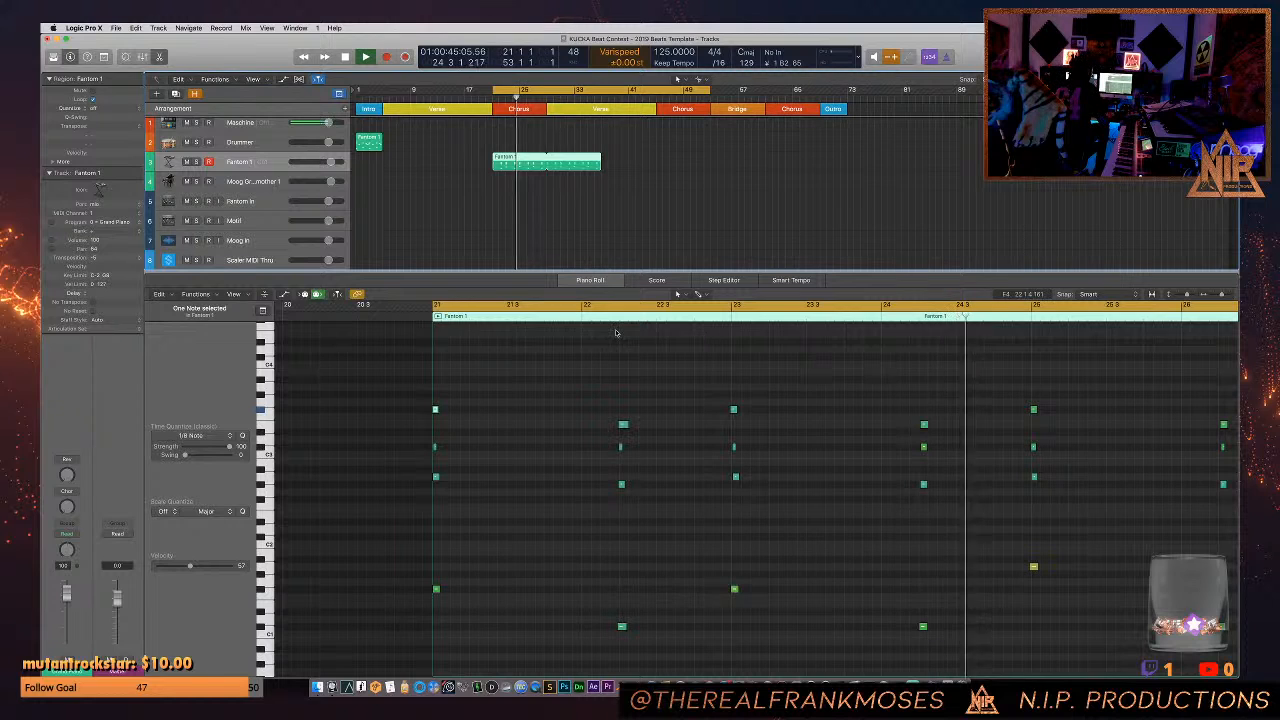
- Show the Piano Roll's note velocity lane and examine the velocities of the Fantom 1 chords
{"action": "left_click", "coordinate": [283, 295]}
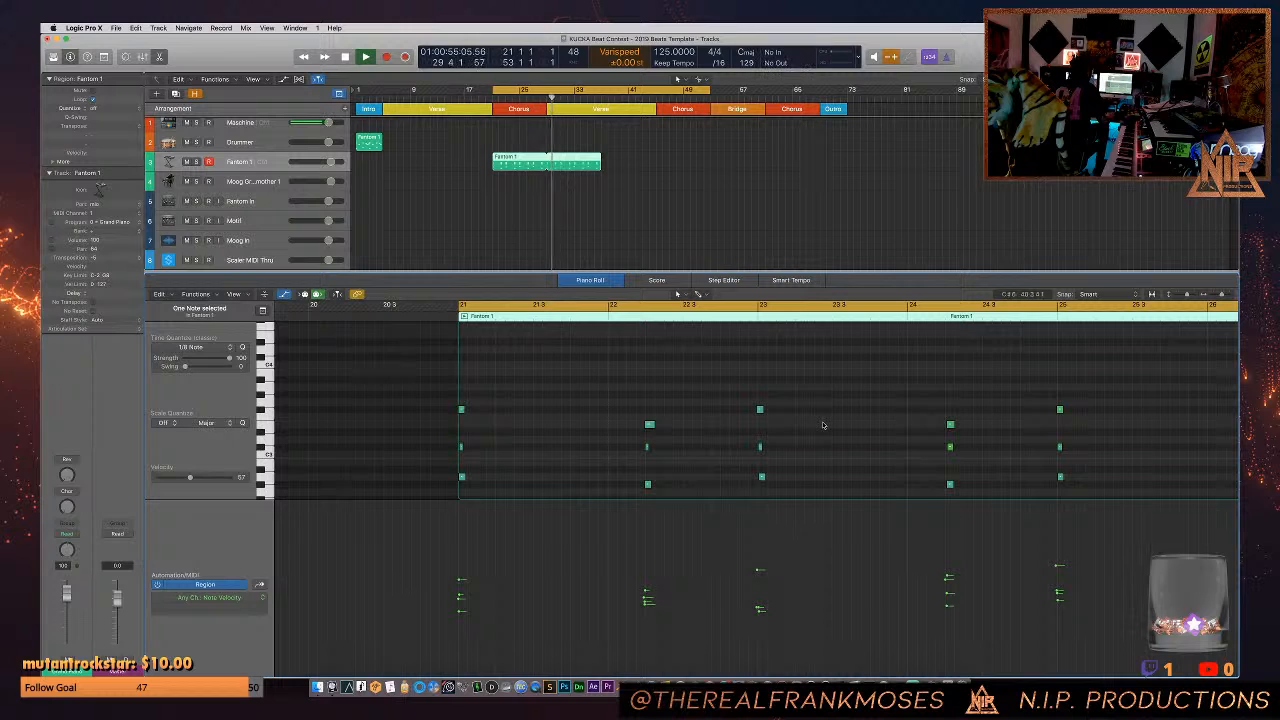
{"action": "key", "text": "super+a"}
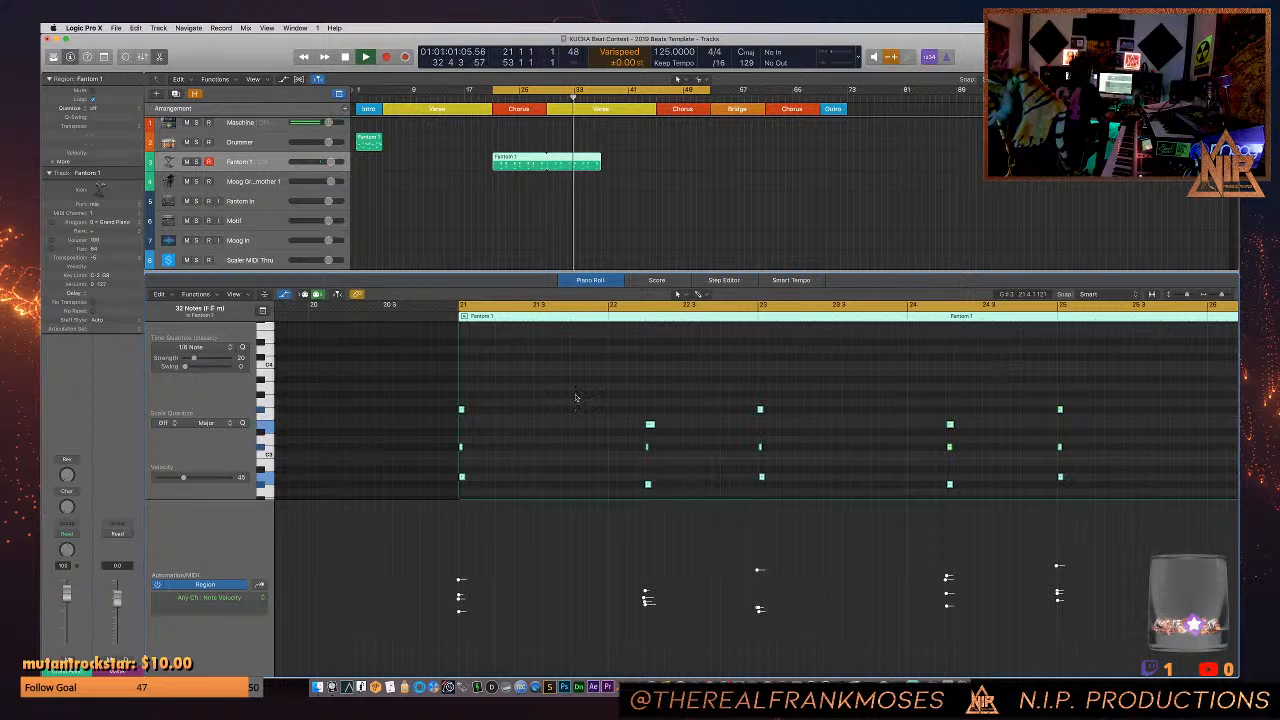
{"action": "left_click", "coordinate": [461, 409]}
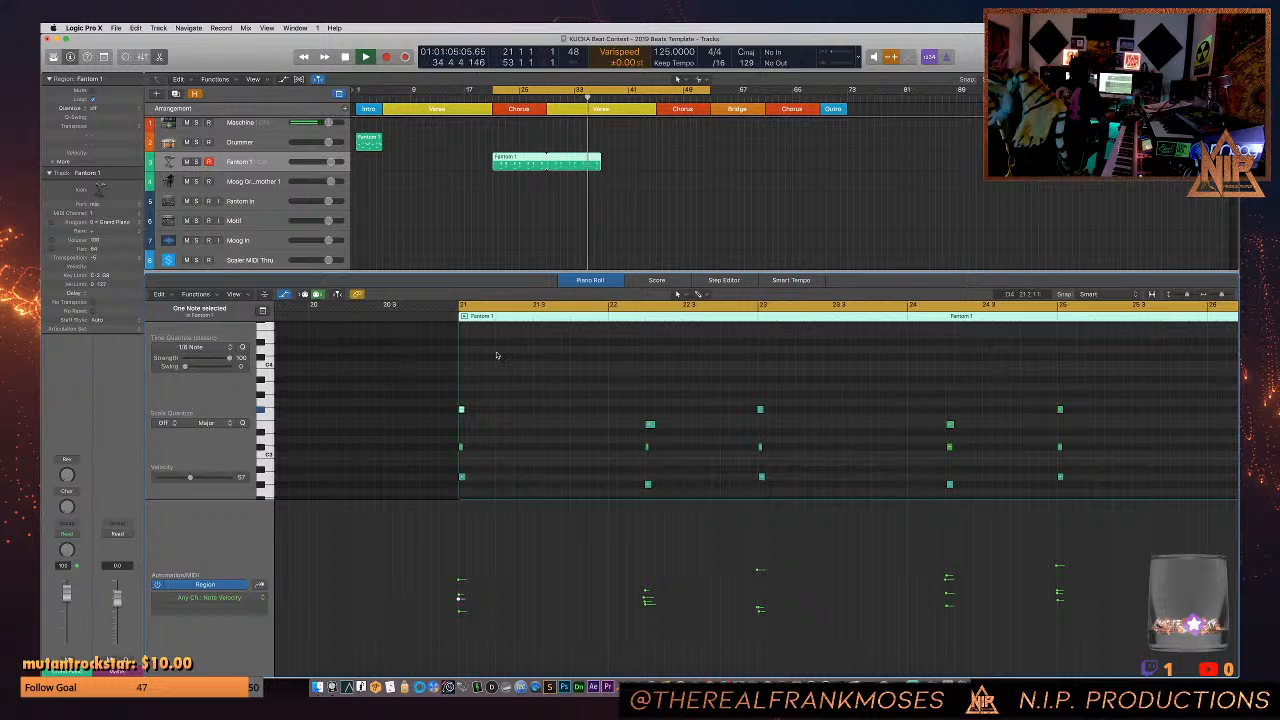
{"action": "left_click", "coordinate": [512, 237]}
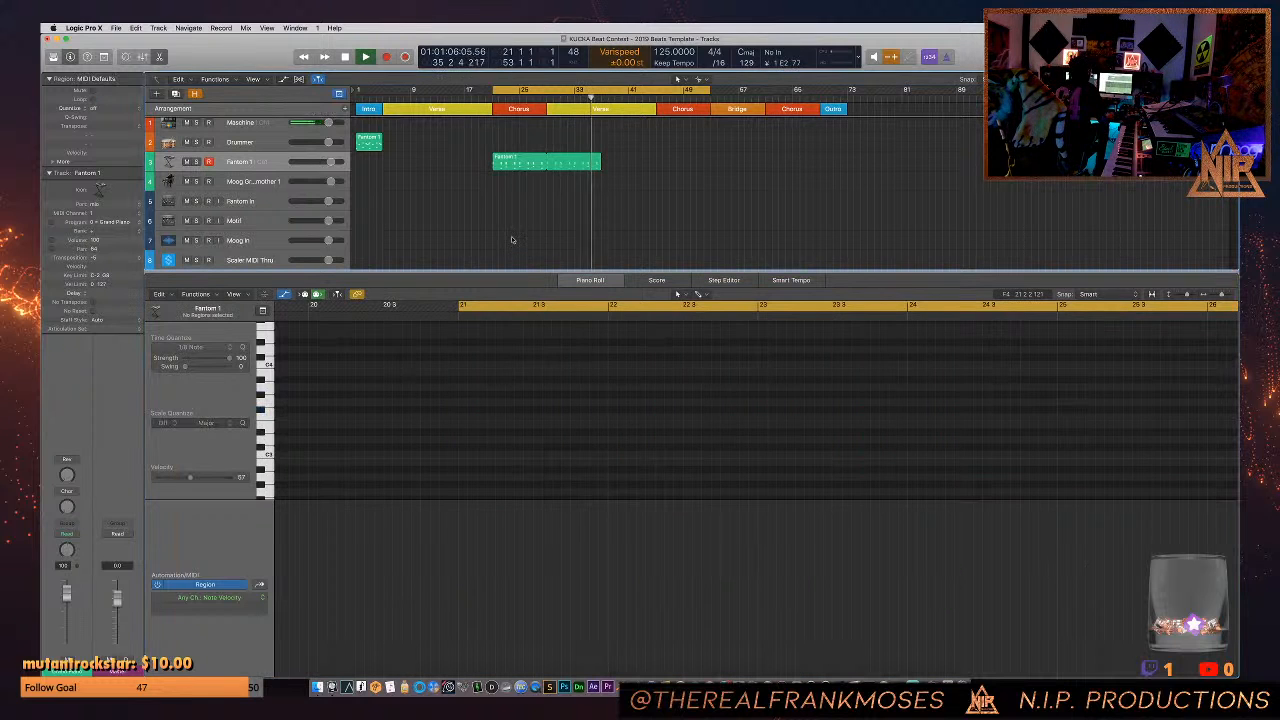
- Record the Fantom 1 part as audio on the Fantom In track from bar 21 to about bar 39
{"action": "left_click", "coordinate": [252, 202]}
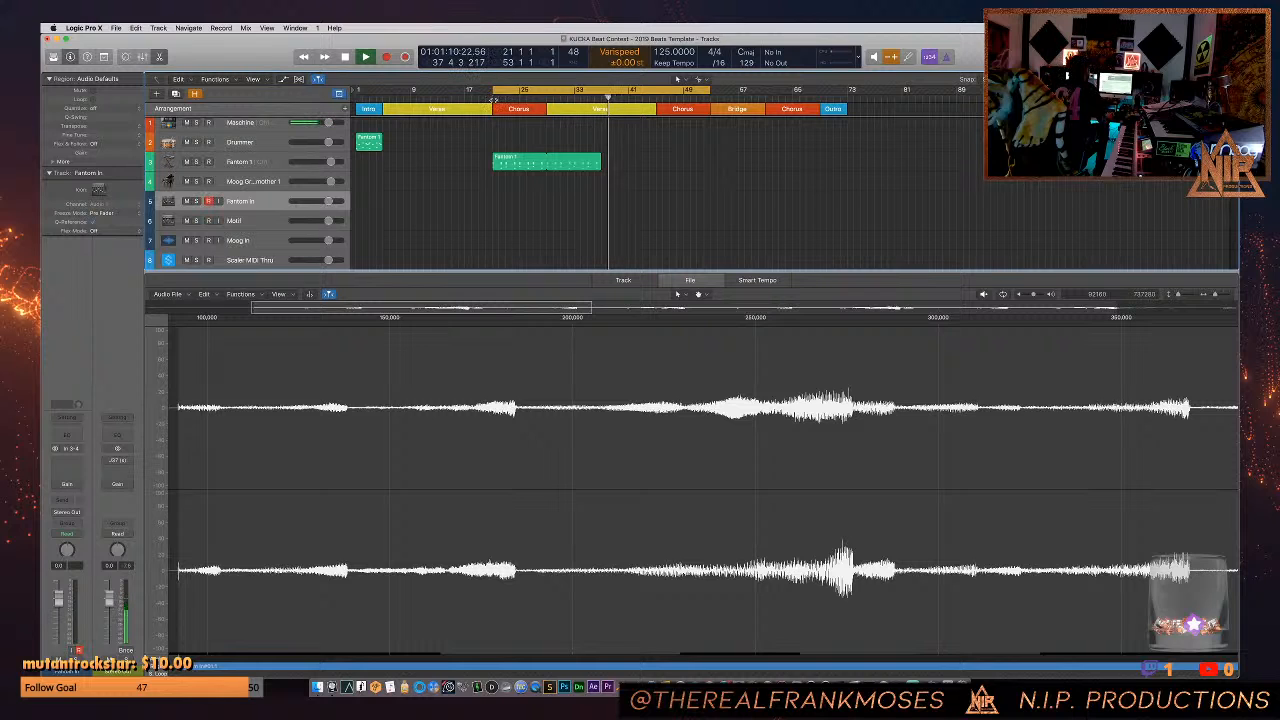
{"action": "key", "text": "r"}
{"action": "key", "text": "space"}
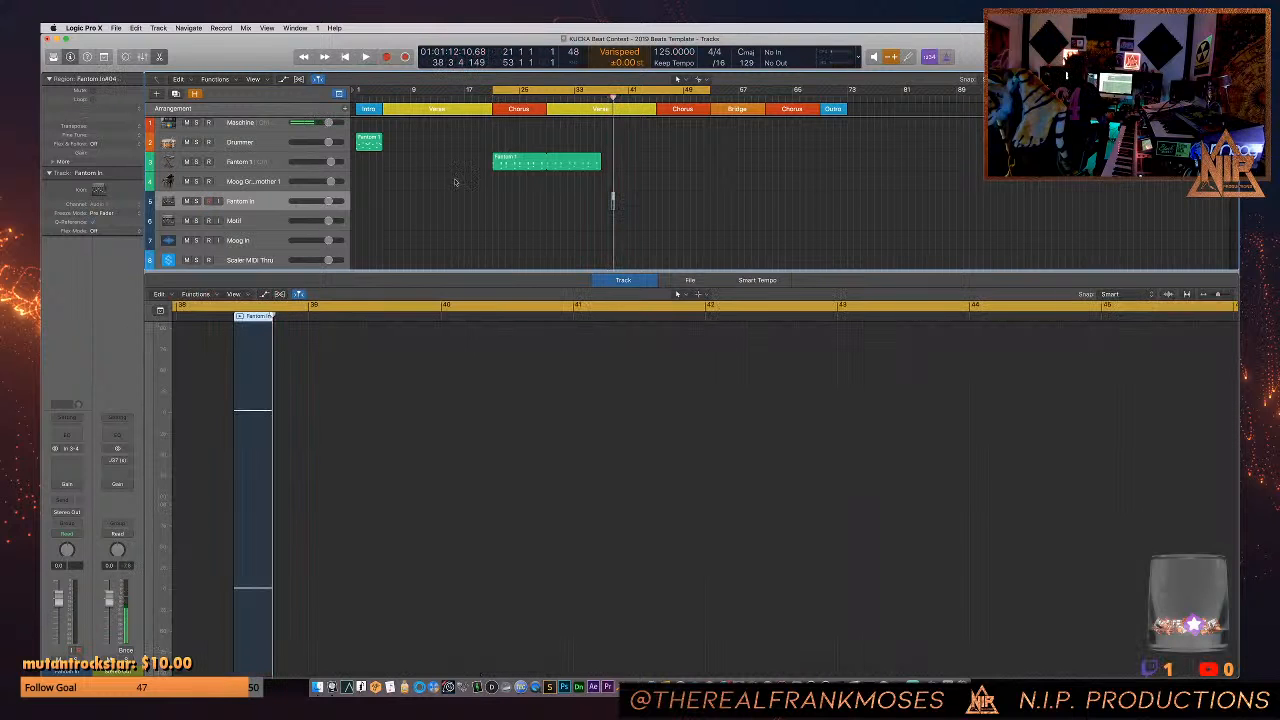
{"action": "key", "text": "r"}
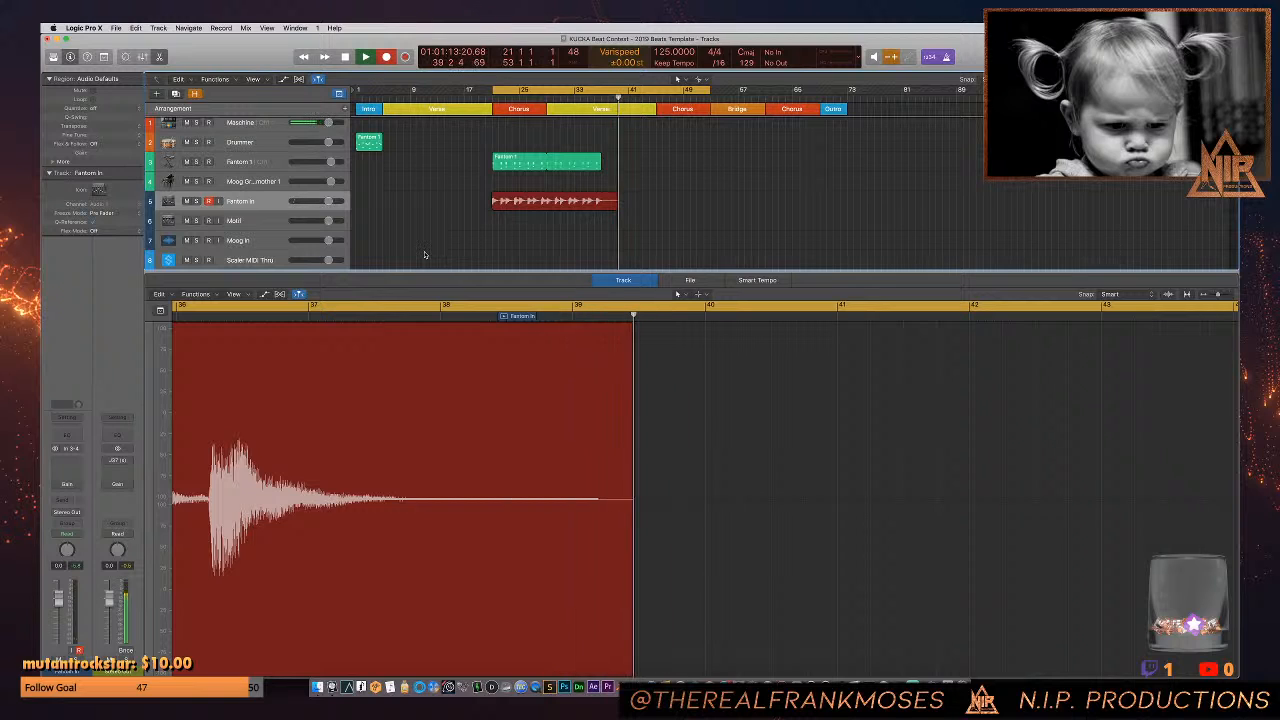
{"action": "key", "text": "space"}
- Flatten the Fantom In take folder to Take 2, mute the Fantom 1 track and play the recorded audio
{"action": "left_click", "coordinate": [505, 198]}
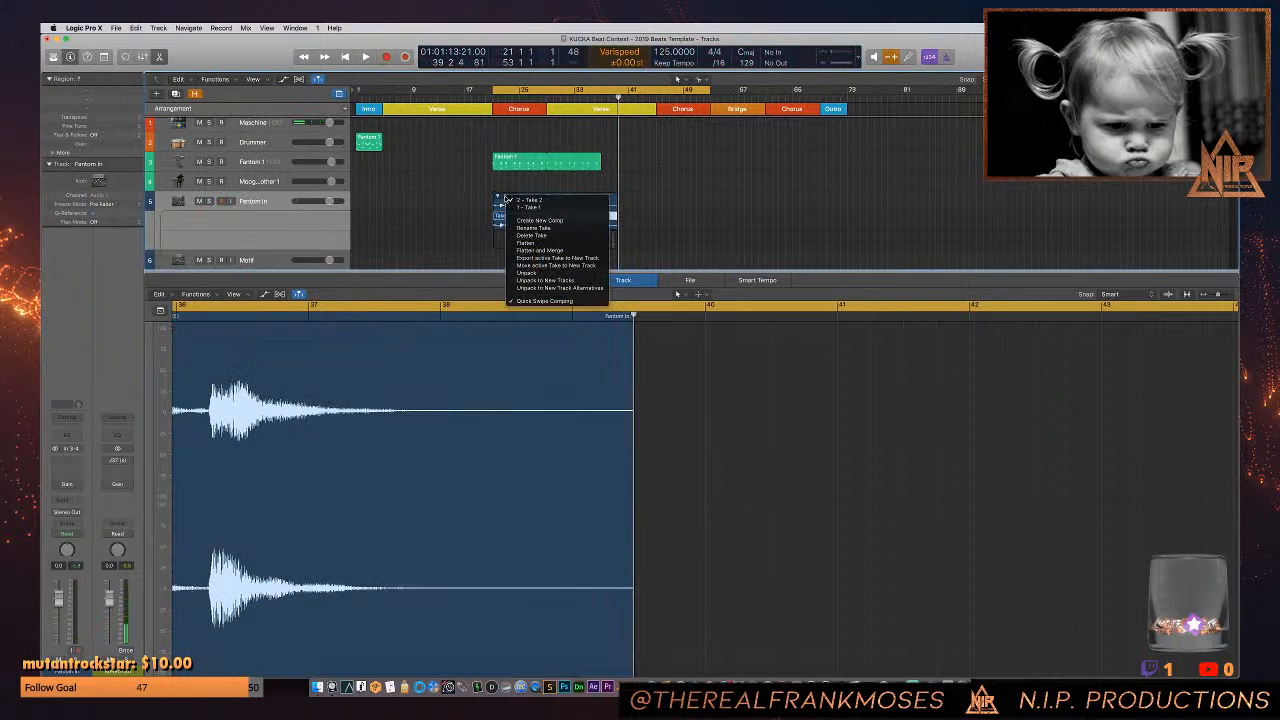
{"action": "left_click", "coordinate": [515, 242]}
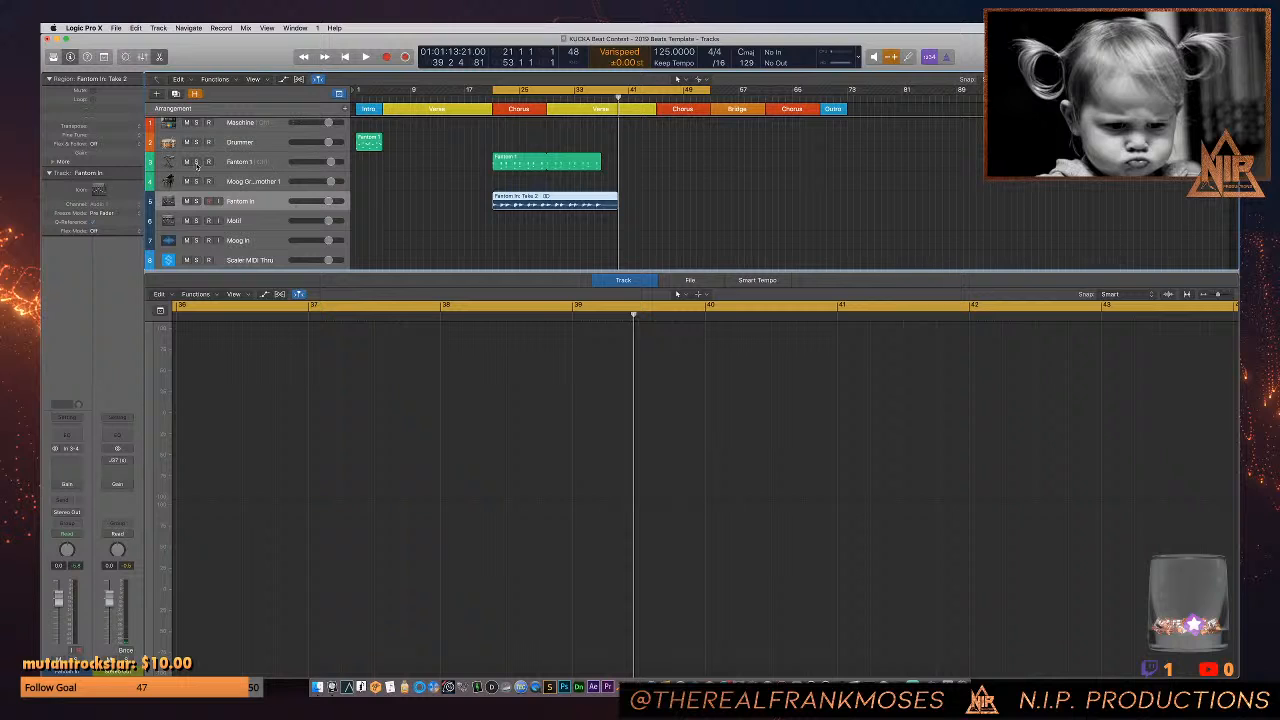
{"action": "left_click", "coordinate": [186, 162]}
{"action": "key", "text": "space"}
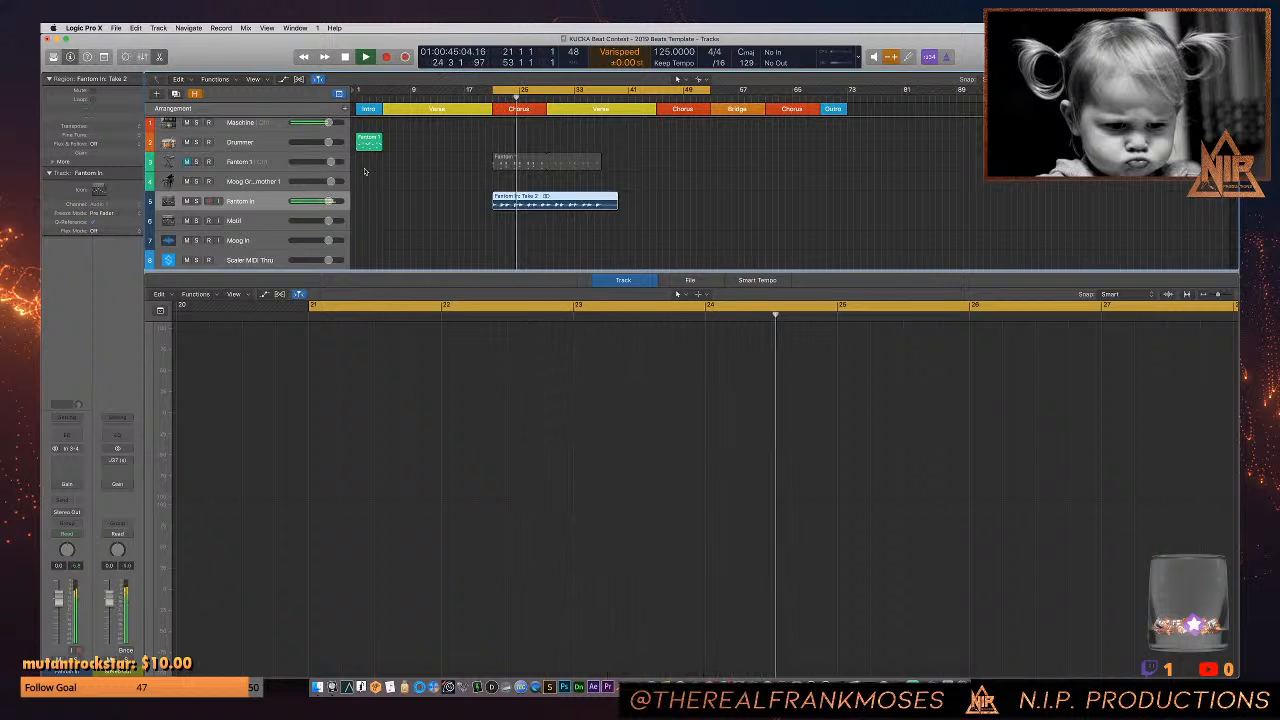
- Cut and delete the end of the Fantom In region after bar 37 and loop the remaining region
{"action": "key", "text": "x"}
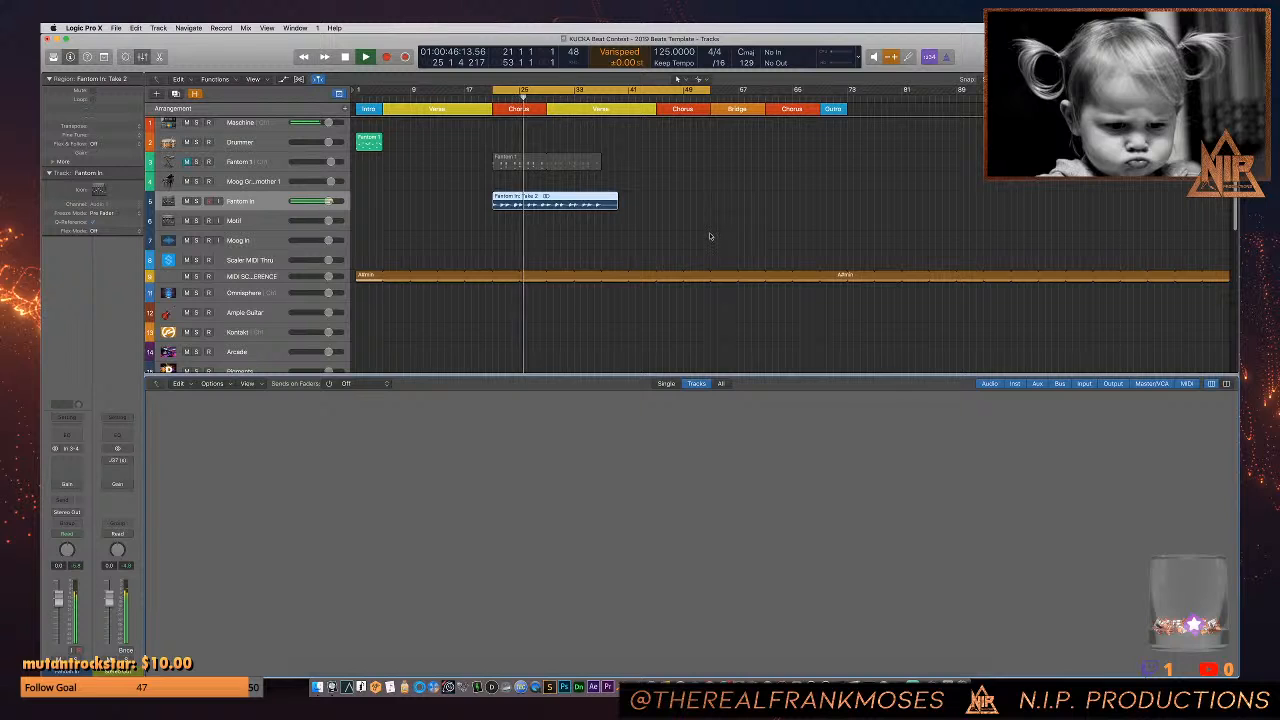
{"action": "key", "text": "x"}
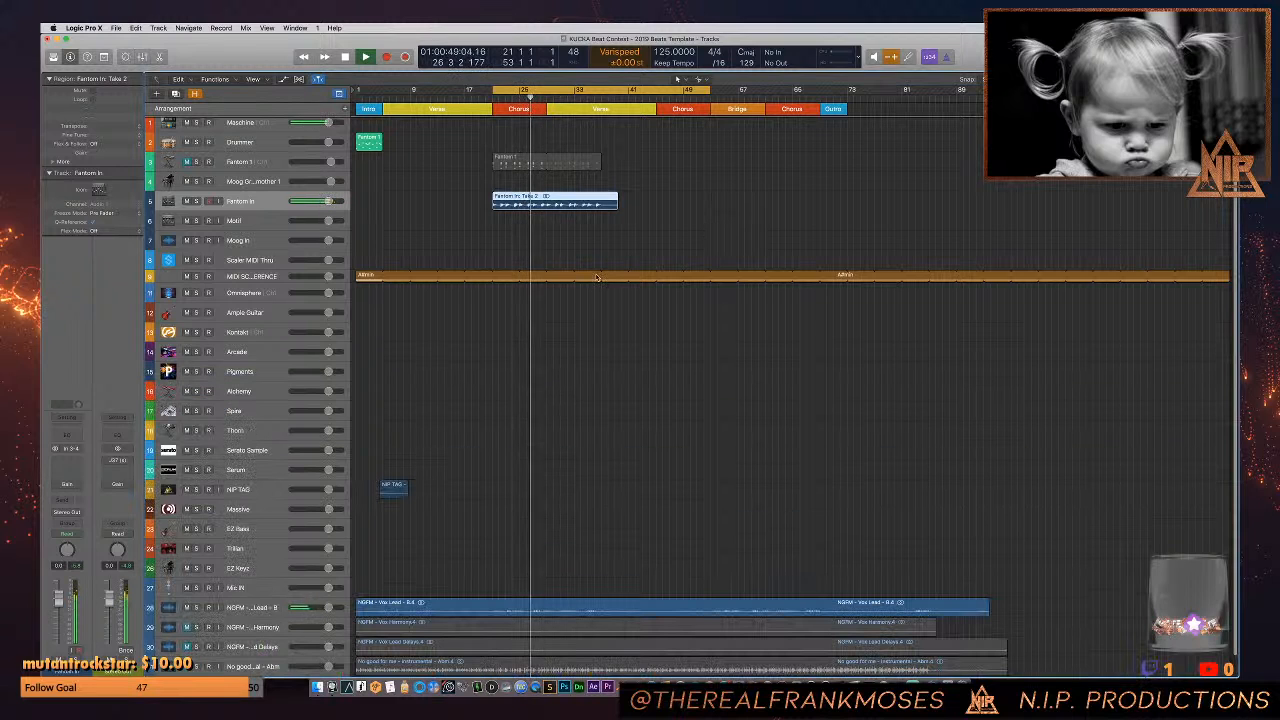
{"action": "left_click", "coordinate": [597, 205], "text": "super"}
{"action": "mouse_move", "coordinate": [597, 205]}
{"action": "left_mouse_down"}
{"action": "mouse_move", "coordinate": [573, 212]}
{"action": "mouse_move", "coordinate": [603, 208]}
{"action": "left_mouse_up"}
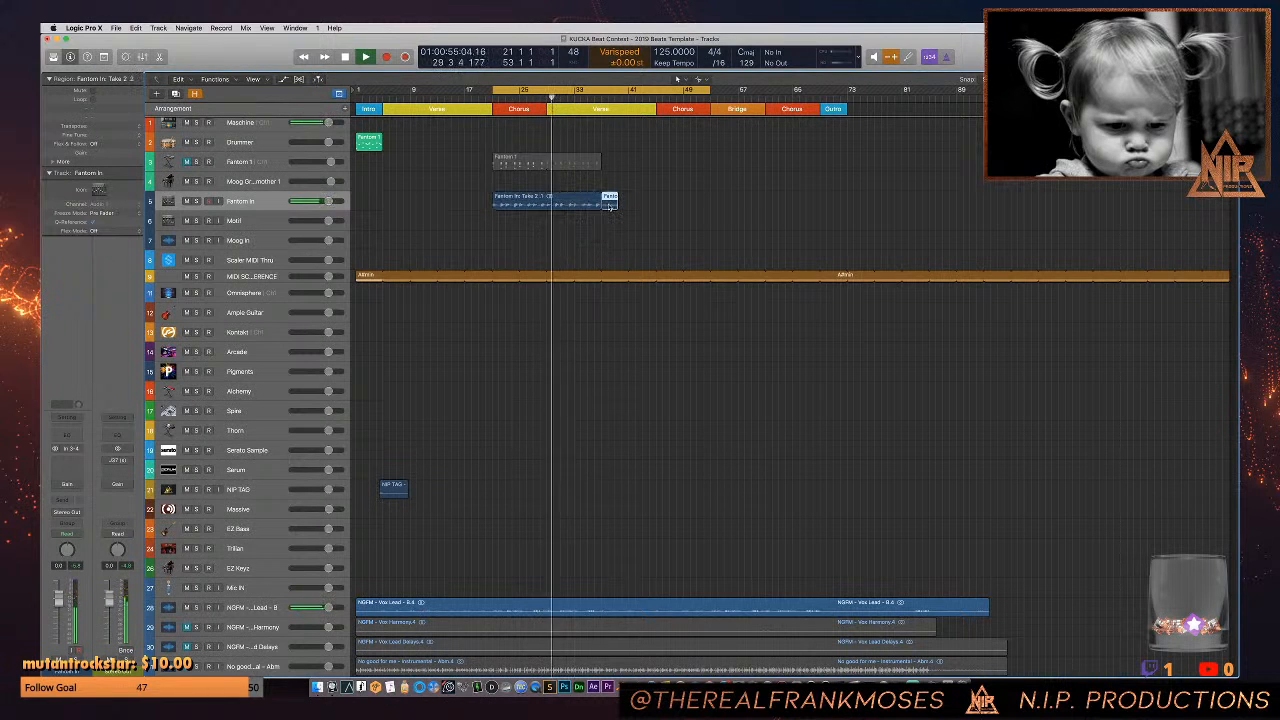
{"action": "key", "text": "Delete"}
{"action": "left_click", "coordinate": [585, 205]}
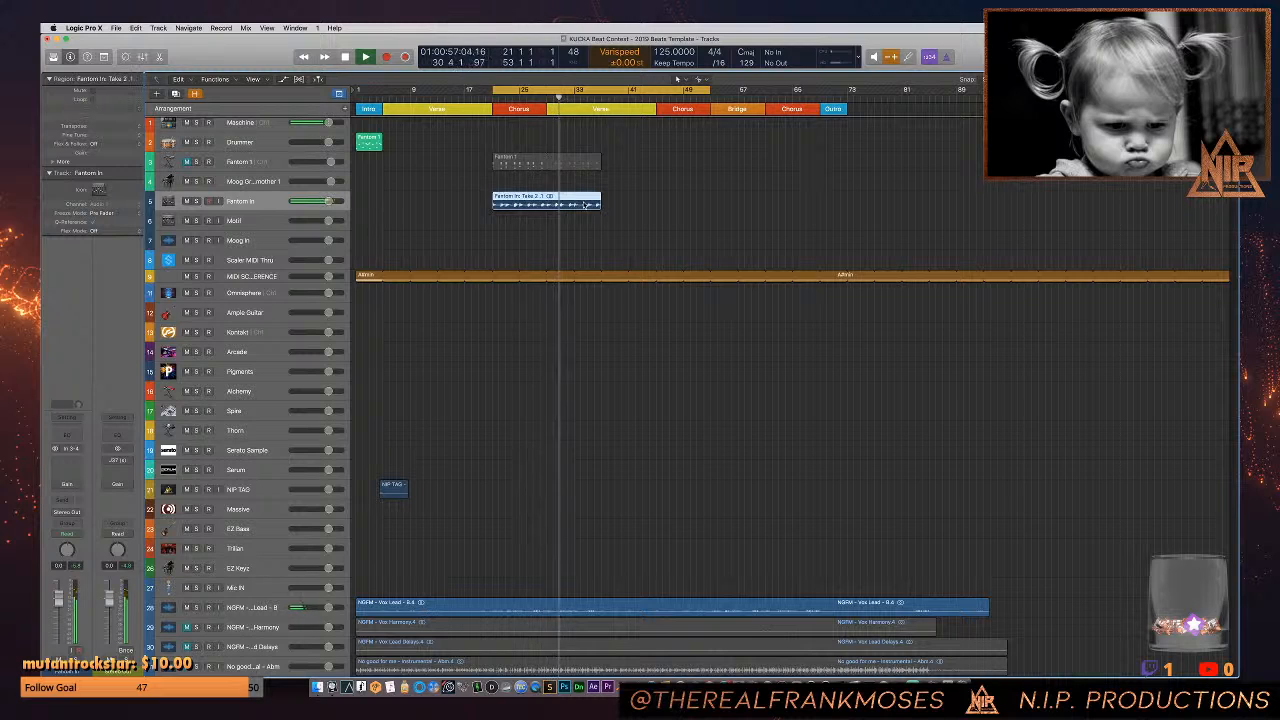
{"action": "key", "text": "l"}
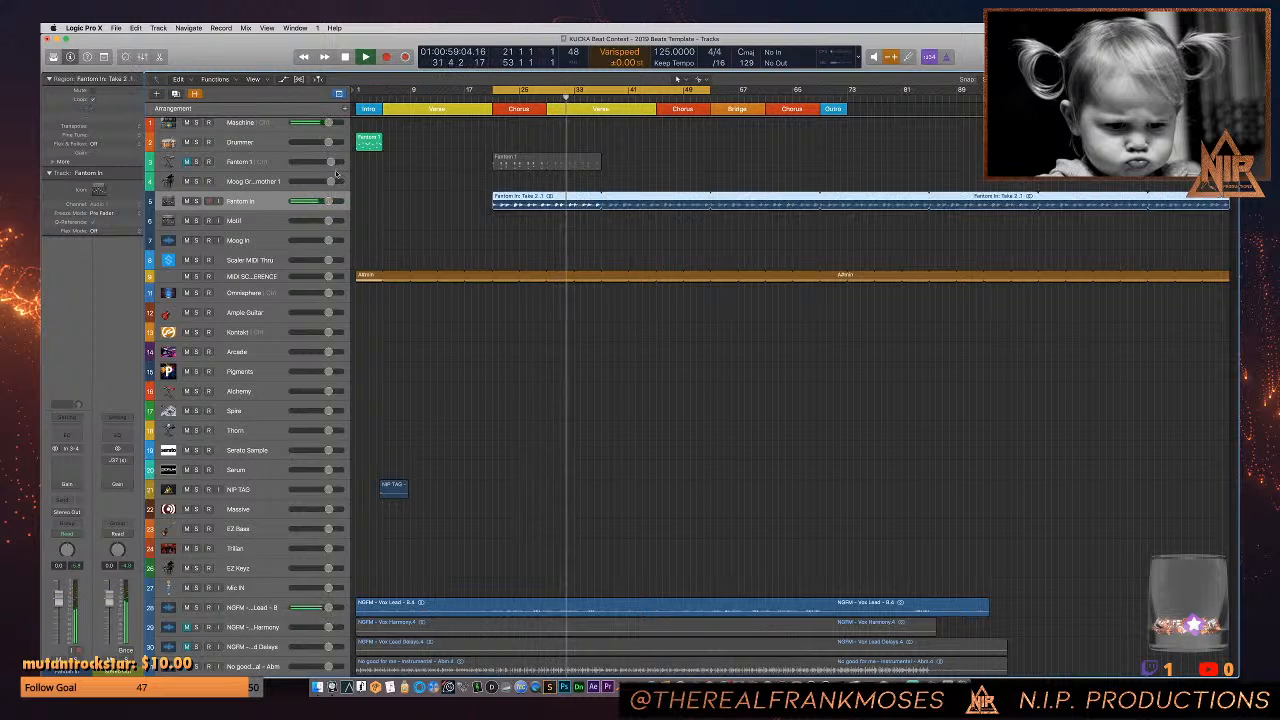
- Replace the Drummer track's short region with the muted Fantom 1 MIDI region, placed at bar 1 with looping off
{"action": "left_click", "coordinate": [269, 165]}
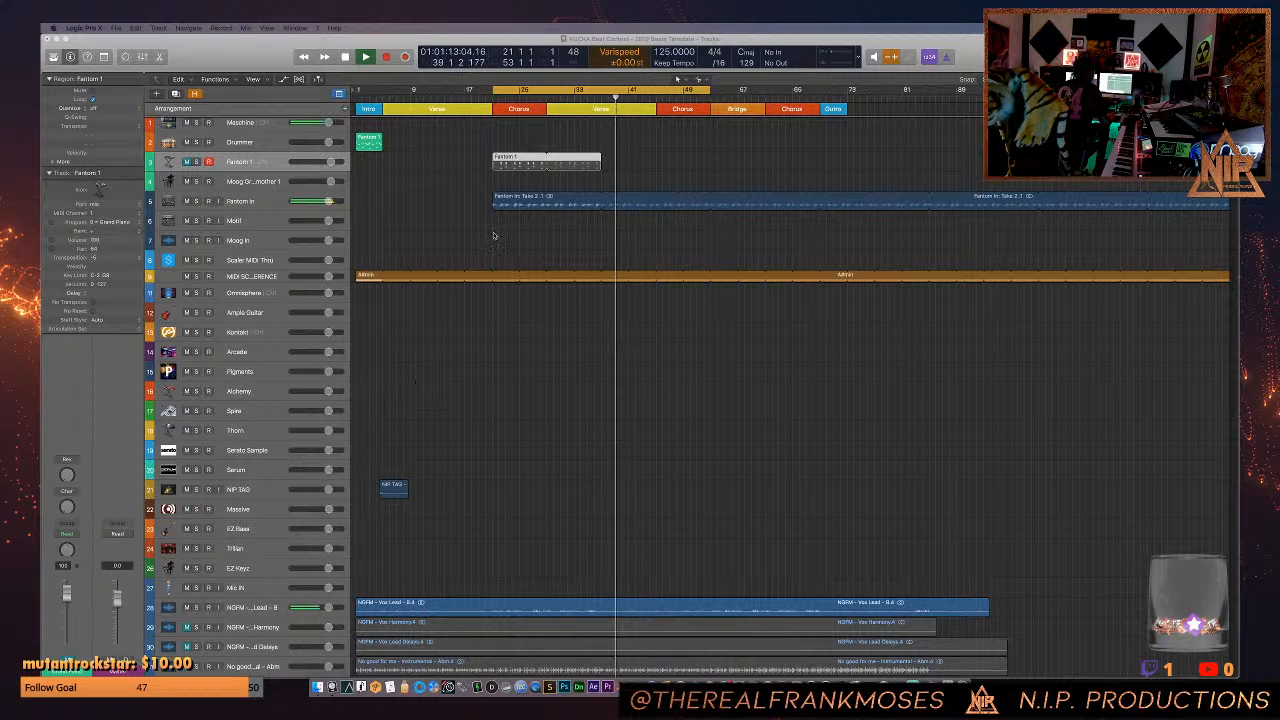
{"action": "left_click_drag", "start_coordinate": [527, 165], "coordinate": [528, 143]}
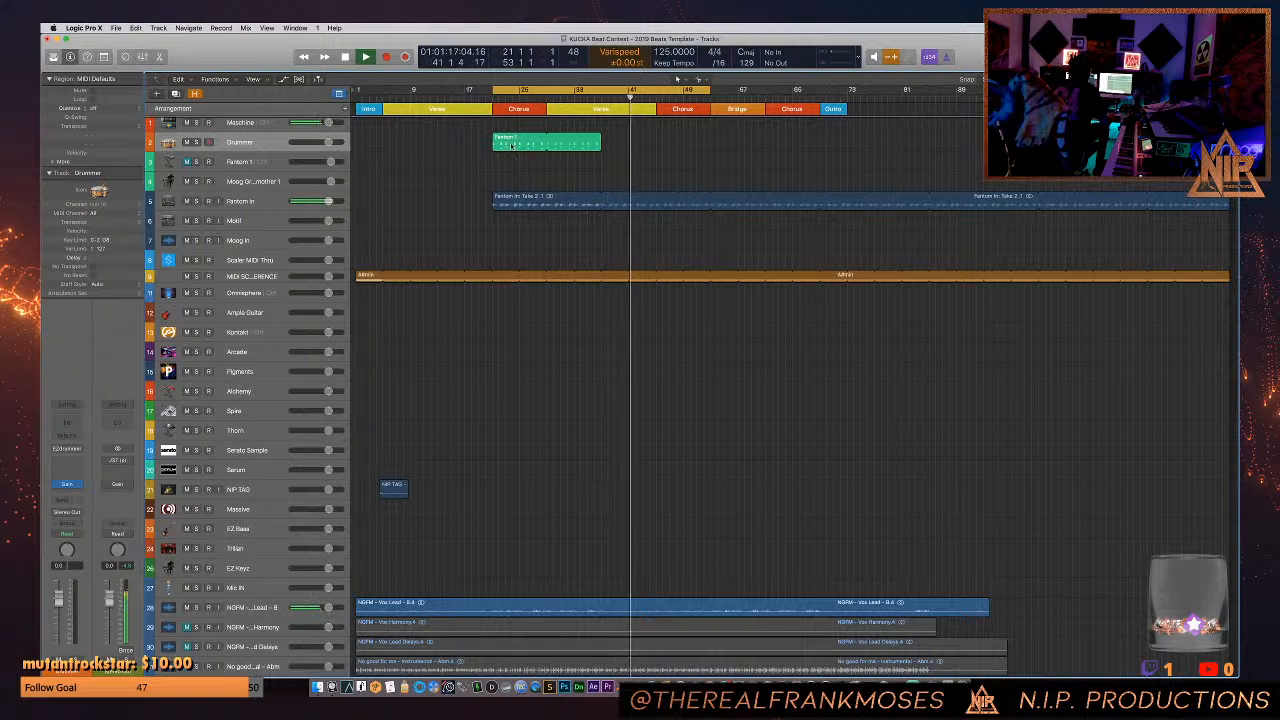
{"action": "left_click_drag", "start_coordinate": [378, 146], "coordinate": [364, 147]}
{"action": "key", "text": "l"}
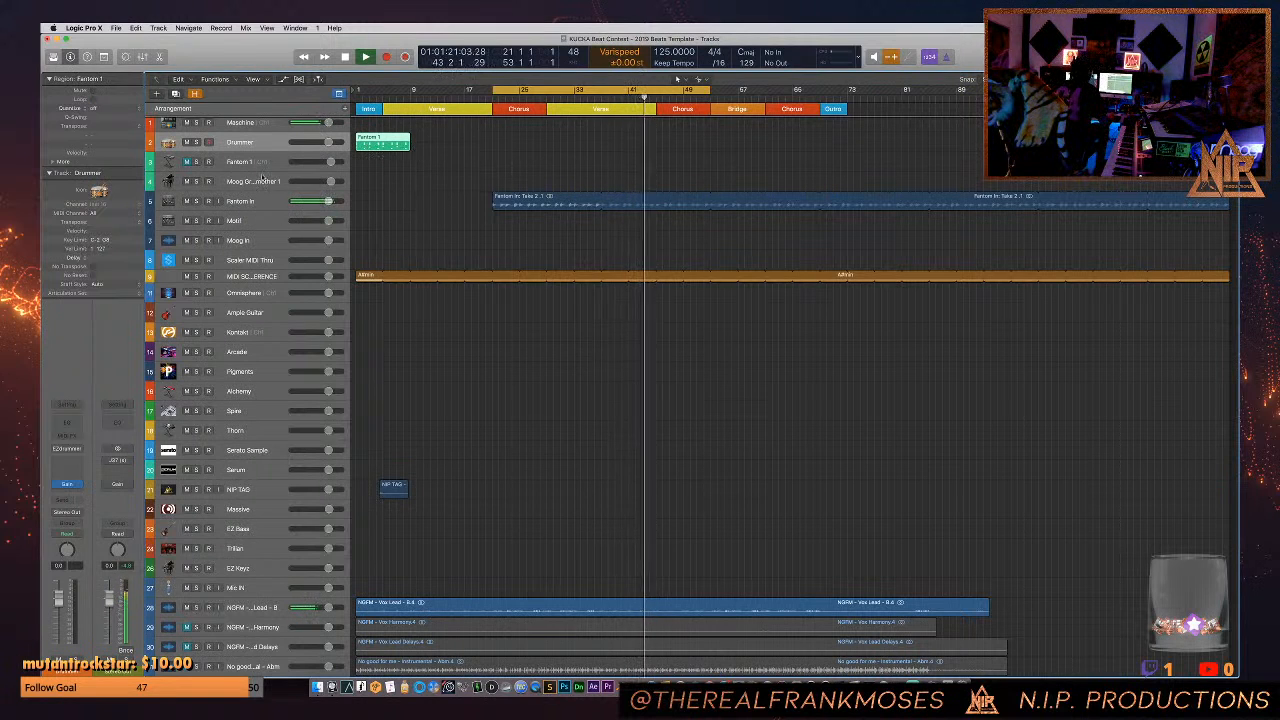
- Select the Fantom 1 track, switch to Console and close the open Fantom and Motif plug-in windows
{"action": "left_click", "coordinate": [260, 162]}
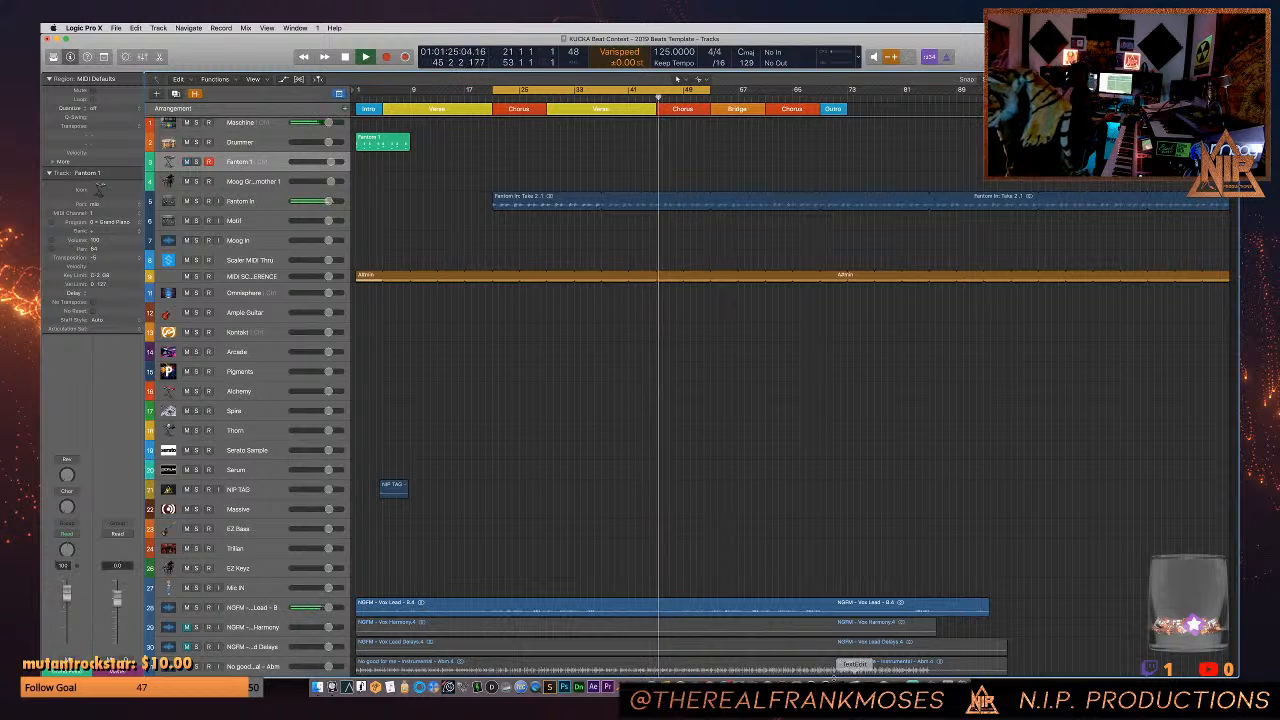
{"action": "left_click", "coordinate": [825, 688]}
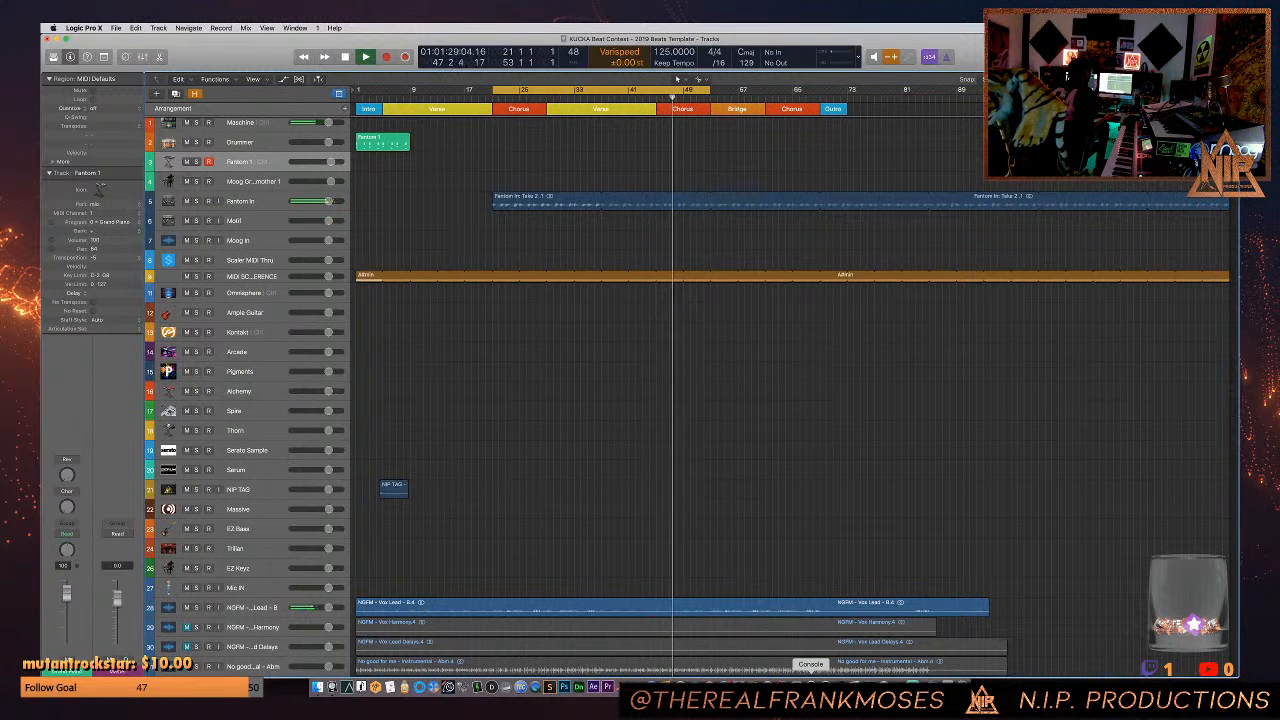
{"action": "left_click", "coordinate": [811, 688]}
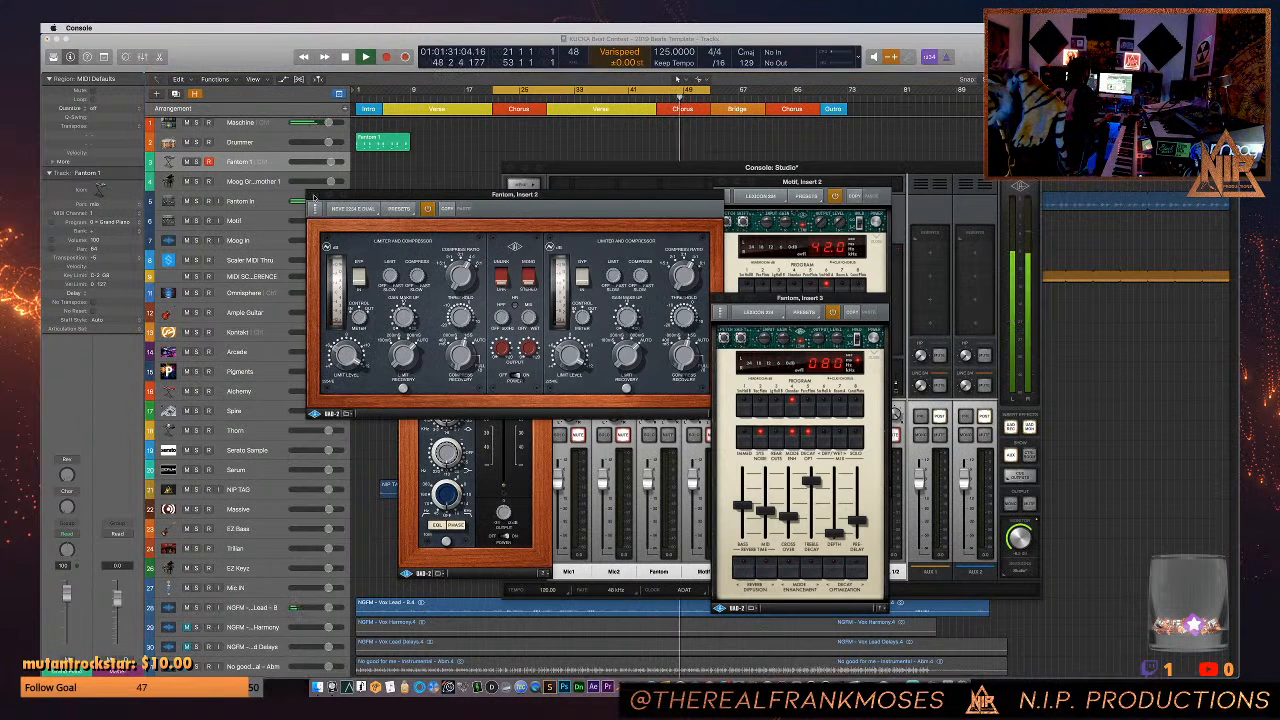
{"action": "left_click", "coordinate": [313, 195]}
{"action": "left_click", "coordinate": [723, 199]}
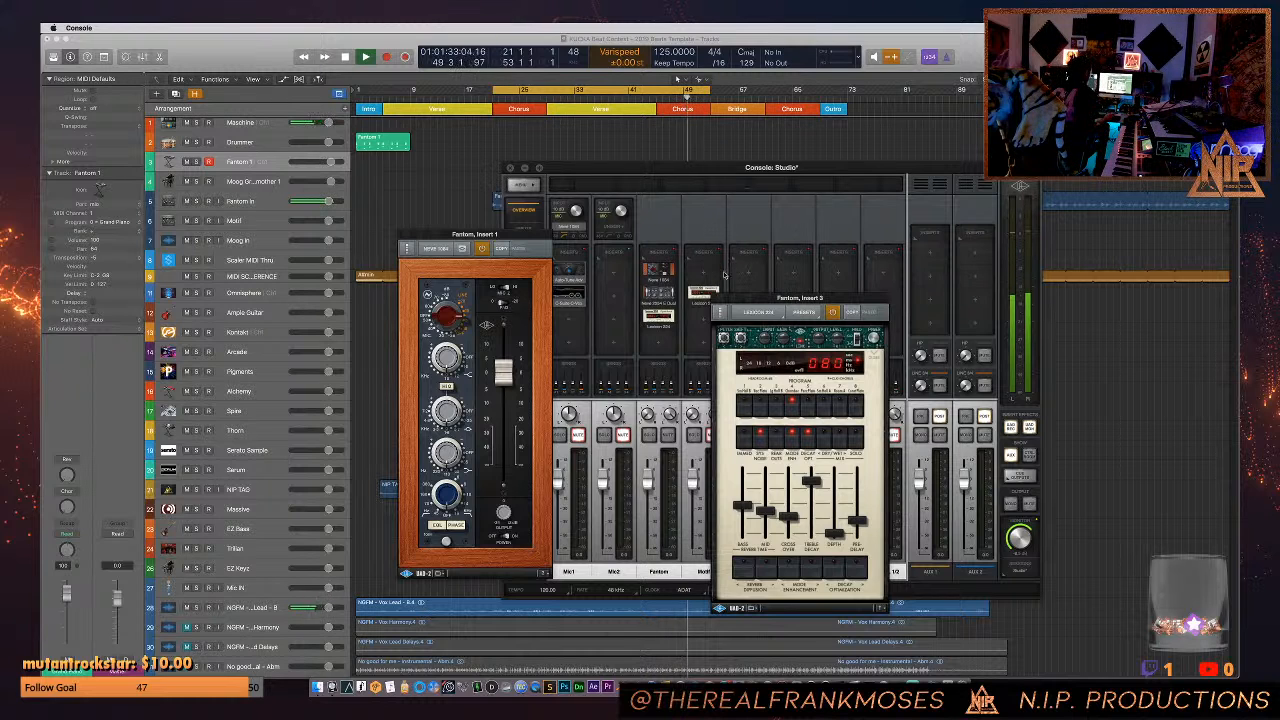
{"action": "left_click", "coordinate": [718, 297]}
{"action": "left_click", "coordinate": [410, 236]}
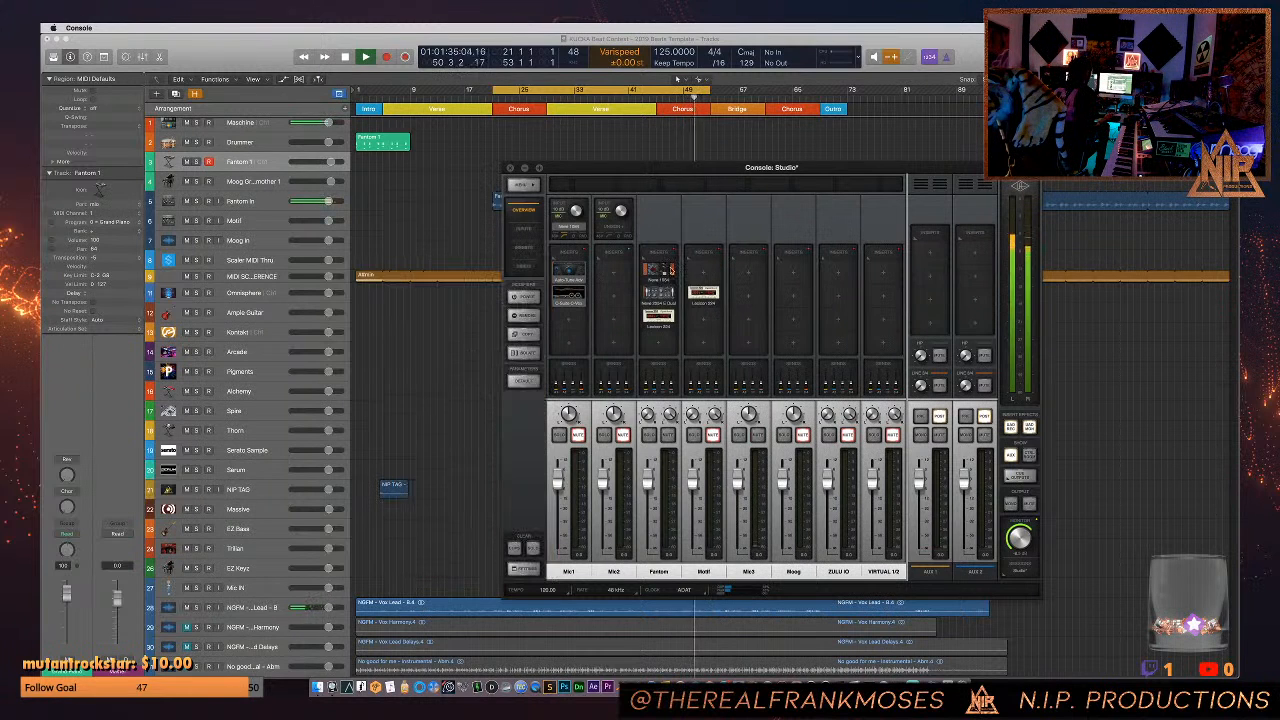
- Move the Neve 1084 from the Fantom channel to the Motif channel's first insert and bypass the Motif's Lexicon 224
{"action": "left_click_drag", "start_coordinate": [661, 271], "coordinate": [708, 270]}
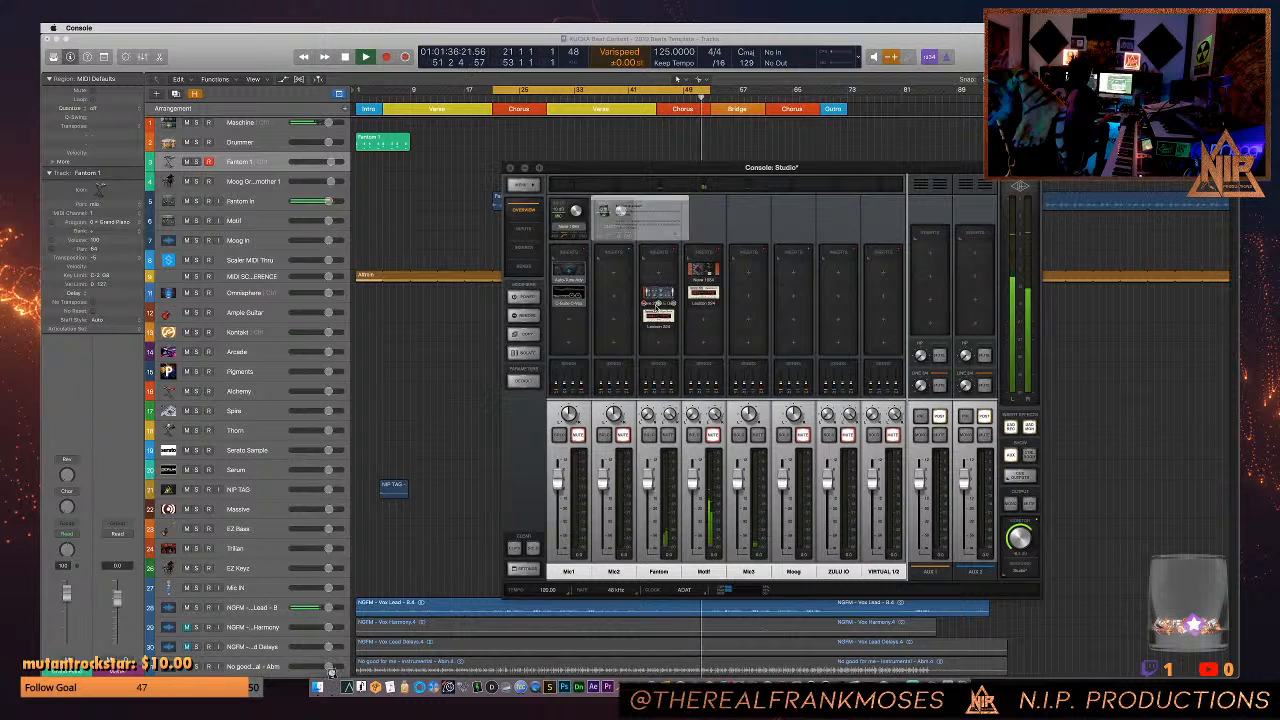
{"action": "left_click", "coordinate": [711, 250]}
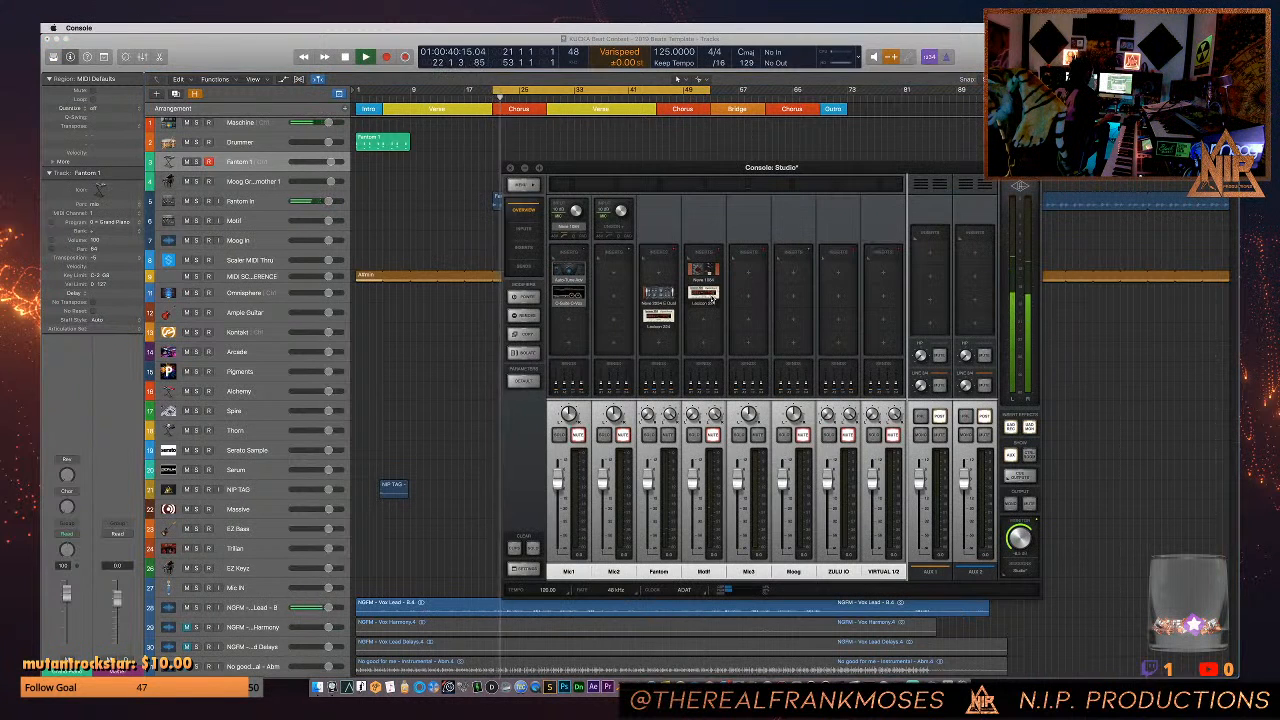
{"action": "left_click", "coordinate": [710, 298]}
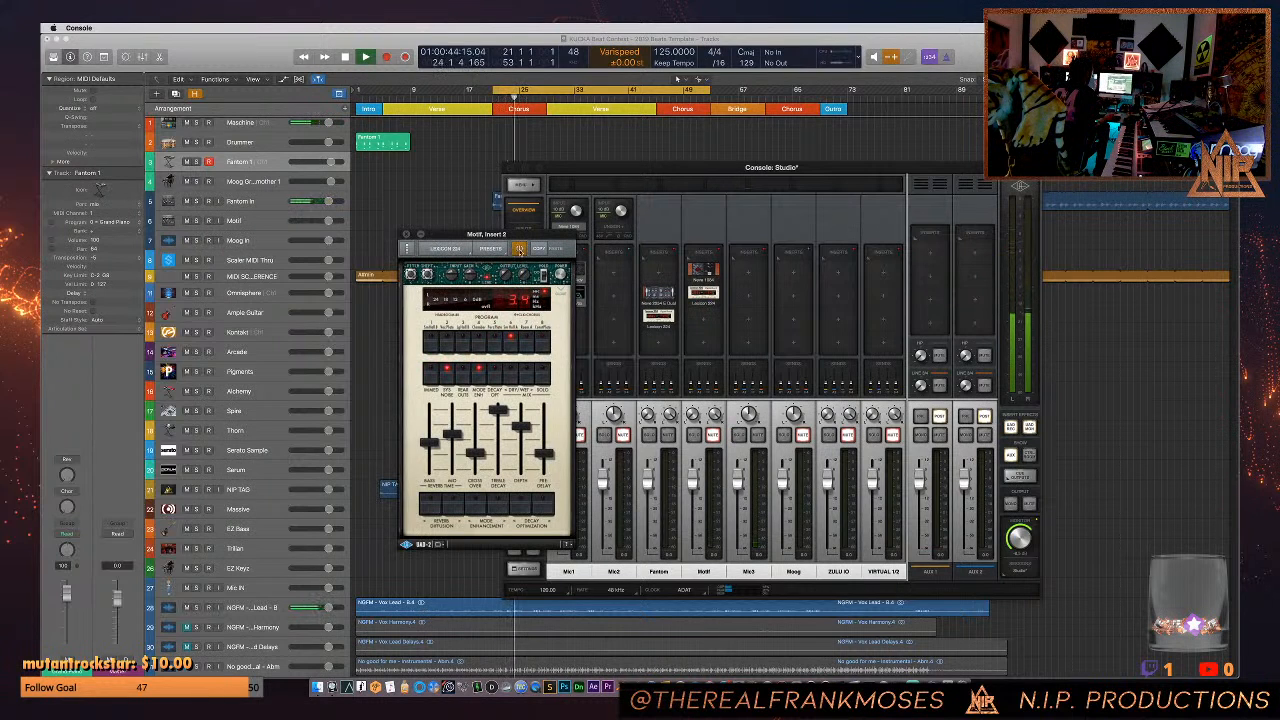
{"action": "left_click_drag", "start_coordinate": [502, 234], "coordinate": [452, 234]}
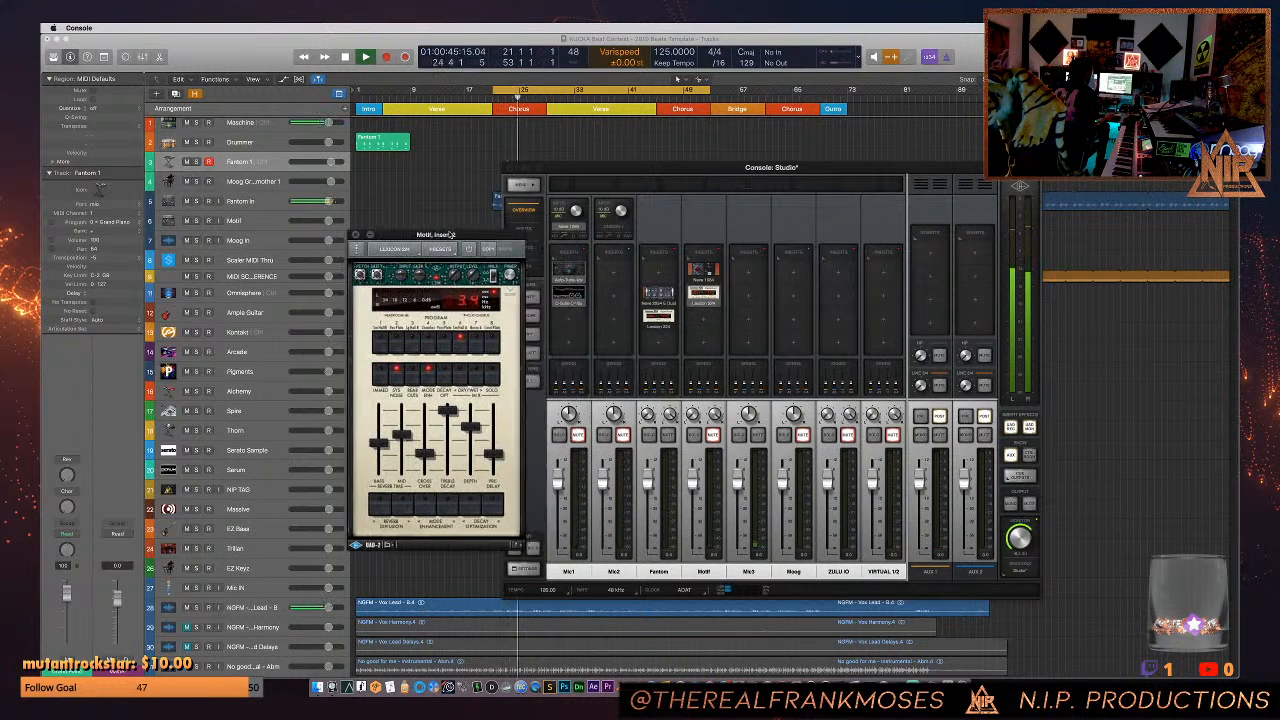
- Remove the Neve compressor and the Lexicon 224 from the Fantom channel's inserts
{"action": "left_click", "coordinate": [671, 303]}
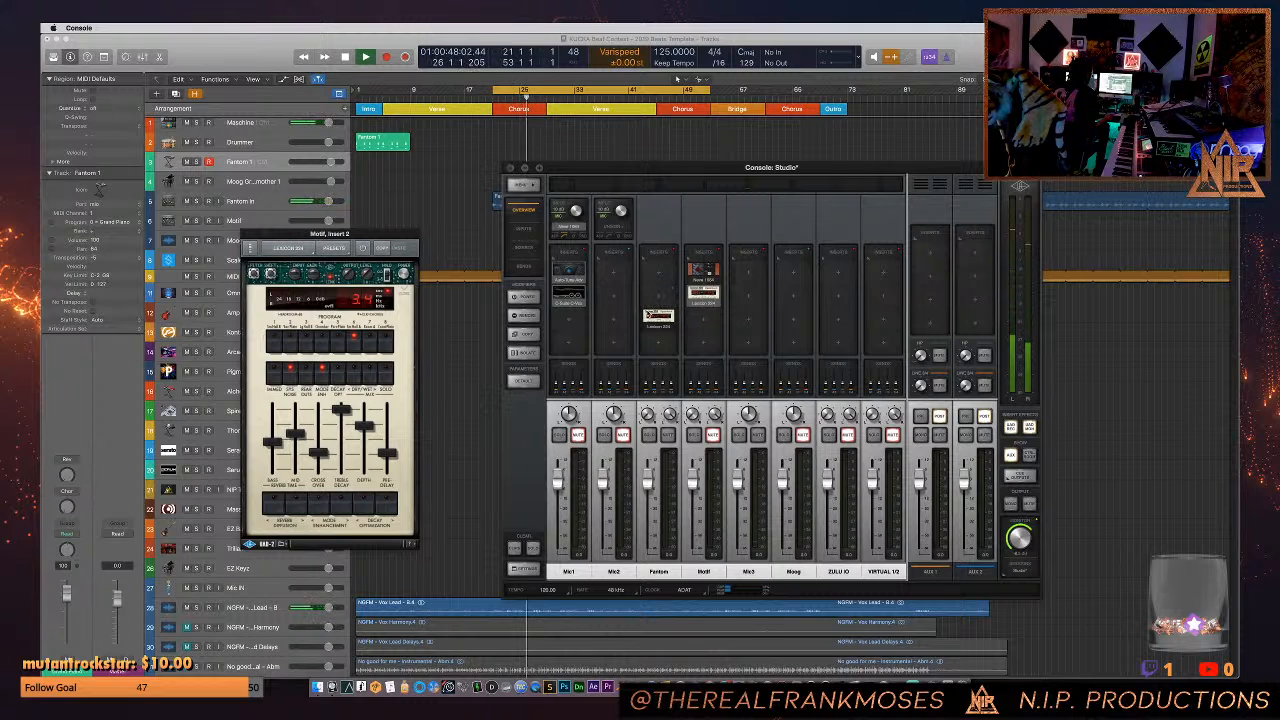
{"action": "left_click", "coordinate": [646, 327]}
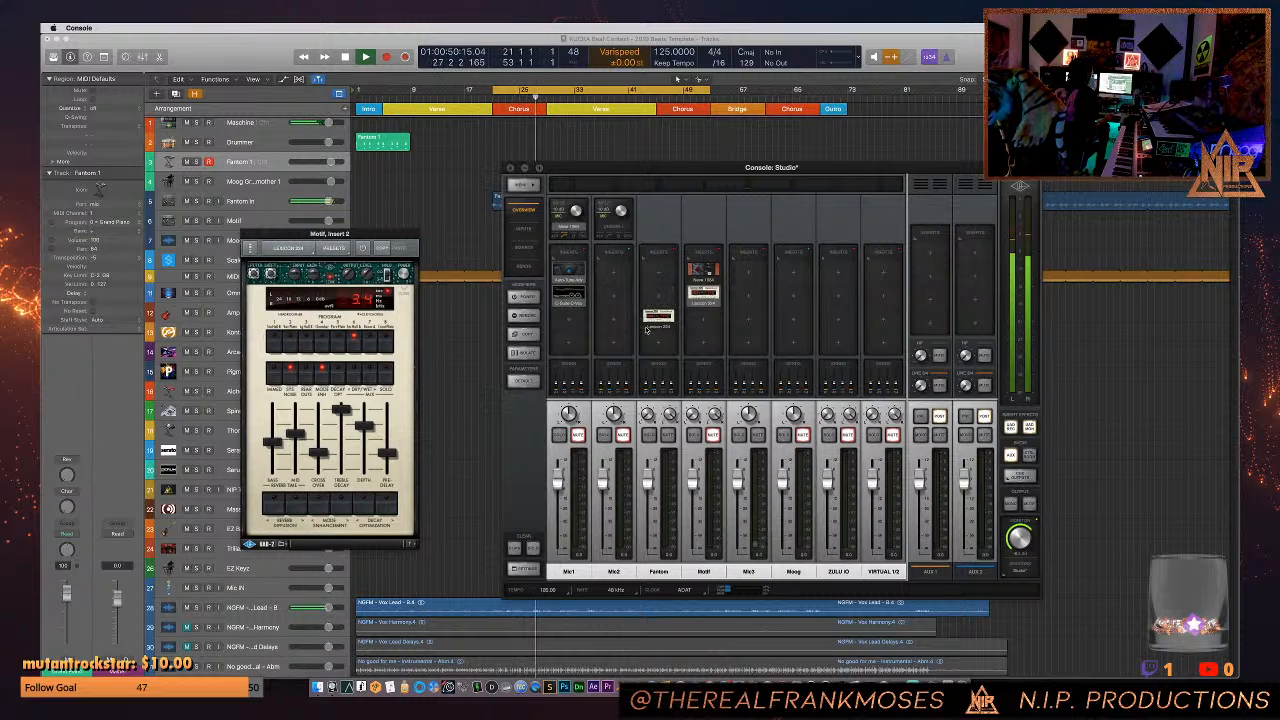
{"action": "left_click", "coordinate": [648, 328]}
- Open the Motif channel's Neve 1084 and Lexicon 224, adjust the reverb's dry/wet mix and turn on its solo option
{"action": "left_click", "coordinate": [702, 271]}
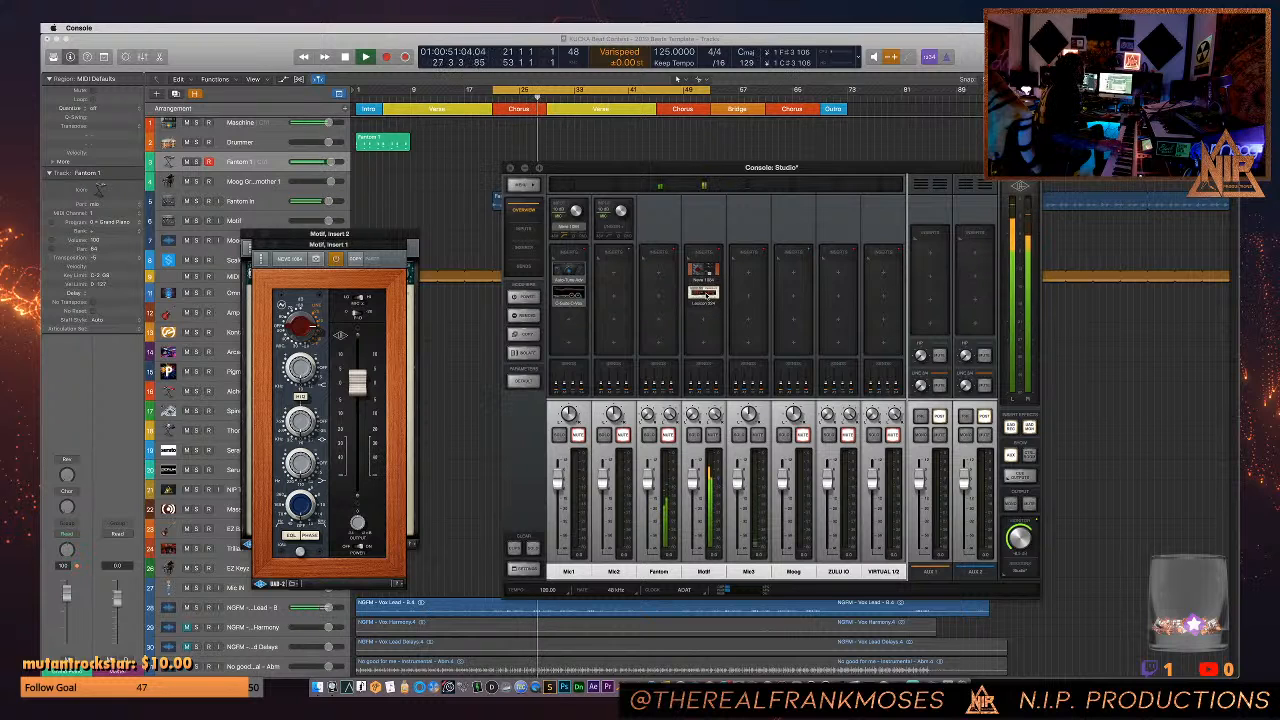
{"action": "left_click", "coordinate": [704, 292]}
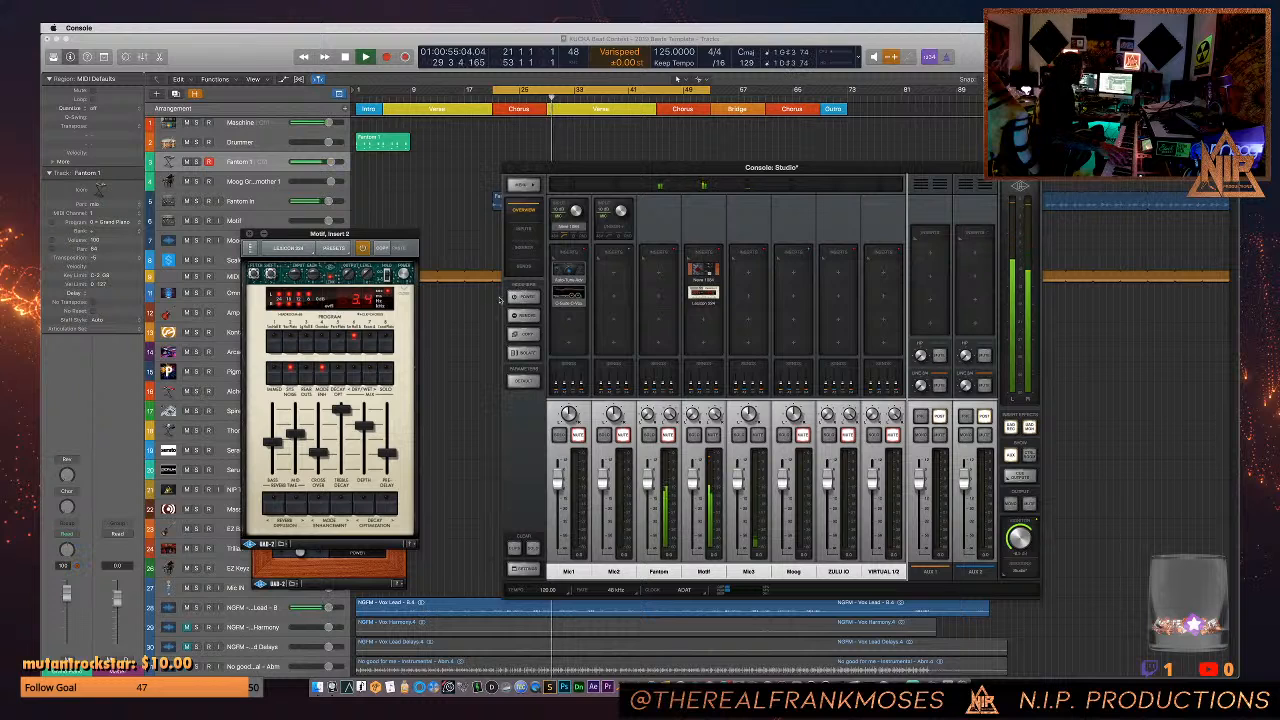
{"action": "left_click", "coordinate": [367, 375]}
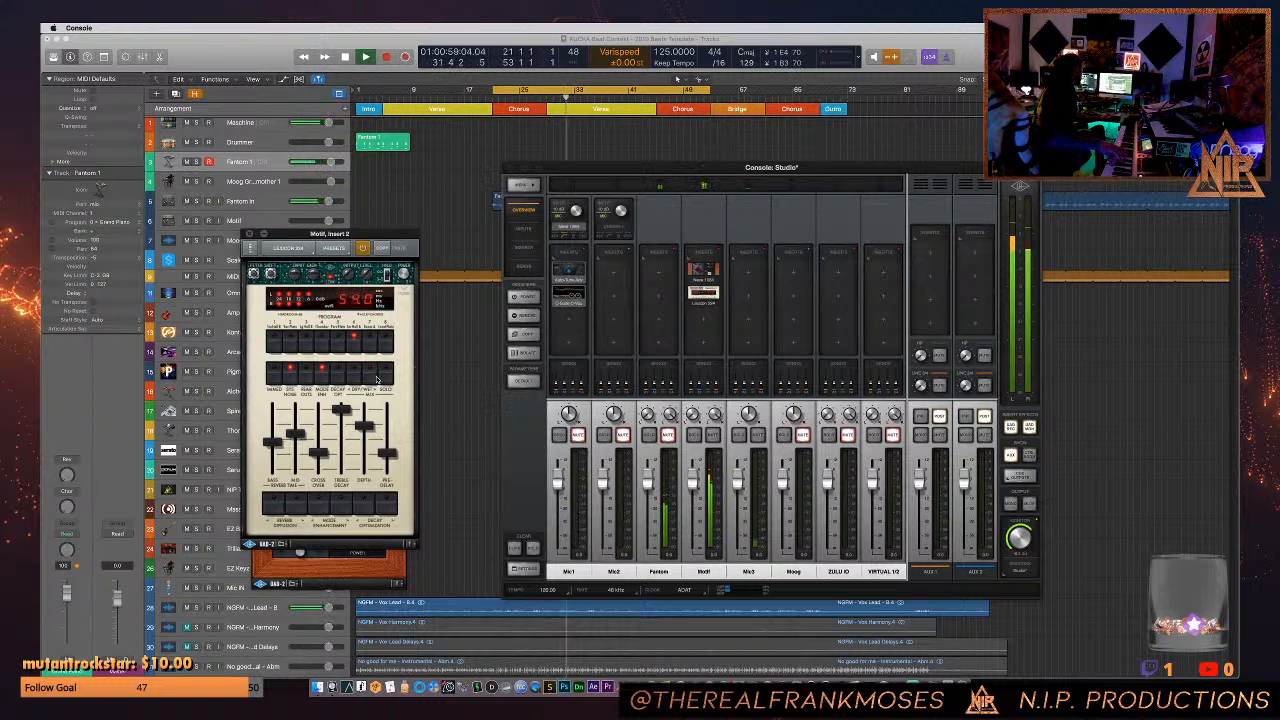
{"action": "left_click", "coordinate": [353, 378]}
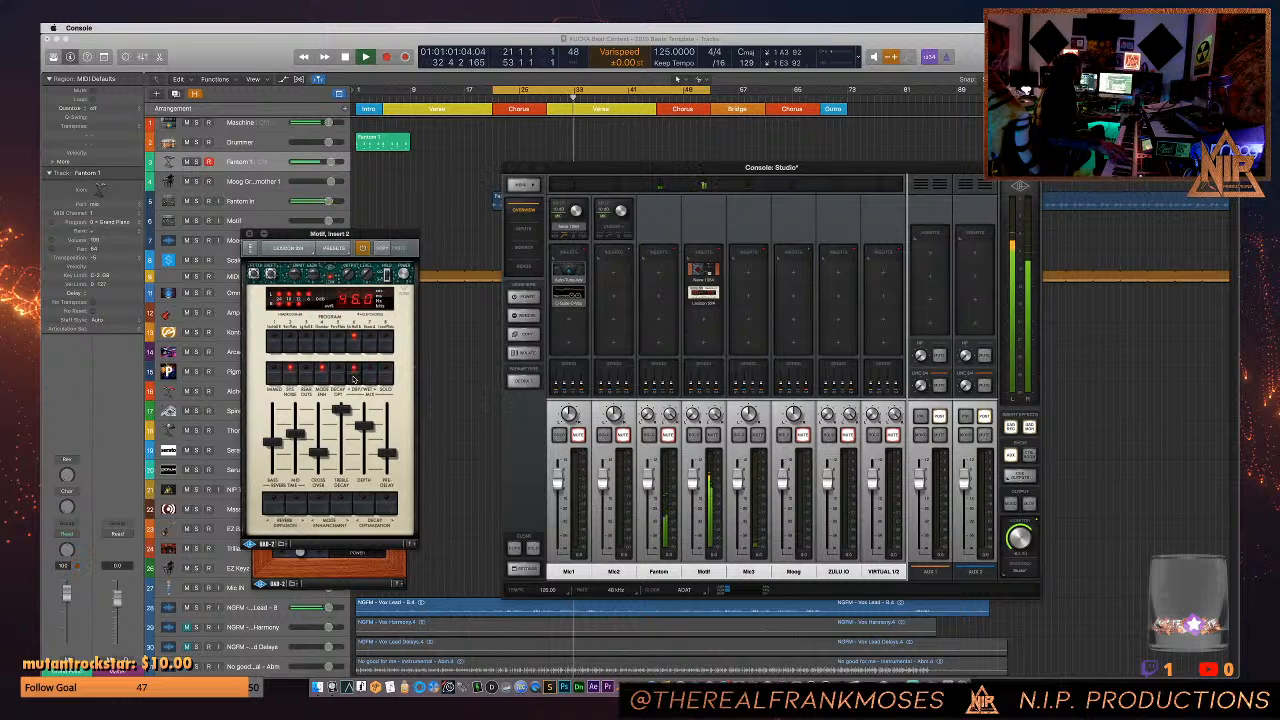
{"action": "left_click", "coordinate": [386, 378]}
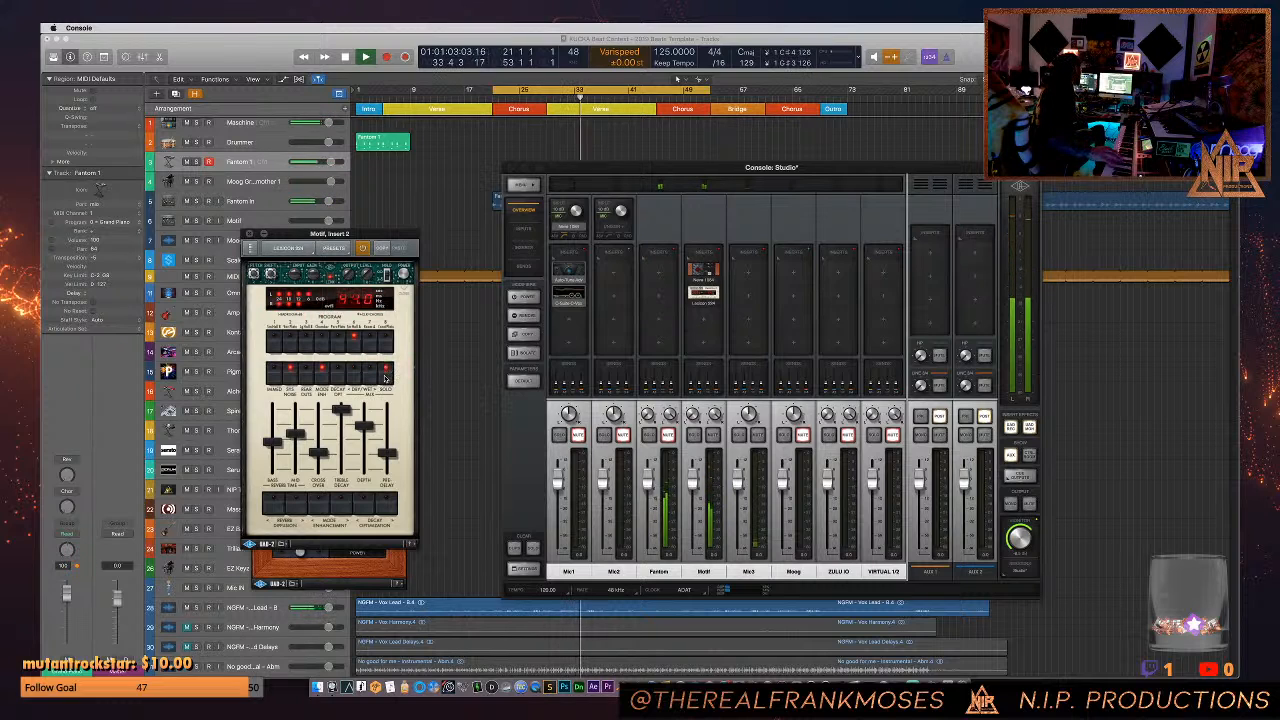
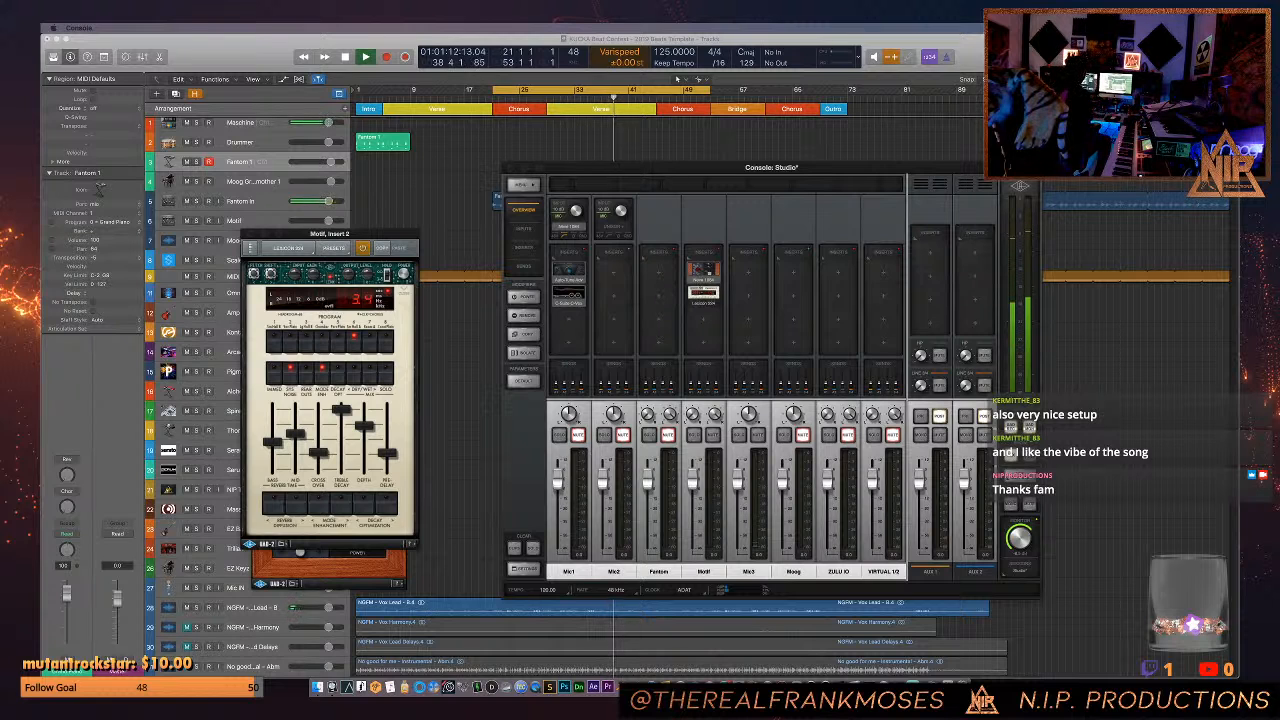
- Switch to Logic, restart playback from the first chorus at bar 21 and mute the NGFM lead vocal track
{"action": "left_click", "coordinate": [484, 471]}
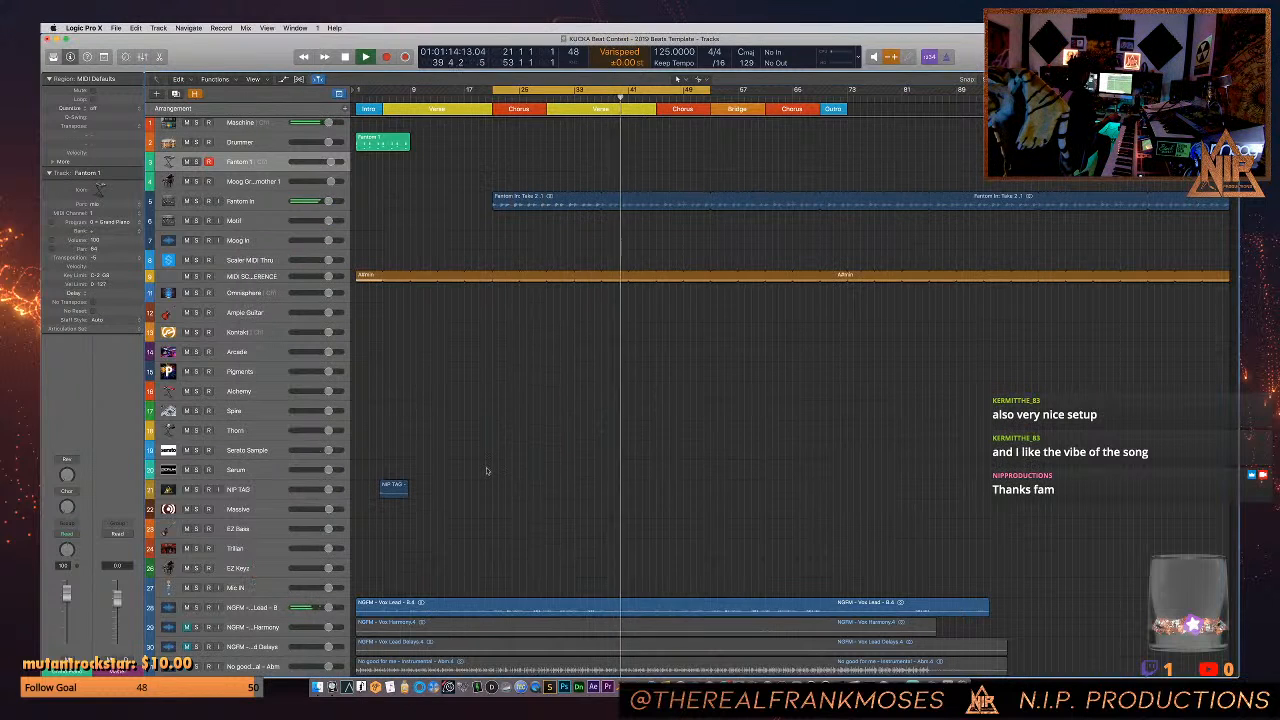
{"action": "key", "text": "space"}
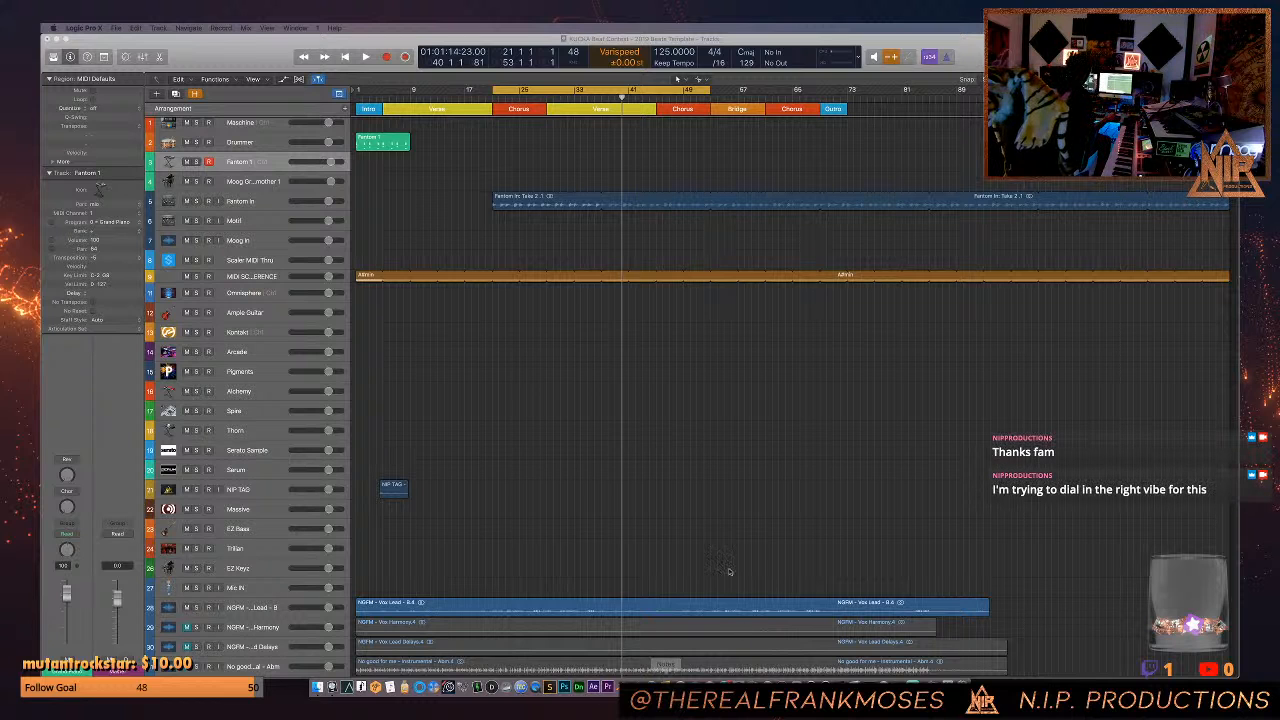
{"action": "left_click", "coordinate": [660, 531]}
{"action": "key", "text": "space"}
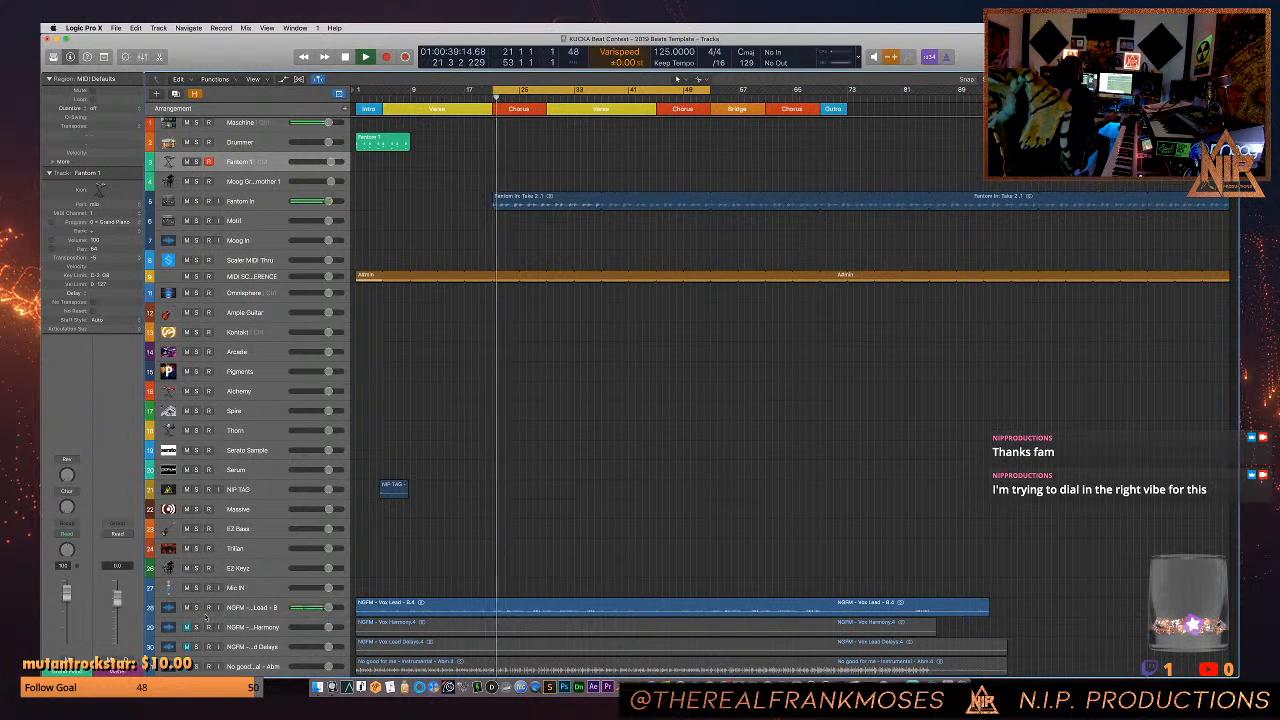
{"action": "left_click", "coordinate": [186, 607]}
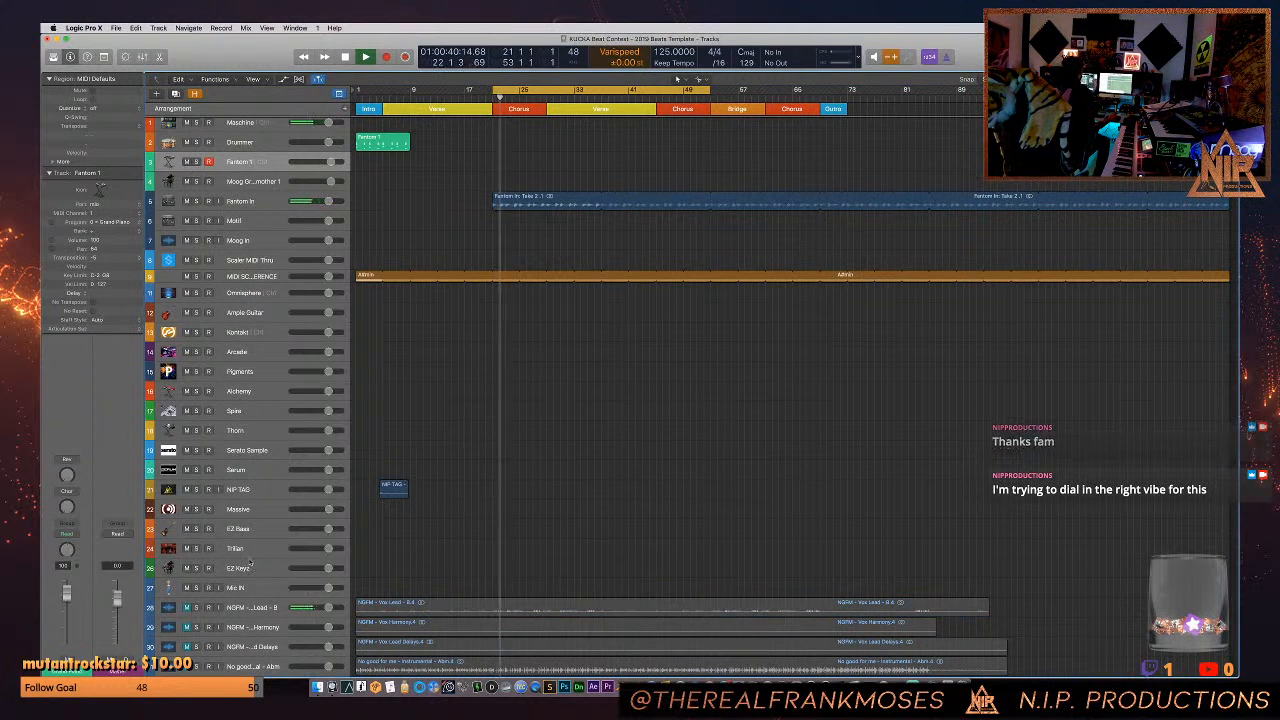
- Select the Fantom 1 track for playing its sound live over the looped chords
{"action": "left_click", "coordinate": [268, 203]}
{"action": "key", "text": "Down"}
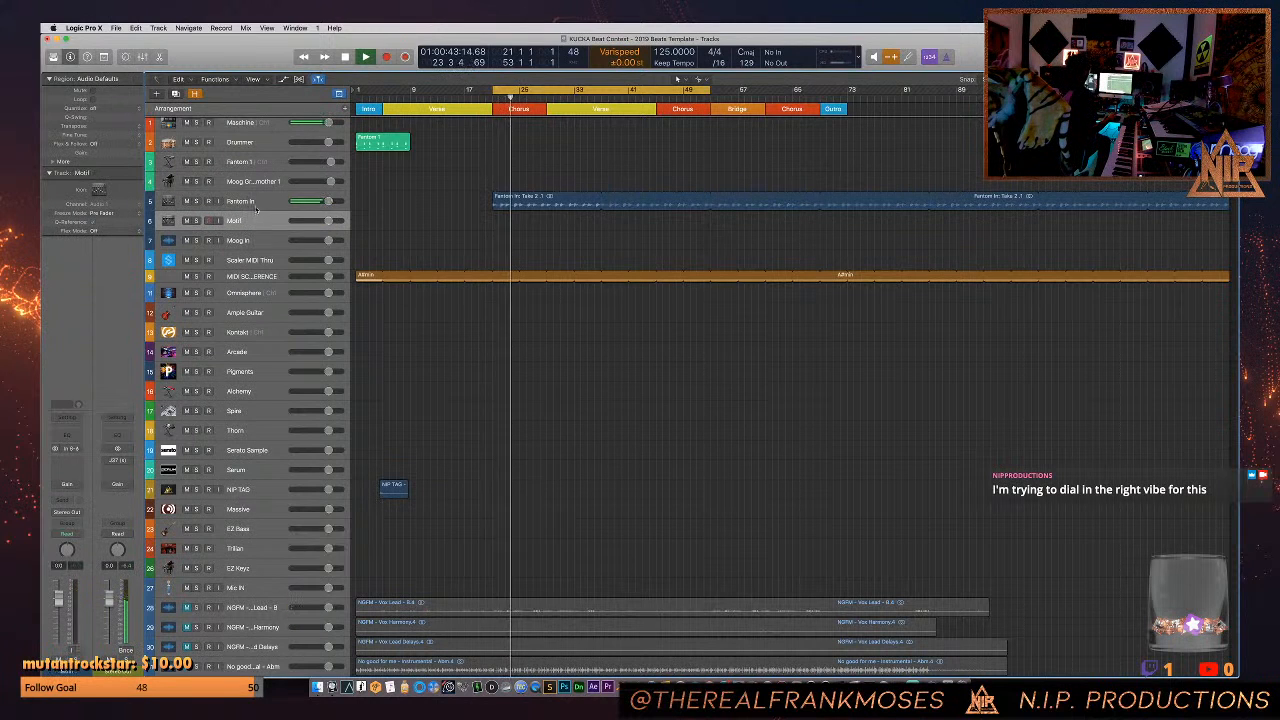
{"action": "left_click", "coordinate": [257, 206]}
{"action": "left_click", "coordinate": [248, 163]}
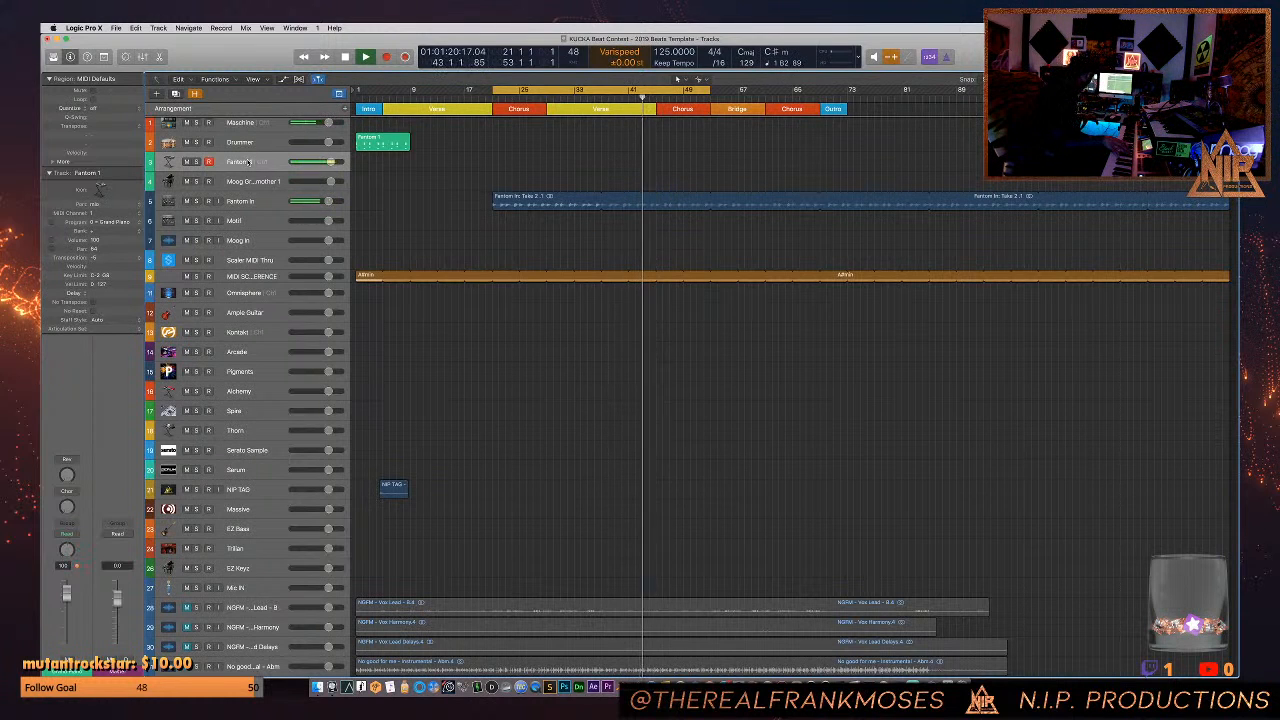
{"action": "scroll", "coordinate": [248, 162], "scroll_direction": "up", "scroll_amount": 1}
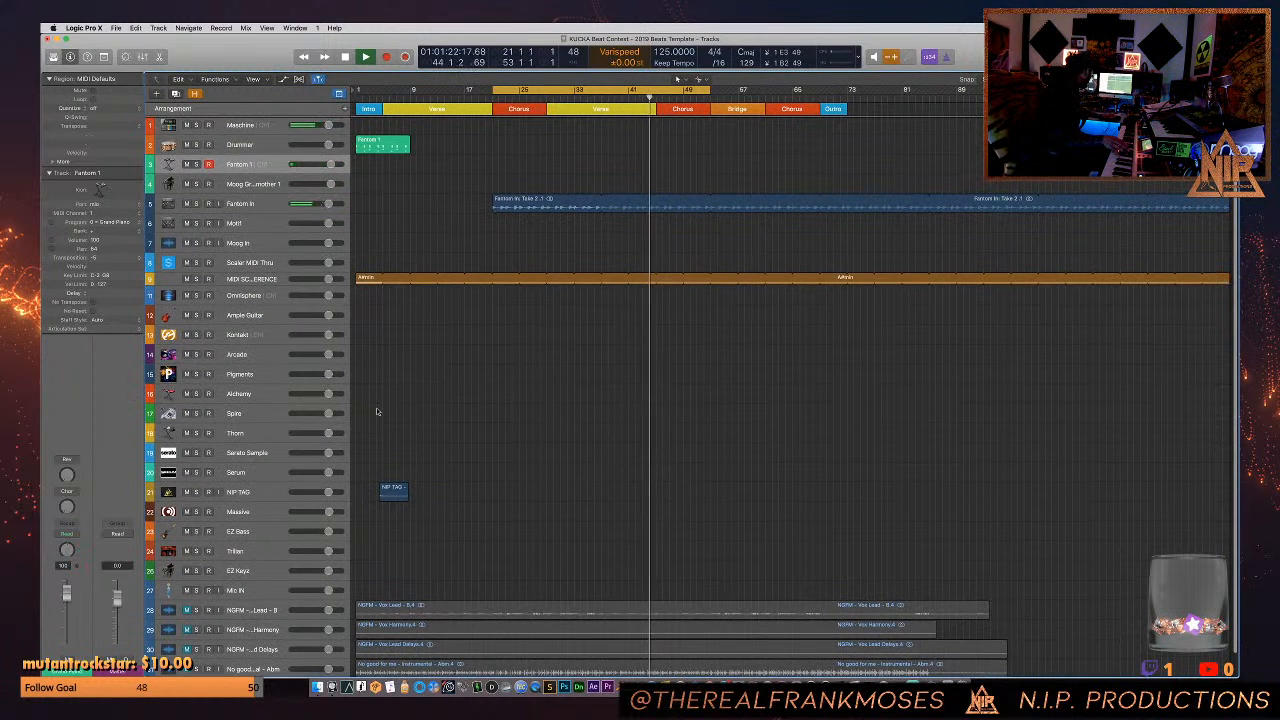
- Switch to Console, remove the Neve 1084 and Lexicon 224 from the Motif channel's inserts and move the Console window aside
{"action": "left_click", "coordinate": [798, 686]}
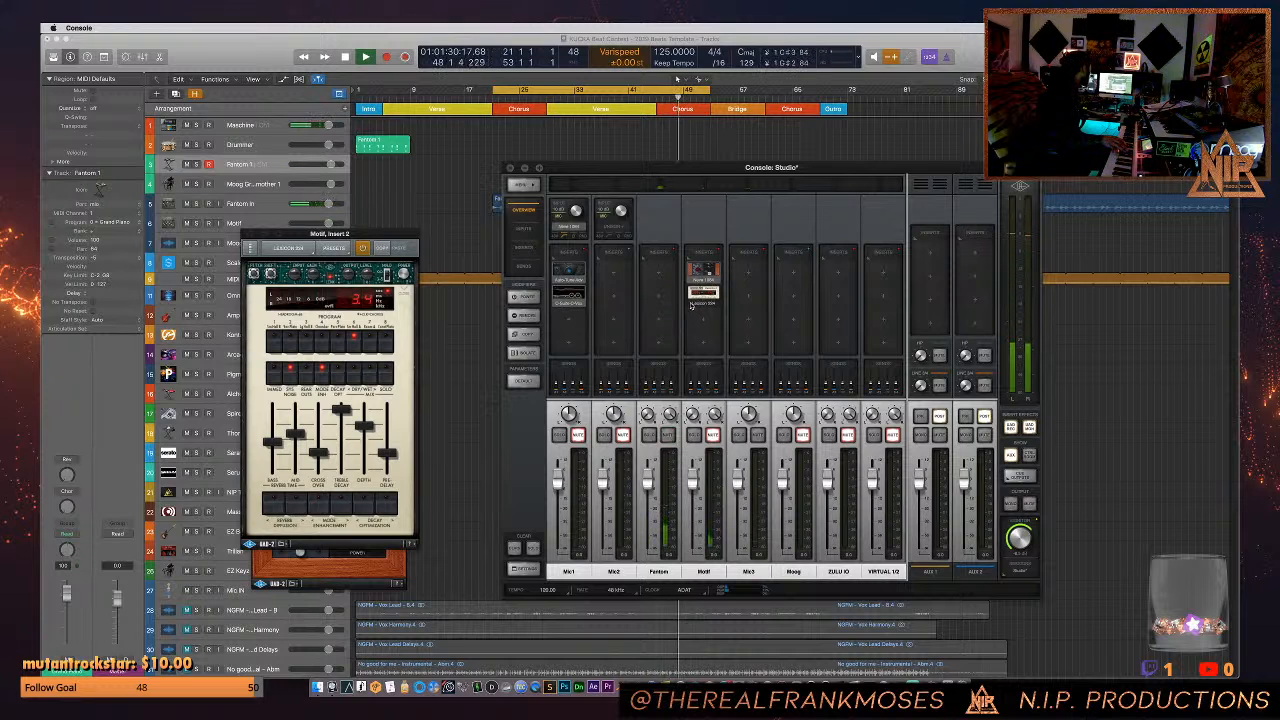
{"action": "left_click", "coordinate": [695, 296]}
{"action": "left_click", "coordinate": [692, 284]}
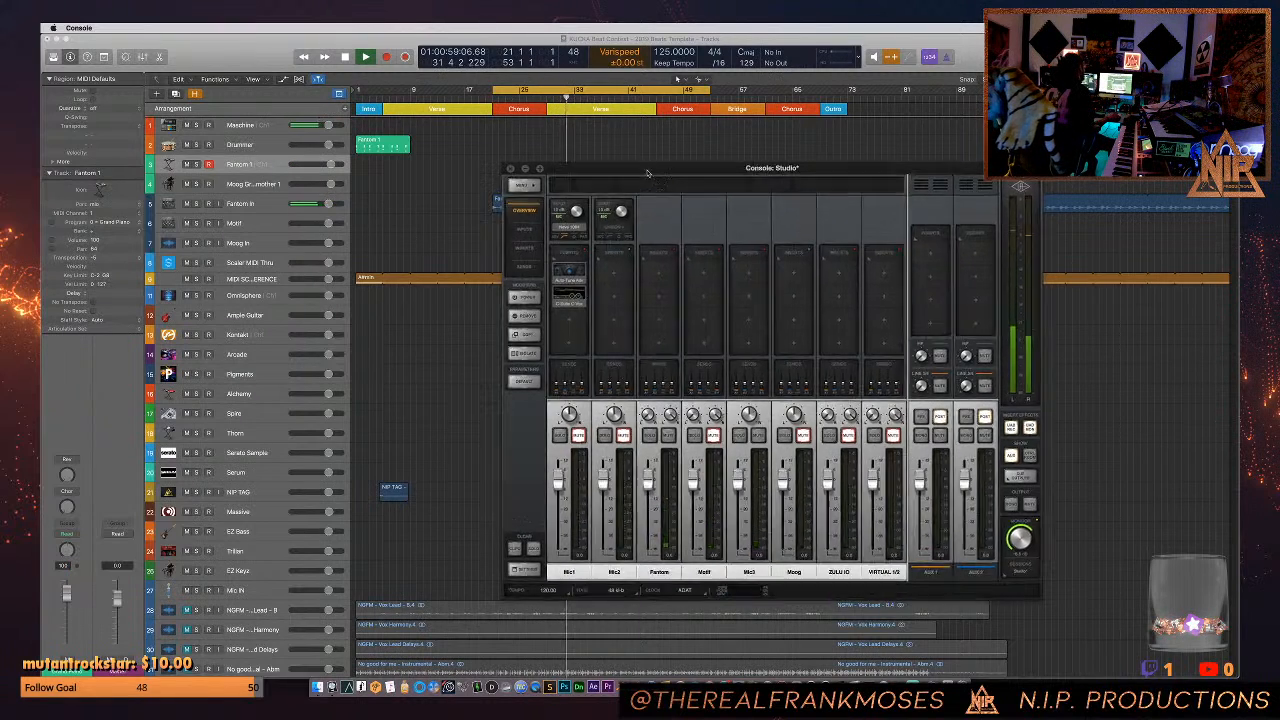
{"action": "left_click_drag", "start_coordinate": [647, 174], "coordinate": [848, 260]}
- Open the Fantom In audio region in Logic's audio file editor and reverse it
{"action": "left_click", "coordinate": [527, 205]}
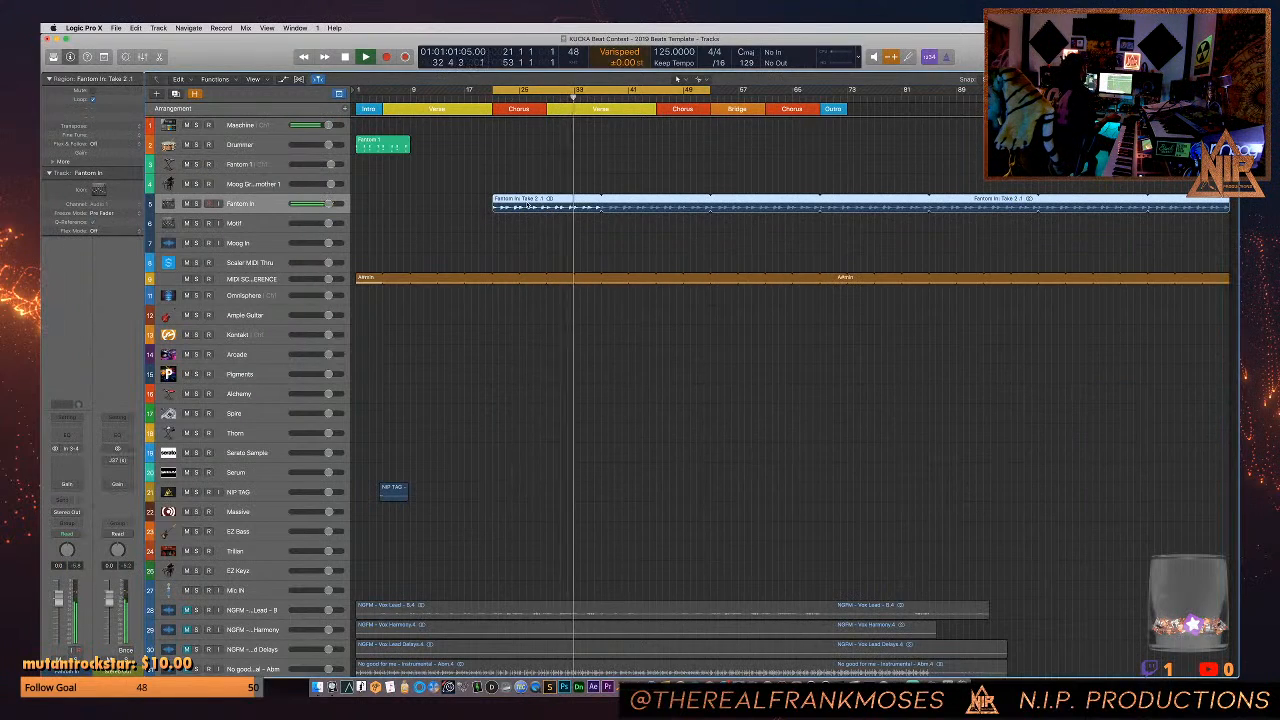
{"action": "key", "text": "e"}
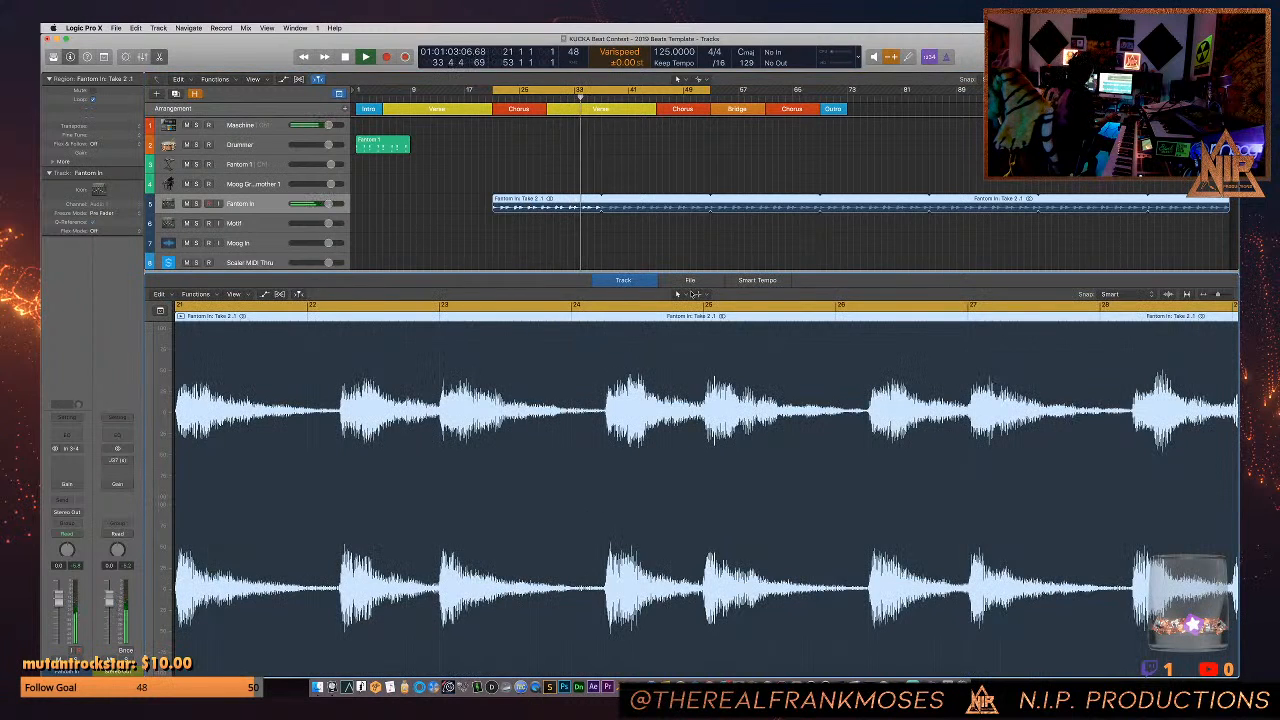
{"action": "left_click", "coordinate": [690, 280]}
{"action": "left_click", "coordinate": [240, 294]}
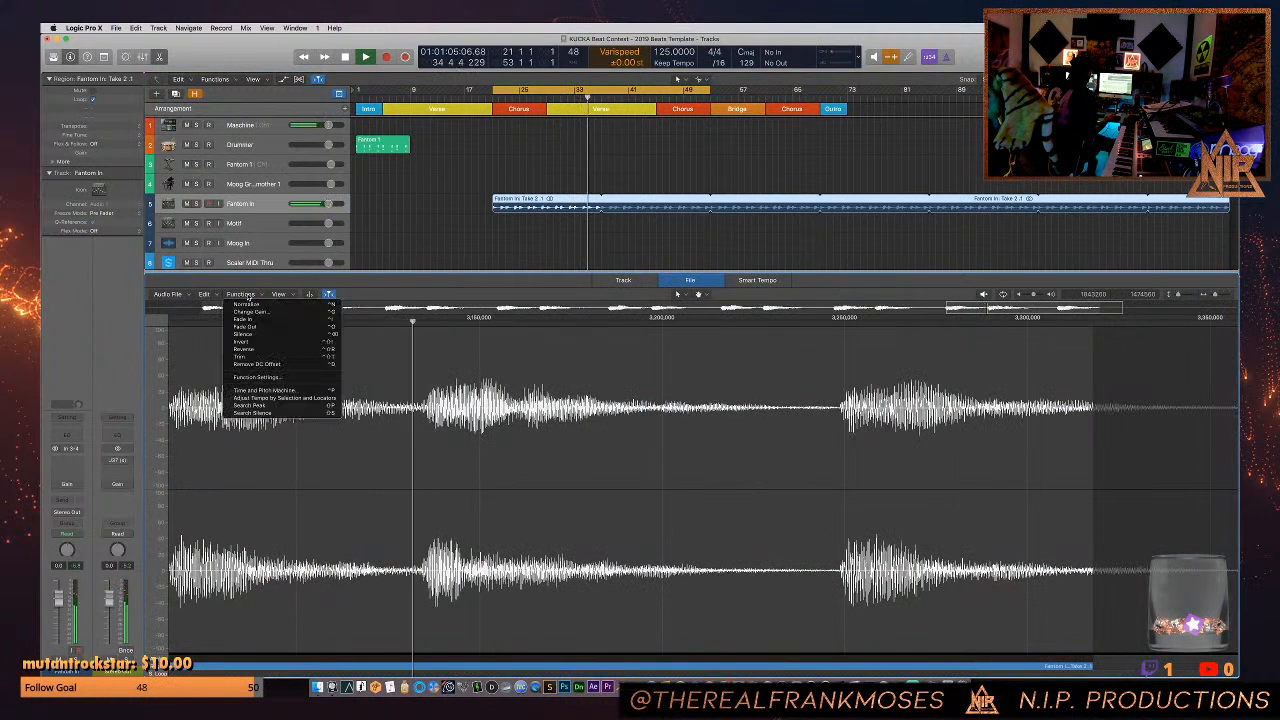
{"action": "left_click", "coordinate": [259, 345]}
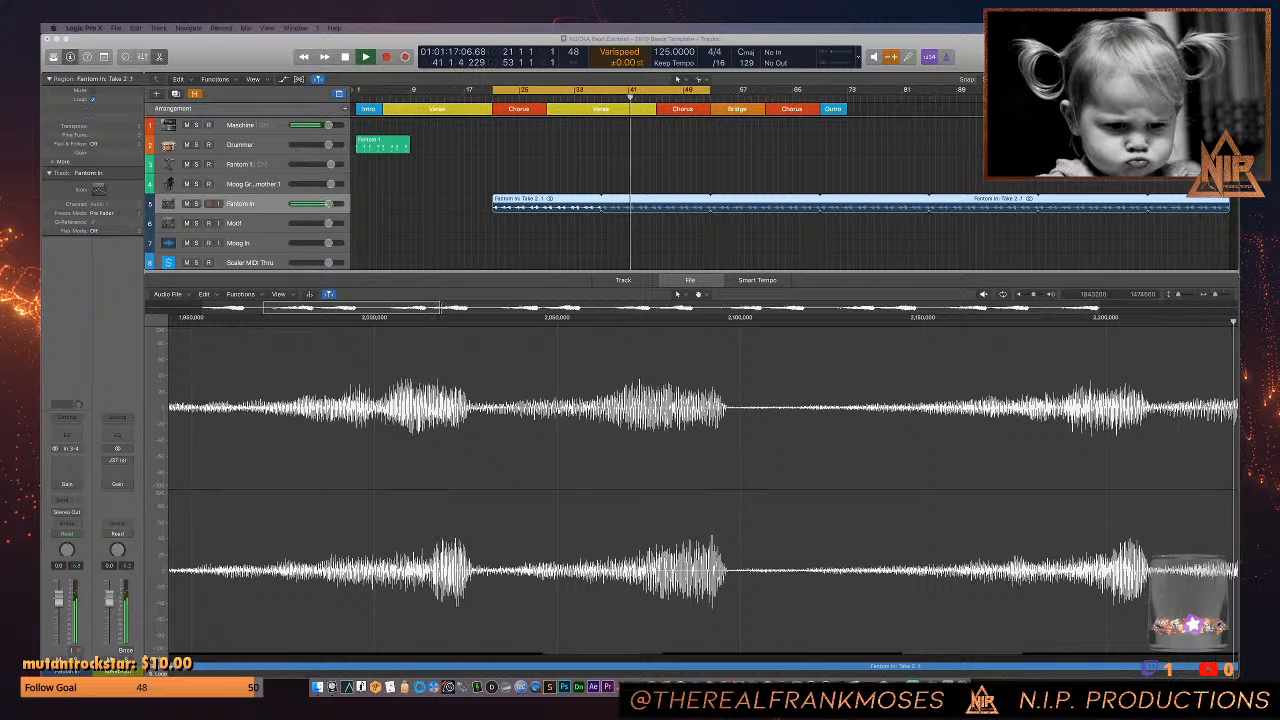
- Unmute the NGFM lead vocal track to hear it over the reversed Fantom audio
{"action": "scroll", "coordinate": [424, 232], "scroll_direction": "down", "scroll_amount": 8}
{"action": "scroll", "coordinate": [186, 180], "scroll_direction": "down", "scroll_amount": 7}
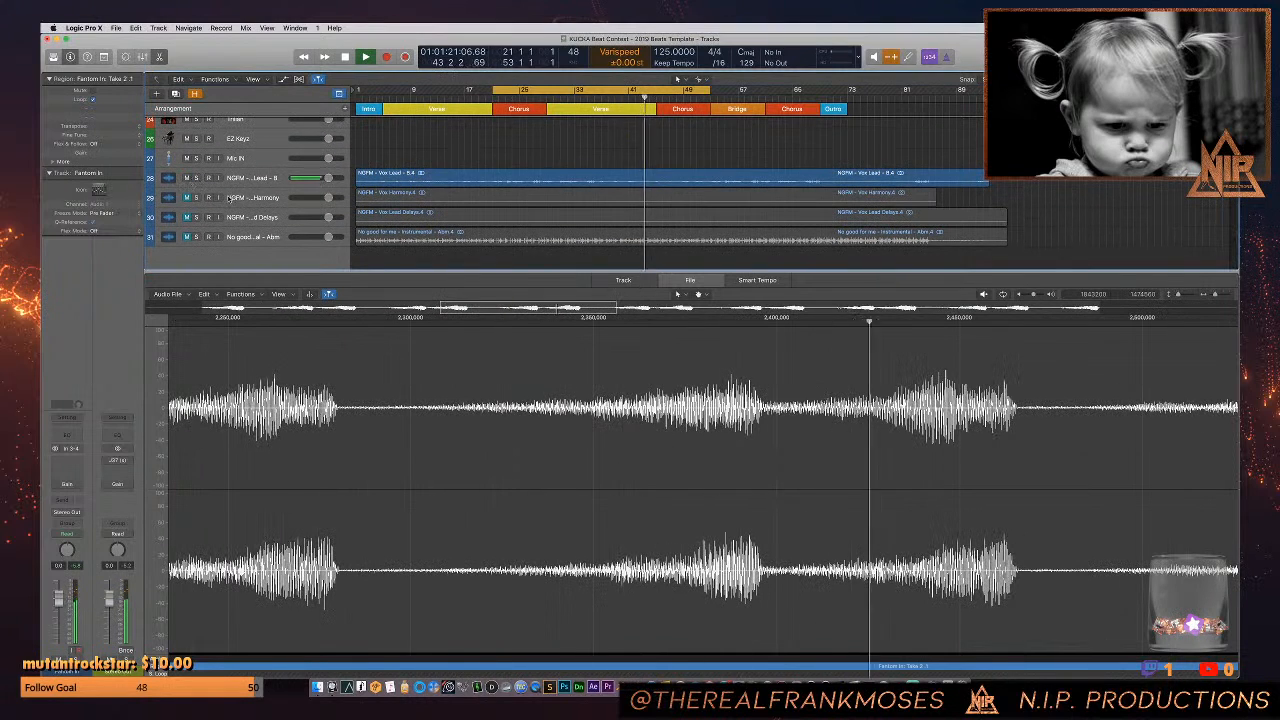
{"action": "scroll", "coordinate": [388, 182], "scroll_direction": "up", "scroll_amount": 5}
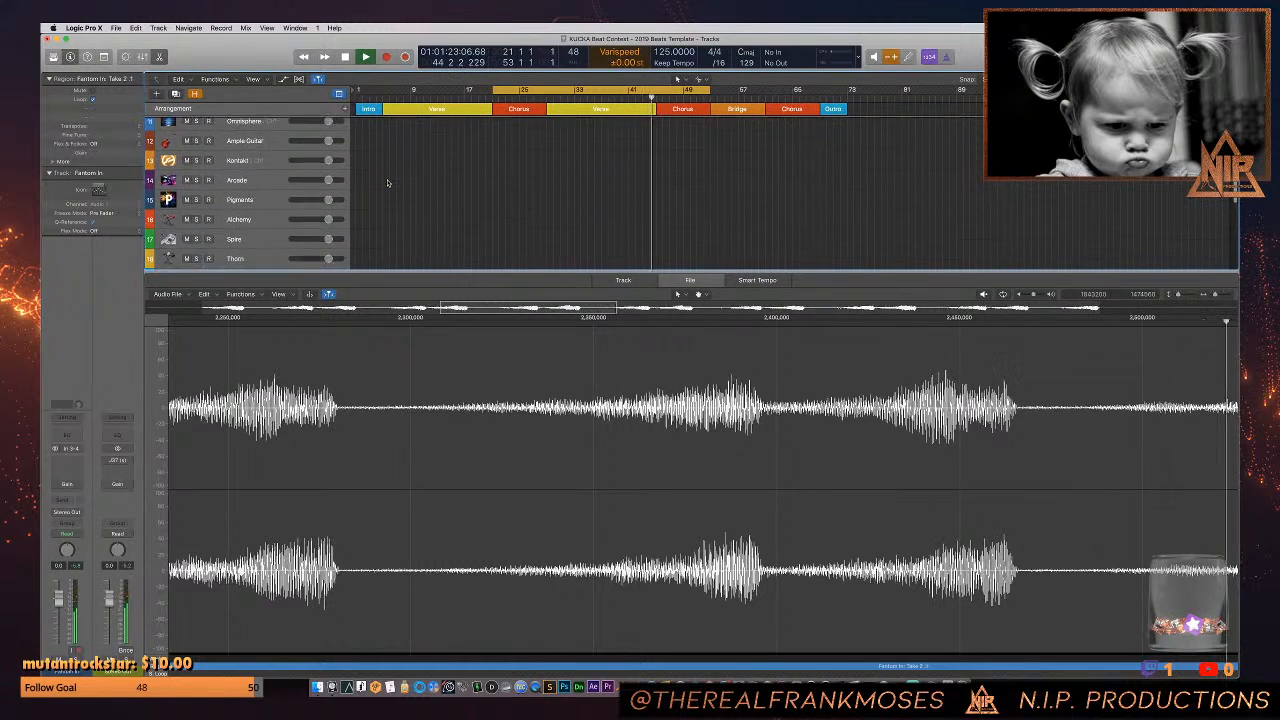
{"action": "scroll", "coordinate": [388, 182], "scroll_direction": "up", "scroll_amount": 8}
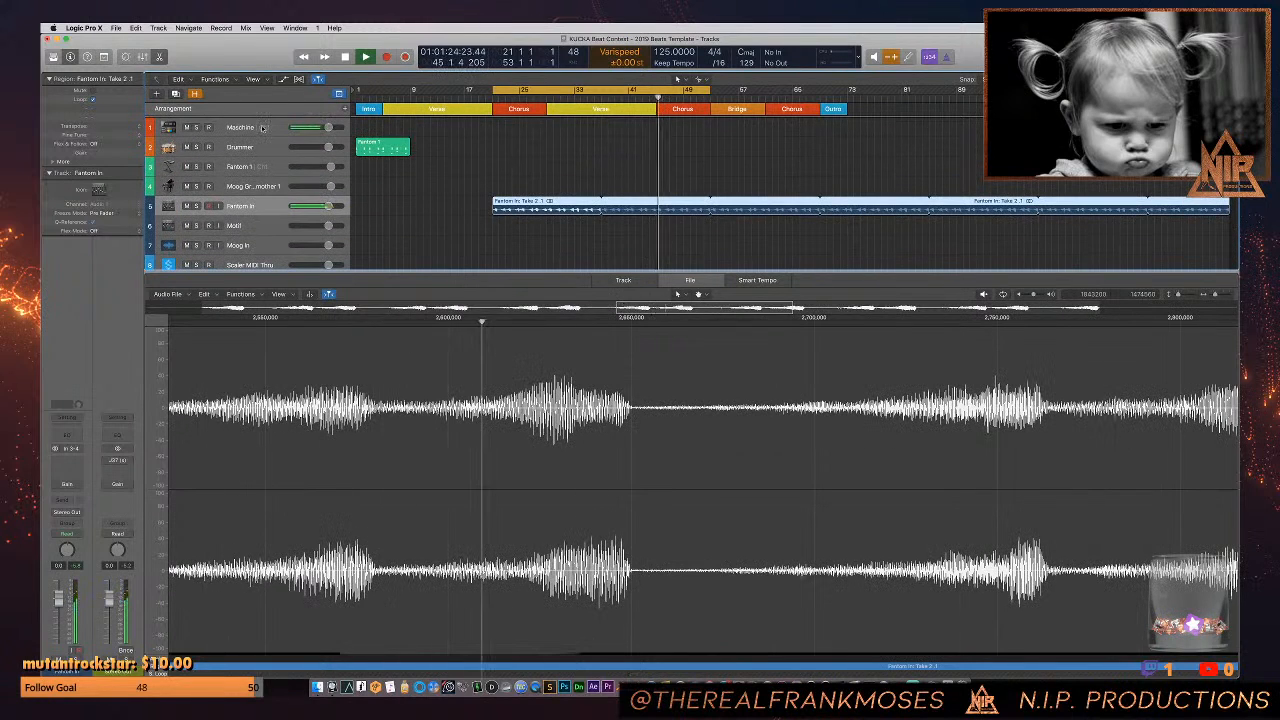
- Open the Maschine 2 plug-in on the Maschine track, select its Drums group and place the window below the Fantom In region
{"action": "left_click", "coordinate": [264, 128]}
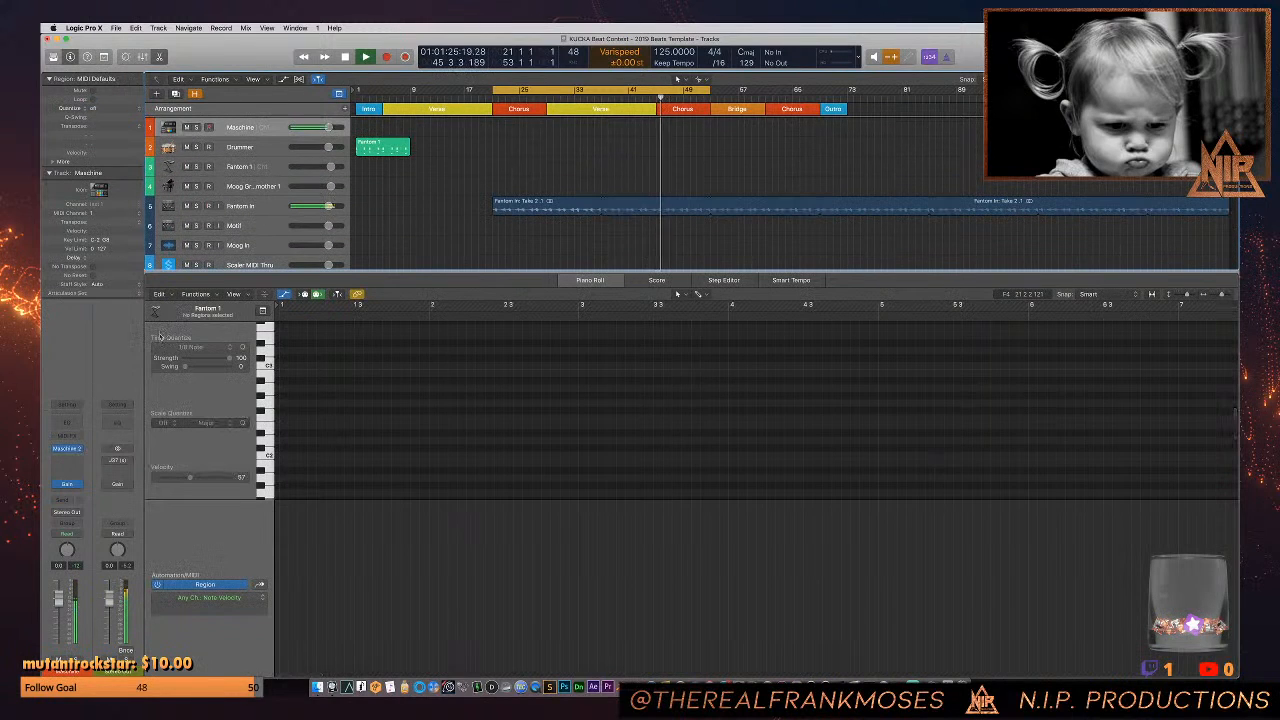
{"action": "left_click", "coordinate": [74, 450]}
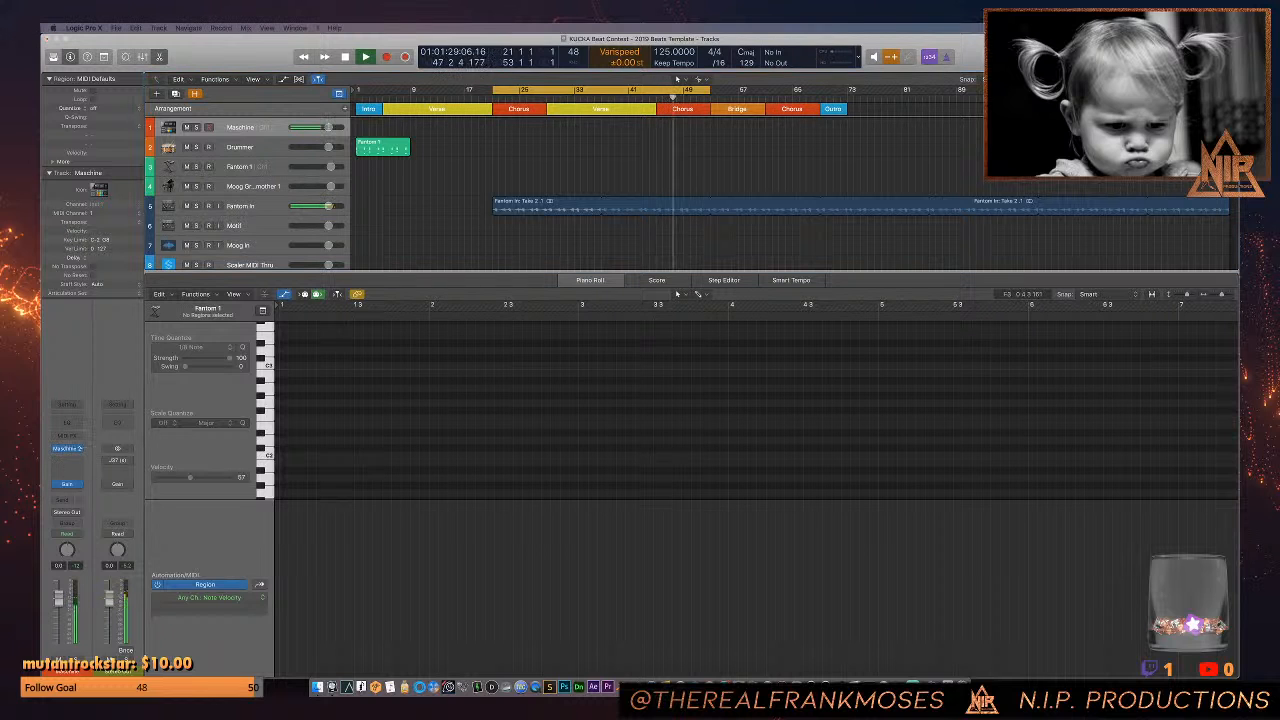
{"action": "left_click_drag", "start_coordinate": [42, 185], "coordinate": [438, 185]}
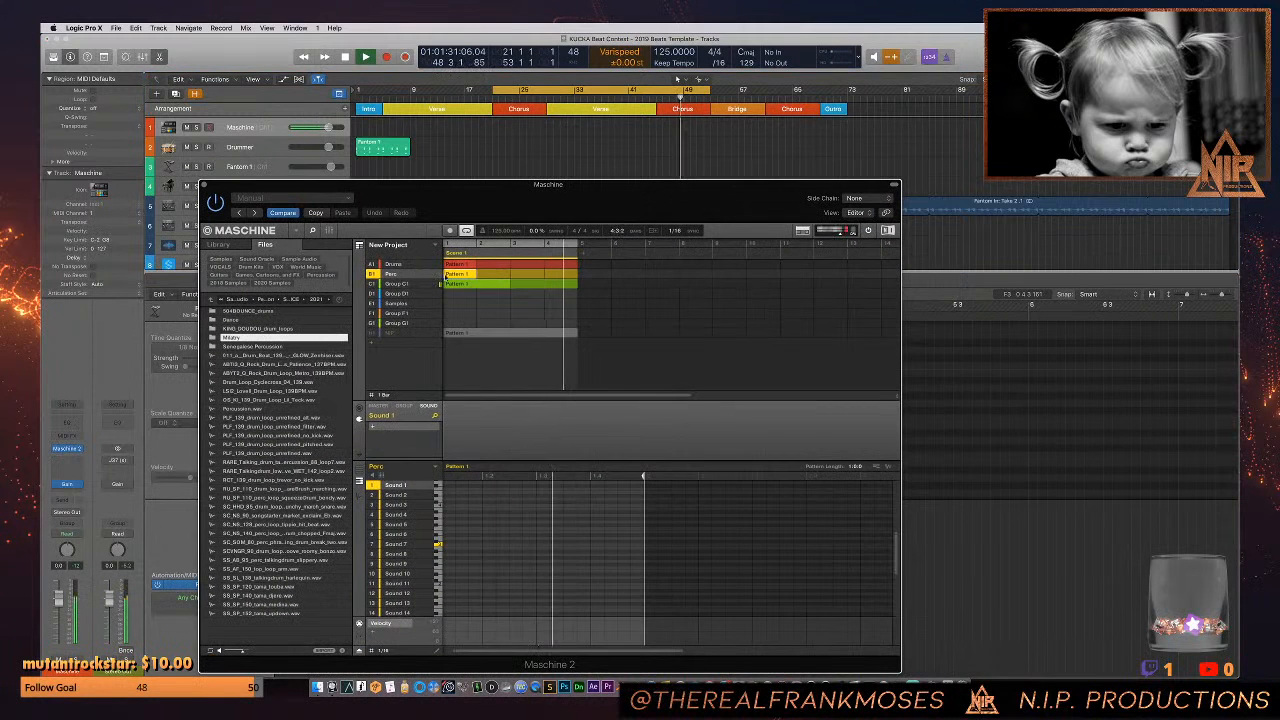
{"action": "left_click", "coordinate": [410, 264]}
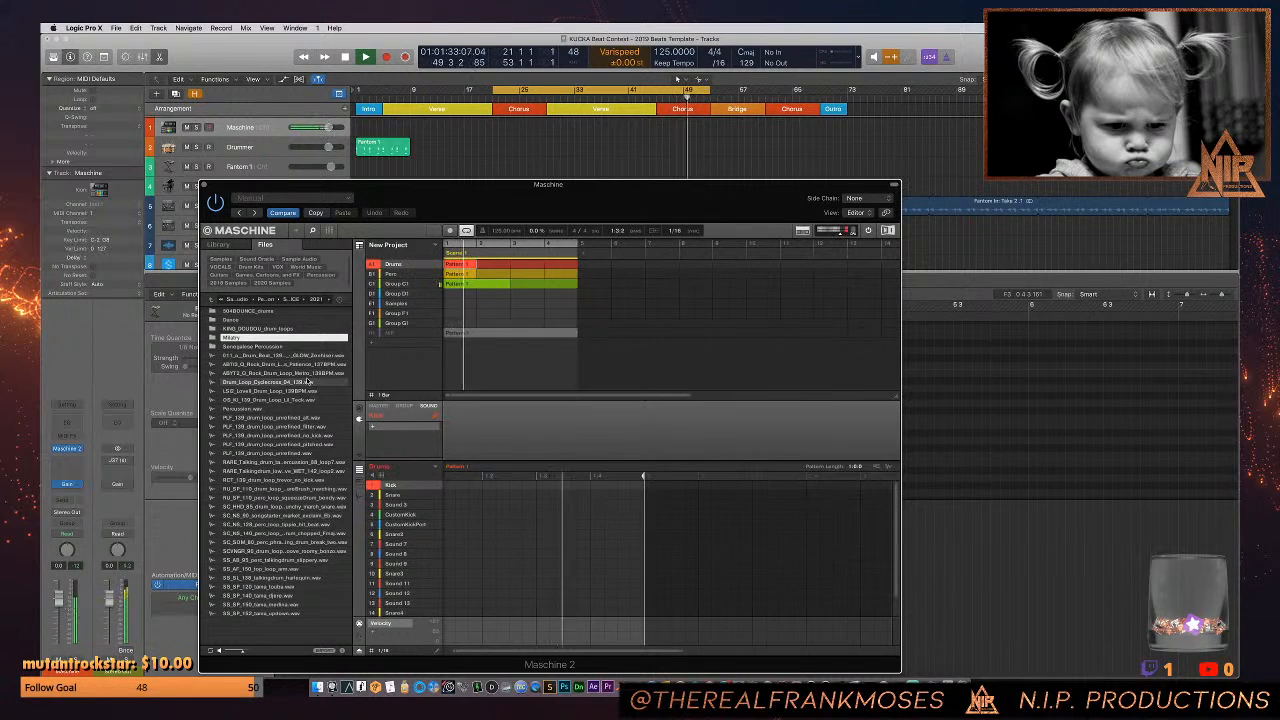
{"action": "left_click_drag", "start_coordinate": [449, 196], "coordinate": [469, 252]}
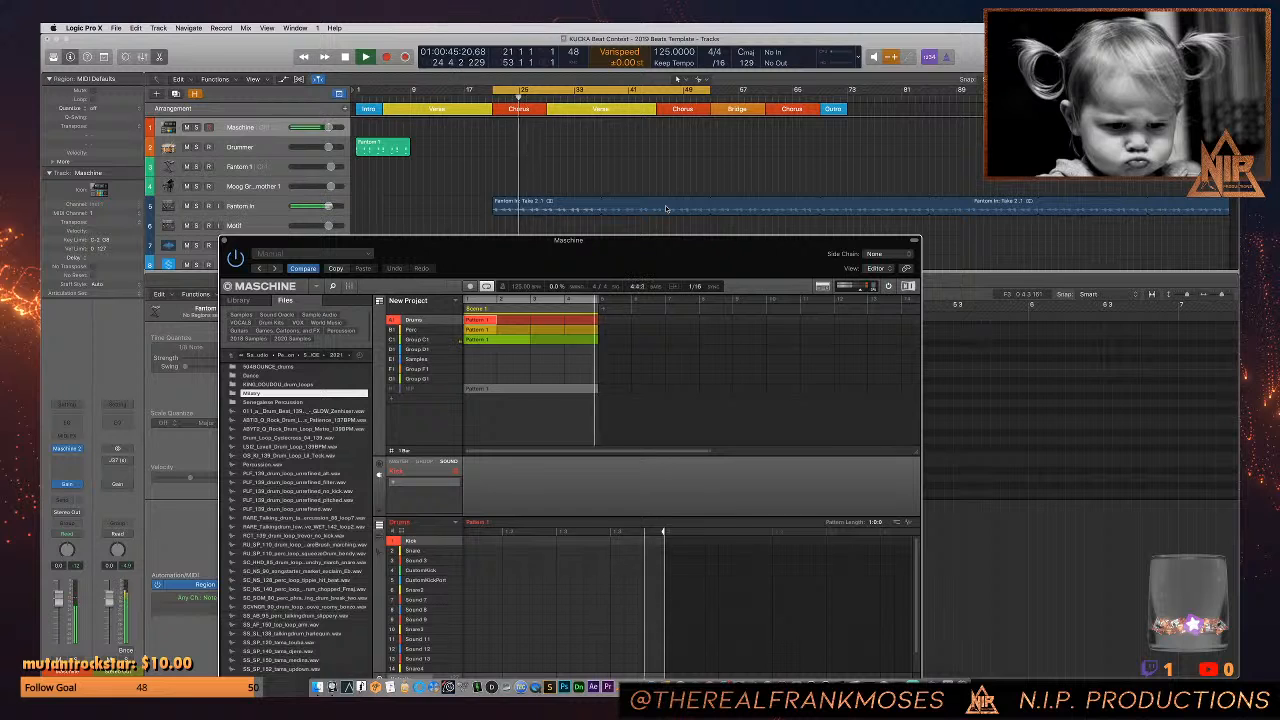
- Split the Fantom In audio at bars 25 and 37, delete everything after bar 37 and resume playback
{"action": "left_click", "coordinate": [520, 208]}
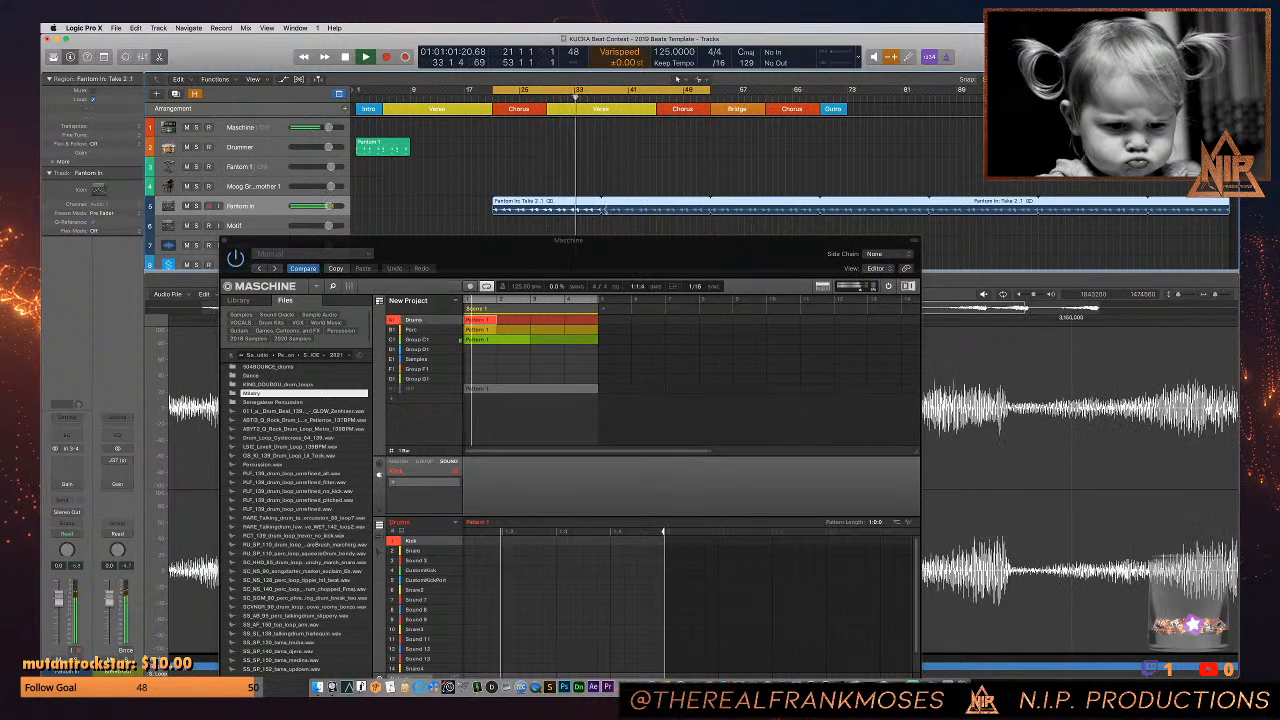
{"action": "left_click", "coordinate": [602, 211]}
{"action": "left_click_drag", "start_coordinate": [588, 212], "coordinate": [506, 210]}
{"action": "key", "text": "space"}
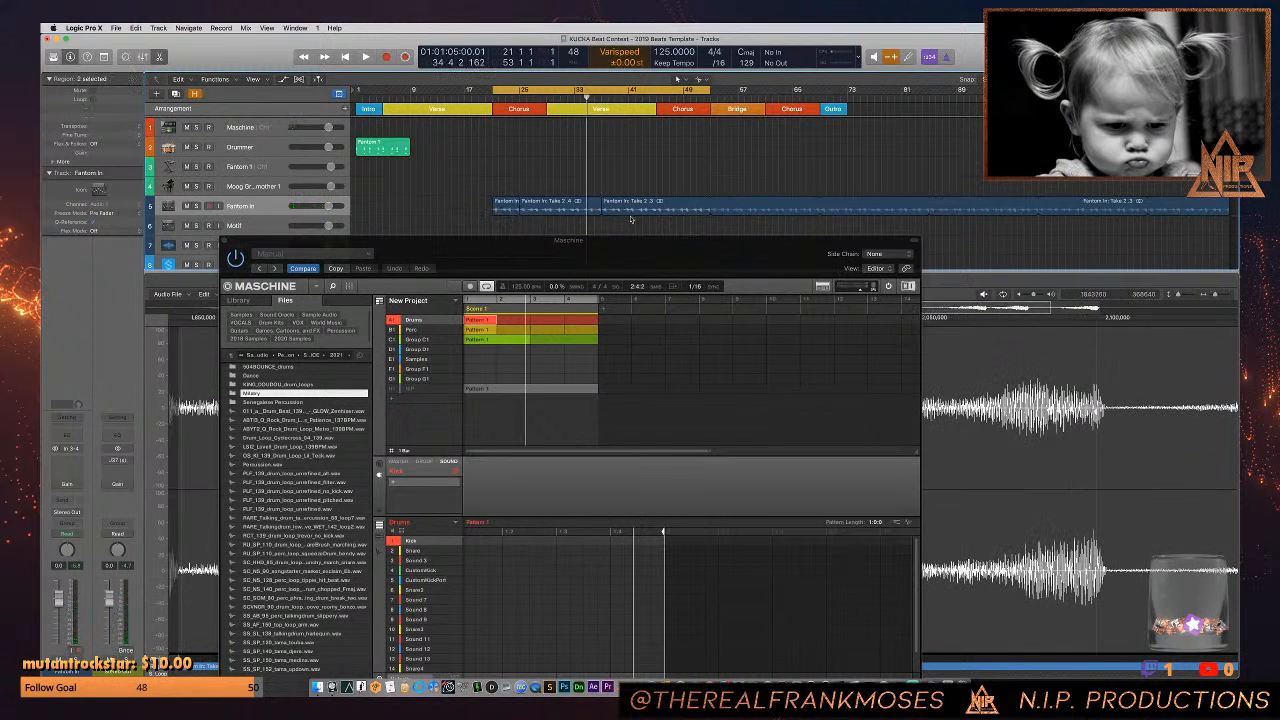
{"action": "left_click", "coordinate": [631, 218]}
{"action": "key", "text": "Delete"}
{"action": "key", "text": "space"}
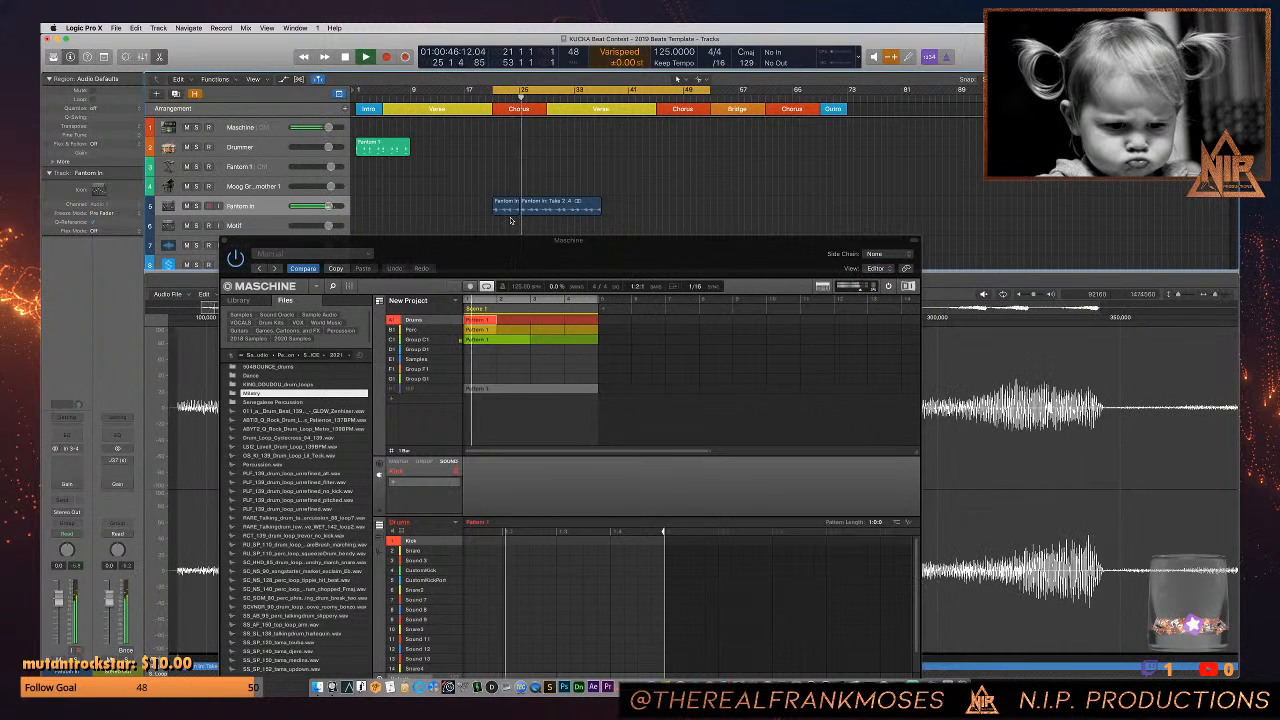
- Copy the two remaining Fantom In regions to bar 37 so the audio runs through bar 53
{"action": "left_click", "coordinate": [506, 210]}
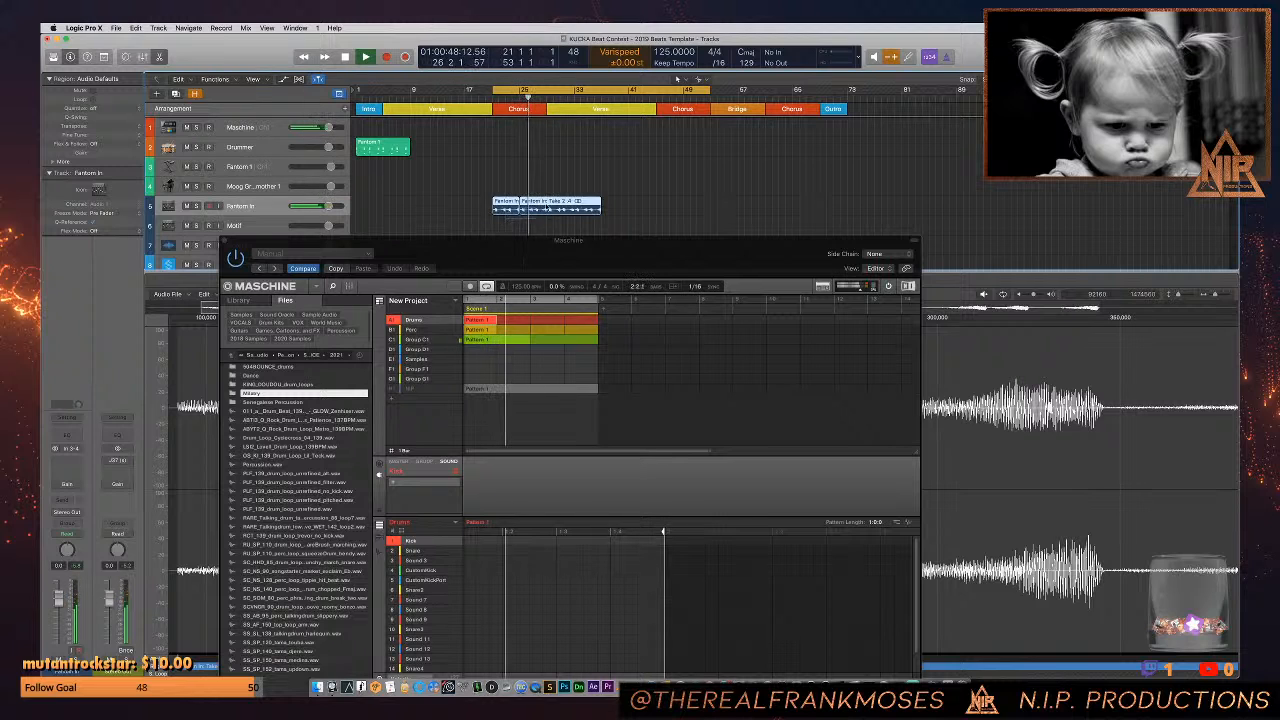
{"action": "left_click_drag", "start_coordinate": [551, 208], "coordinate": [660, 213]}
{"action": "left_click", "coordinate": [735, 211]}
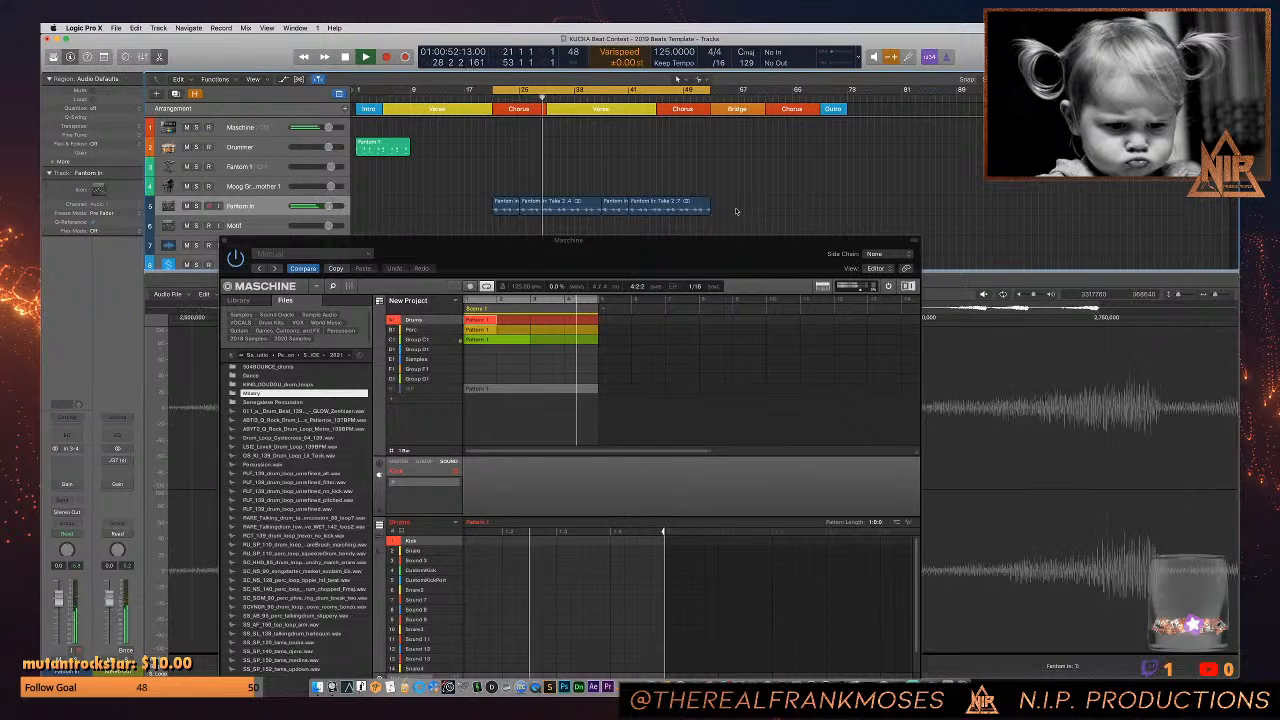
- Load WGL - KICK (7) - Fm.wav from the WondaGurl Life MIDI kit's KICKS folder into the Kick sound of Maschine's Drums group
{"action": "left_click", "coordinate": [240, 127]}
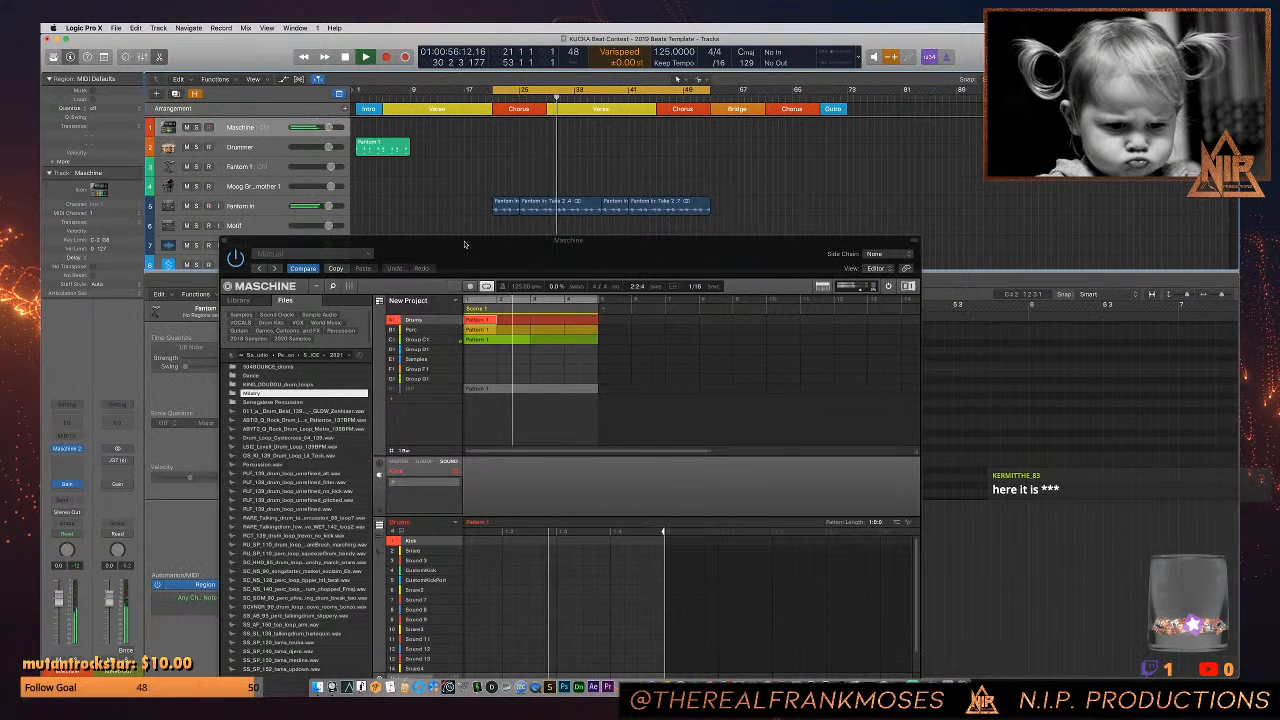
{"action": "left_click_drag", "start_coordinate": [464, 244], "coordinate": [470, 145]}
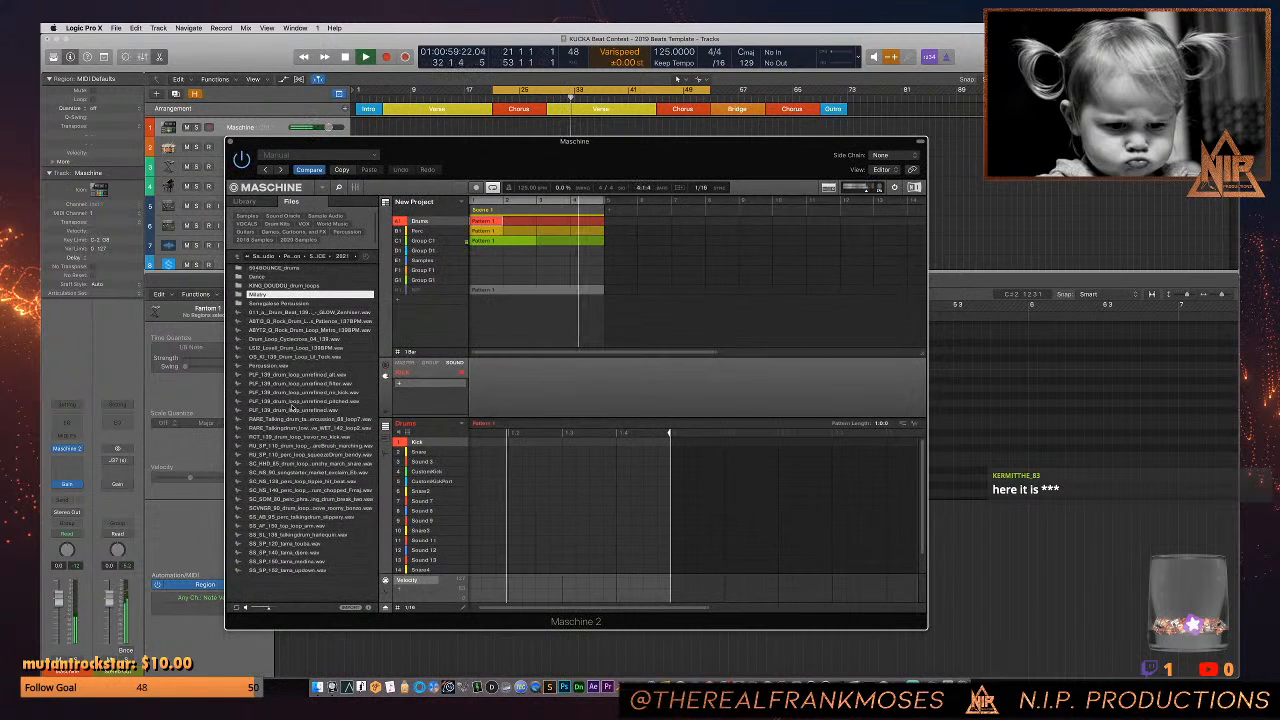
{"action": "scroll", "coordinate": [291, 420], "scroll_direction": "down", "scroll_amount": 10}
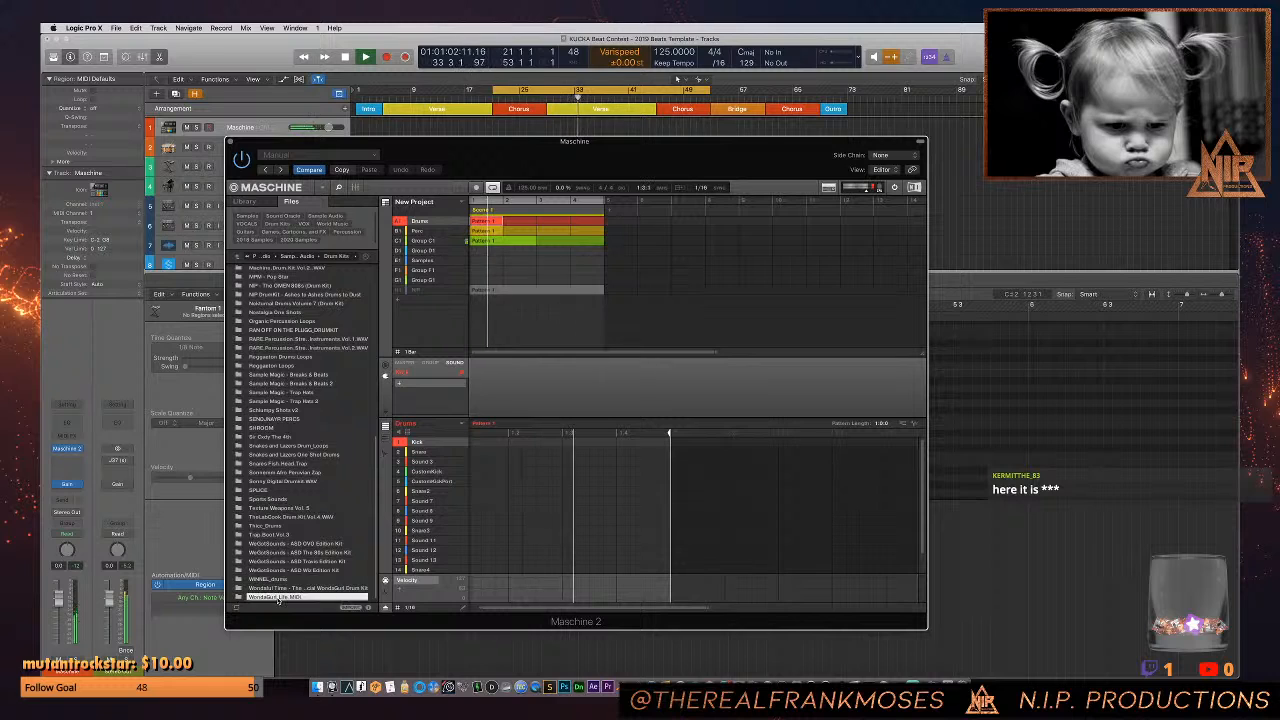
{"action": "double_click", "coordinate": [278, 598]}
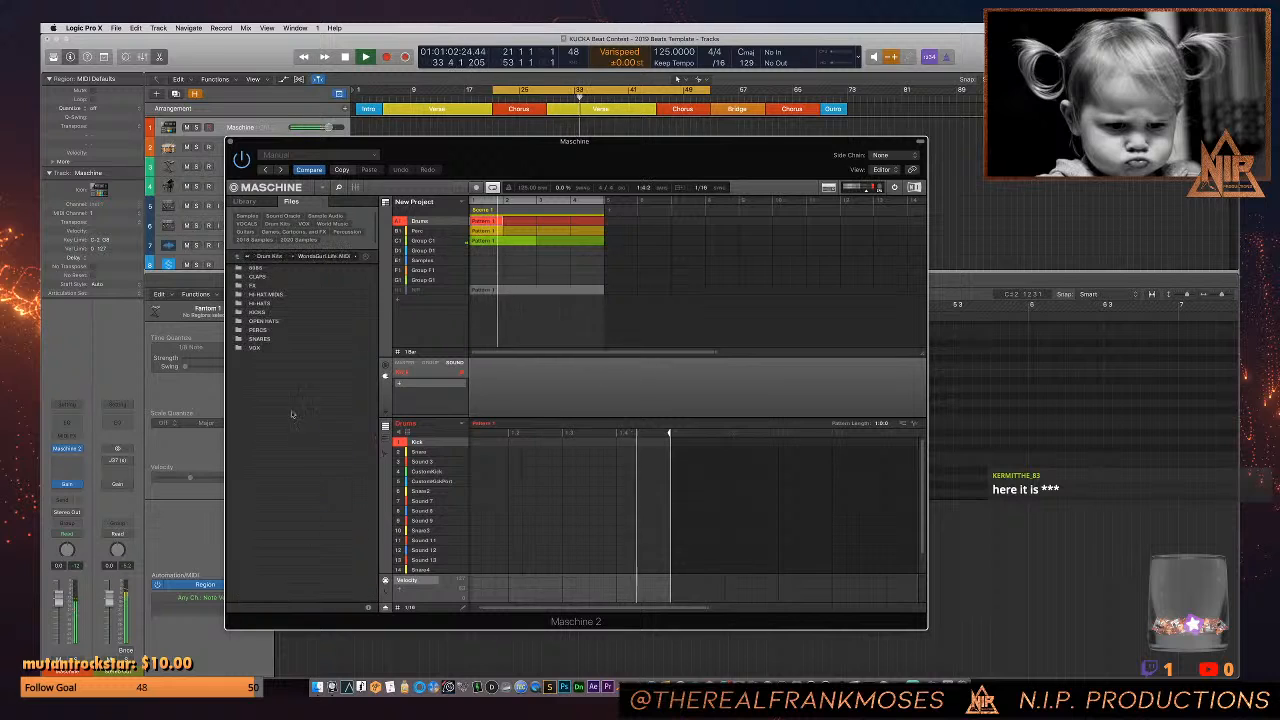
{"action": "double_click", "coordinate": [260, 312]}
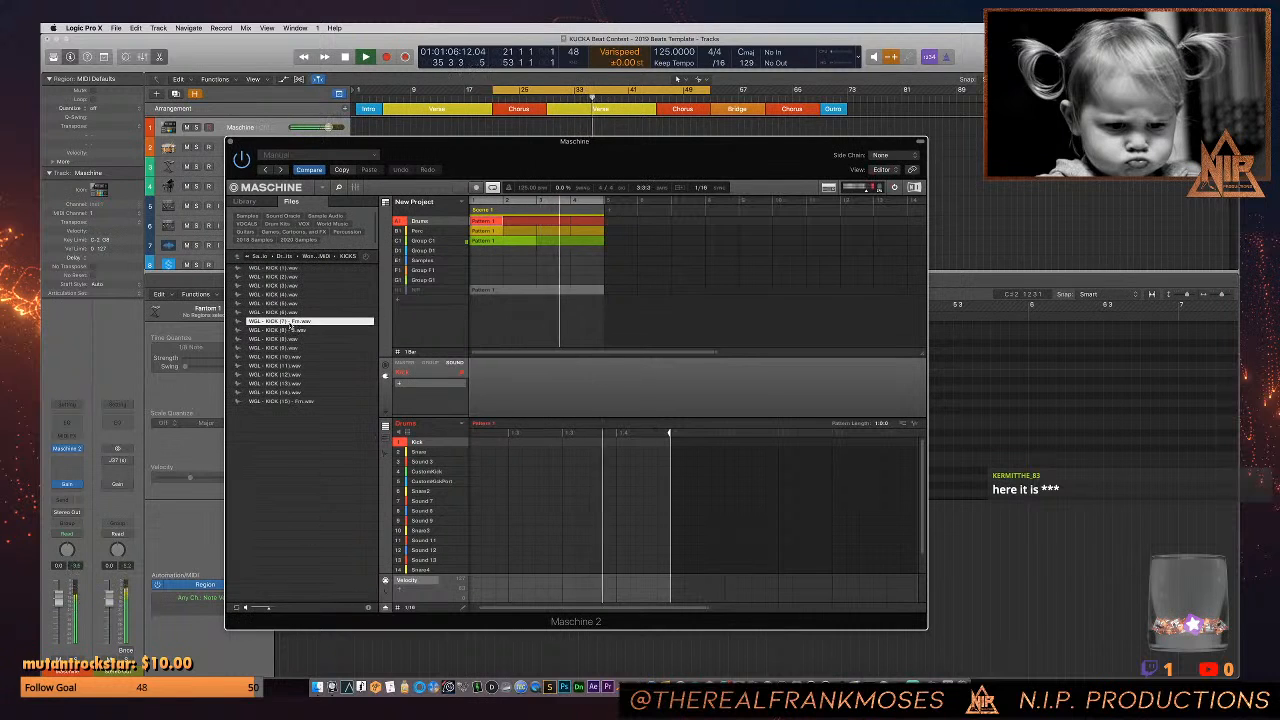
{"action": "double_click", "coordinate": [304, 323]}
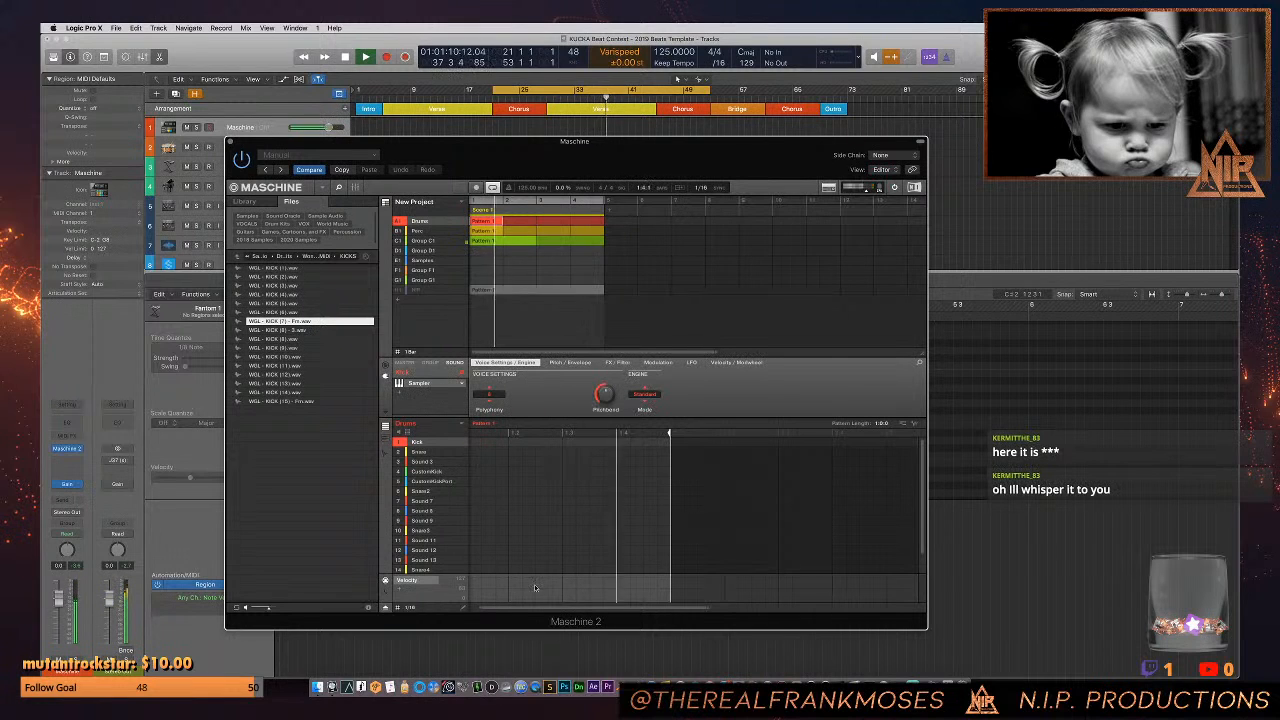
- Move the Maschine window aside to uncover the track controls and record-enable the Maschine track
{"action": "left_click_drag", "start_coordinate": [525, 608], "coordinate": [514, 608]}
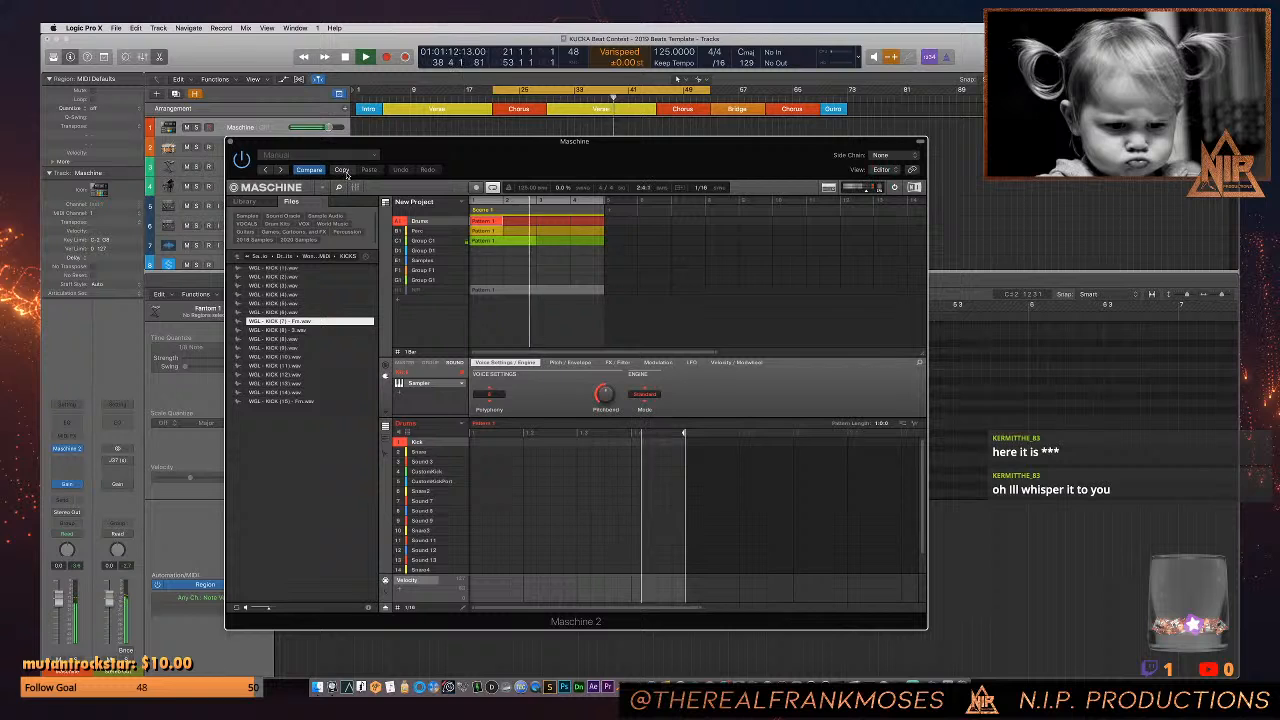
{"action": "left_click_drag", "start_coordinate": [253, 147], "coordinate": [382, 148]}
{"action": "left_click", "coordinate": [210, 128]}
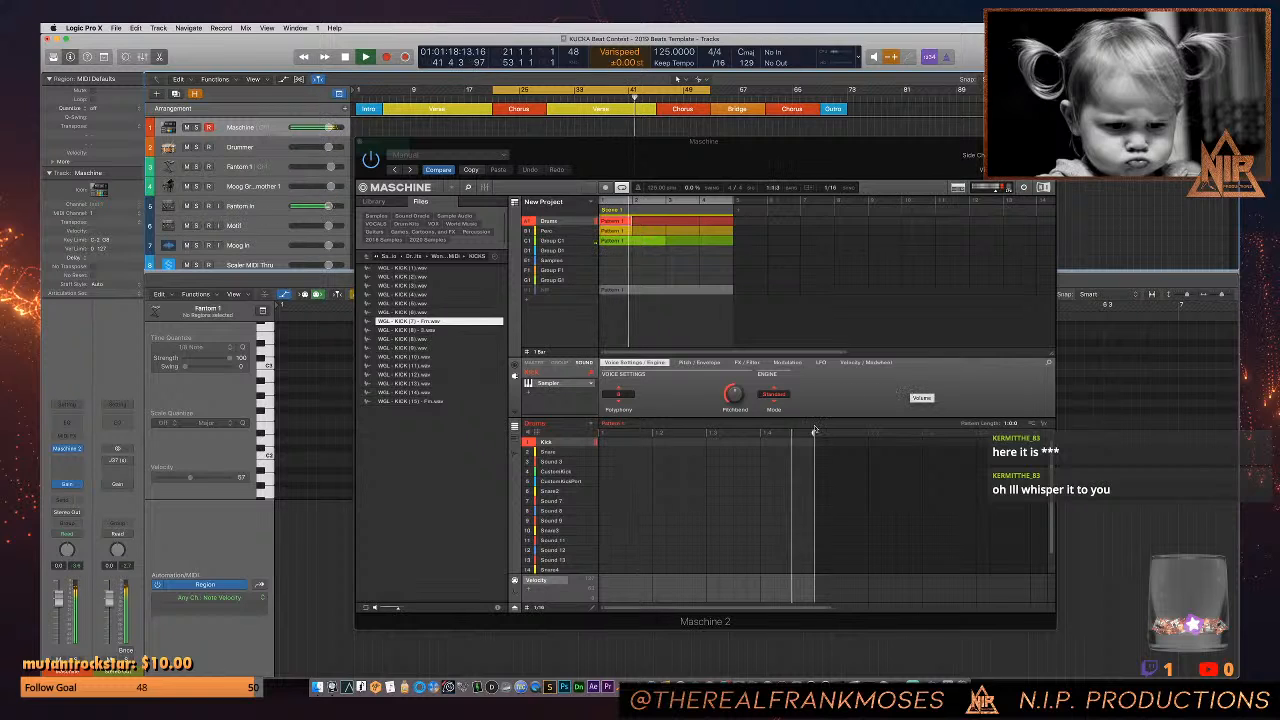
- Set the Kick sound's polyphony to 1 and lengthen the Drums pattern to 2 bars
{"action": "left_click", "coordinate": [617, 395]}
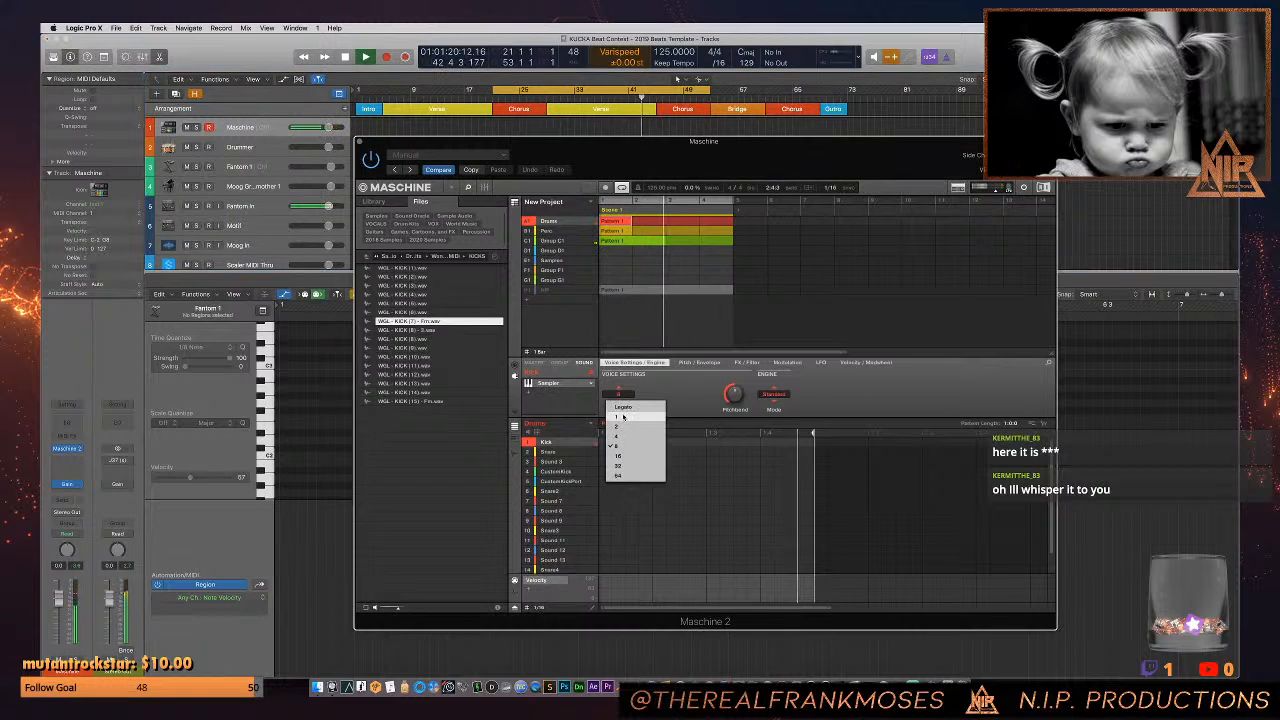
{"action": "left_click", "coordinate": [623, 418]}
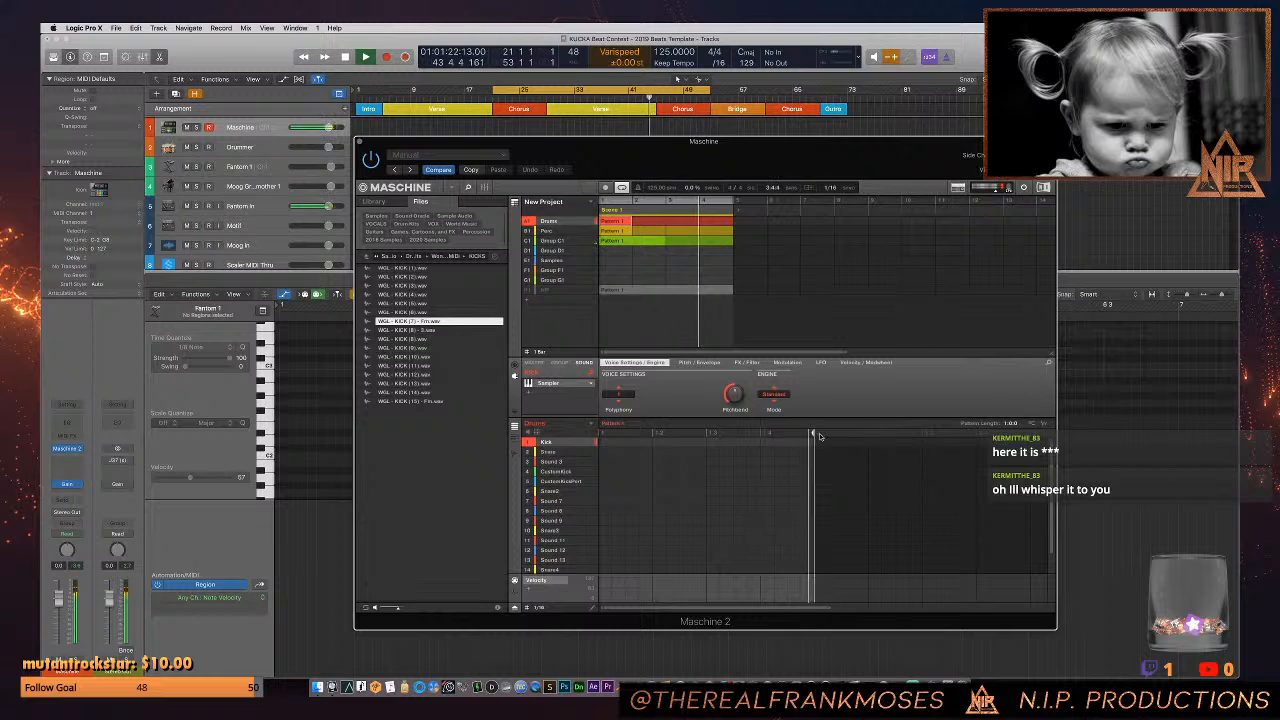
{"action": "left_click_drag", "start_coordinate": [819, 436], "coordinate": [955, 441]}
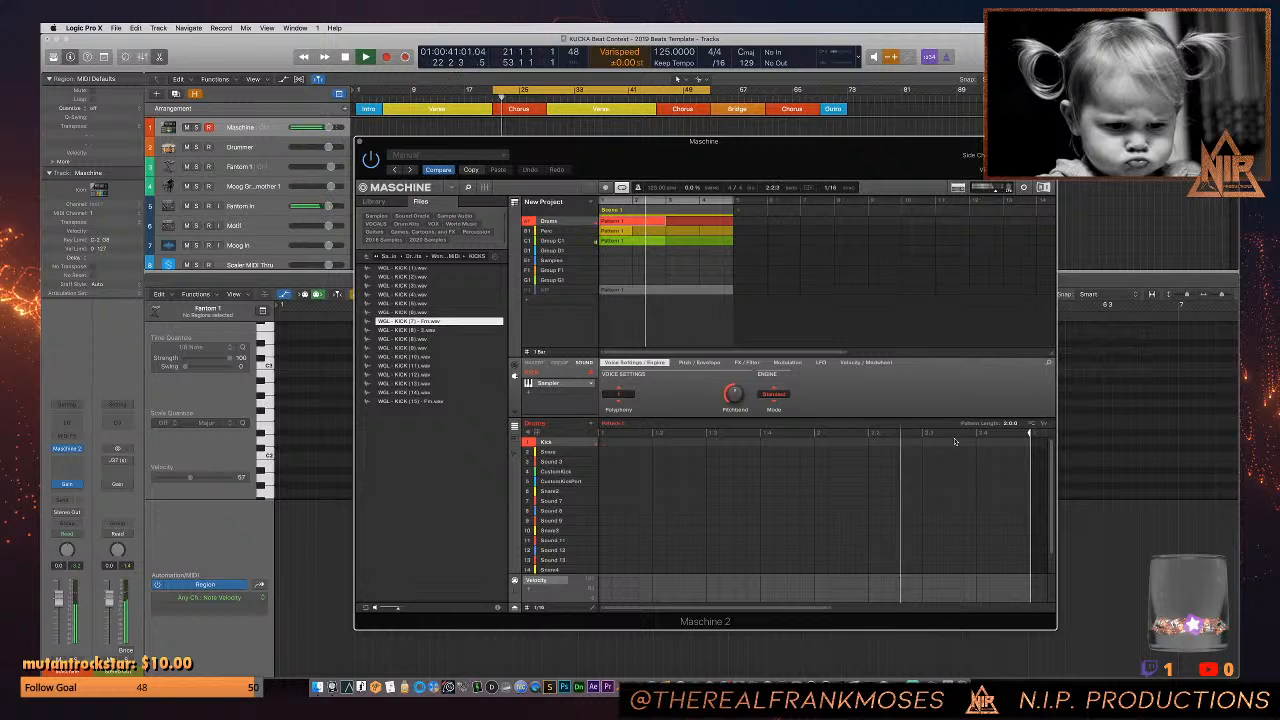
- Record kick hits into the two-bar Drums pattern and delete the stray hit at the pattern's end
{"action": "key", "text": "r"}
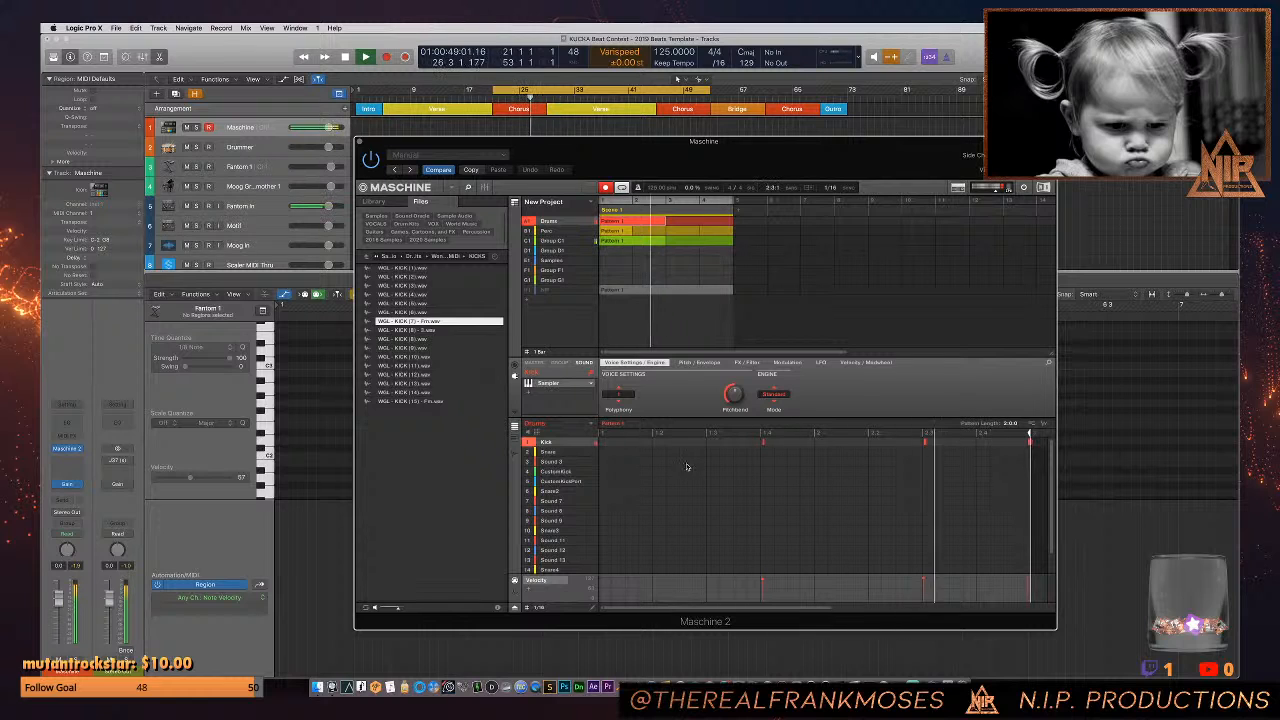
{"action": "left_click_drag", "start_coordinate": [686, 466], "coordinate": [1037, 447]}
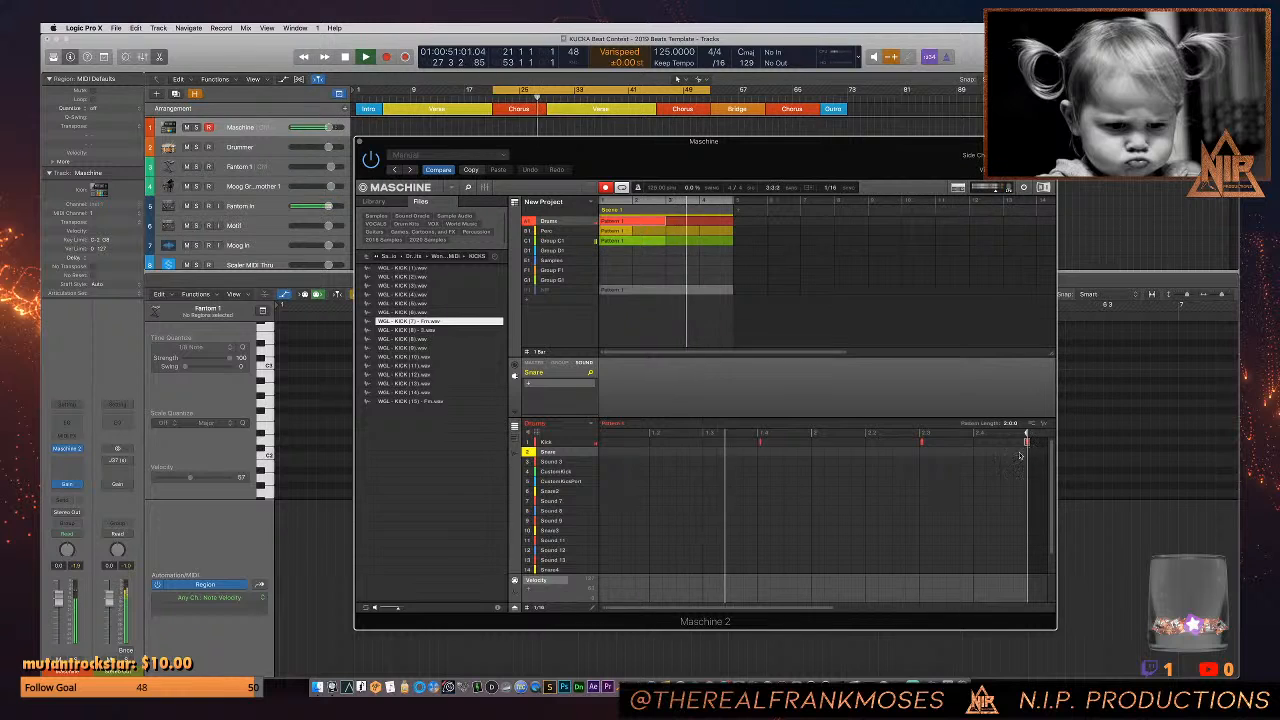
{"action": "key", "text": "Delete"}
{"action": "left_click_drag", "start_coordinate": [828, 439], "coordinate": [723, 442]}
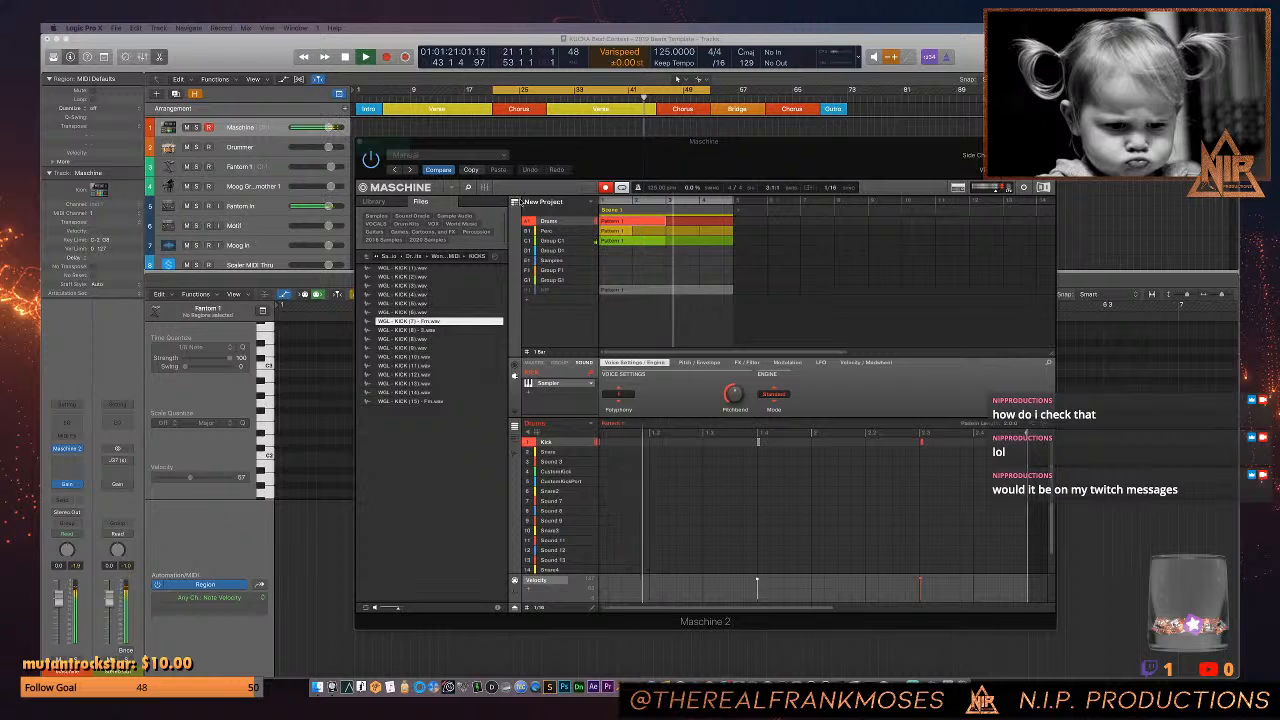
- Add three kick notes to the Drums pattern, one half a beat into bar 1 and two early in bar 2
{"action": "left_click", "coordinate": [617, 424]}
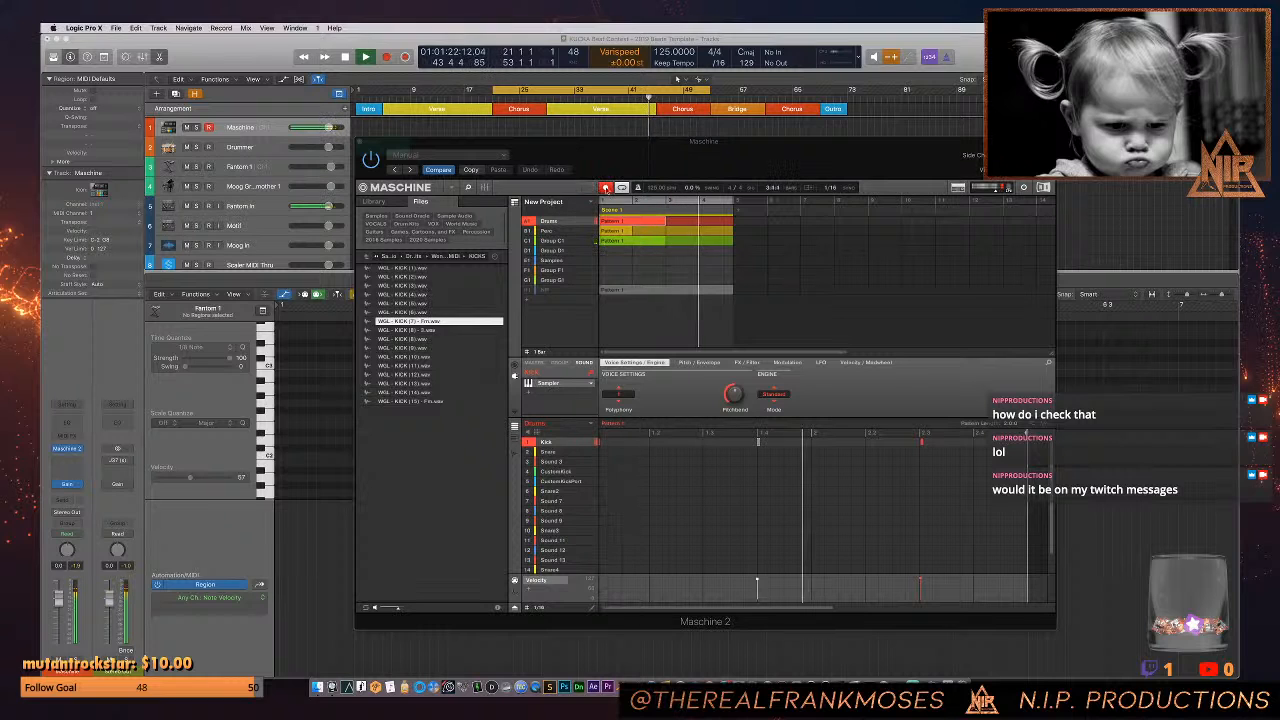
{"action": "left_click", "coordinate": [627, 442]}
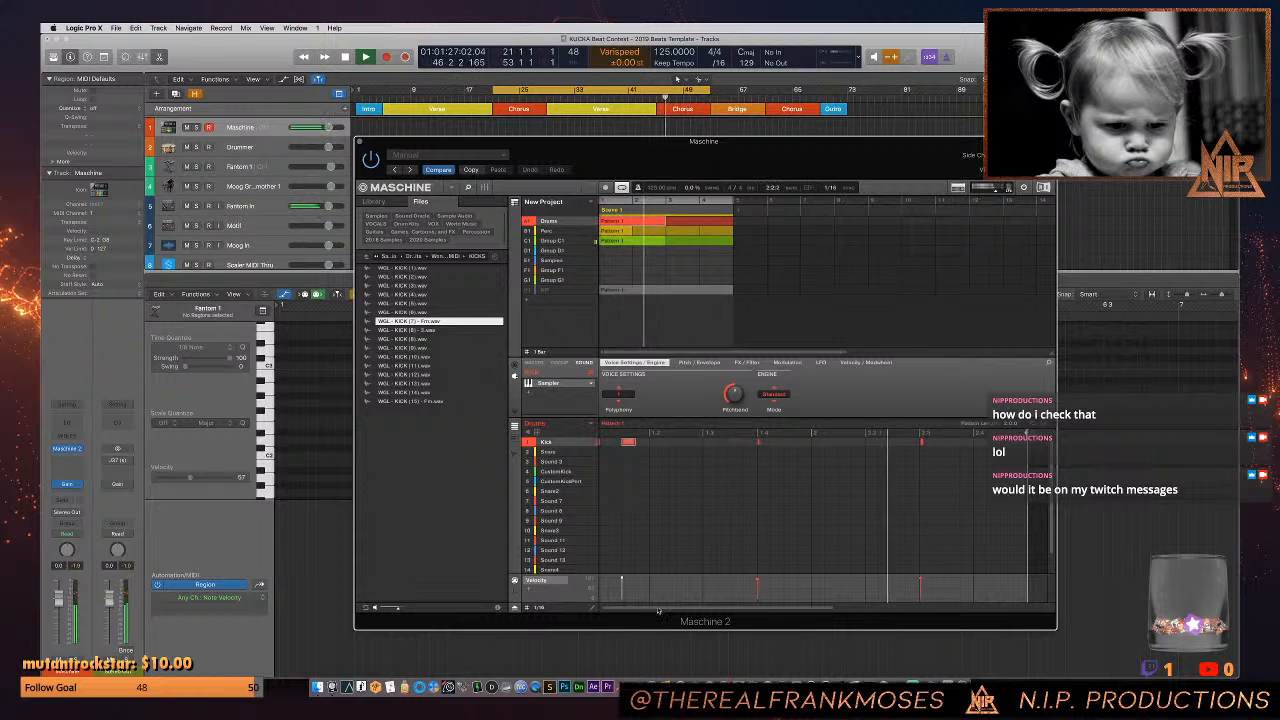
{"action": "double_click", "coordinate": [846, 442]}
{"action": "double_click", "coordinate": [874, 442]}
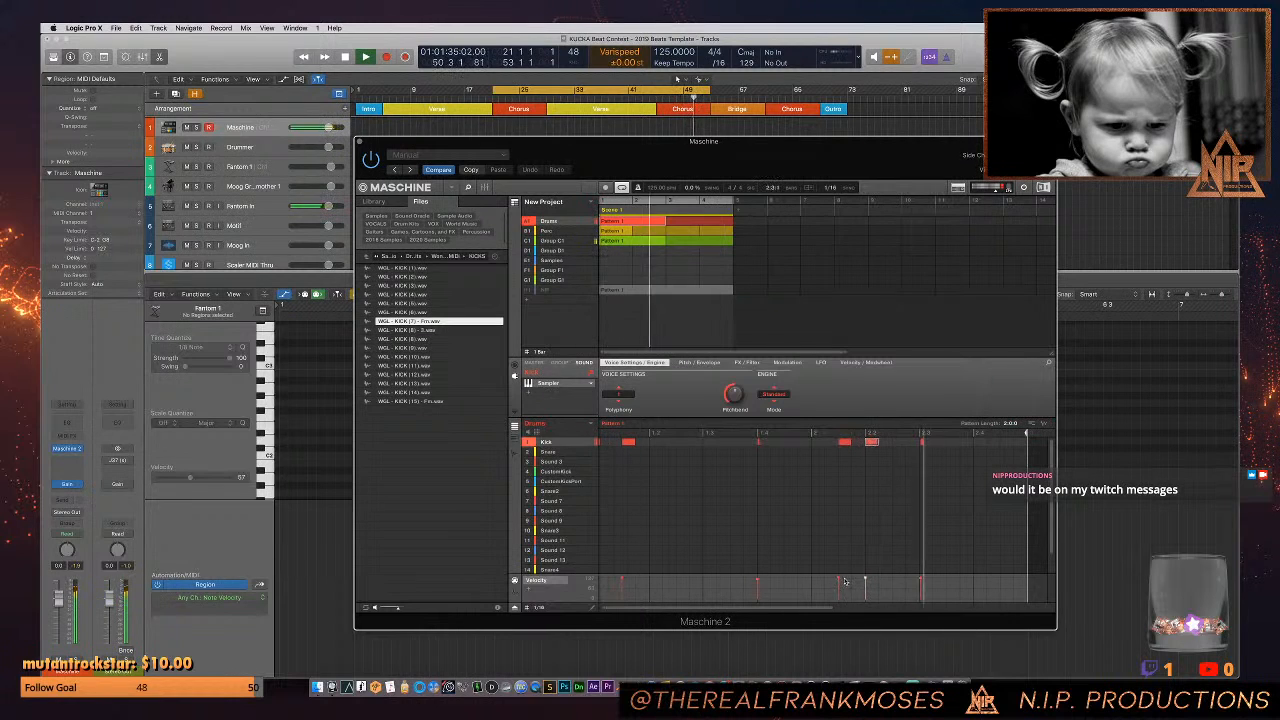
- Move the last kick note in bar 2 about half a beat later, past beat 2.3
{"action": "left_click", "coordinate": [913, 455]}
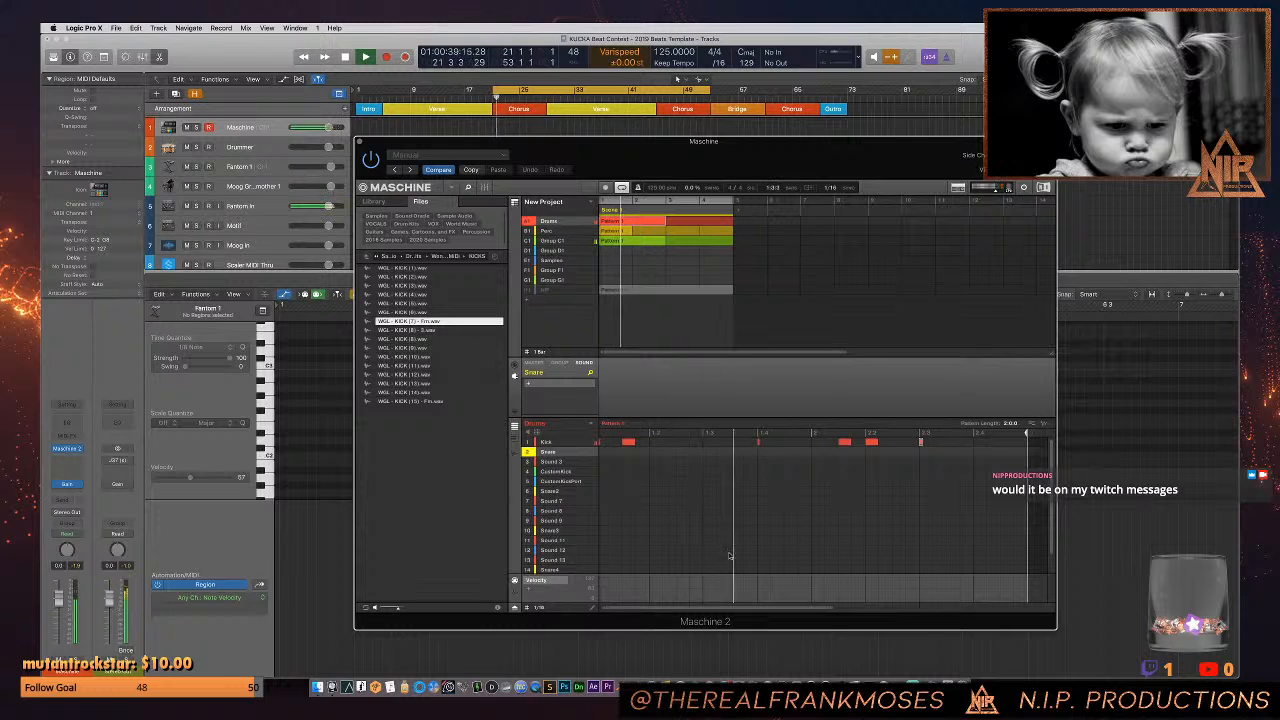
{"action": "scroll", "coordinate": [773, 451], "scroll_direction": "down", "scroll_amount": 3}
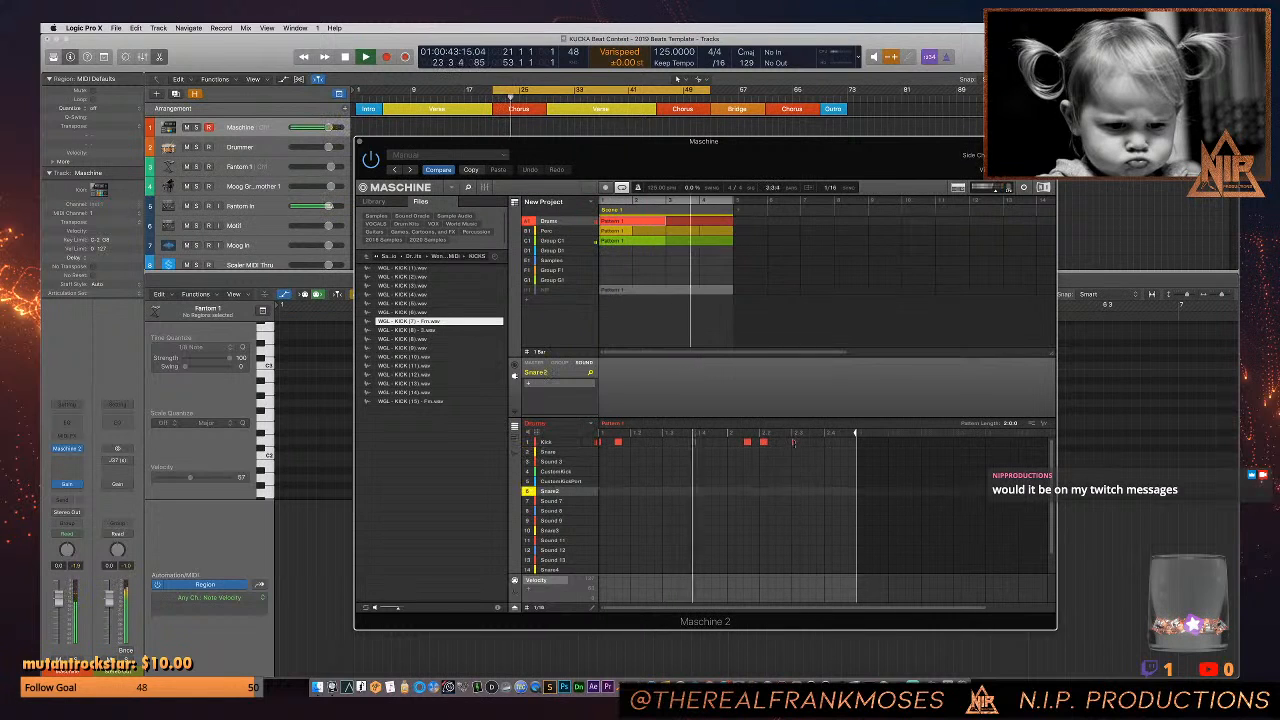
{"action": "left_click_drag", "start_coordinate": [793, 443], "coordinate": [811, 445]}
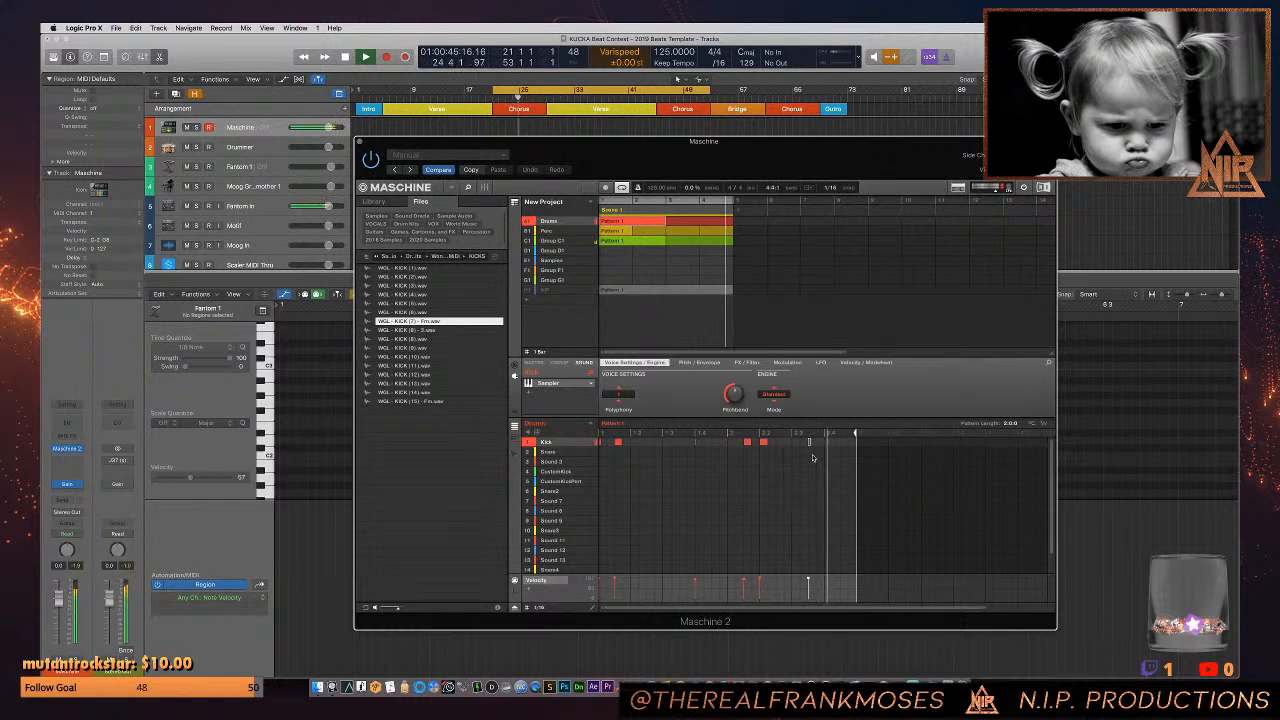
- Load WGL - SNARE (12).wav from the WondaGurl kit's SNARES folder into the Snare sound of the Drums group
{"action": "left_click", "coordinate": [548, 452]}
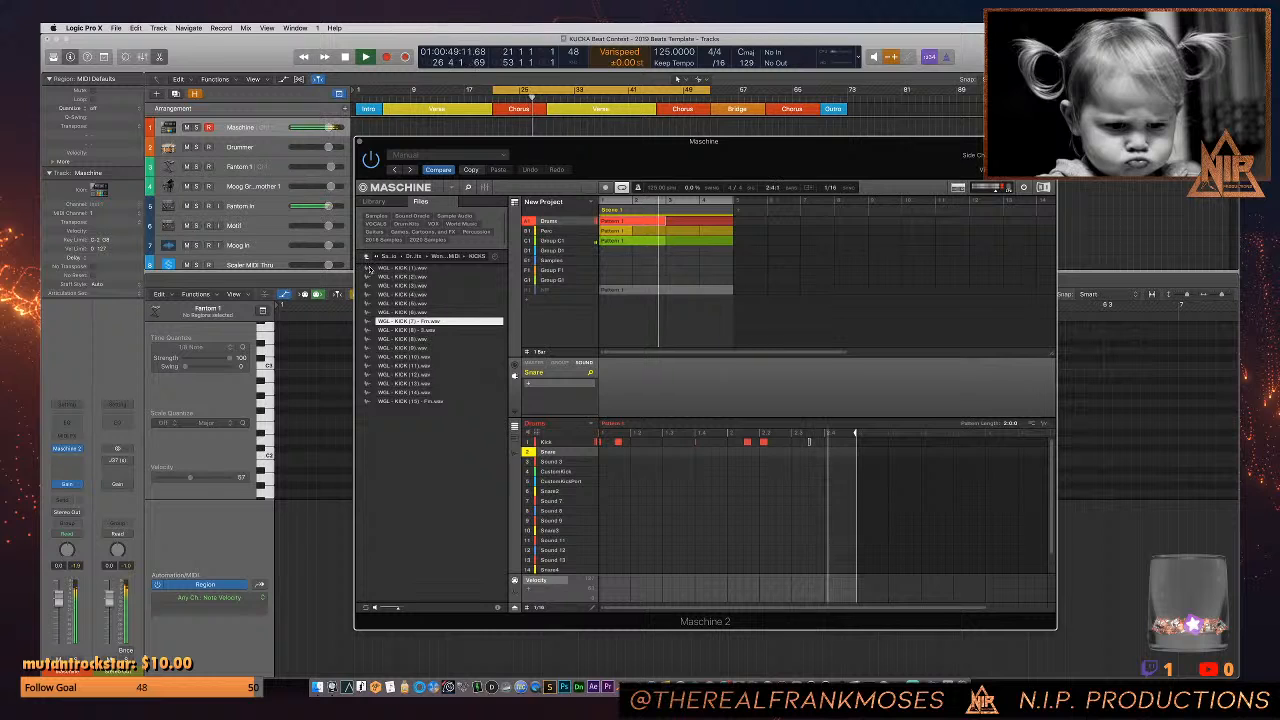
{"action": "left_click", "coordinate": [367, 258]}
{"action": "double_click", "coordinate": [410, 339]}
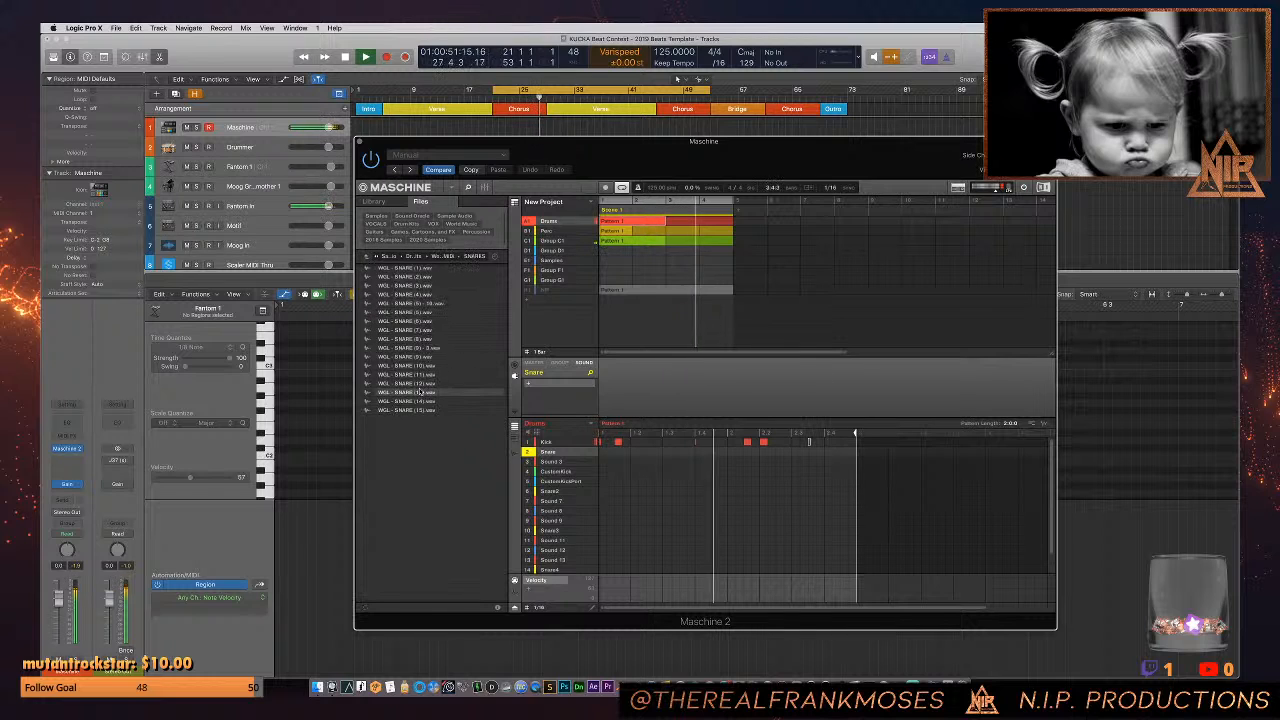
{"action": "left_click", "coordinate": [430, 392]}
{"action": "left_click", "coordinate": [430, 384]}
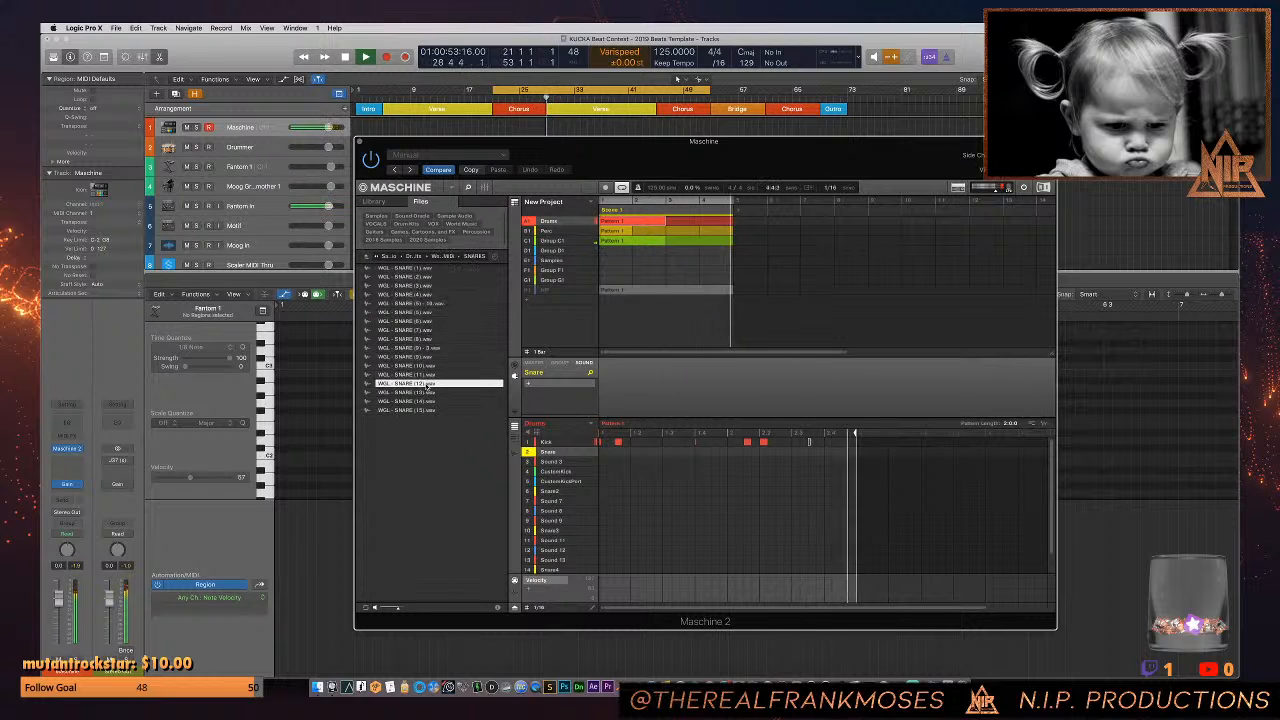
{"action": "double_click", "coordinate": [430, 383]}
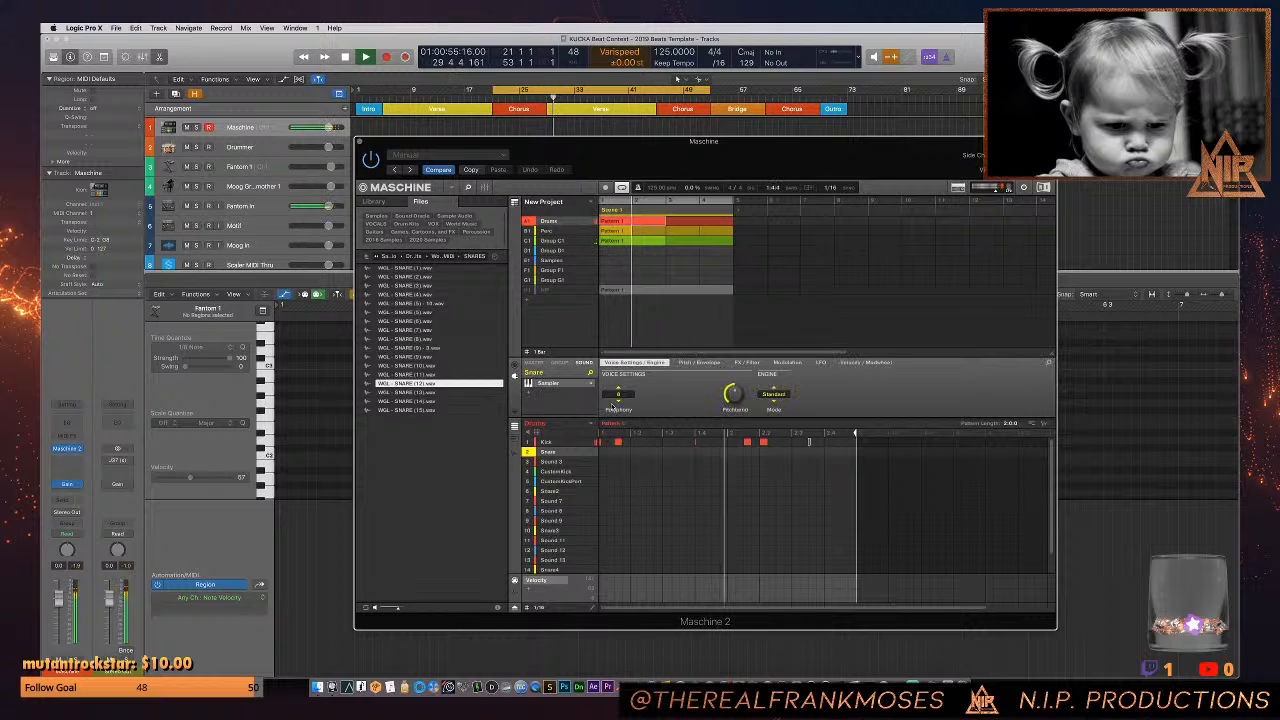
- Set the Snare sound's polyphony to 1 and record snare hits on the third beat of both bars
{"action": "left_click", "coordinate": [618, 395]}
{"action": "left_click", "coordinate": [620, 417]}
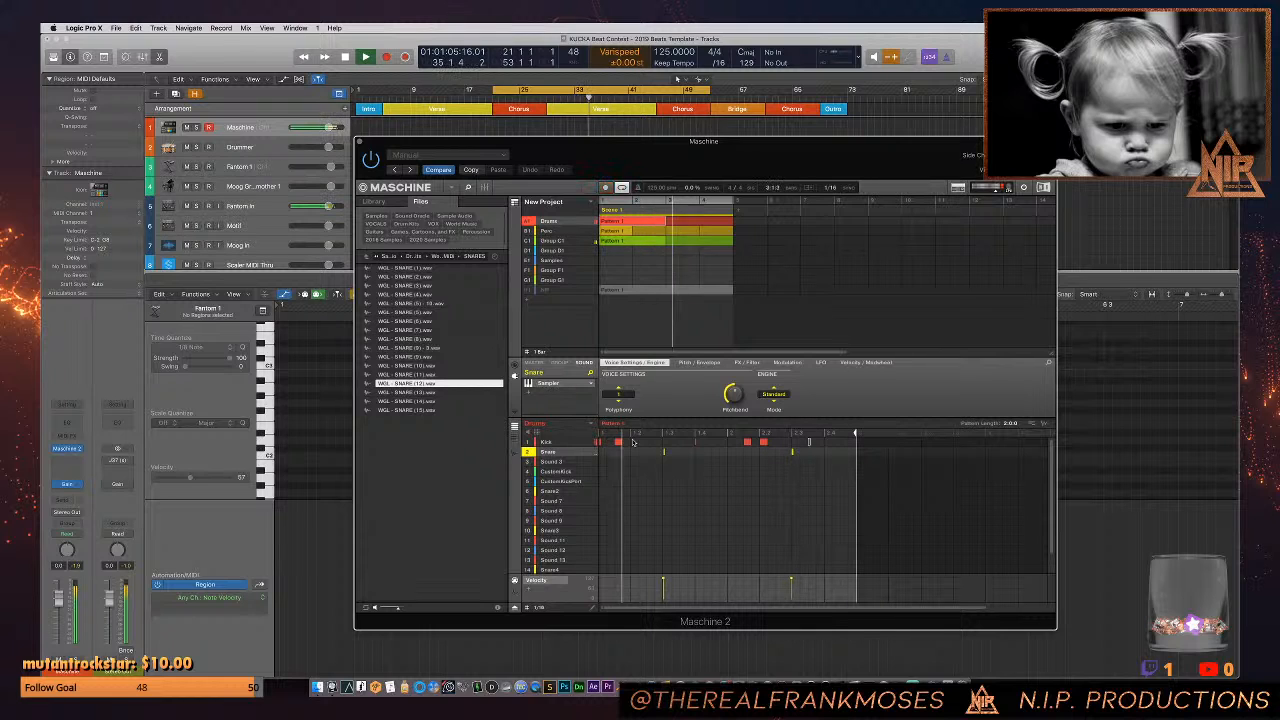
{"action": "left_click_drag", "start_coordinate": [637, 466], "coordinate": [844, 456]}
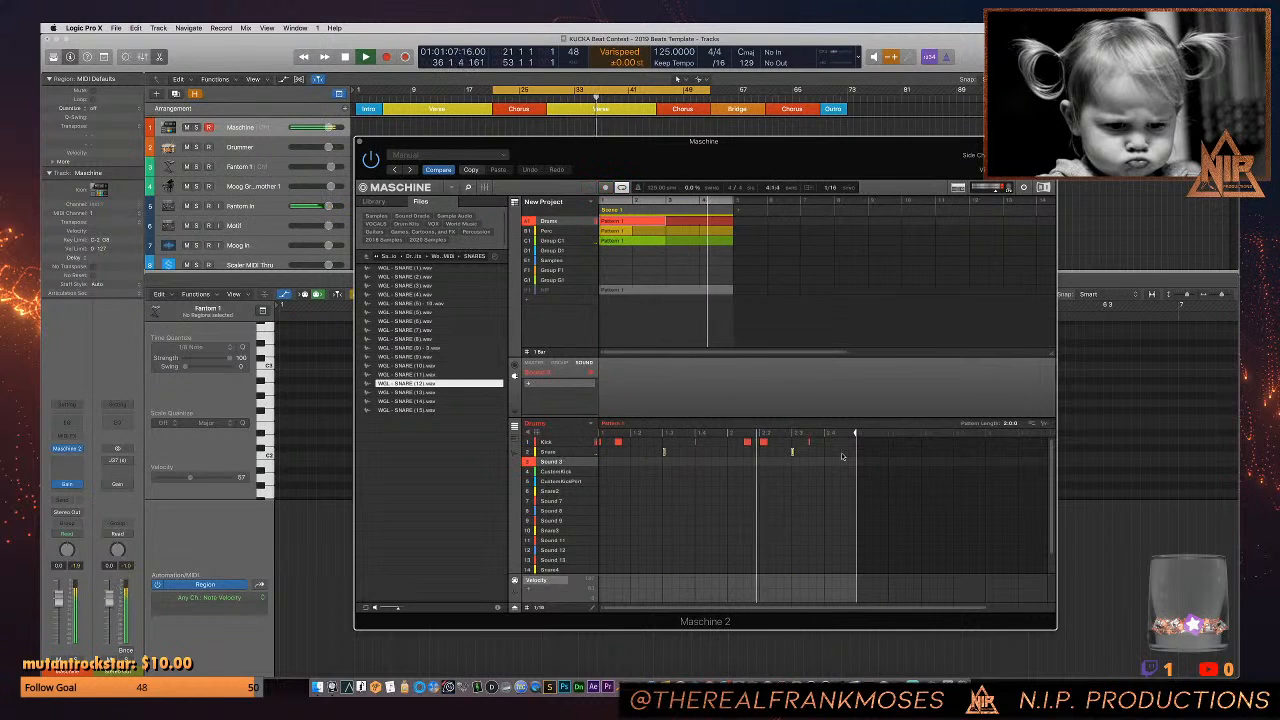
- Load the WGL - HIHAT (4) sample from the WondaGurl Life MIDI kit's HI-HATS folder into Sound 1 of the Perc group
{"action": "left_click", "coordinate": [548, 231]}
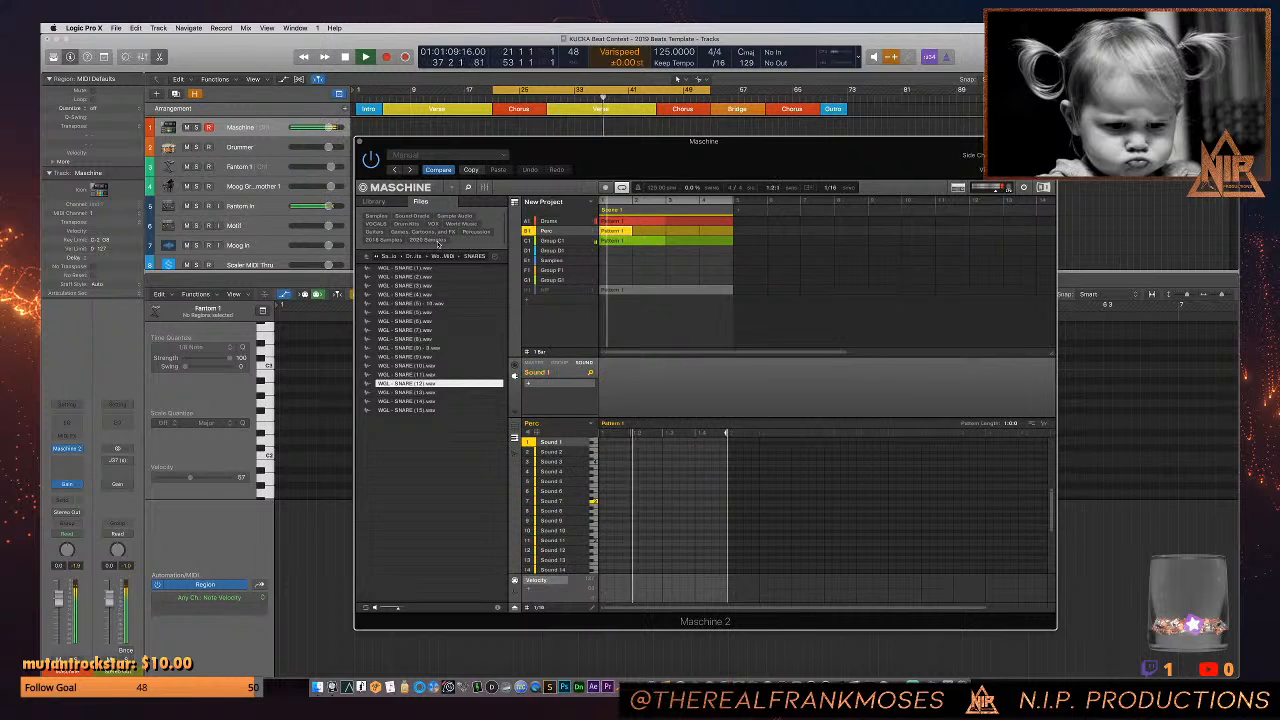
{"action": "left_click", "coordinate": [413, 227]}
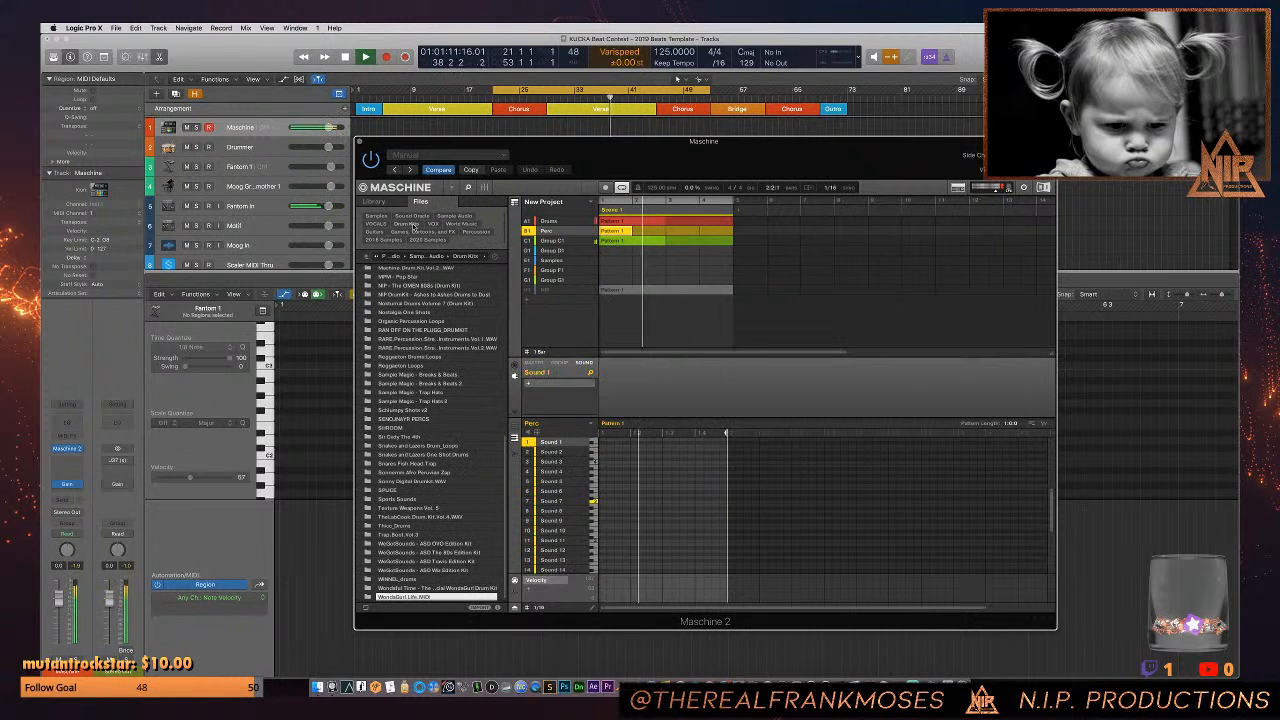
{"action": "double_click", "coordinate": [432, 597]}
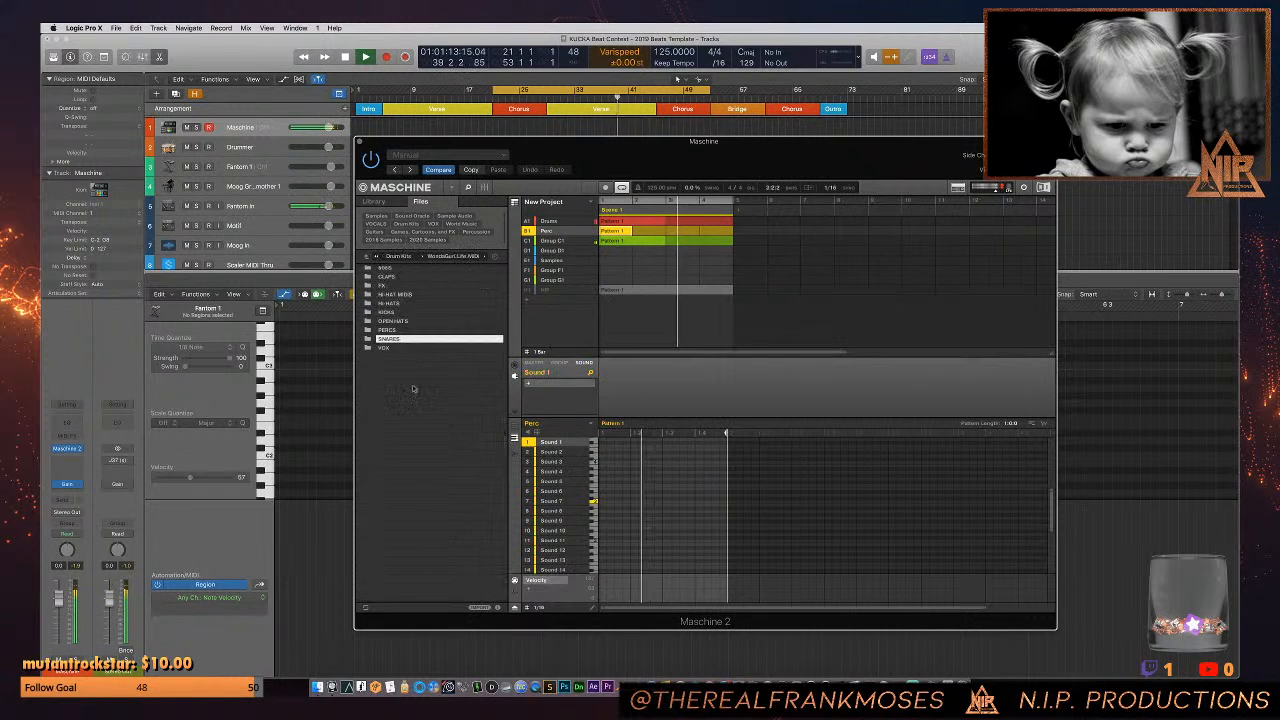
{"action": "double_click", "coordinate": [405, 302]}
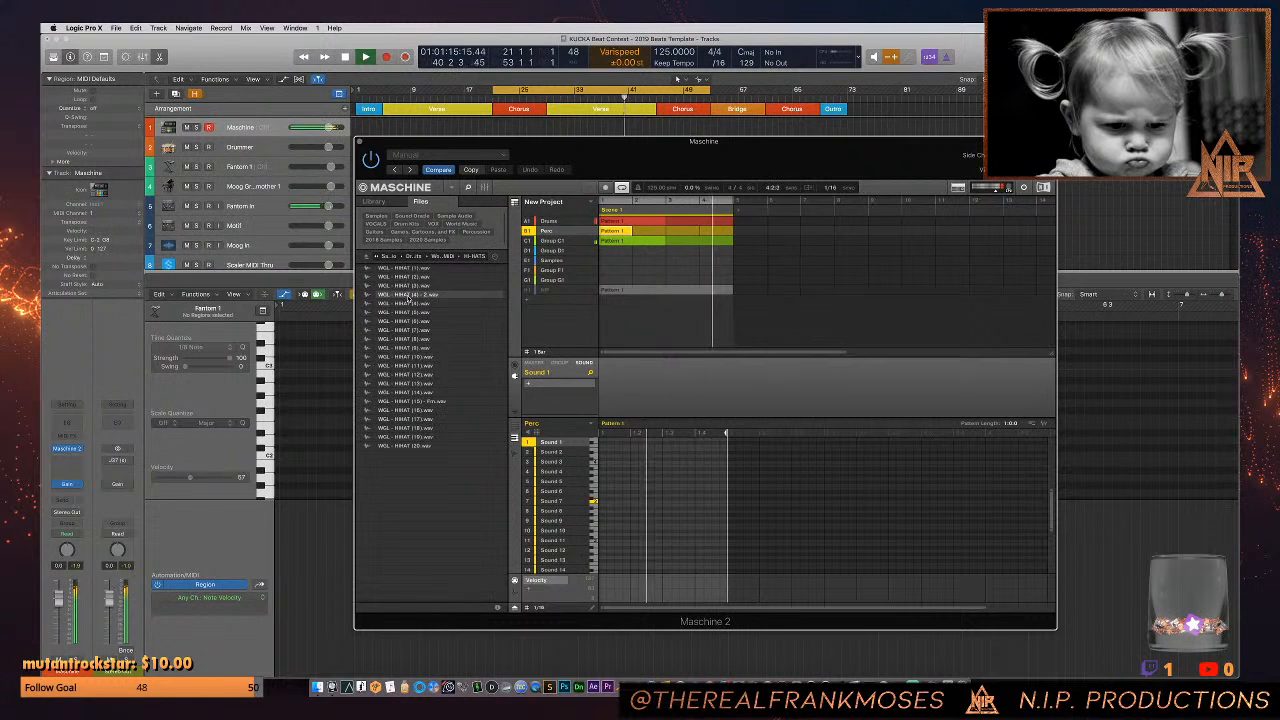
{"action": "left_click_drag", "start_coordinate": [406, 295], "coordinate": [541, 440]}
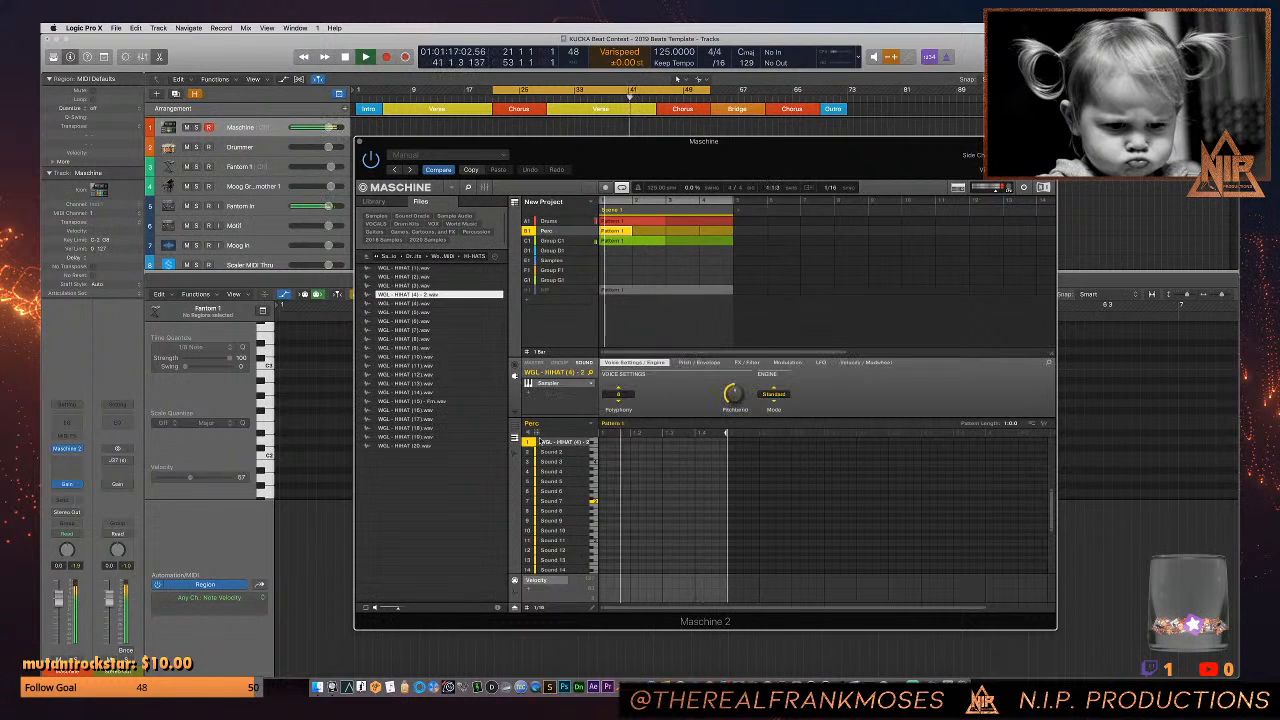
- Set the hi-hat sound's polyphony to 1 and lengthen the Perc pattern to 4 bars
{"action": "left_click", "coordinate": [618, 394]}
{"action": "left_click", "coordinate": [622, 417]}
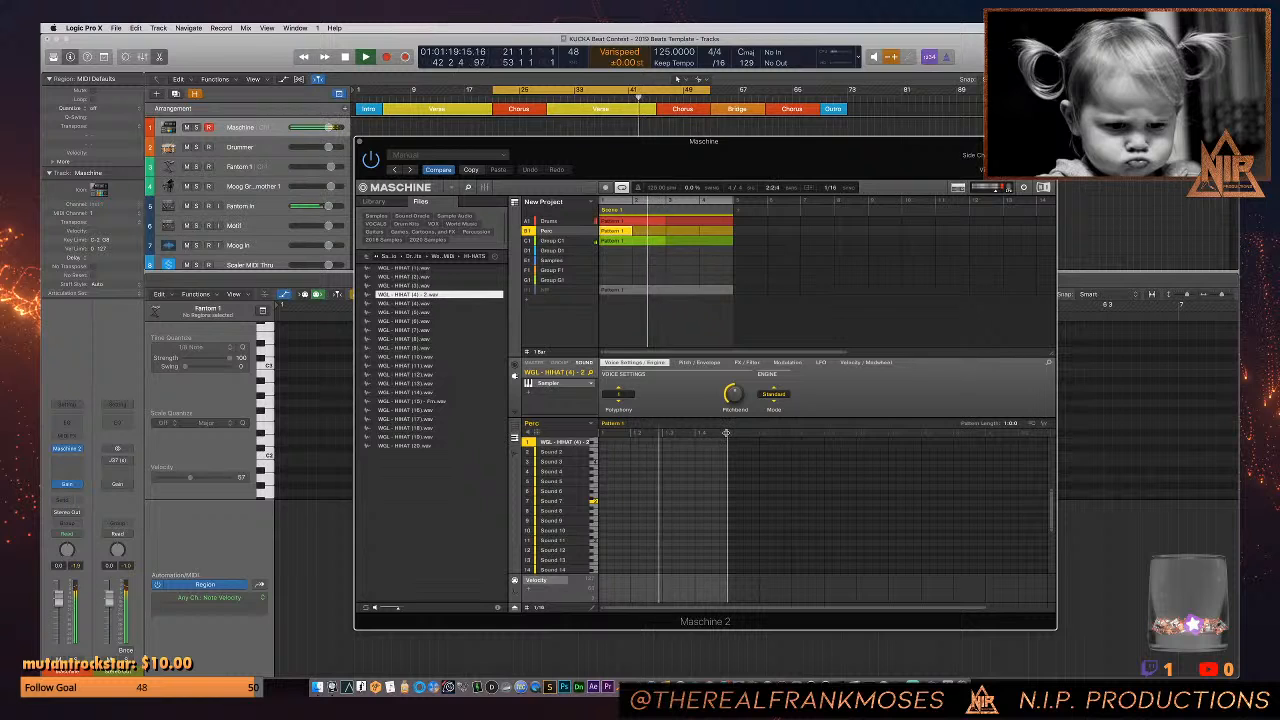
{"action": "left_click_drag", "start_coordinate": [758, 437], "coordinate": [1051, 433]}
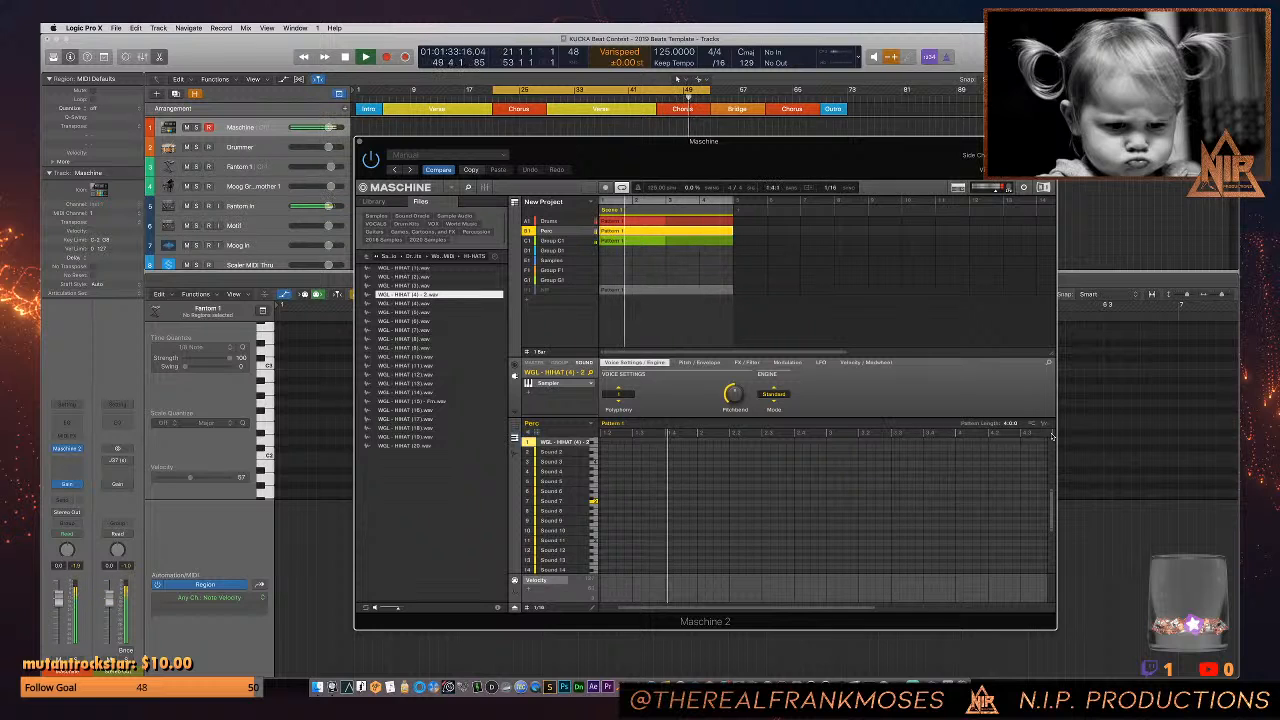
- Record a hi-hat part across the four-bar Perc pattern and select all its notes
{"action": "key", "text": "r"}
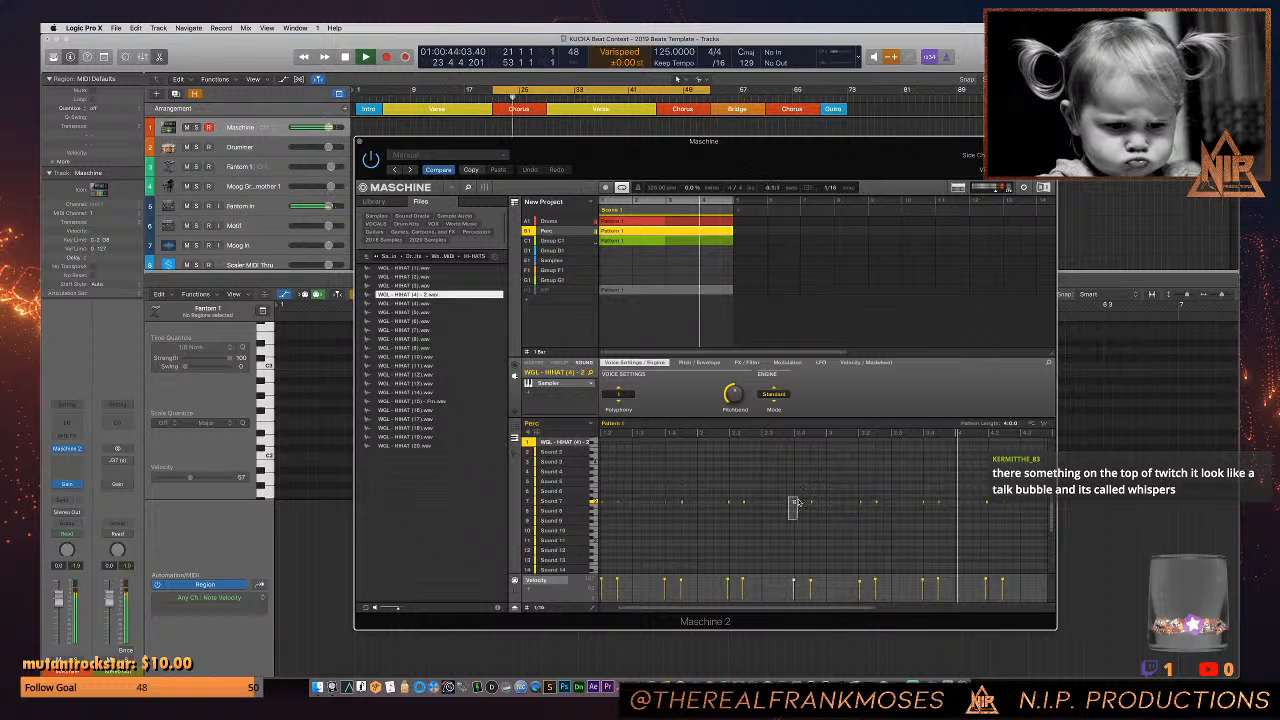
{"action": "double_click", "coordinate": [768, 608]}
{"action": "left_click_drag", "start_coordinate": [892, 514], "coordinate": [398, 490]}
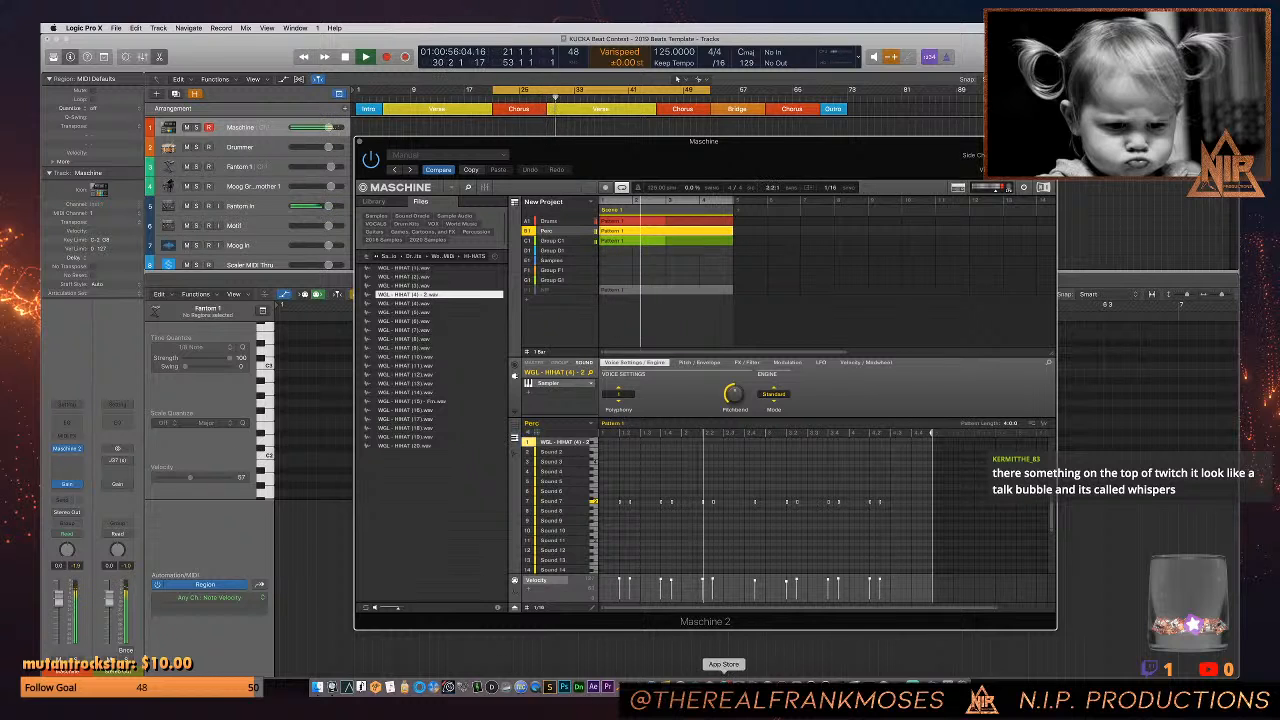
- Switch to Safari, open twitch.tv and return to Logic Pro
{"action": "left_click", "coordinate": [650, 686]}
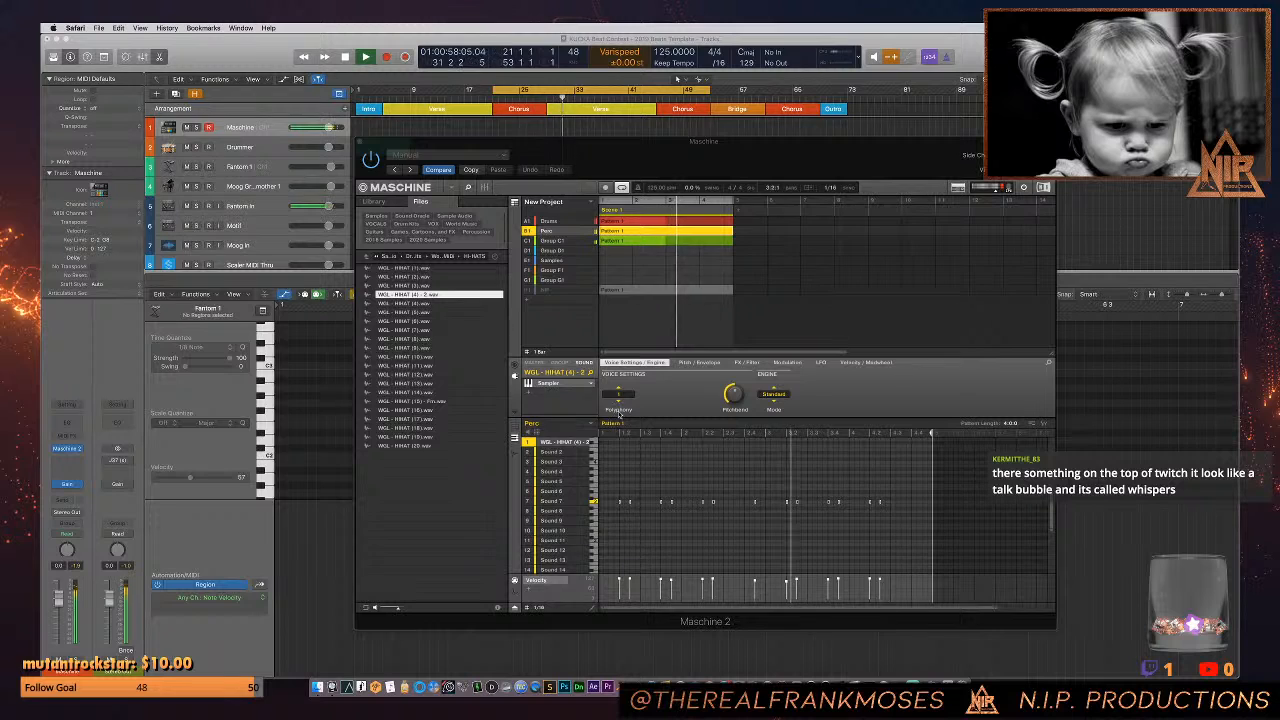
{"action": "type", "text": "twit"}
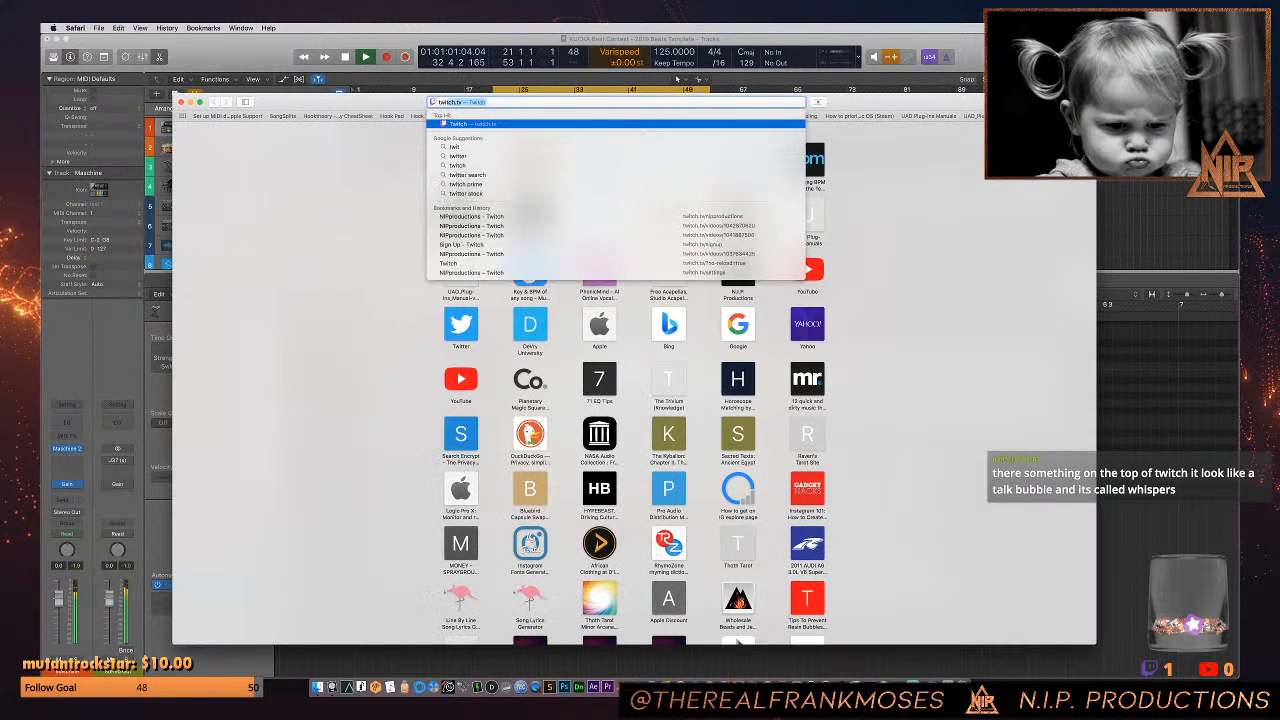
{"action": "key", "text": "Return"}
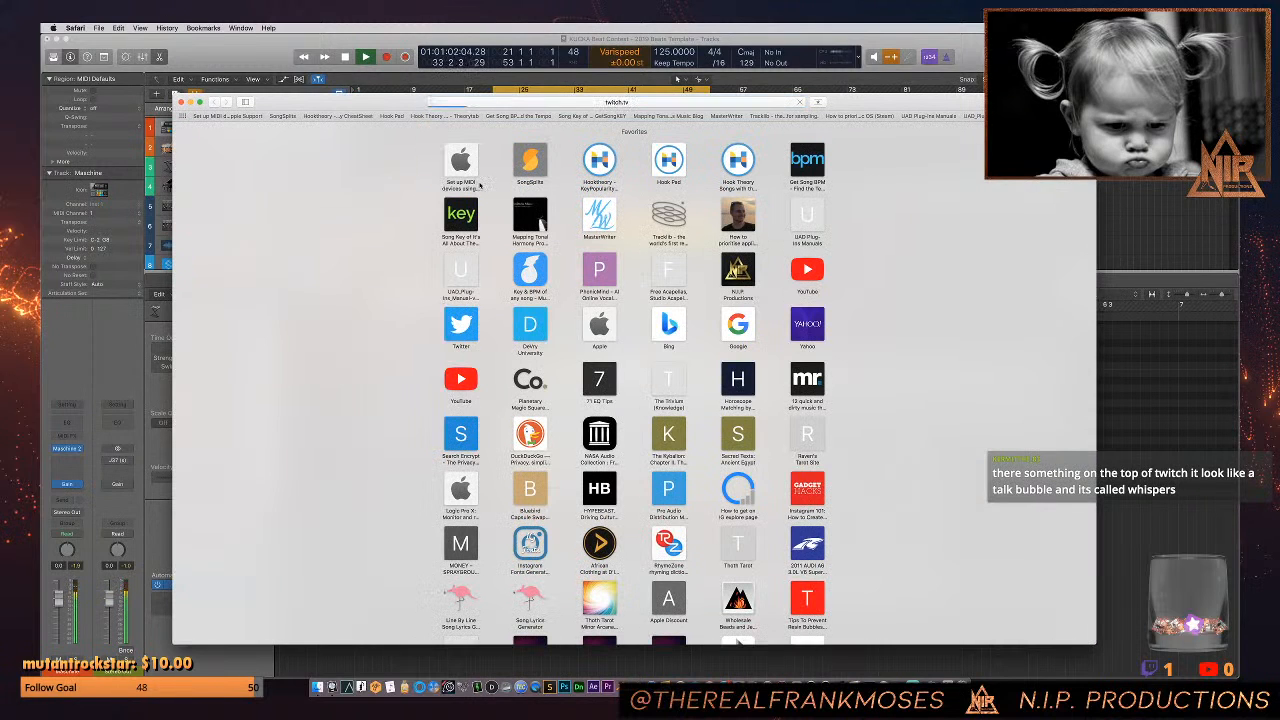
{"action": "key", "text": "super+Tab"}
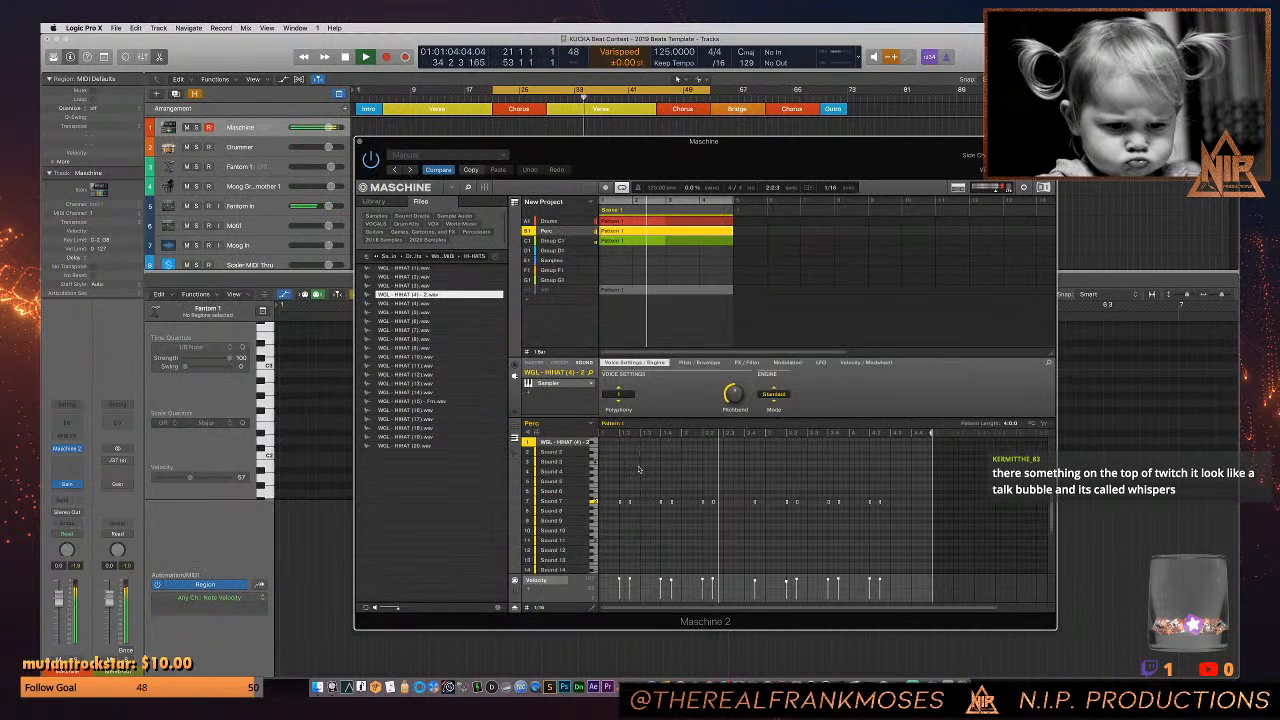
- Load WGL - HIHAT (15) - Fm.wav into Sound 2 of the Perc group
{"action": "left_click", "coordinate": [424, 402]}
{"action": "left_click", "coordinate": [552, 452]}
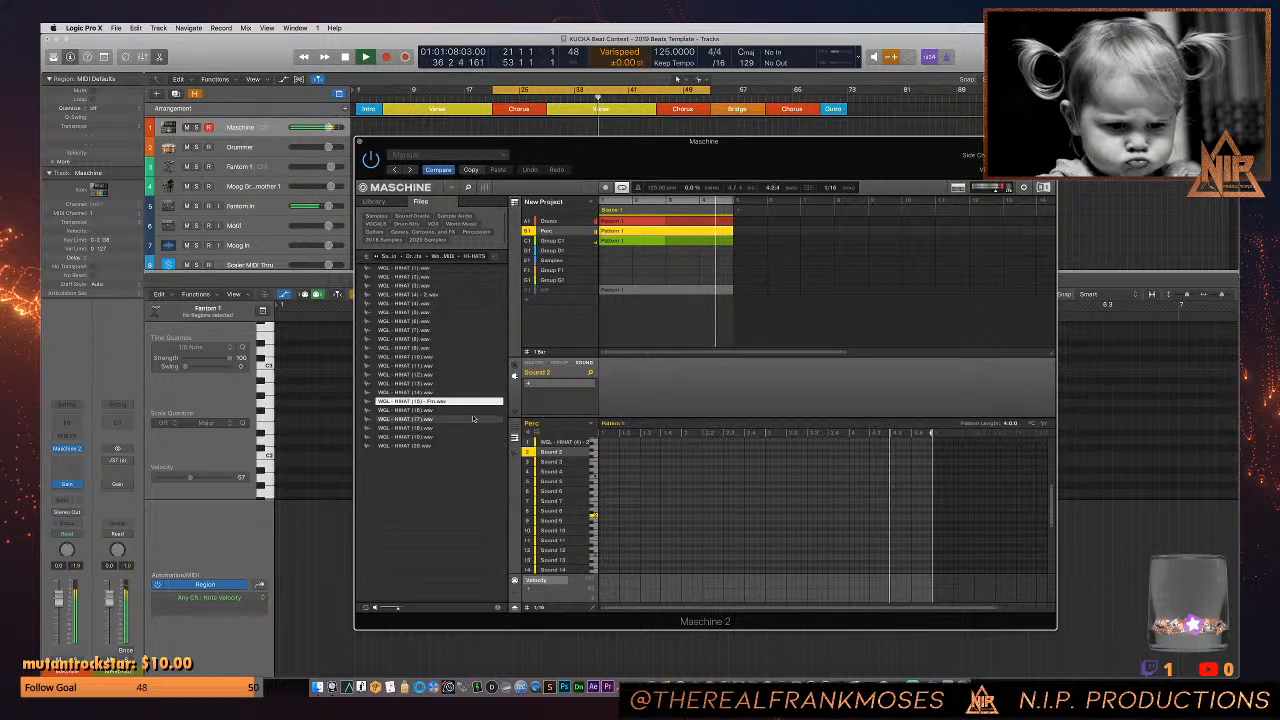
{"action": "double_click", "coordinate": [438, 402]}
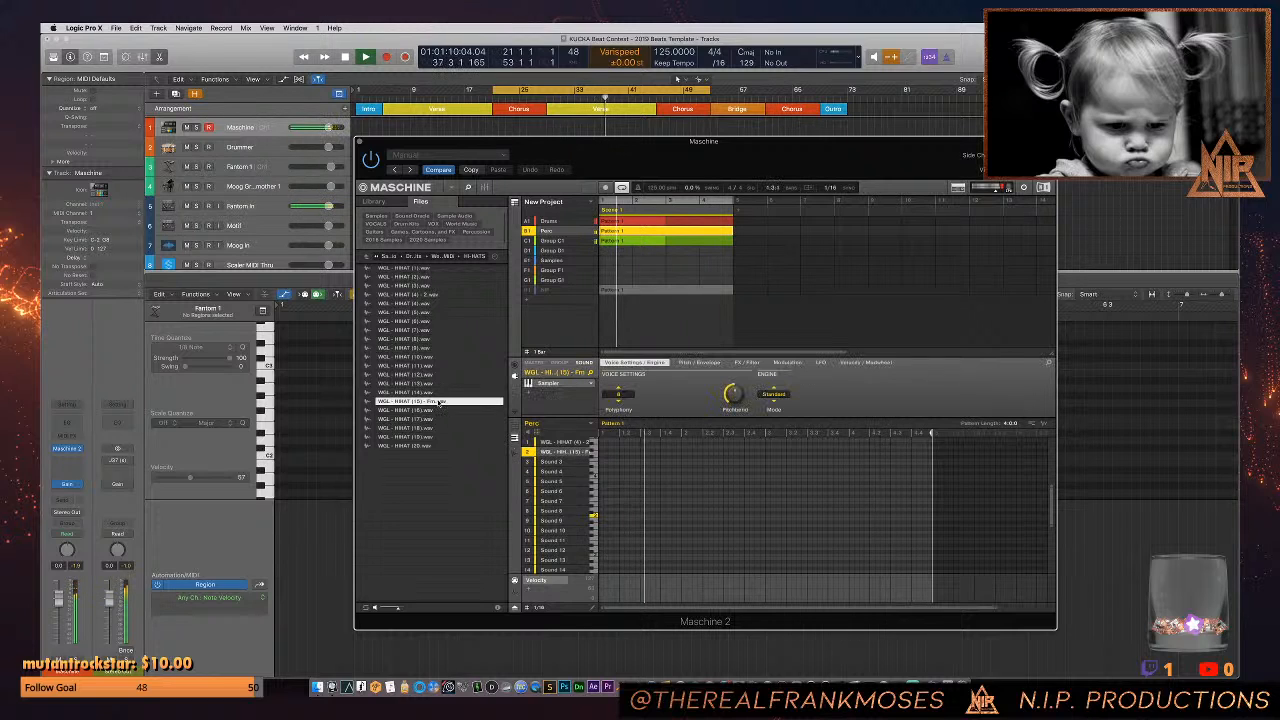
- Set the WGL - HIHAT (15) sound's polyphony to 1 and record its part across the four-bar Perc pattern, undoing unwanted takes
{"action": "left_click", "coordinate": [618, 394]}
{"action": "left_click", "coordinate": [647, 424]}
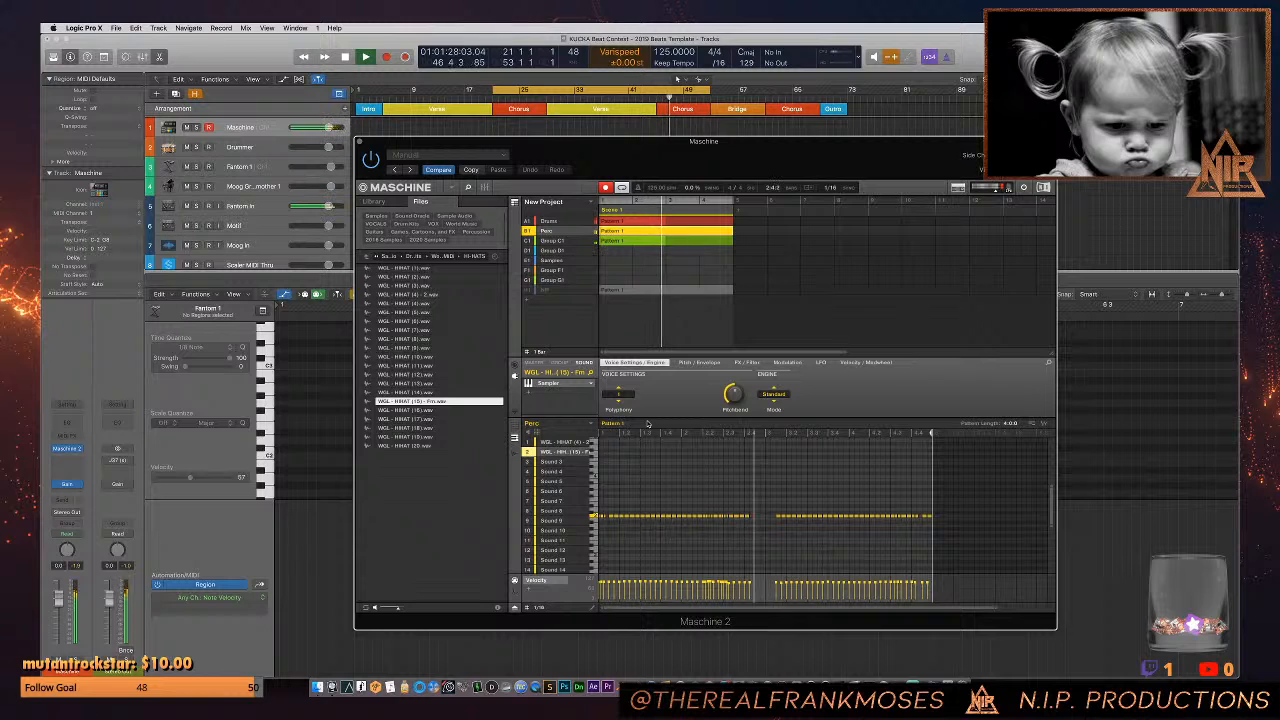
{"action": "key", "text": "super+z"}
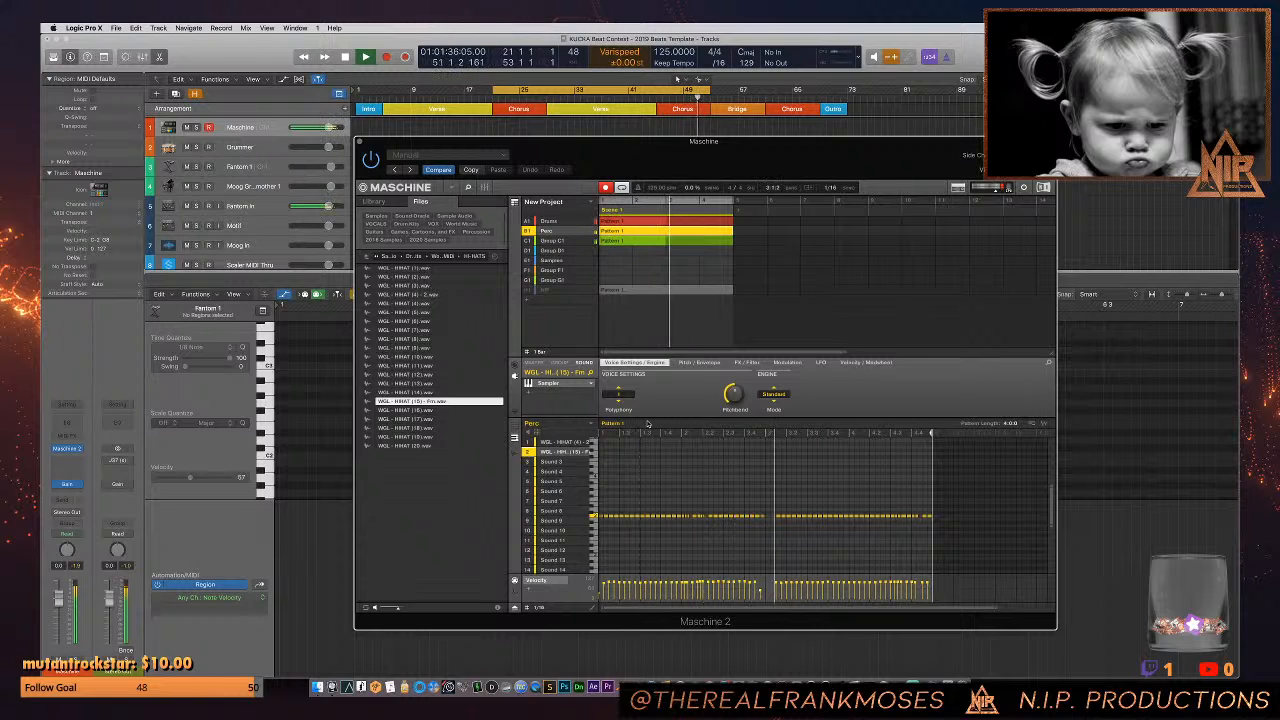
{"action": "key", "text": "super+z"}
{"action": "key", "text": "super+z"}
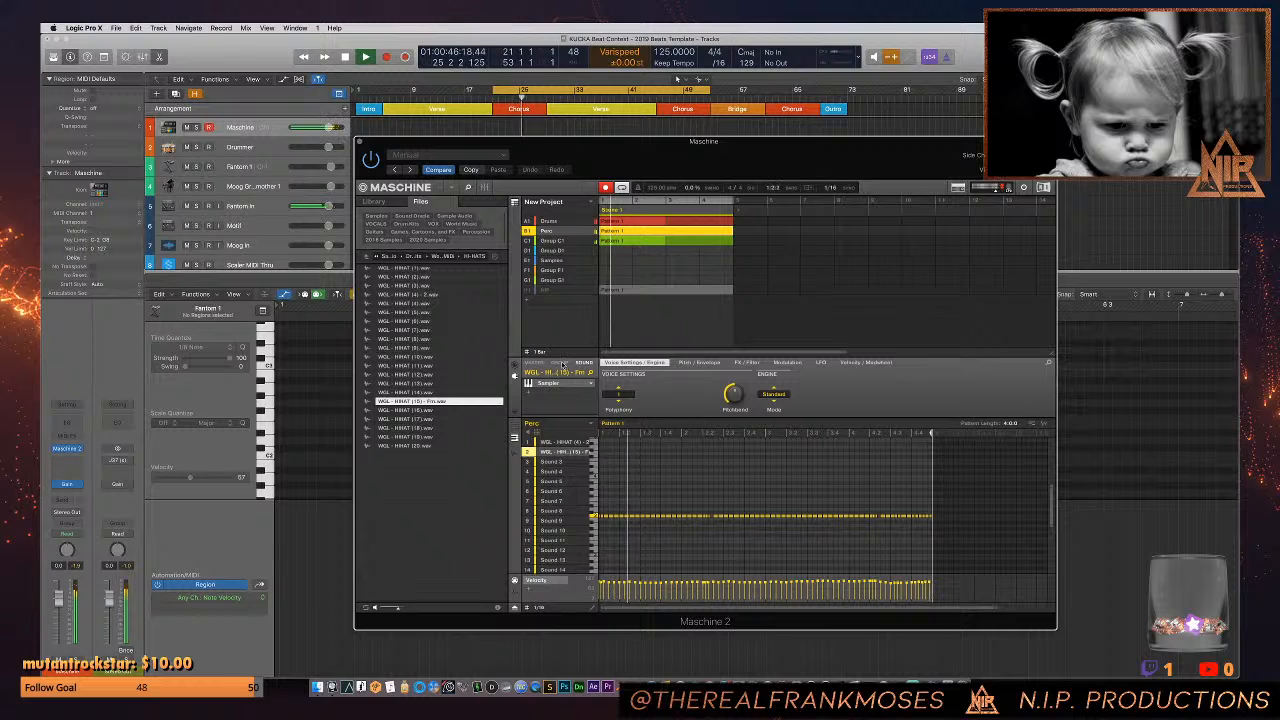
- Switch to Safari and open the SoundCloud link from the new whisper on Twitch
{"action": "left_click", "coordinate": [651, 688]}
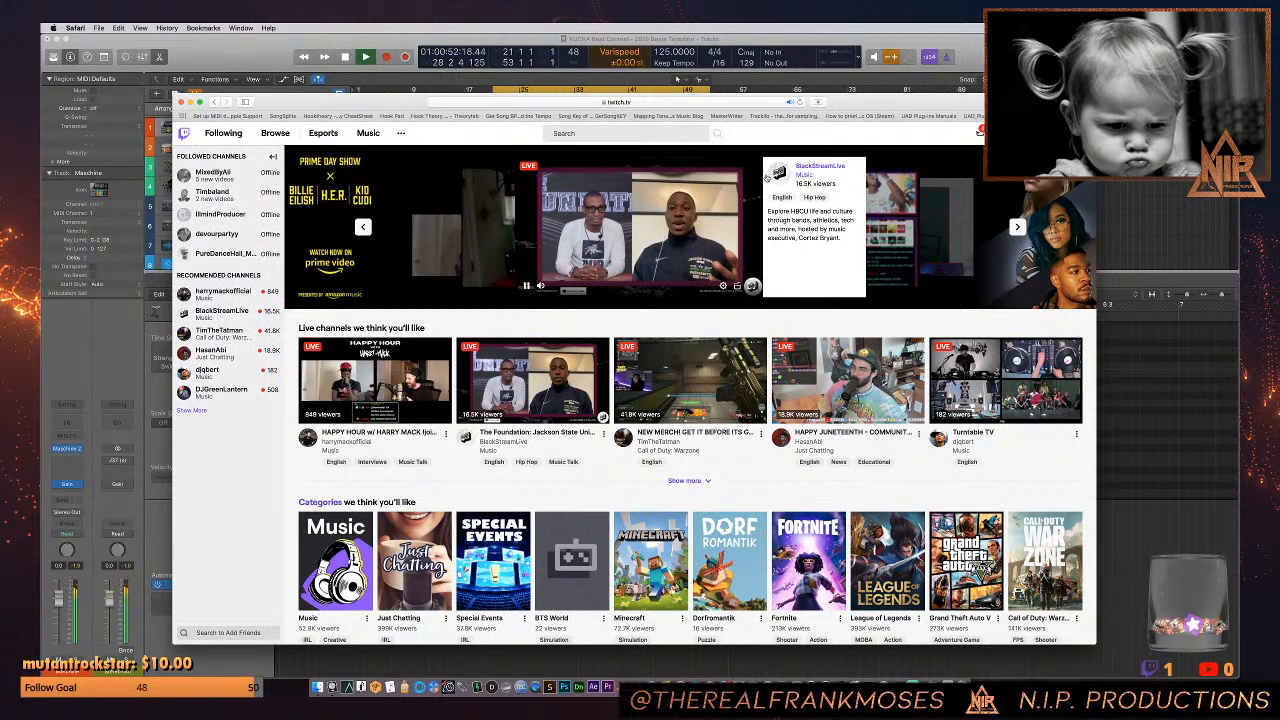
{"action": "left_click", "coordinate": [980, 134]}
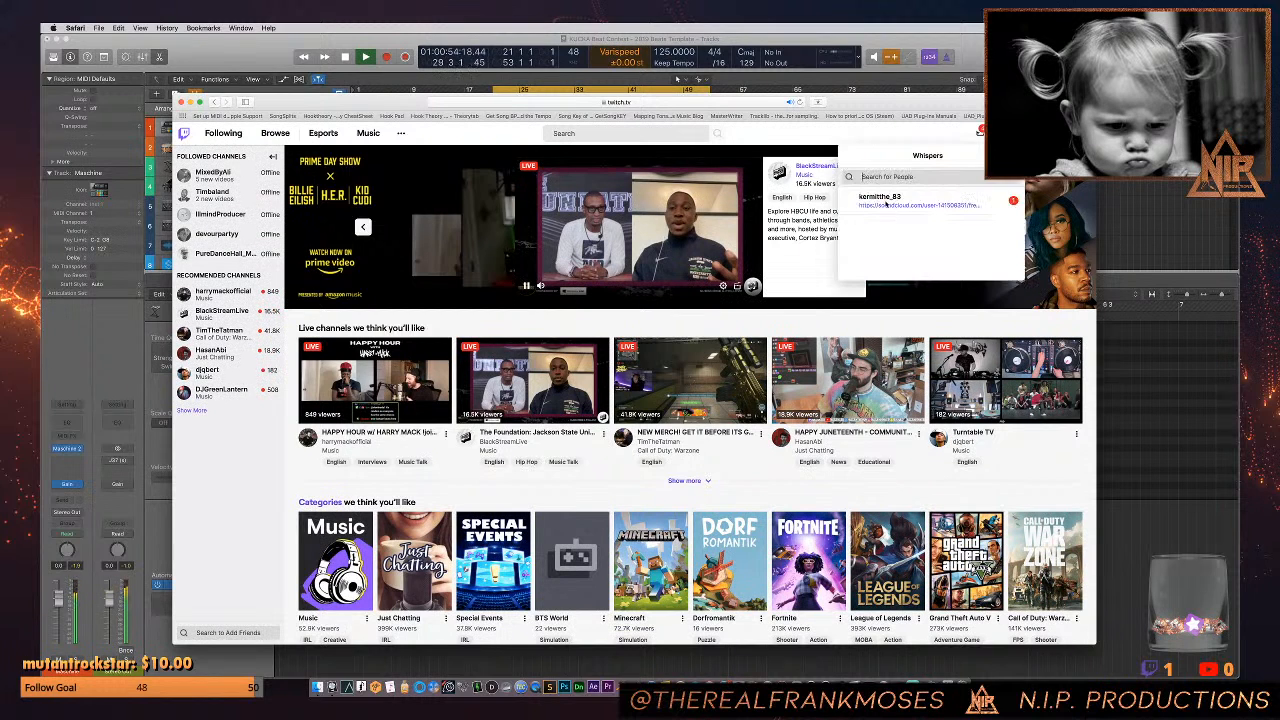
{"action": "left_click", "coordinate": [845, 200]}
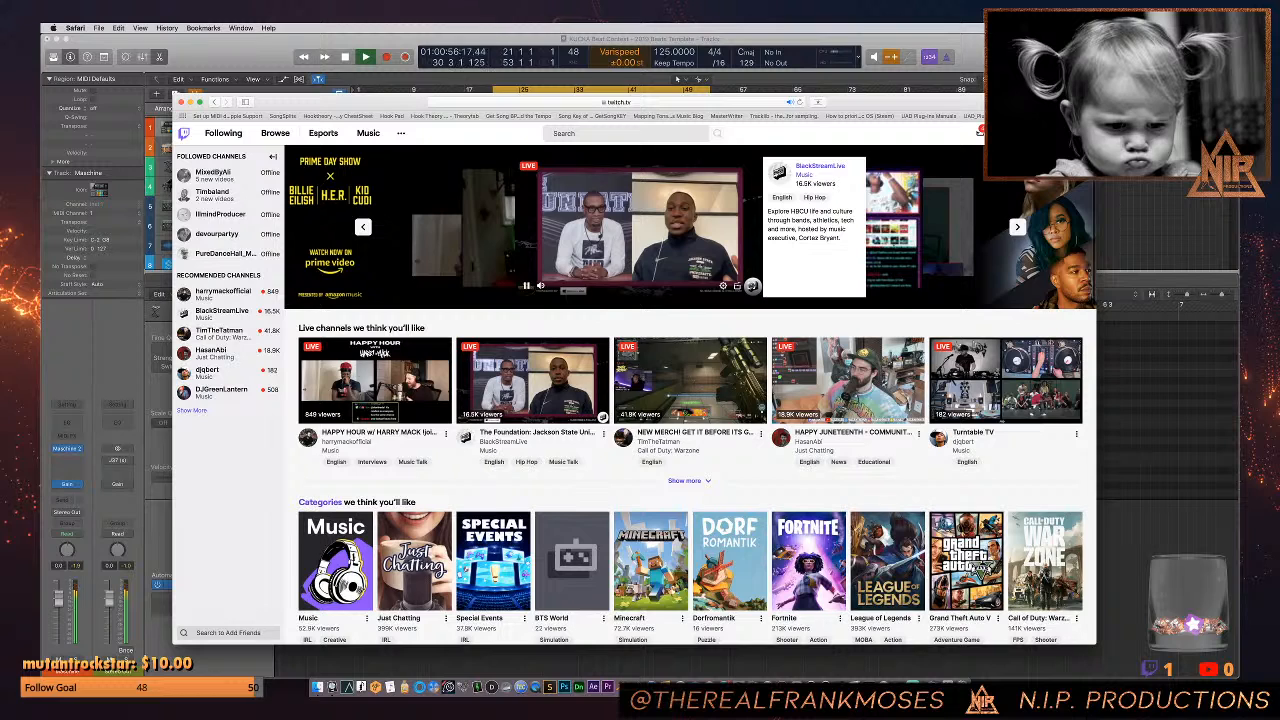
{"action": "left_click", "coordinate": [980, 134]}
{"action": "left_click", "coordinate": [975, 200]}
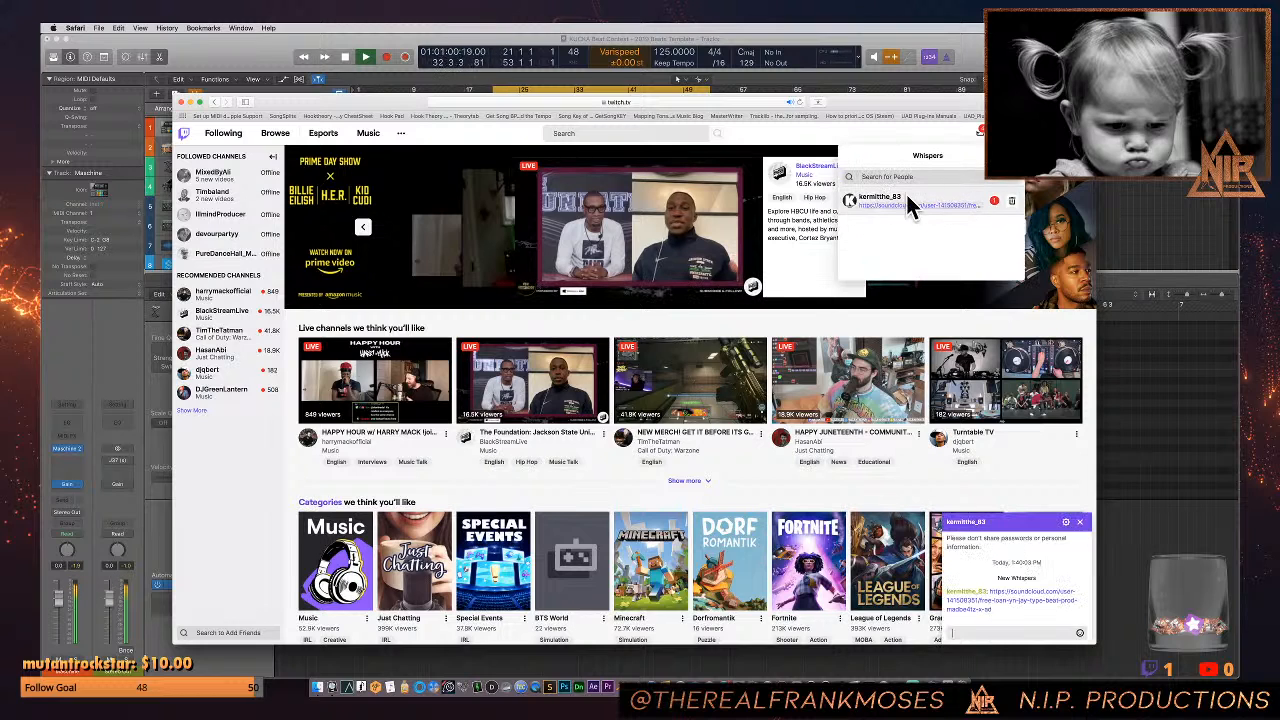
{"action": "left_click", "coordinate": [812, 185]}
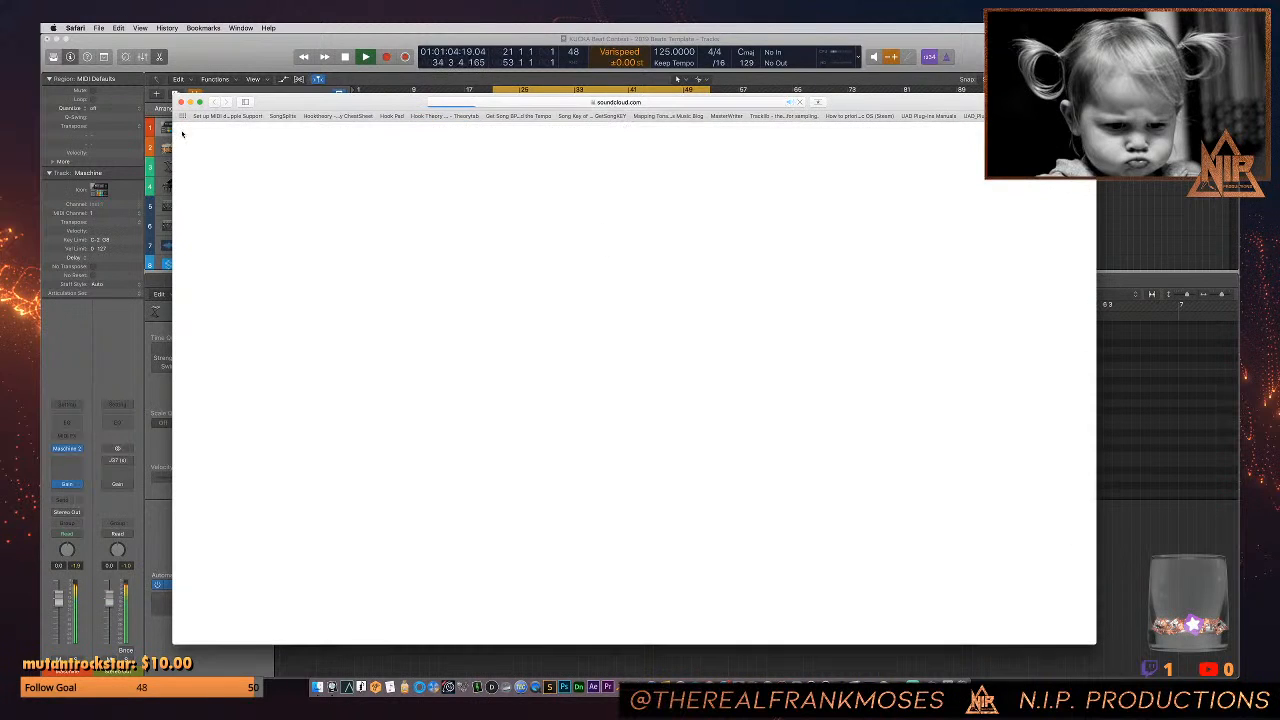
- Back in Logic Pro, set the second hi-hat's LFO sync to Lock, modulate pan, pitch and cutoff, and set its engine mode to S1200
{"action": "left_click", "coordinate": [280, 50]}
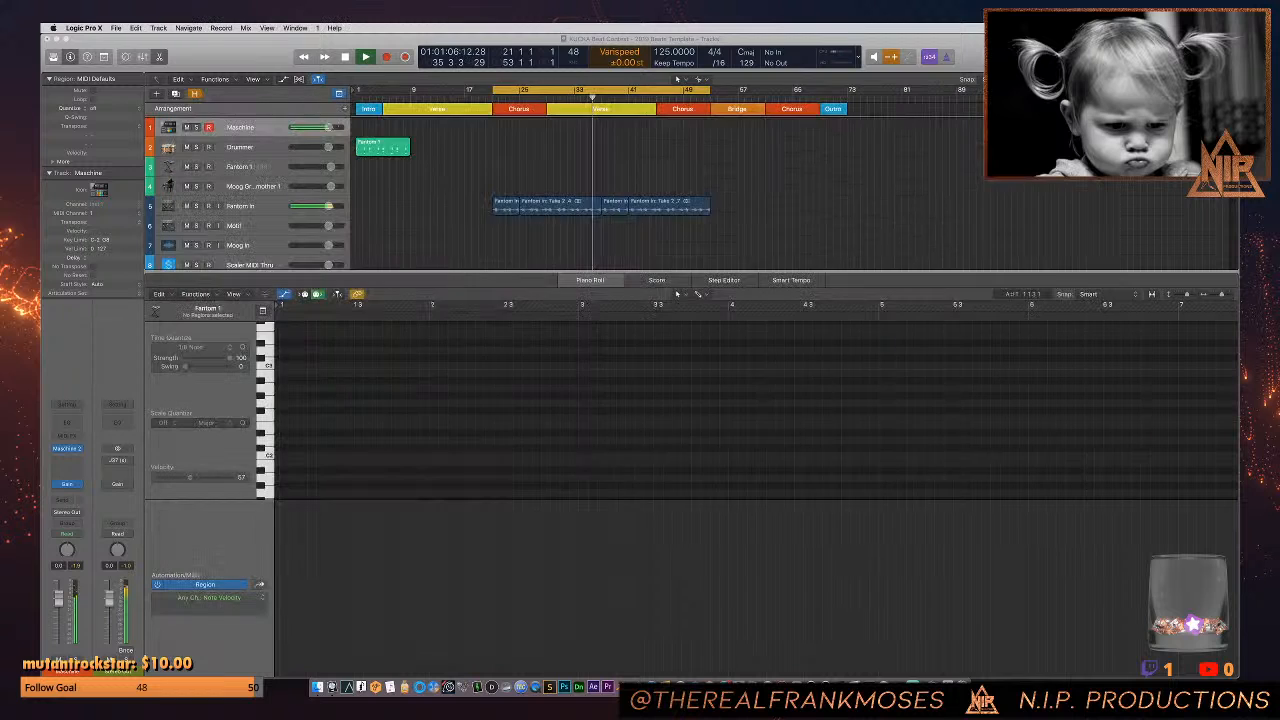
{"action": "left_click", "coordinate": [822, 363]}
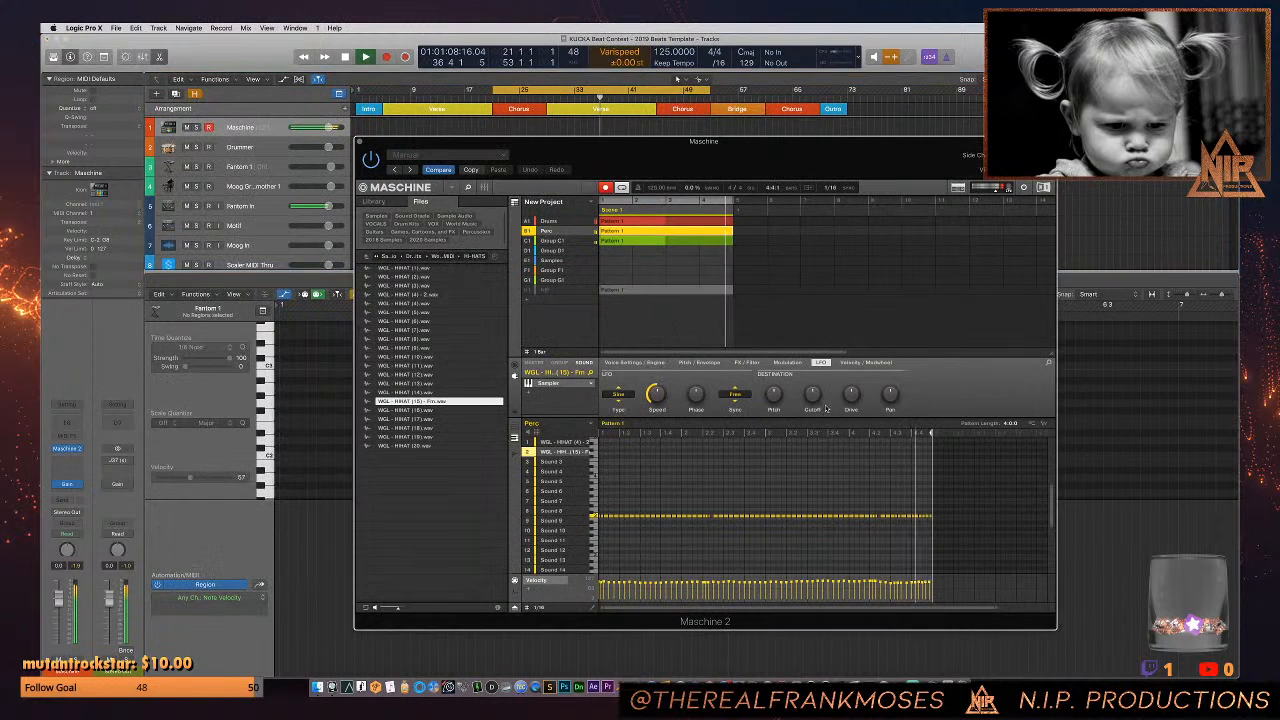
{"action": "left_click_drag", "start_coordinate": [890, 394], "coordinate": [890, 384]}
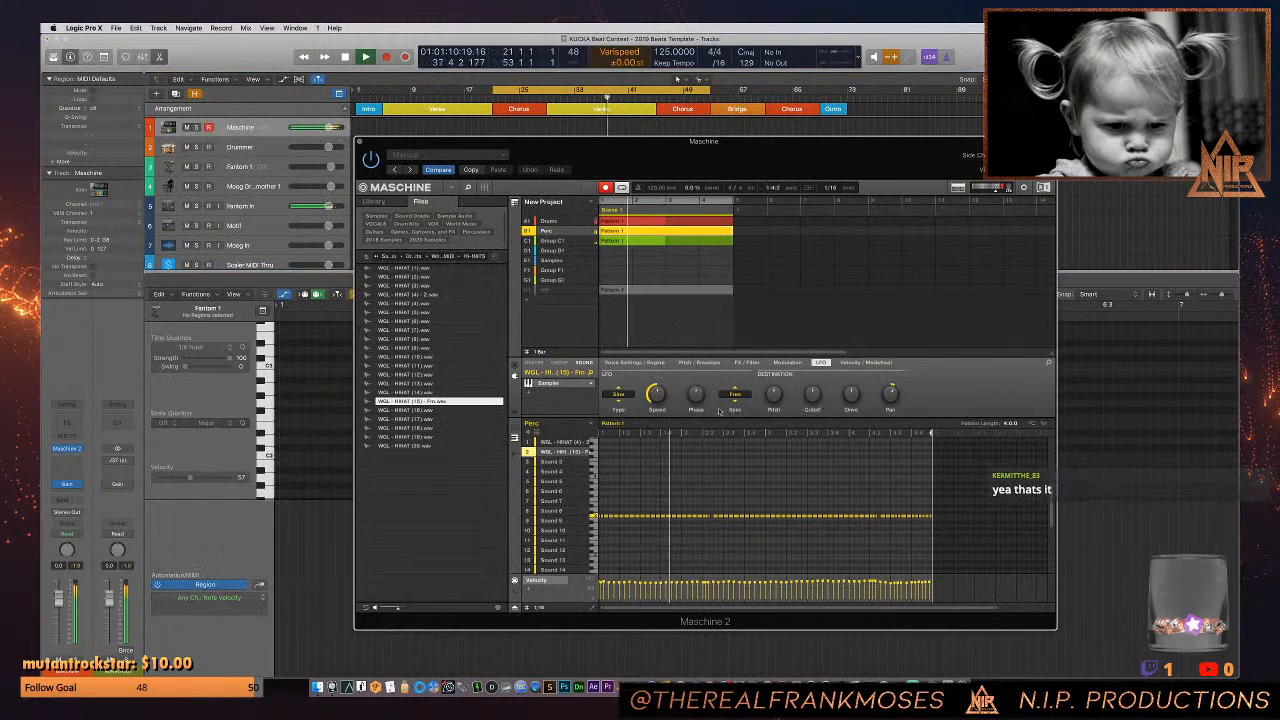
{"action": "left_click", "coordinate": [736, 403]}
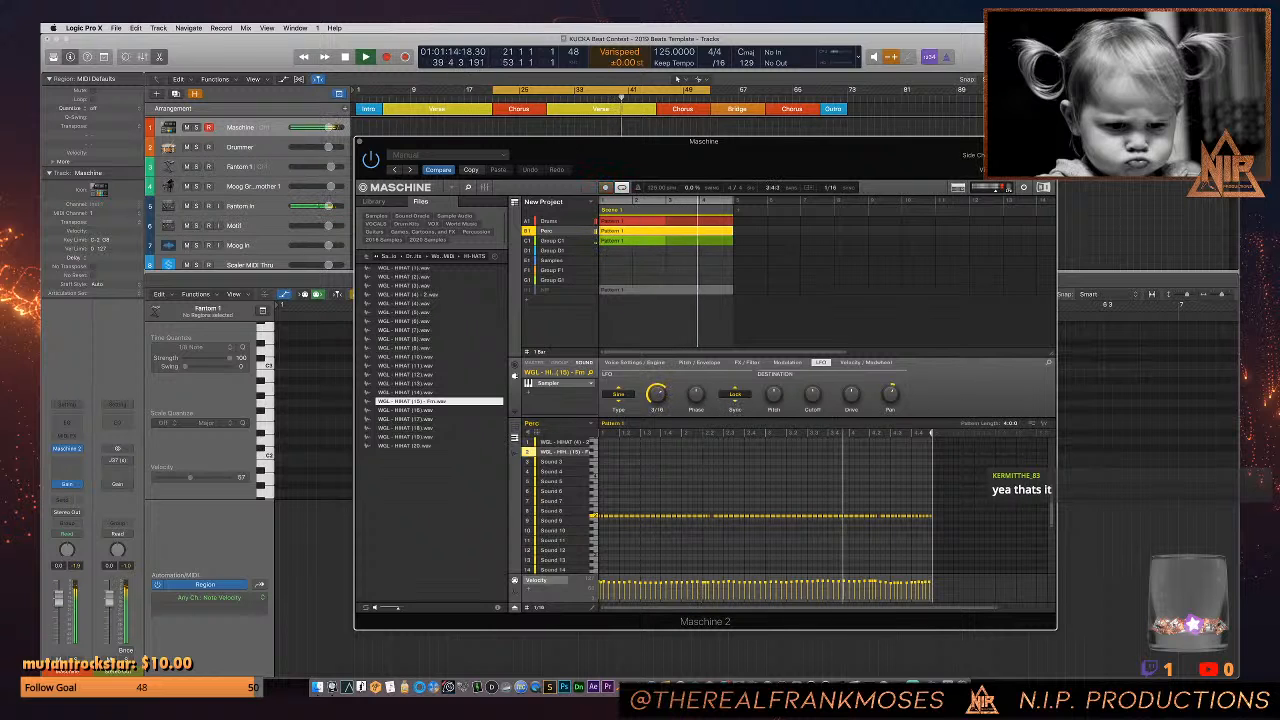
{"action": "left_click_drag", "start_coordinate": [895, 398], "coordinate": [895, 390]}
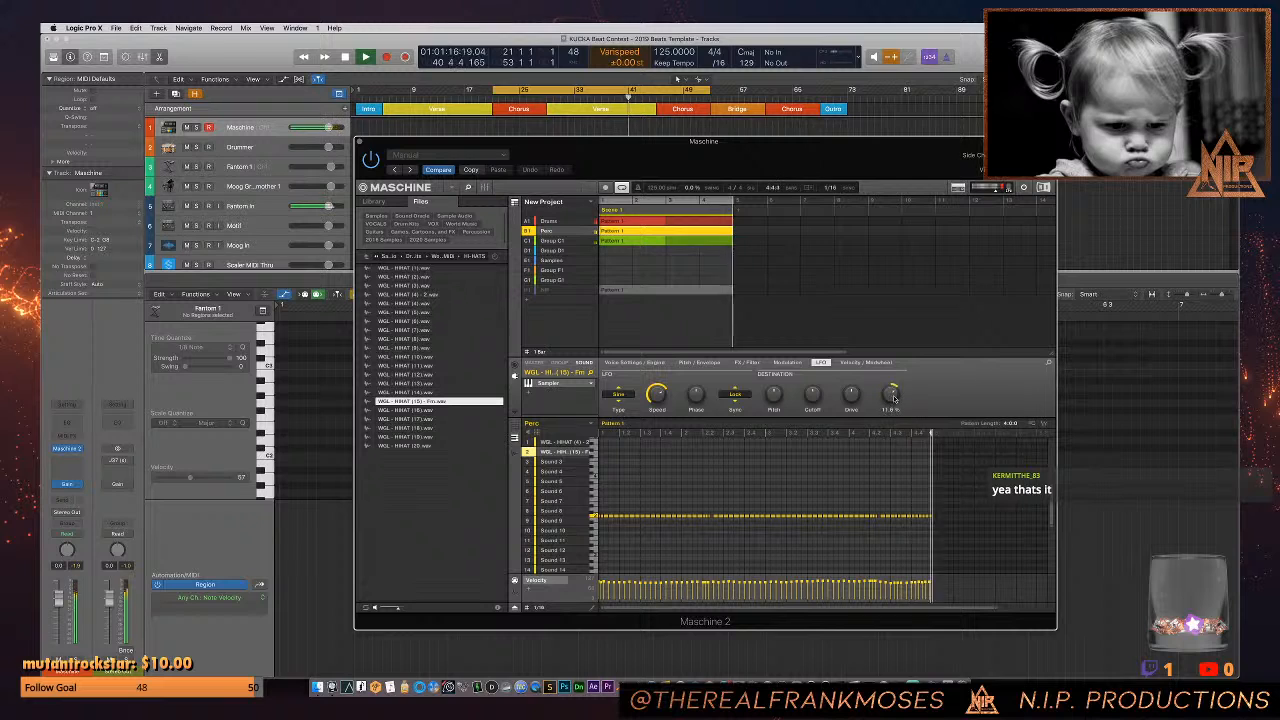
{"action": "left_click_drag", "start_coordinate": [774, 396], "coordinate": [813, 385]}
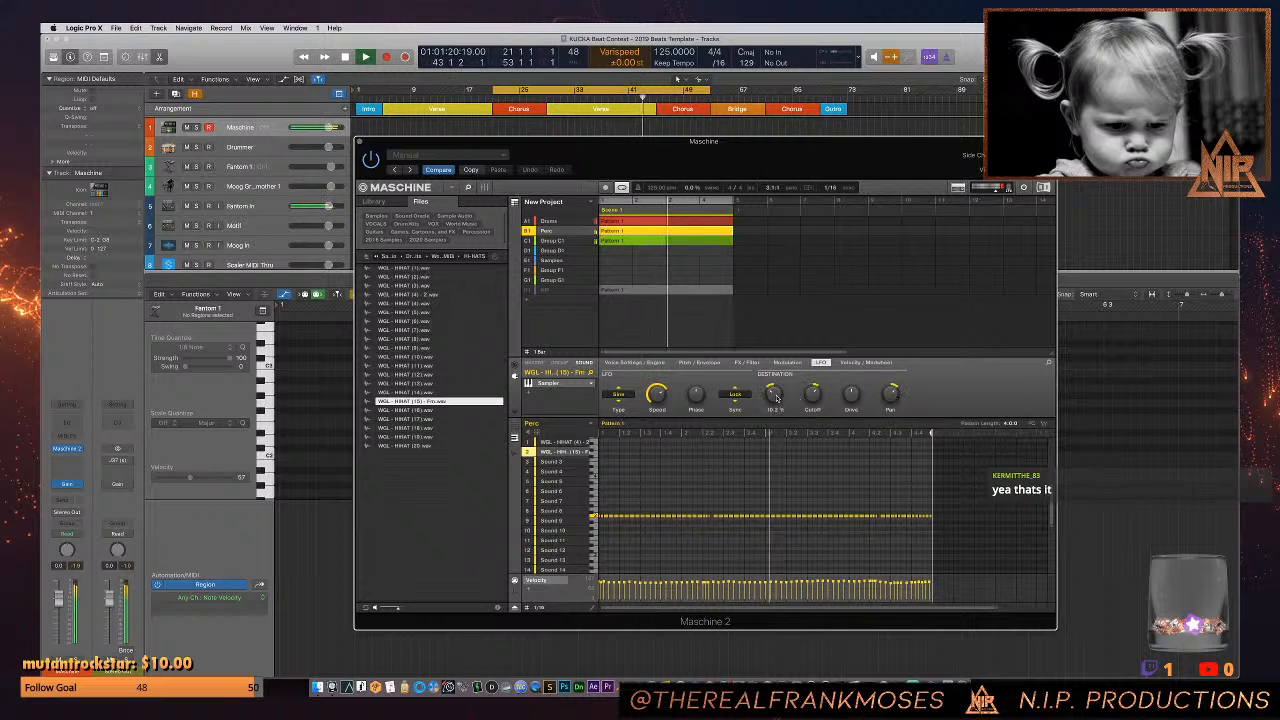
{"action": "left_click", "coordinate": [634, 362]}
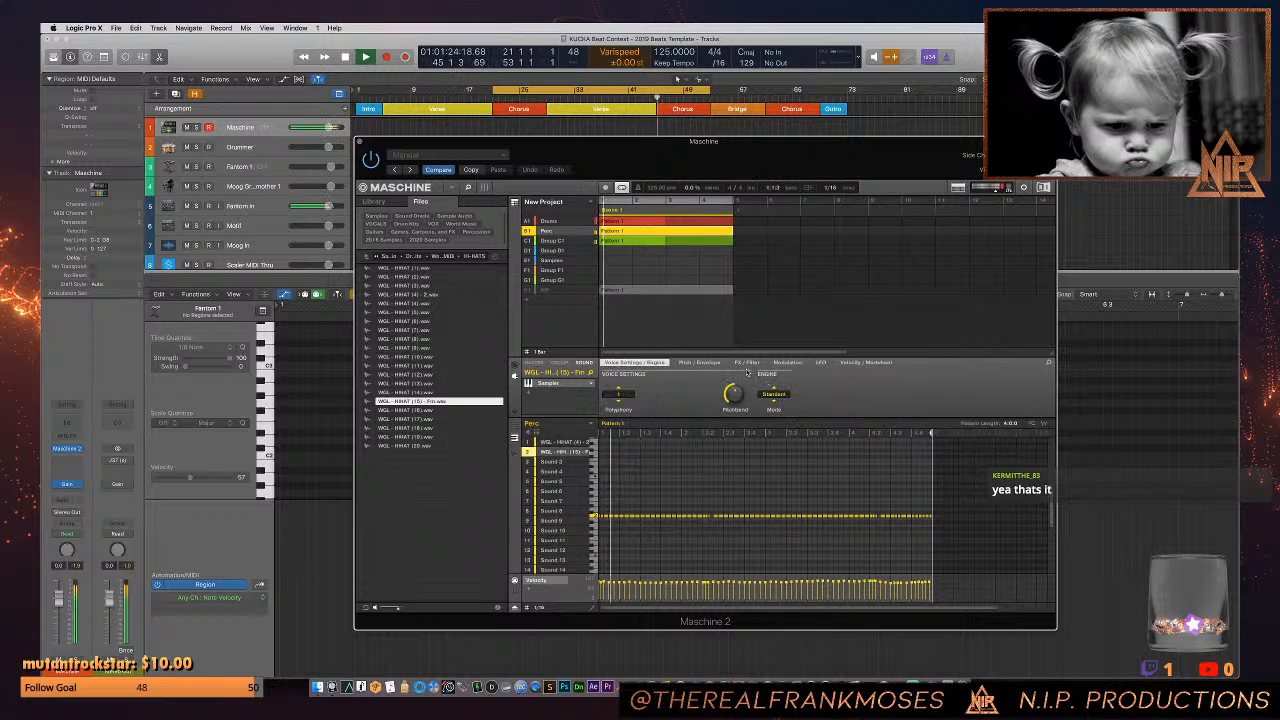
{"action": "left_click_drag", "start_coordinate": [773, 402], "coordinate": [773, 396]}
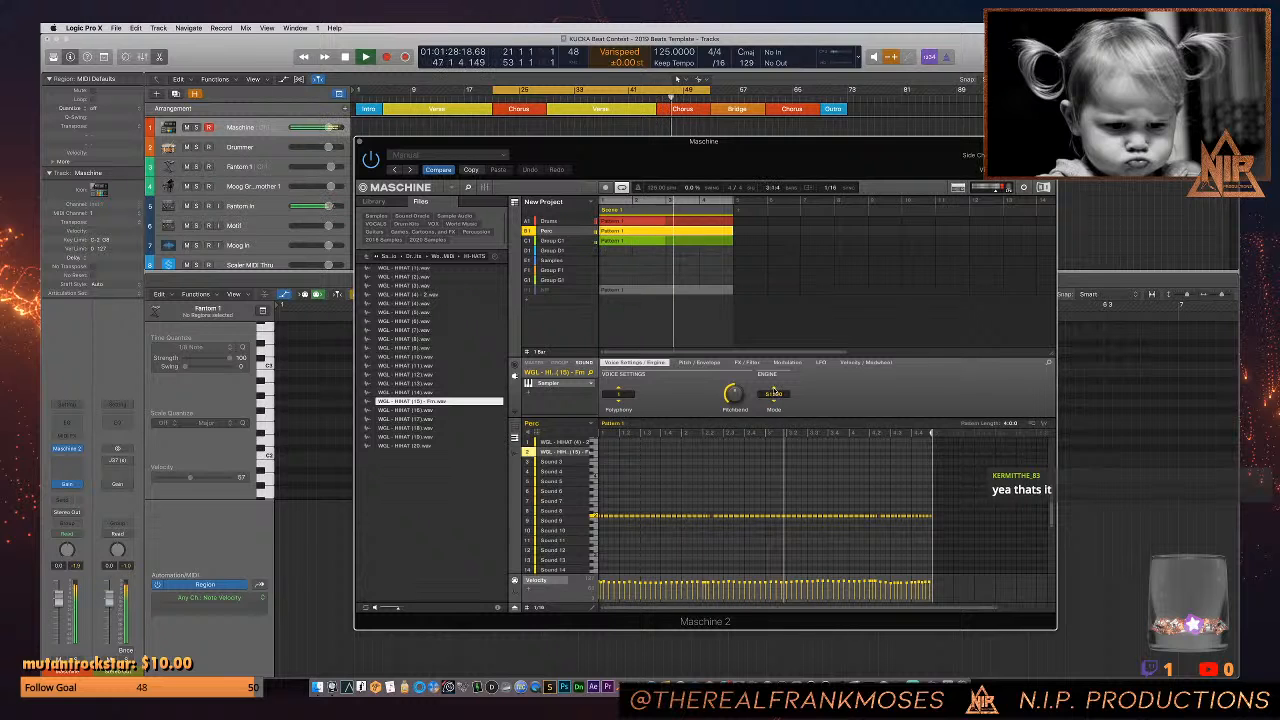
- Return to Safari, dismiss the SoundCloud Pro offer and play the "LOAN" type beat
{"action": "key", "text": "super+Tab"}
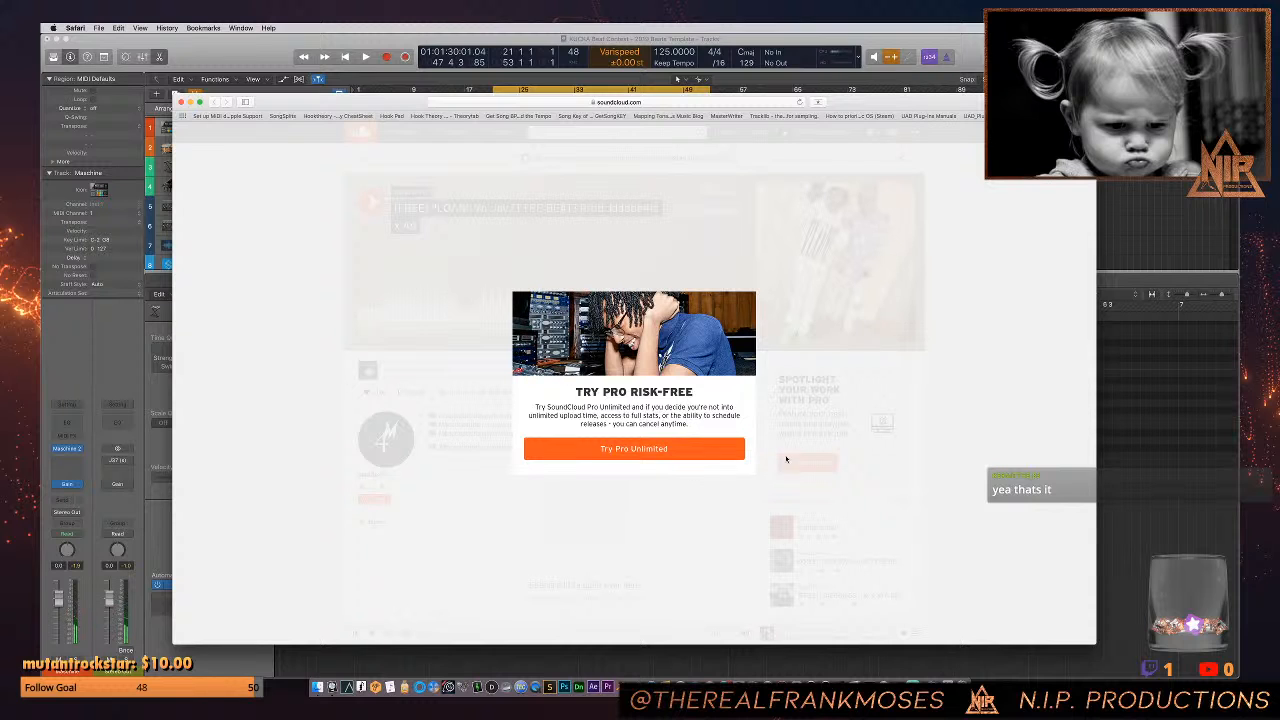
{"action": "left_click", "coordinate": [372, 202]}
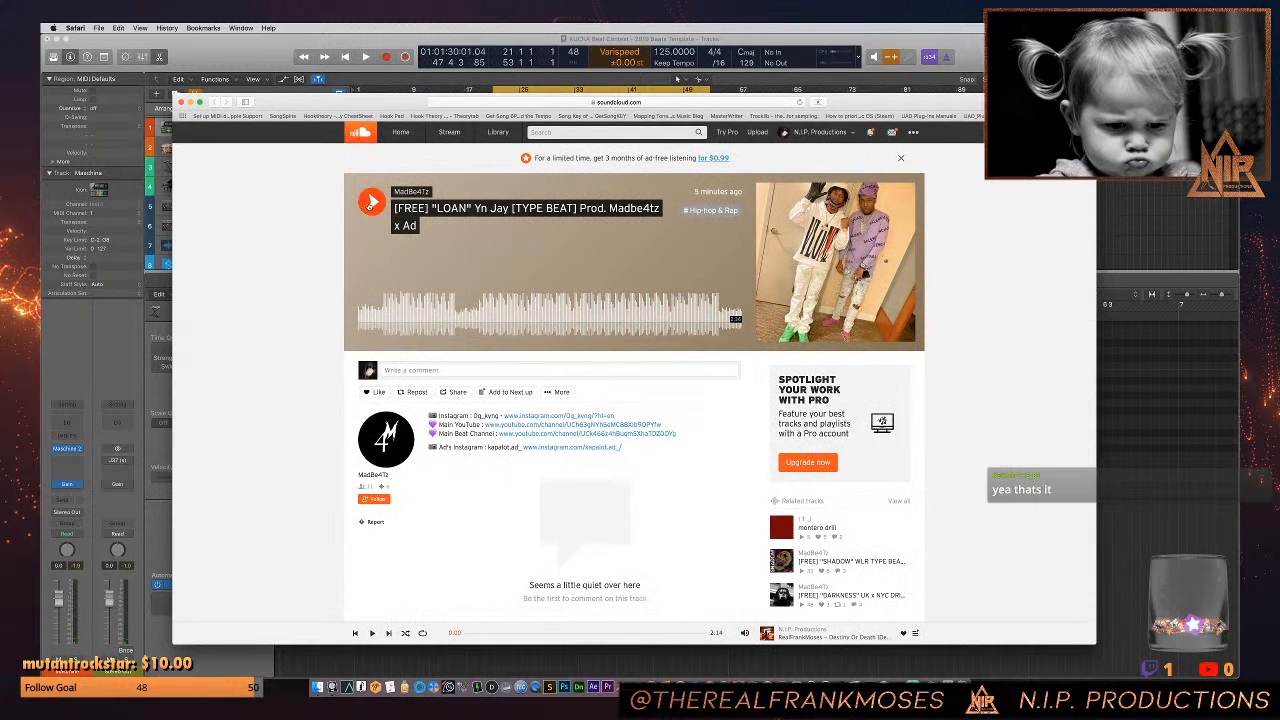
{"action": "left_click", "coordinate": [372, 202]}
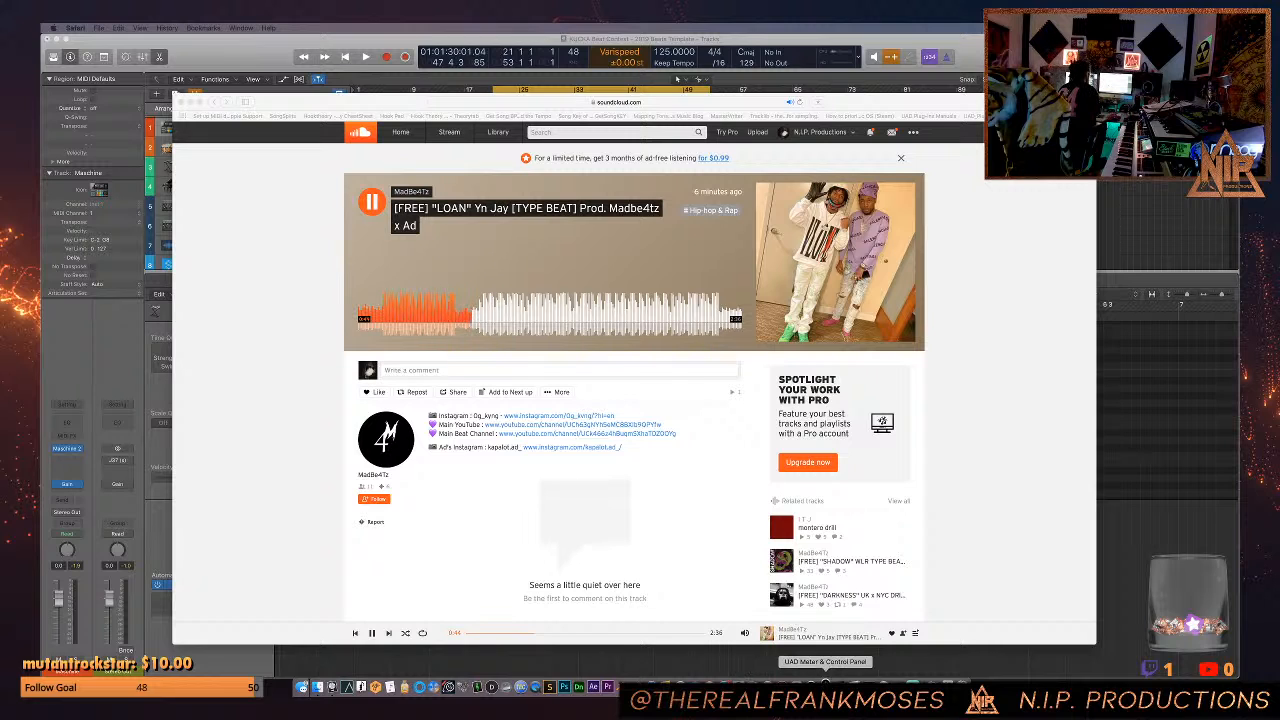
- Close the UAD meter, open the UAD Console and add a Neve channel strip to the first insert of the Mic3 channel
{"action": "left_click", "coordinate": [826, 688]}
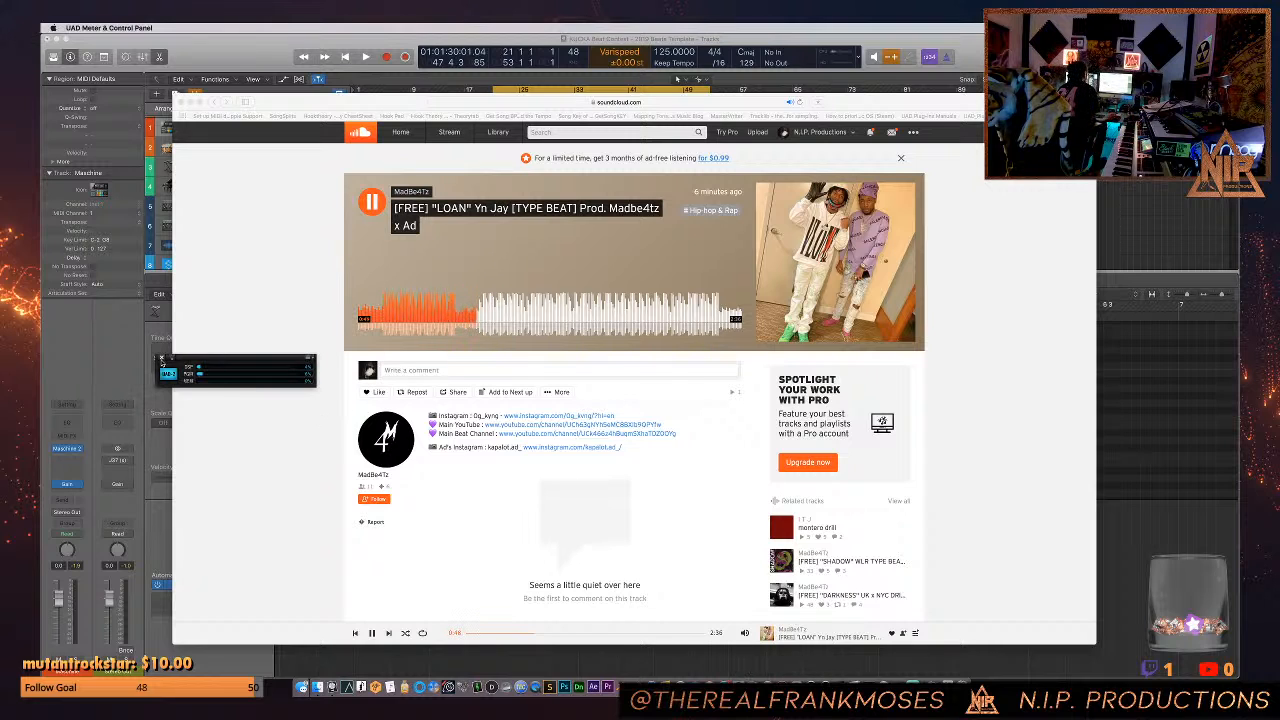
{"action": "left_click", "coordinate": [162, 359]}
{"action": "left_click", "coordinate": [811, 686]}
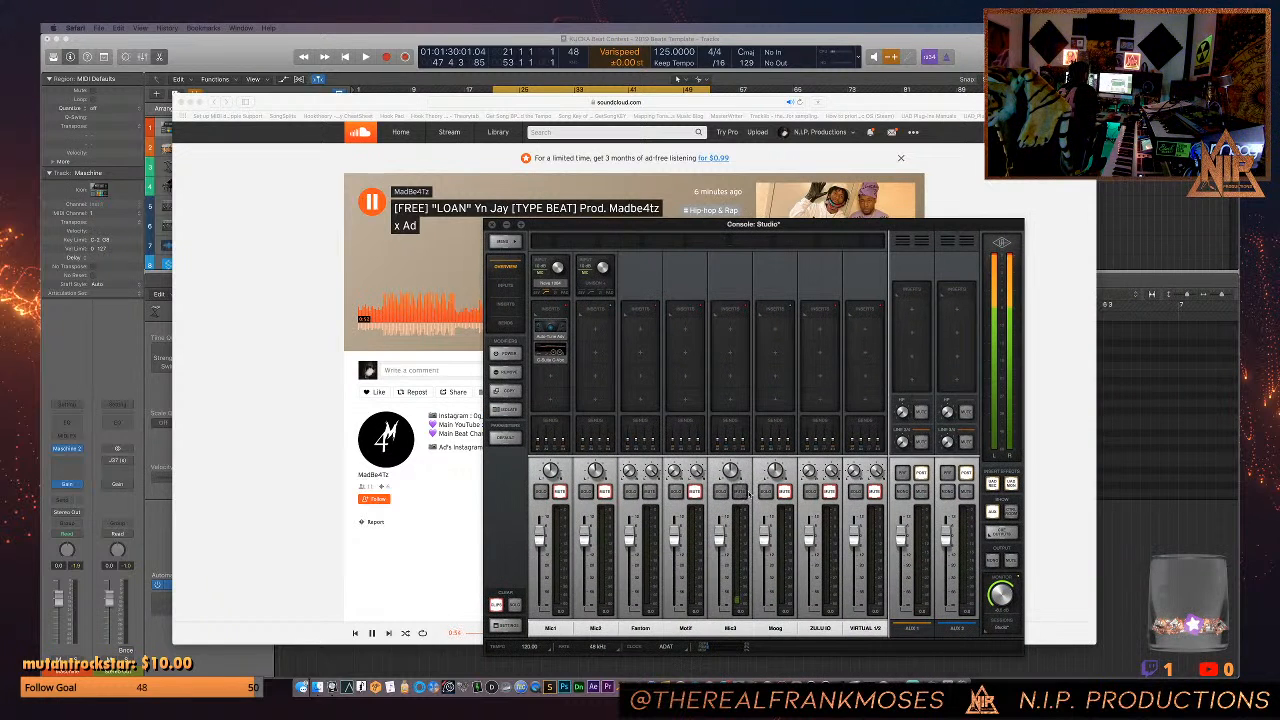
{"action": "left_click", "coordinate": [738, 336]}
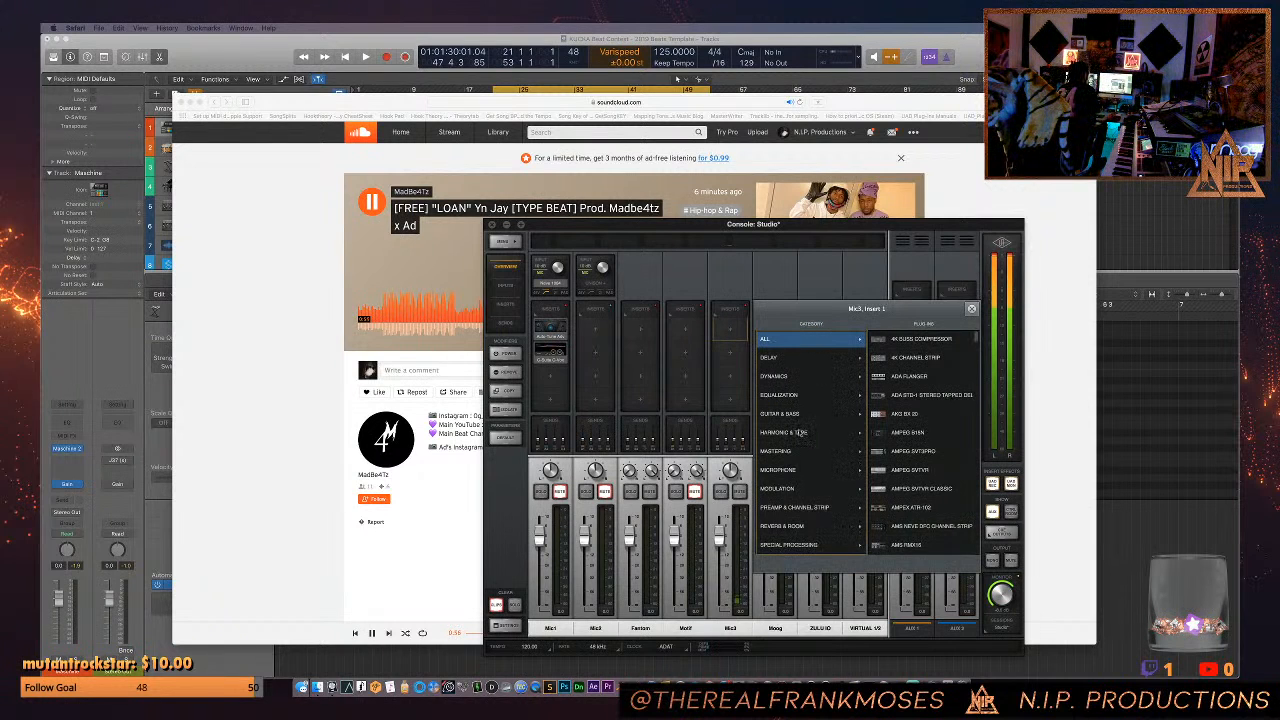
{"action": "left_click", "coordinate": [838, 509]}
{"action": "left_click", "coordinate": [908, 526]}
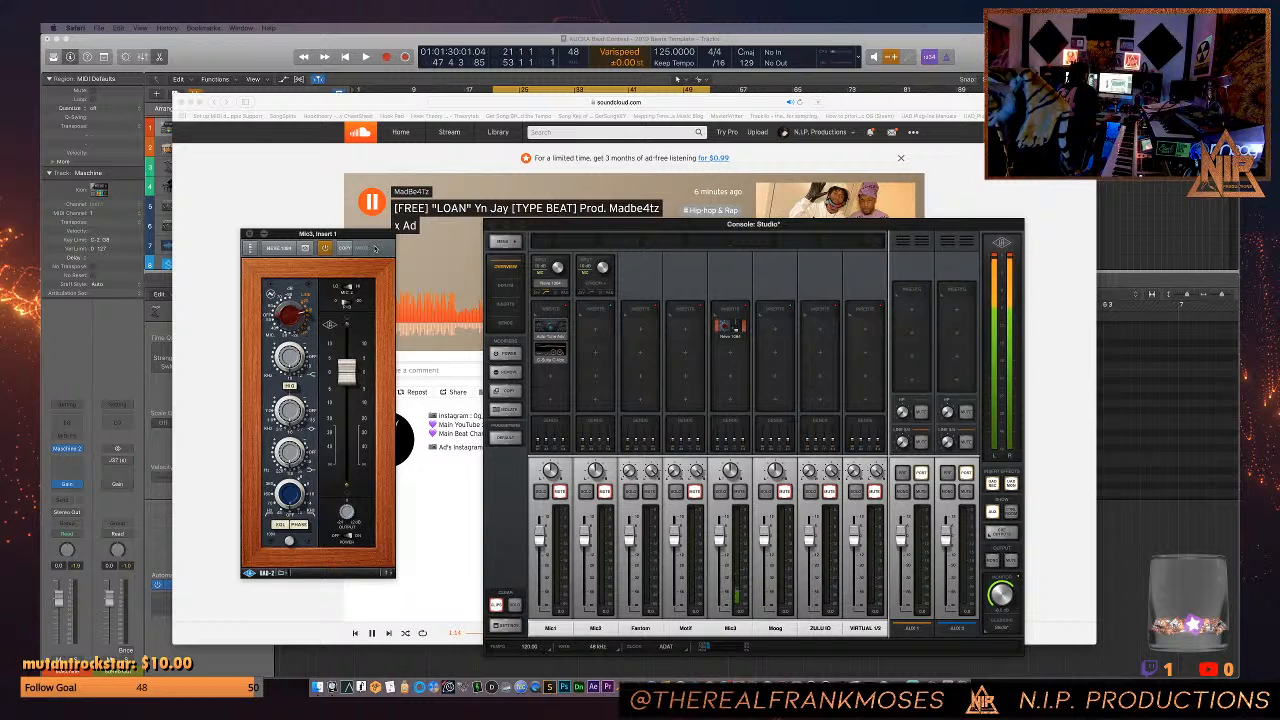
- Pause the SoundCloud track, check the Mic3 channel's Neve plug-in in Console and return to the SoundCloud page
{"action": "left_click", "coordinate": [372, 205]}
{"action": "left_click", "coordinate": [372, 205]}
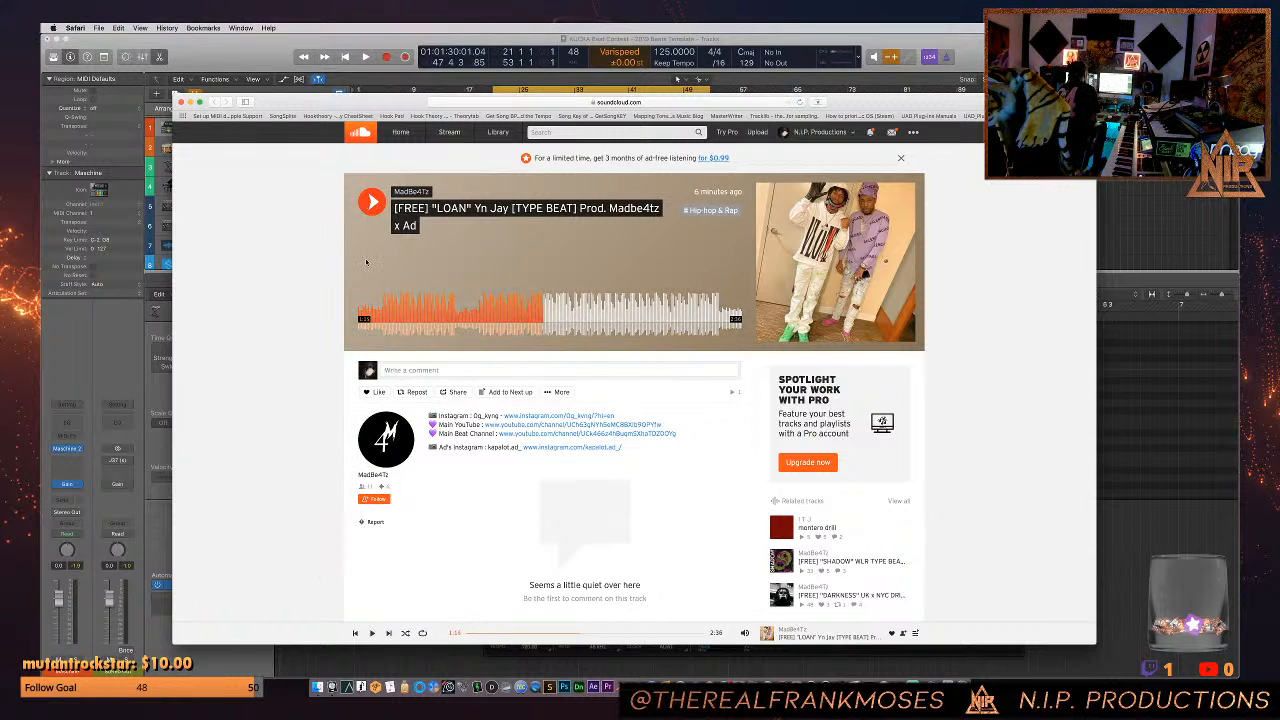
{"action": "key", "text": "super+Tab"}
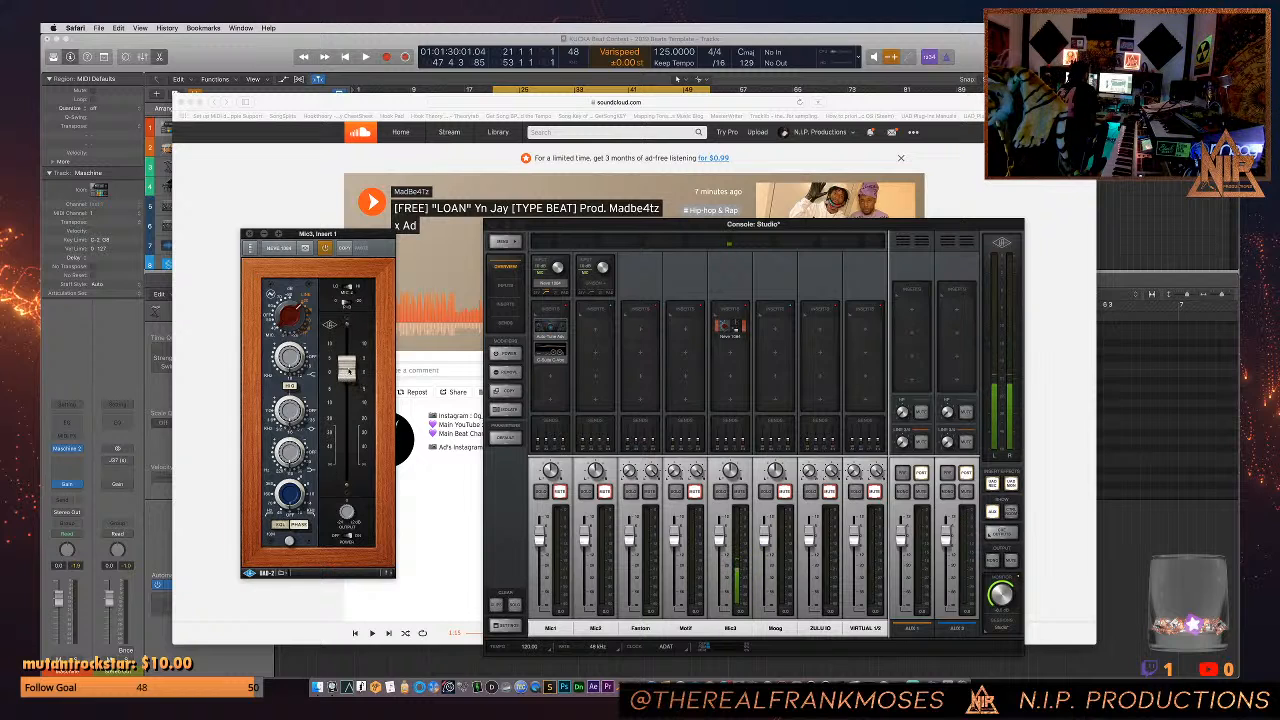
{"action": "left_click", "coordinate": [314, 209]}
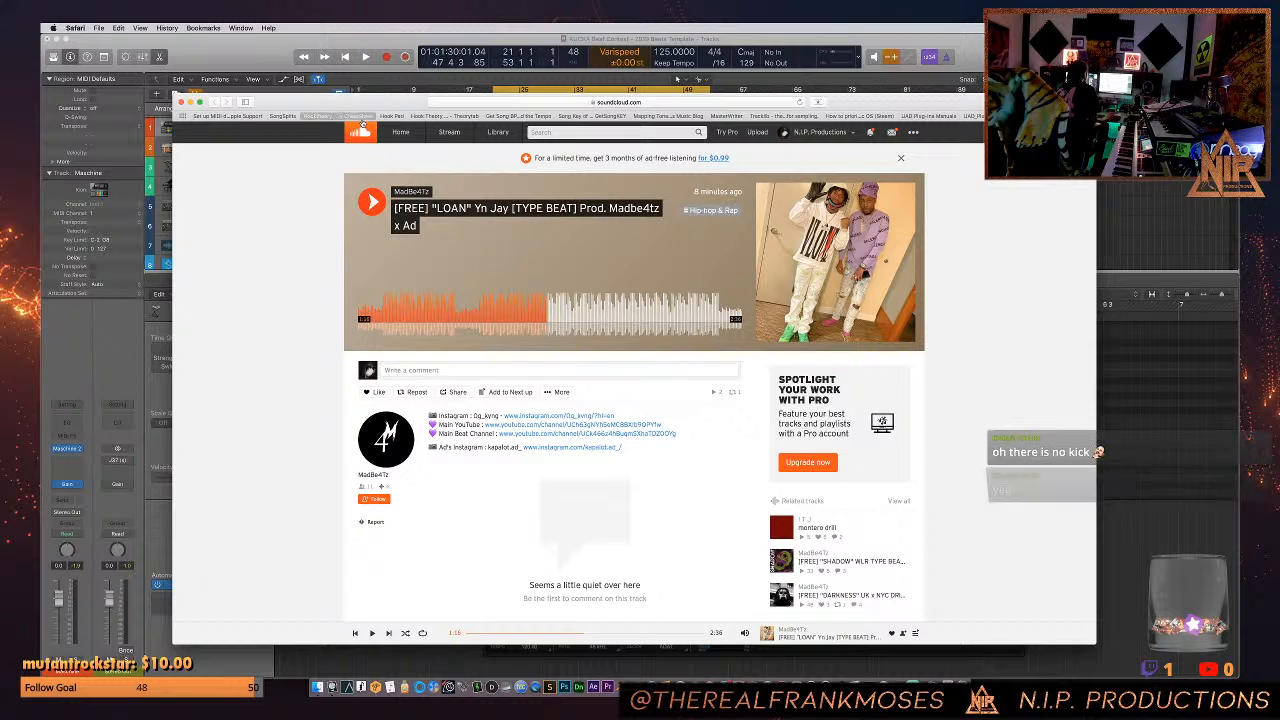
- Move the Safari window aside, return to Logic Pro, close the Maschine window and open Massive on its instrument track
{"action": "left_click_drag", "start_coordinate": [369, 104], "coordinate": [707, 298]}
{"action": "left_click", "coordinate": [530, 122]}
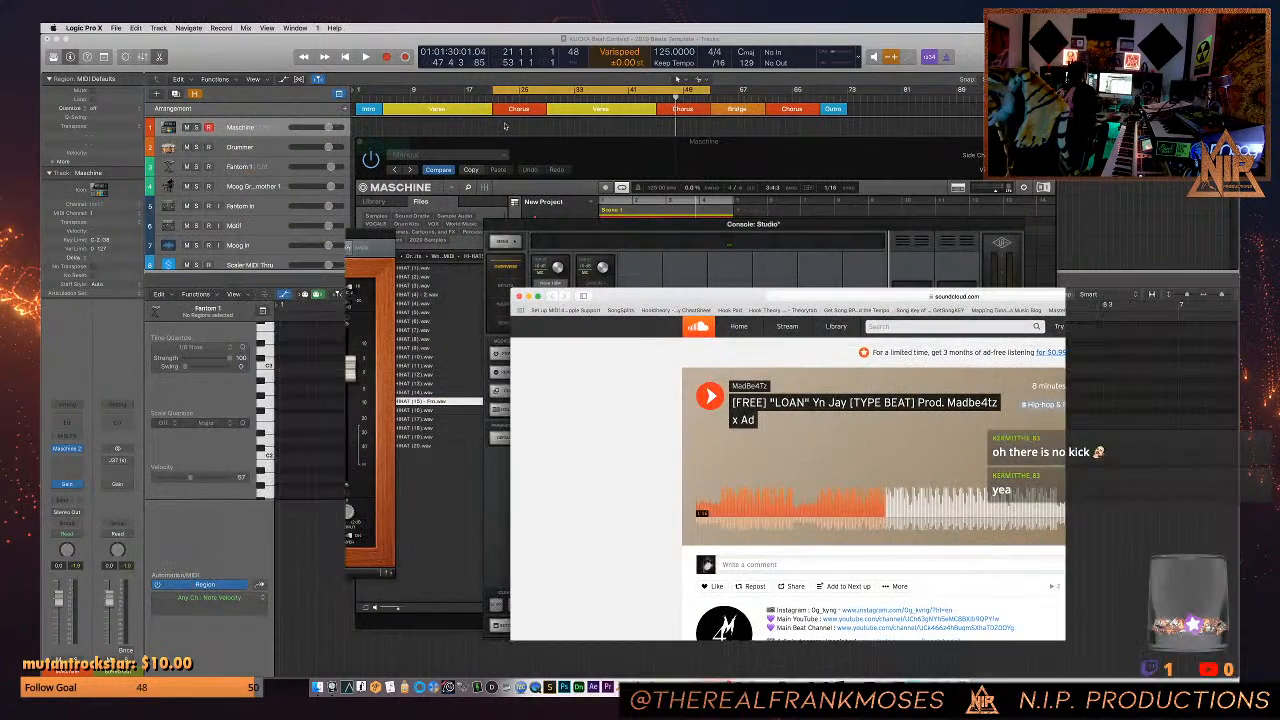
{"action": "left_click", "coordinate": [362, 142]}
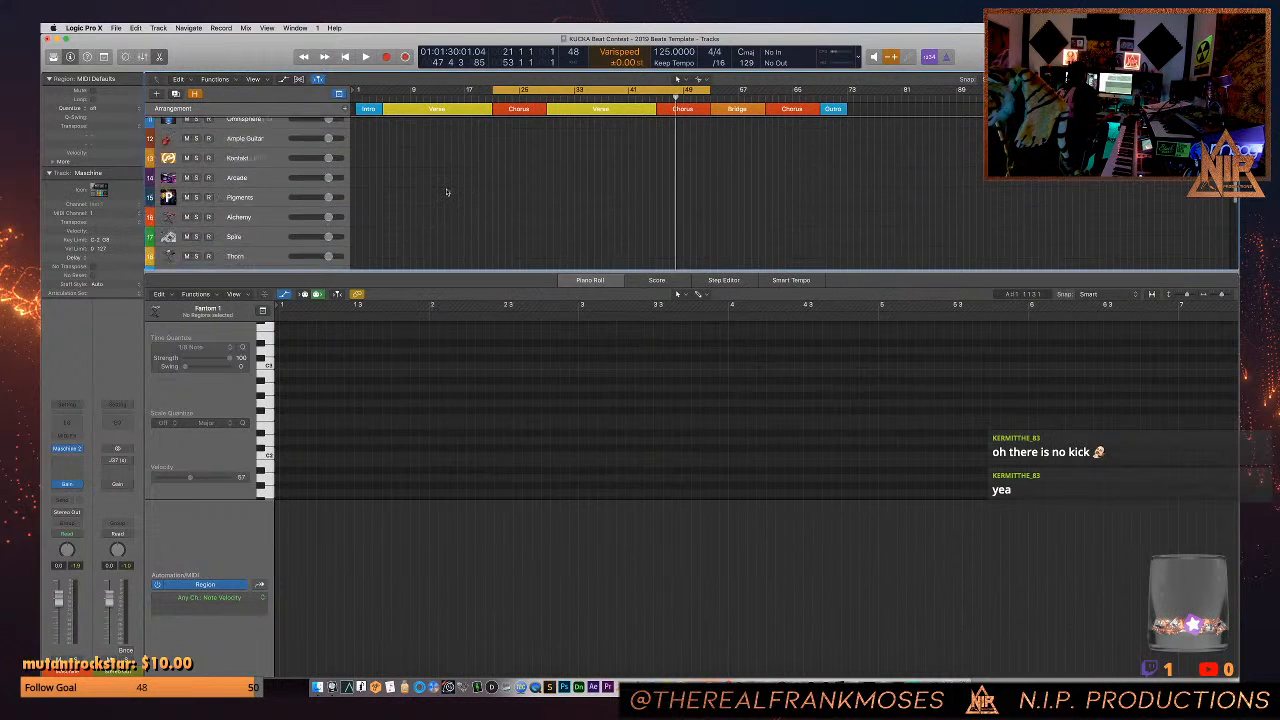
{"action": "scroll", "coordinate": [240, 166], "scroll_direction": "down", "scroll_amount": 10}
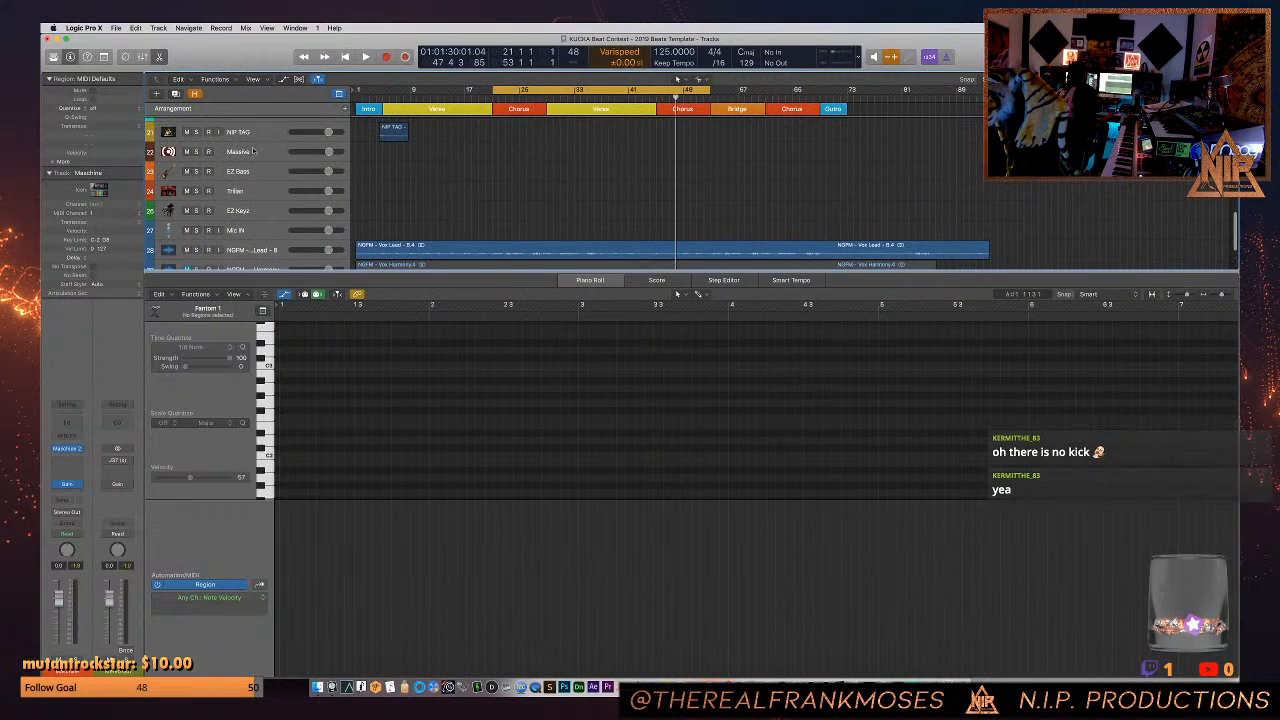
{"action": "left_click", "coordinate": [237, 156]}
{"action": "left_click", "coordinate": [66, 449]}
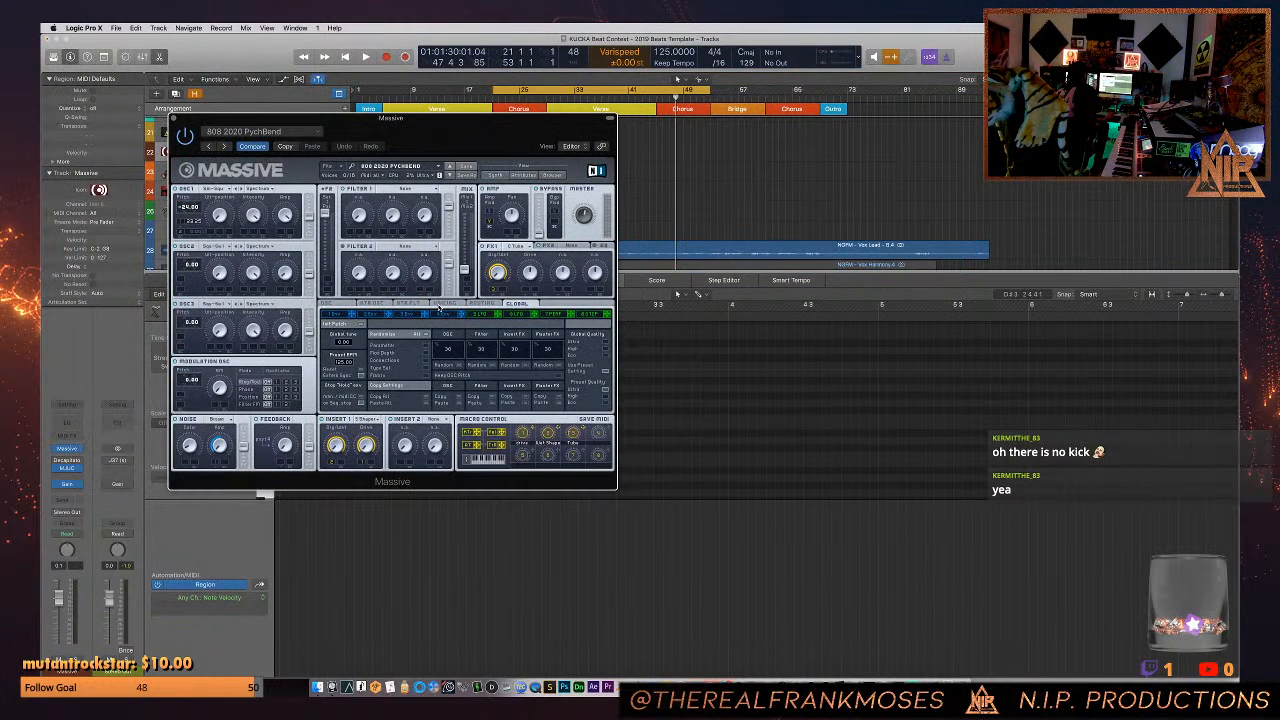
- Adjust the decay and release of envelope 4 in Massive's 808 2020 PychBend patch
{"action": "left_click", "coordinate": [442, 315]}
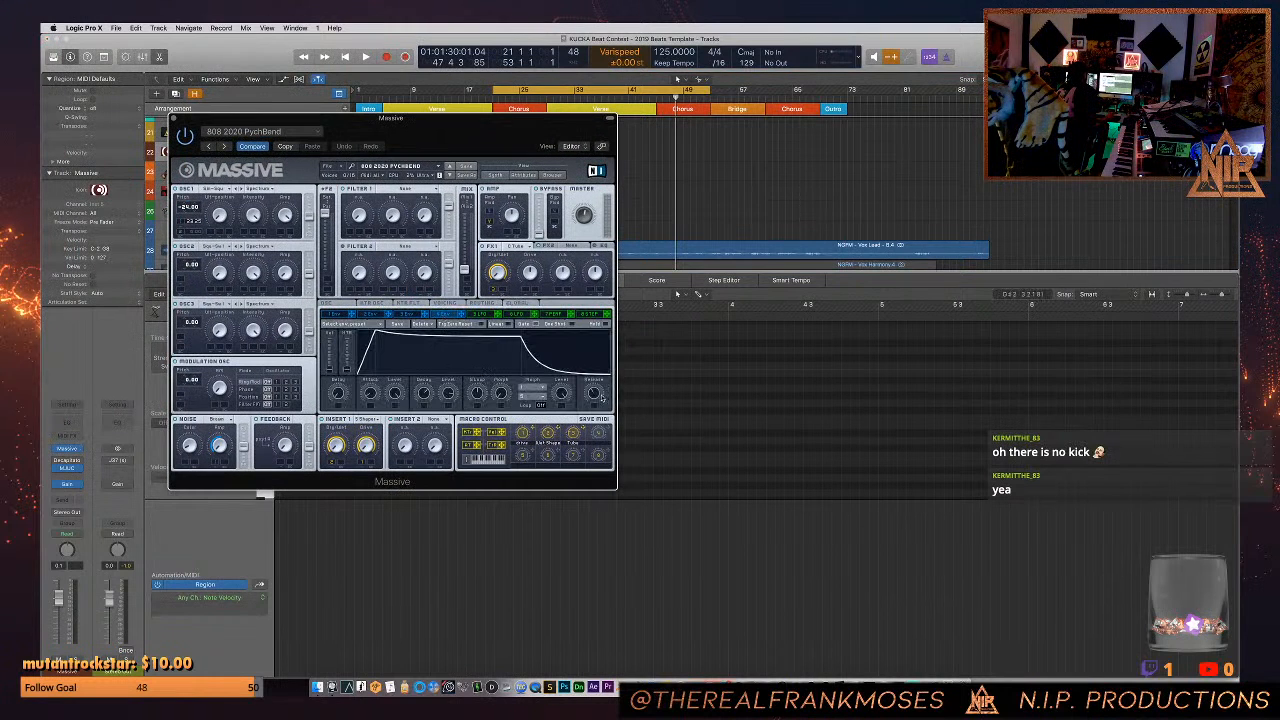
{"action": "left_click_drag", "start_coordinate": [595, 393], "coordinate": [594, 381]}
{"action": "left_click_drag", "start_coordinate": [427, 395], "coordinate": [427, 386]}
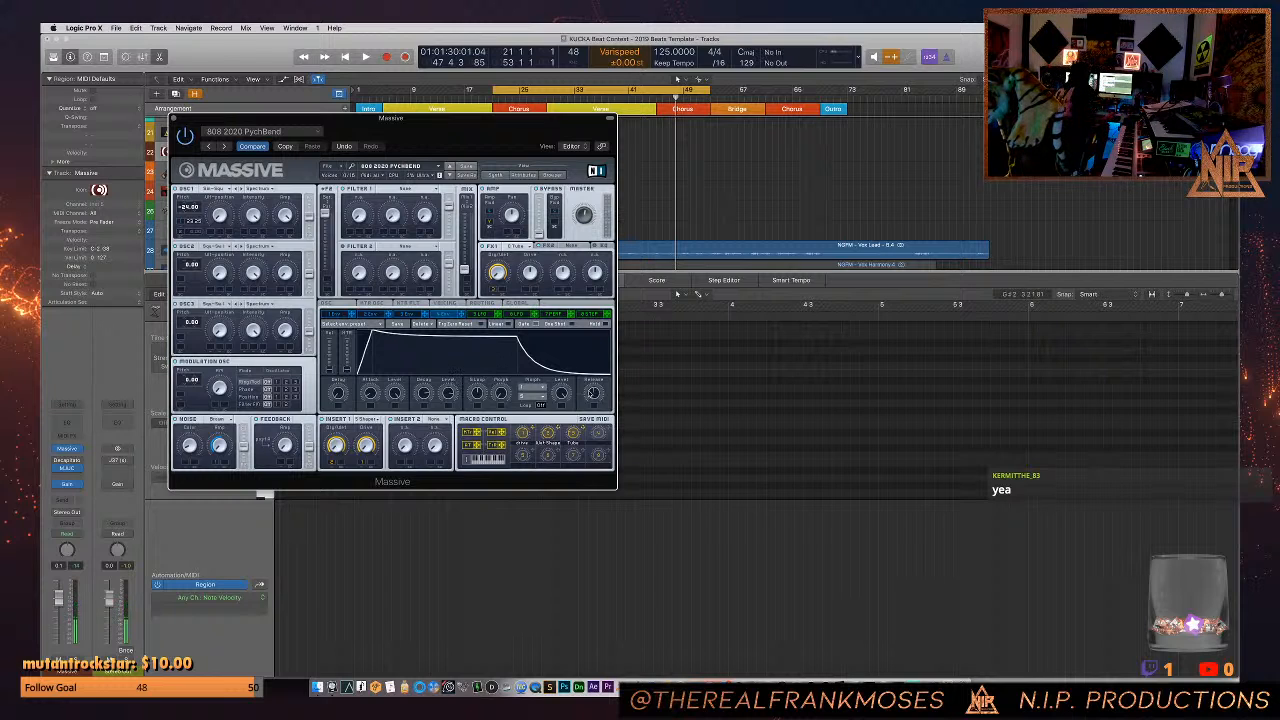
{"action": "left_click_drag", "start_coordinate": [593, 395], "coordinate": [592, 406]}
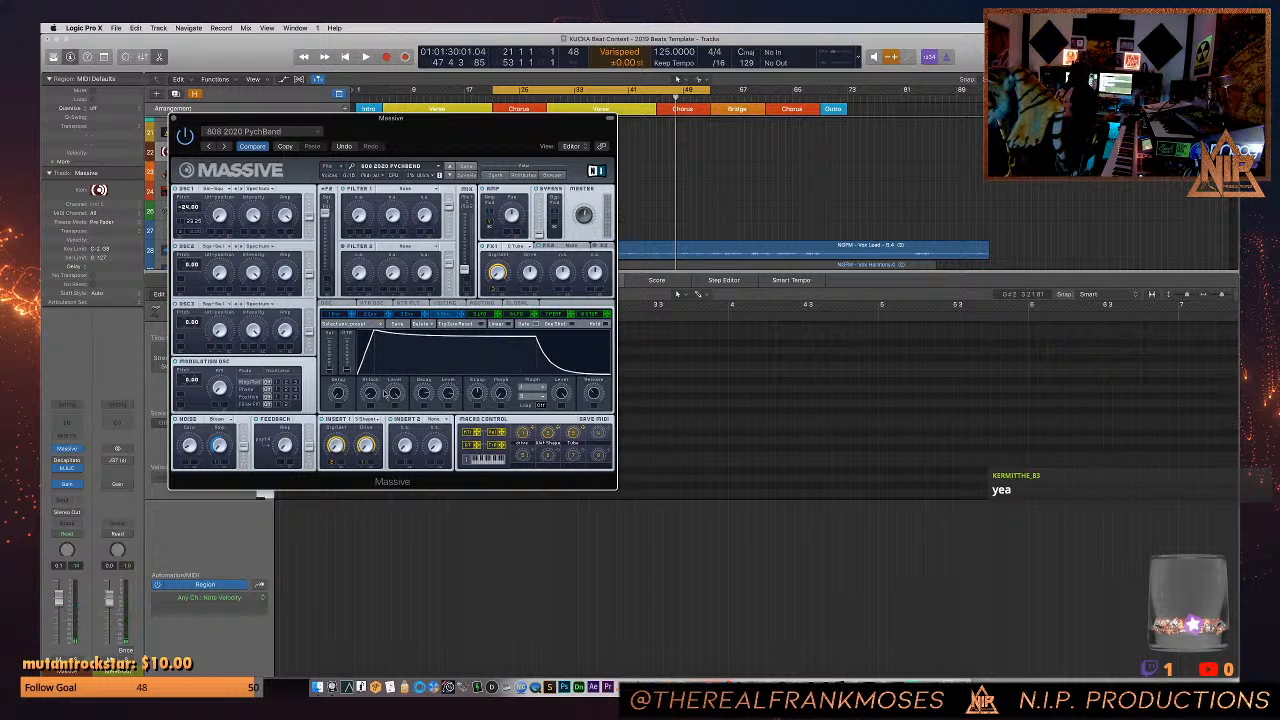
{"action": "left_click_drag", "start_coordinate": [426, 394], "coordinate": [426, 404]}
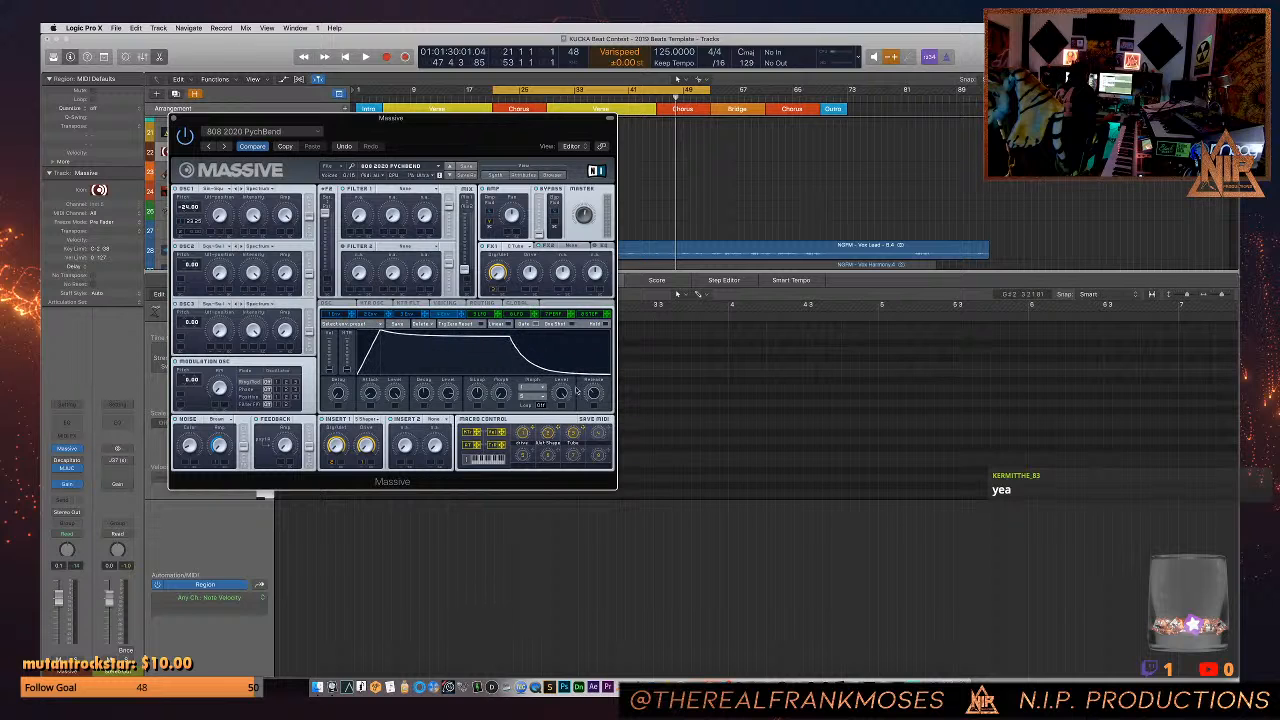
{"action": "left_click_drag", "start_coordinate": [592, 390], "coordinate": [592, 393]}
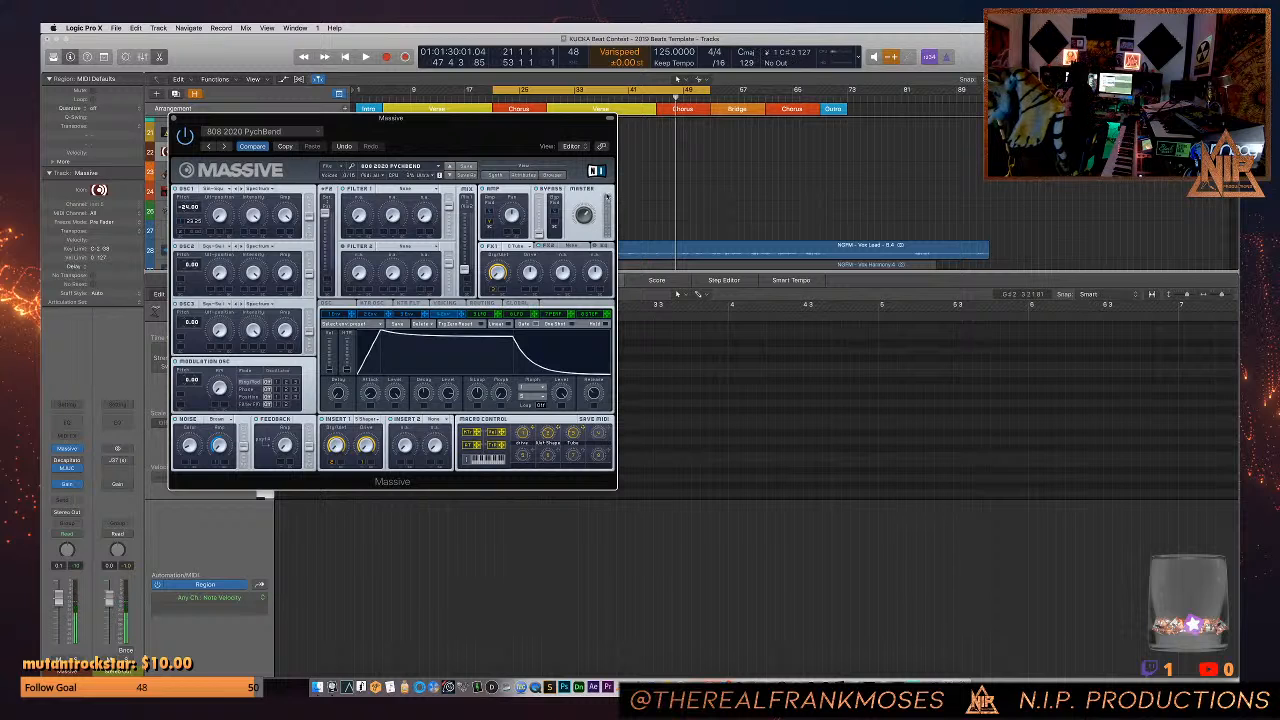
- Fine-tune the release of envelope 4 in Massive and close the plug-in window
{"action": "mouse_move", "coordinate": [596, 391]}
{"action": "left_mouse_down"}
{"action": "mouse_move", "coordinate": [600, 379]}
{"action": "mouse_move", "coordinate": [594, 391]}
{"action": "left_mouse_up"}
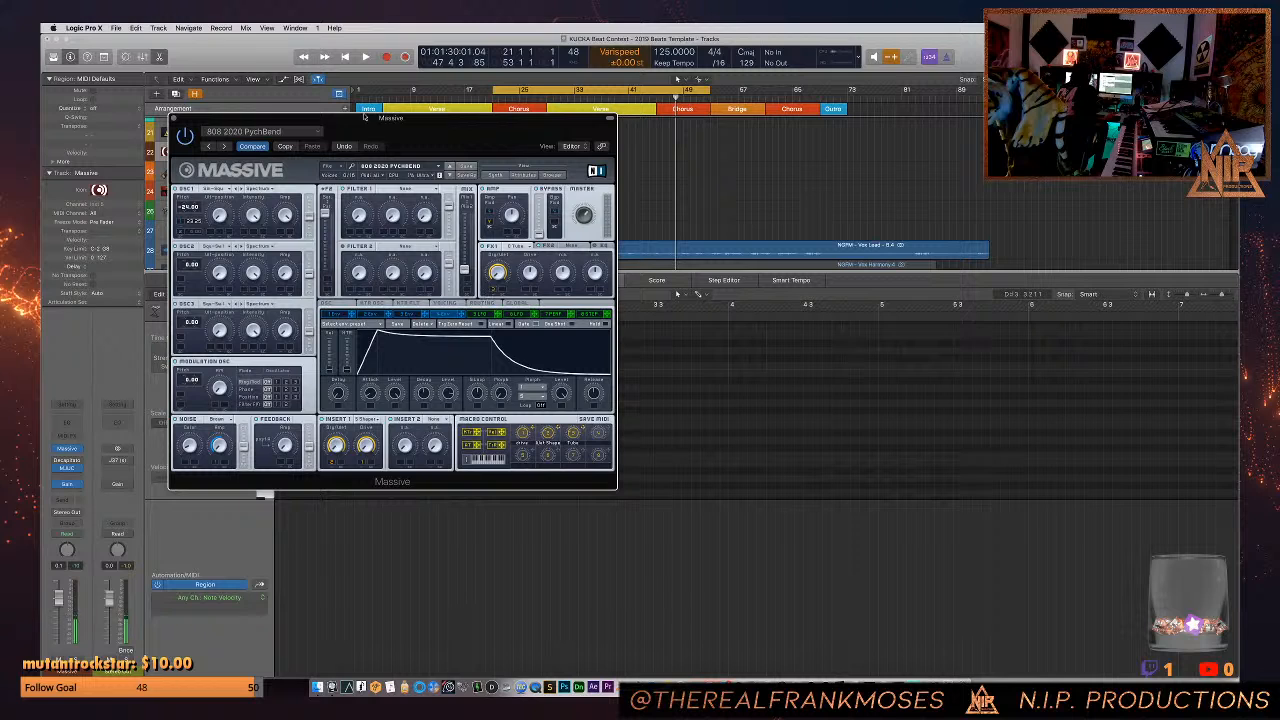
{"action": "left_click", "coordinate": [173, 118]}
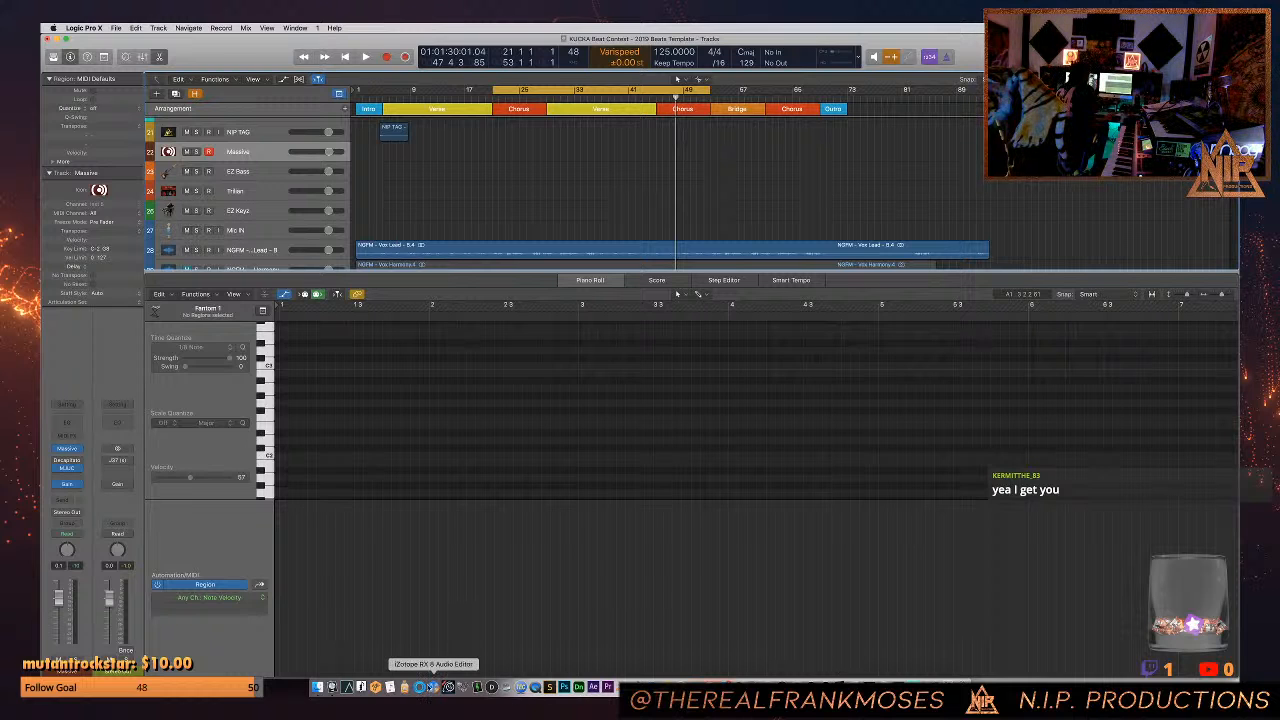
- Switch to Safari and bring its SoundCloud window fully into view
{"action": "left_click", "coordinate": [650, 688]}
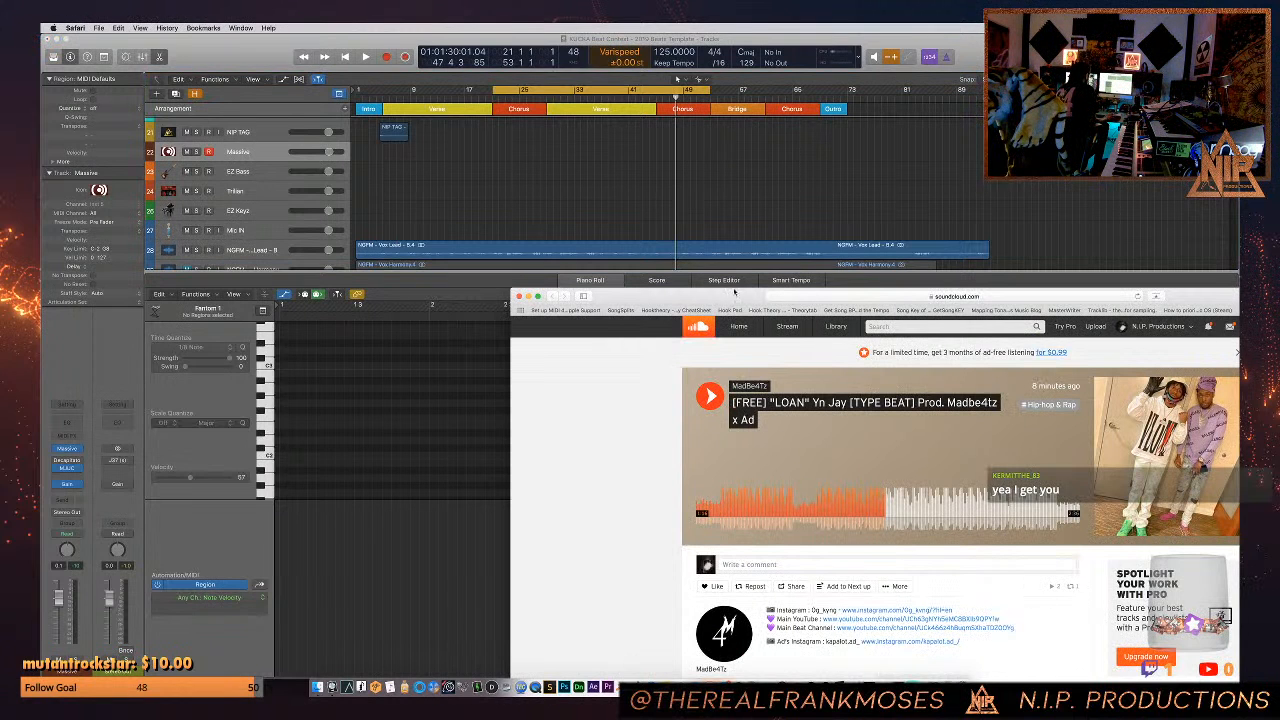
{"action": "double_click", "coordinate": [734, 294]}
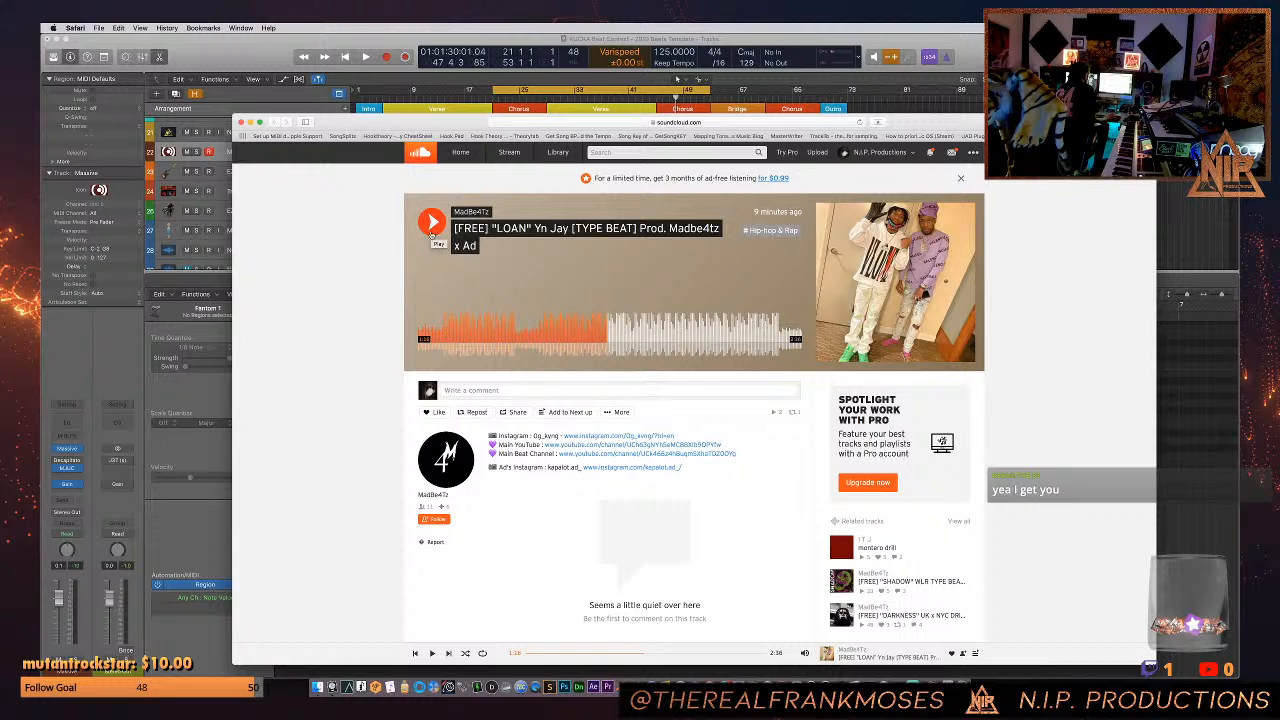
- In Finder, locate the Clubhouse MP3 in the 2021 folder of Beats For A&Rs and preview it
{"action": "left_click", "coordinate": [318, 687]}
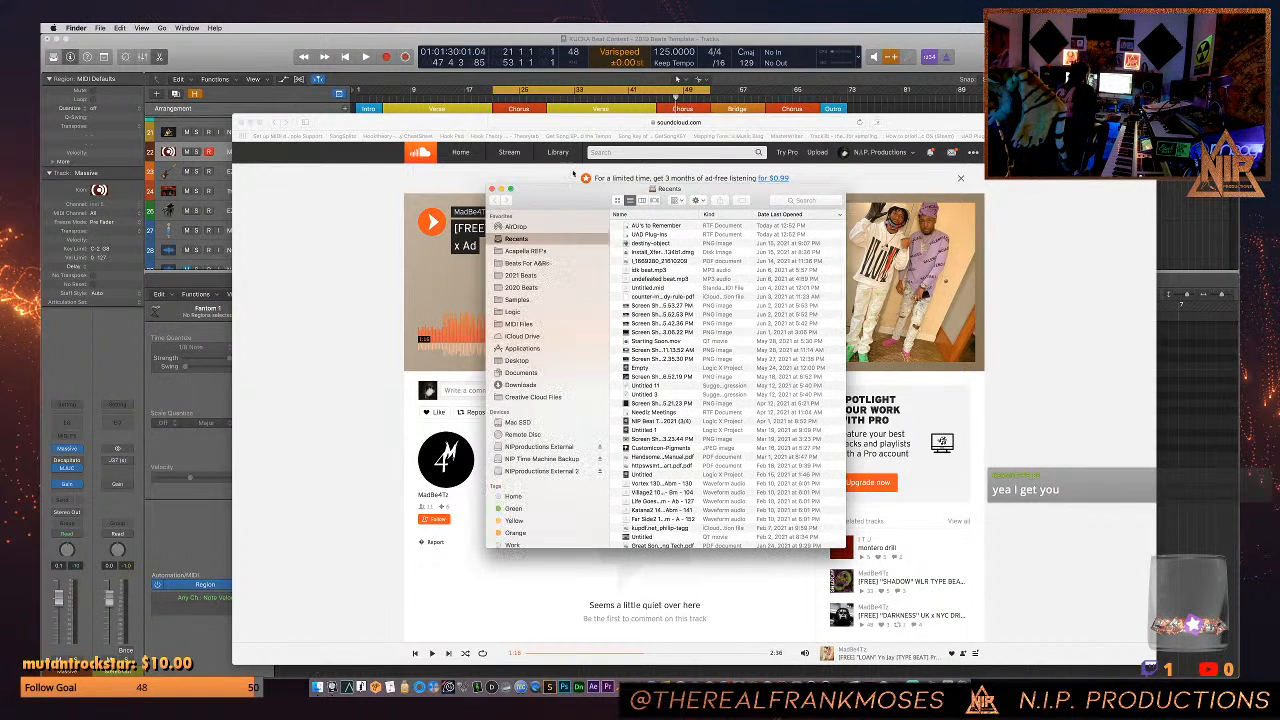
{"action": "left_click", "coordinate": [527, 263]}
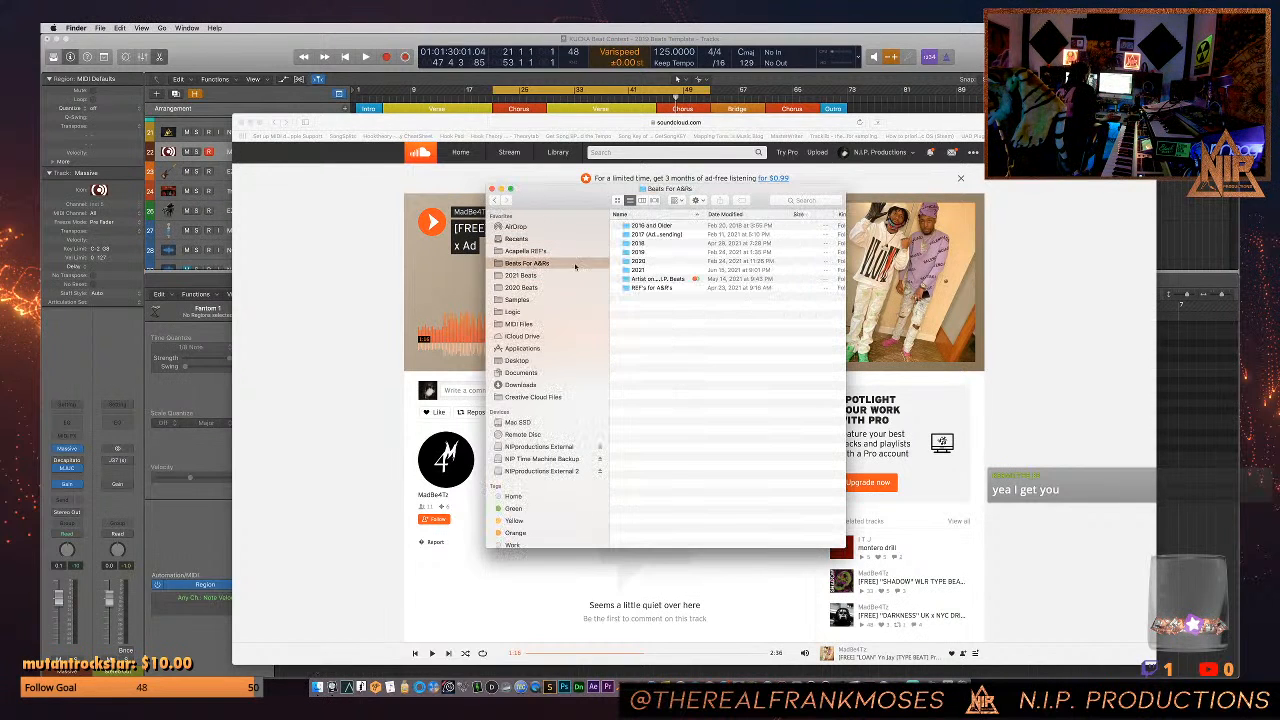
{"action": "left_click", "coordinate": [638, 270]}
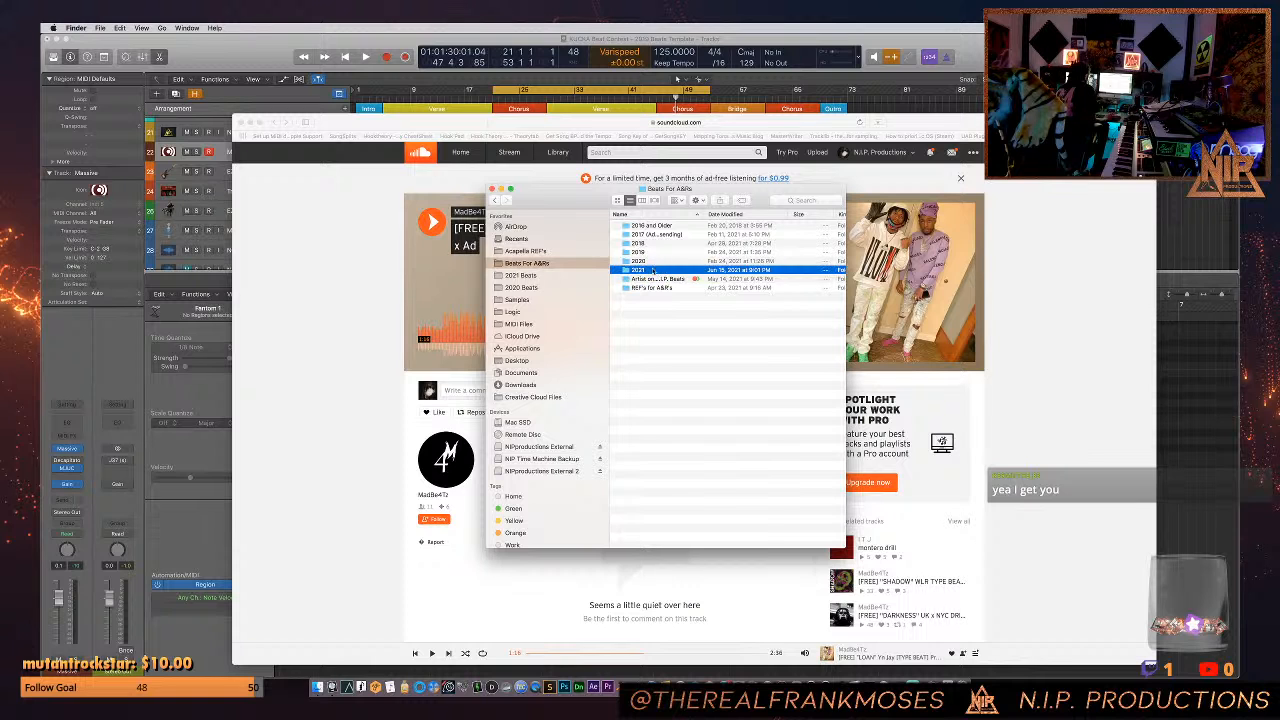
{"action": "double_click", "coordinate": [636, 271]}
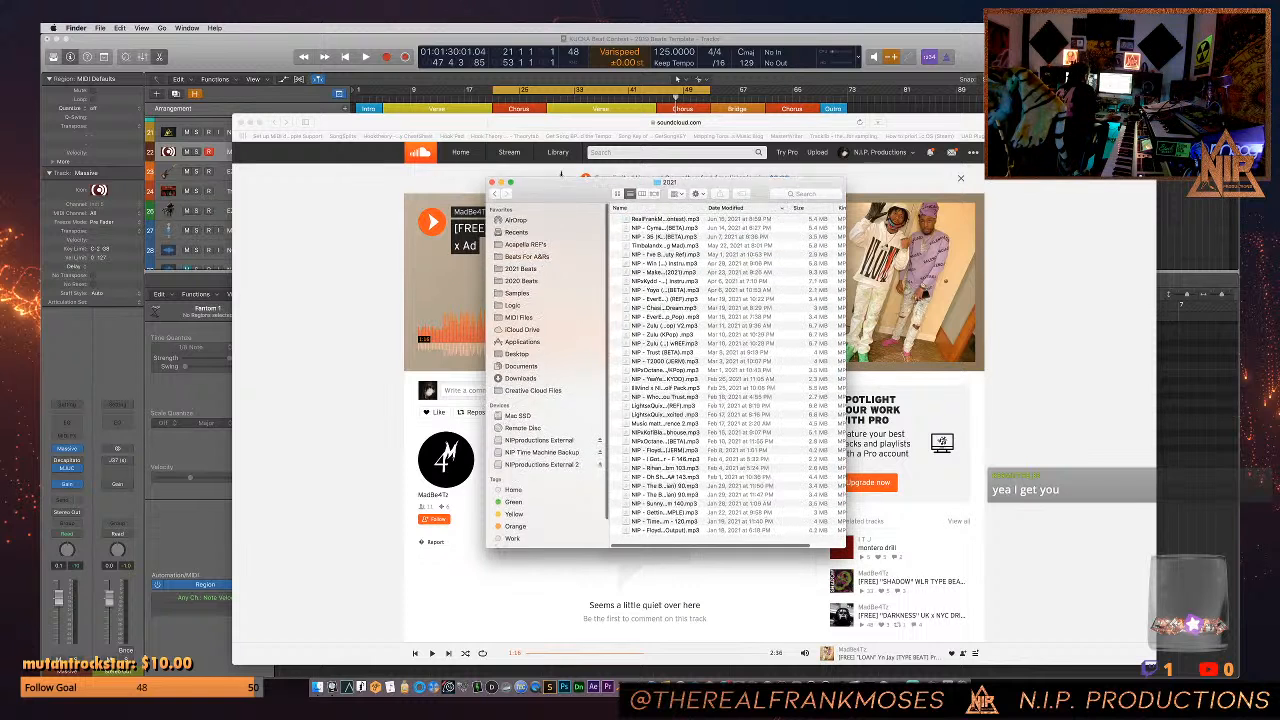
{"action": "left_click_drag", "start_coordinate": [561, 186], "coordinate": [561, 102]}
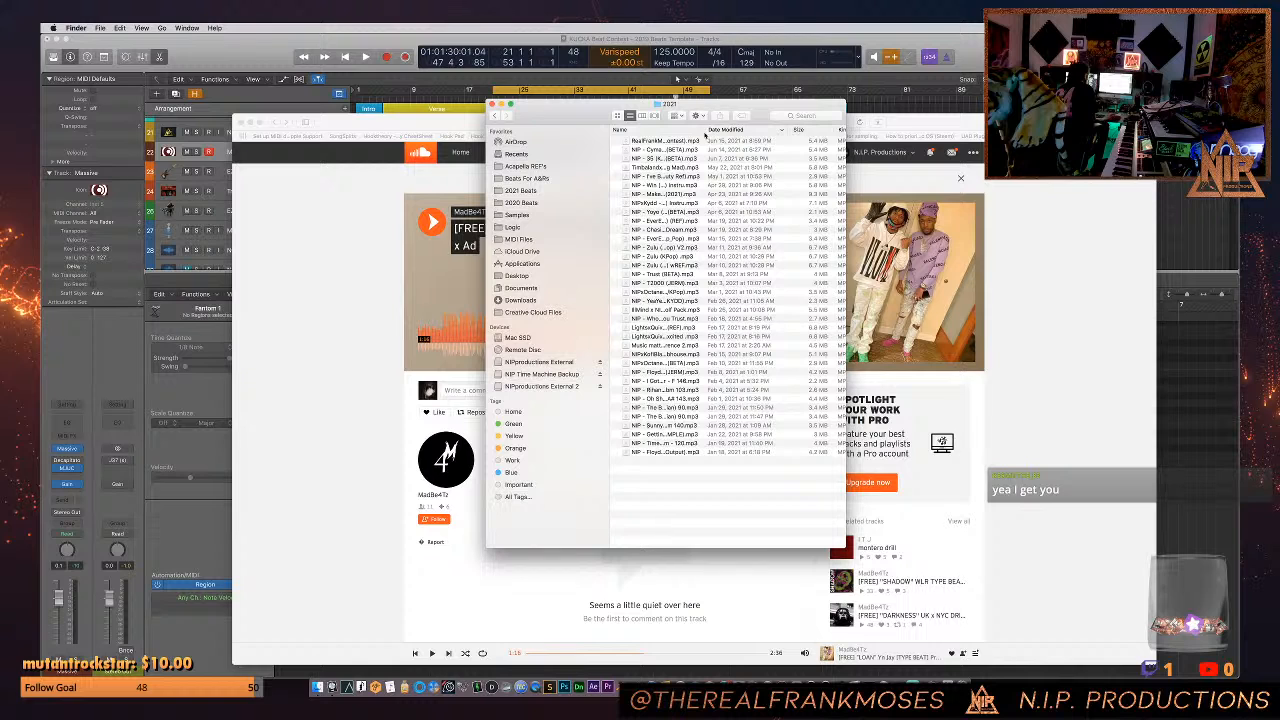
{"action": "left_click_drag", "start_coordinate": [705, 131], "coordinate": [778, 131]}
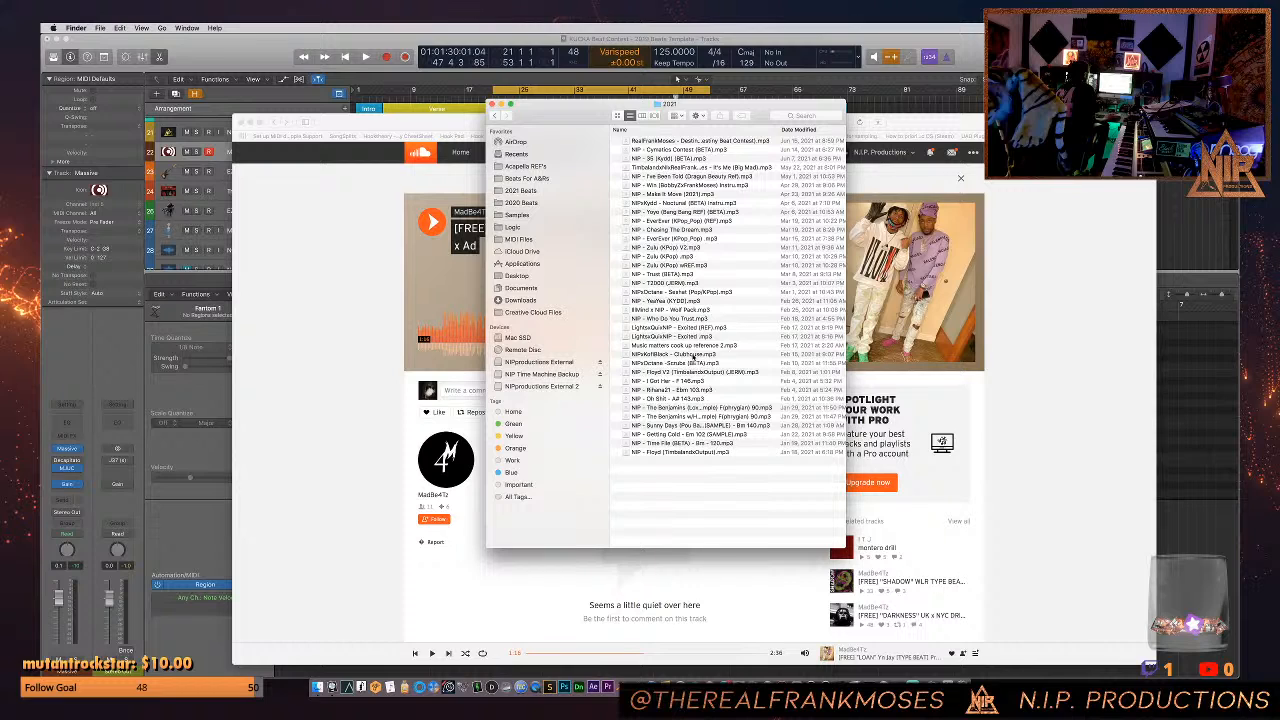
{"action": "left_click", "coordinate": [692, 356]}
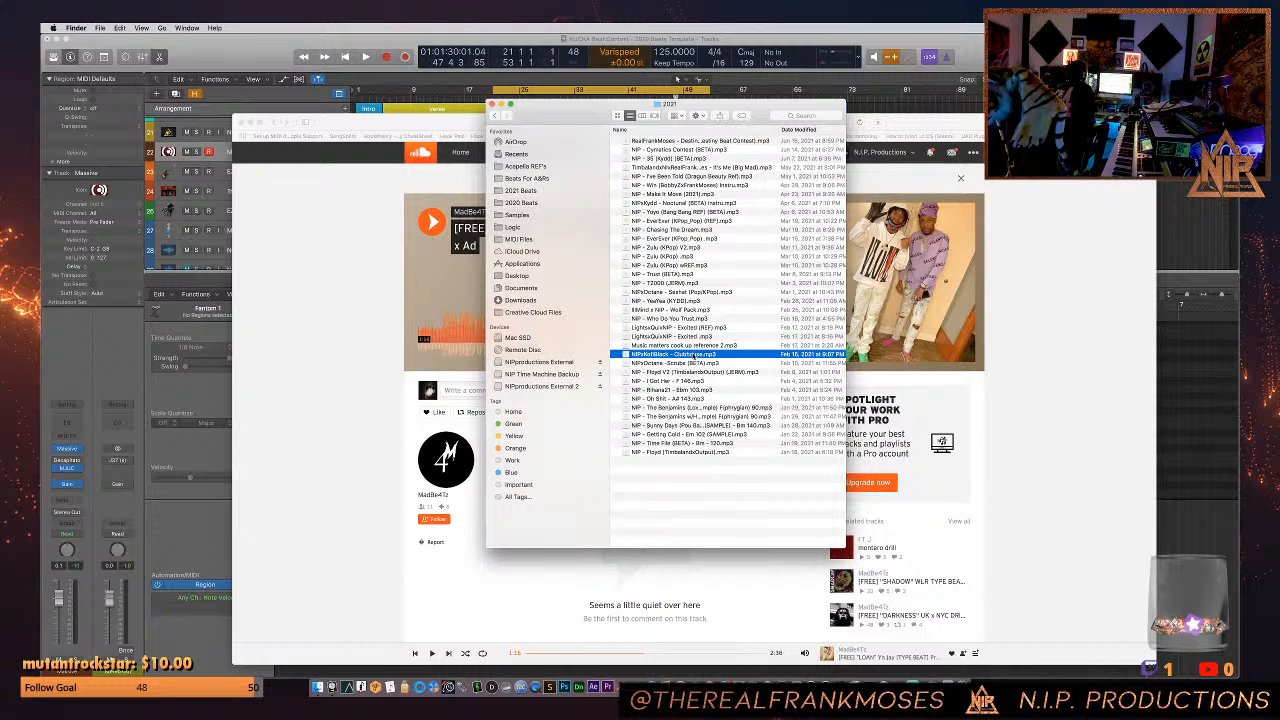
{"action": "key", "text": "space"}
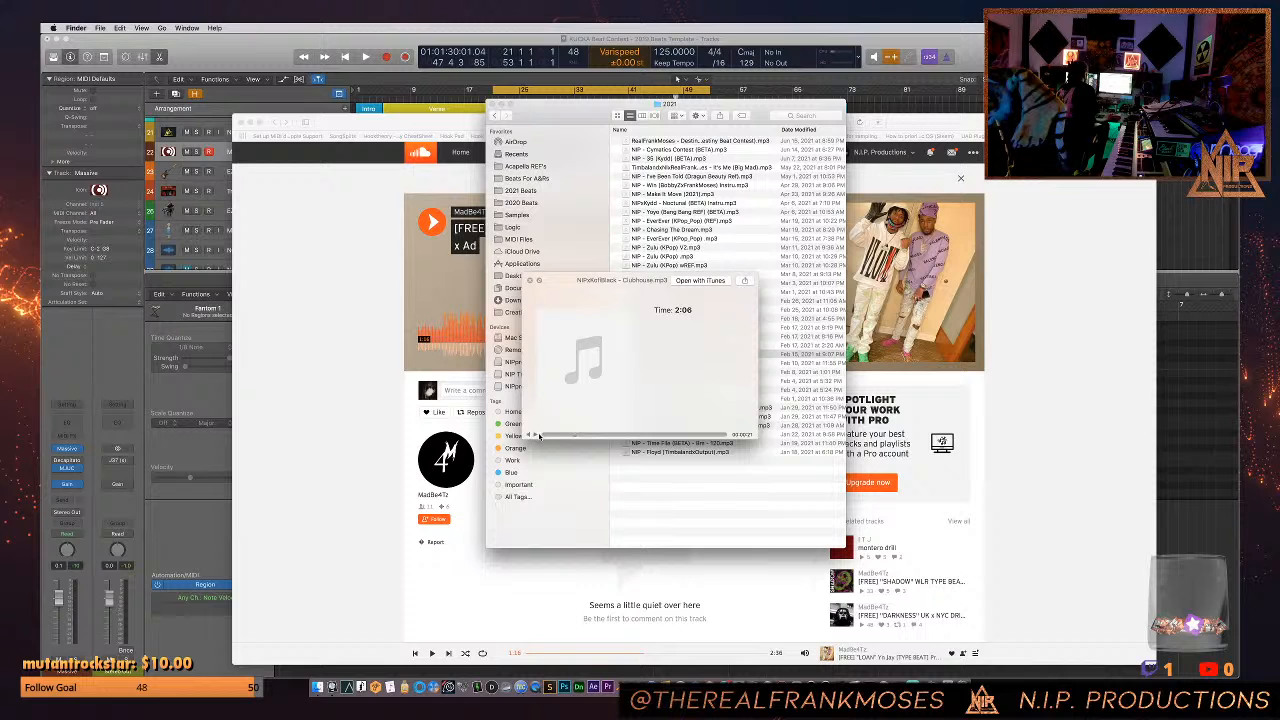
- Return to Logic Pro, add a Channel EQ to the Massive track and move its window below the track list
{"action": "left_click", "coordinate": [287, 78]}
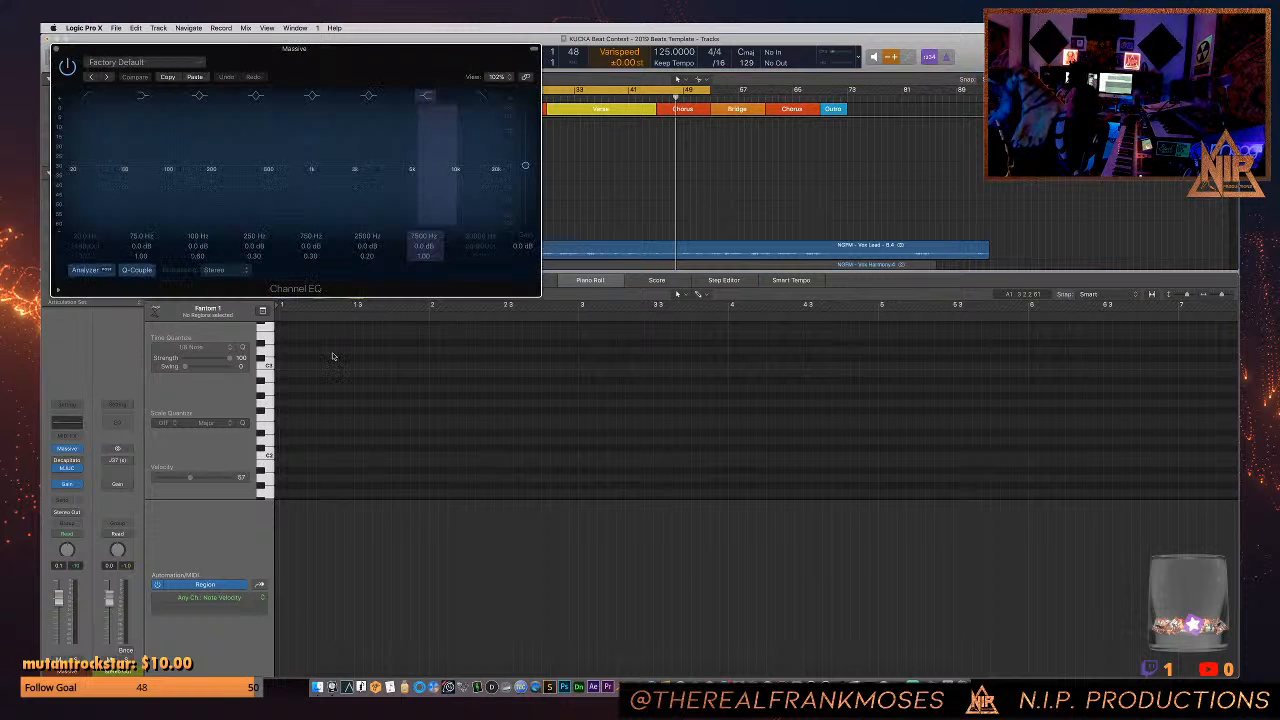
{"action": "left_click_drag", "start_coordinate": [340, 70], "coordinate": [712, 262]}
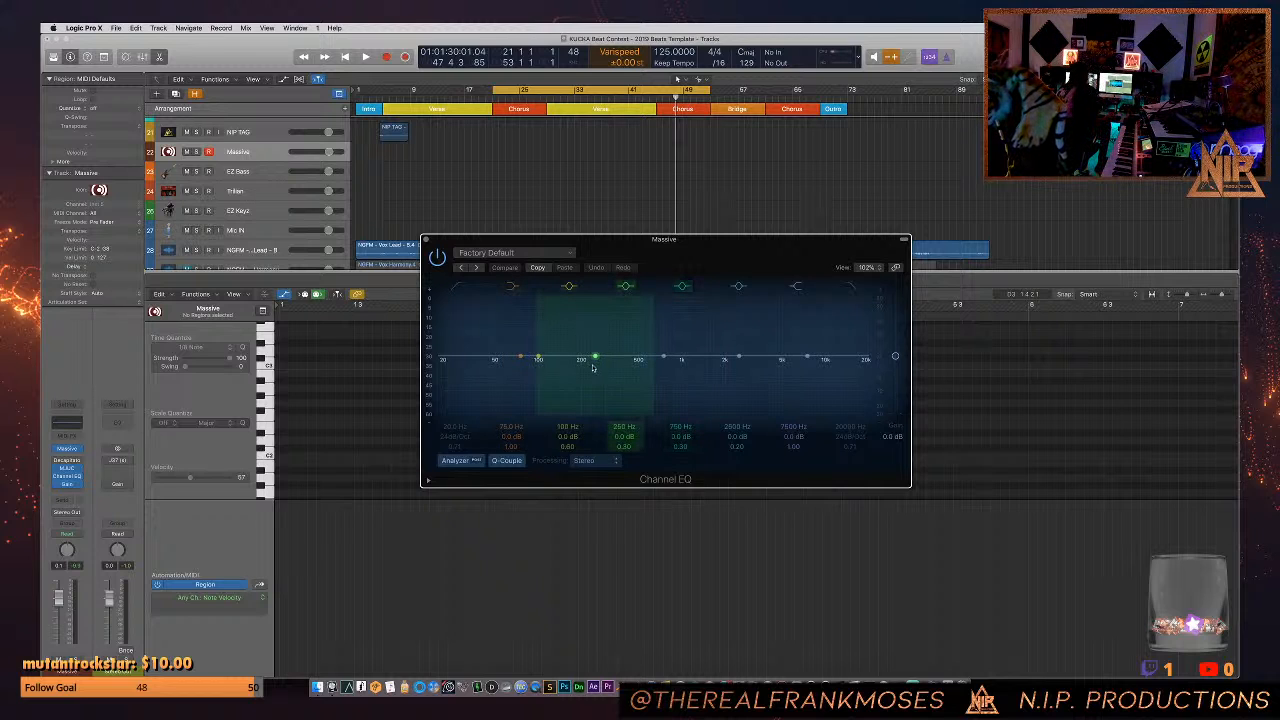
{"action": "left_click", "coordinate": [437, 257]}
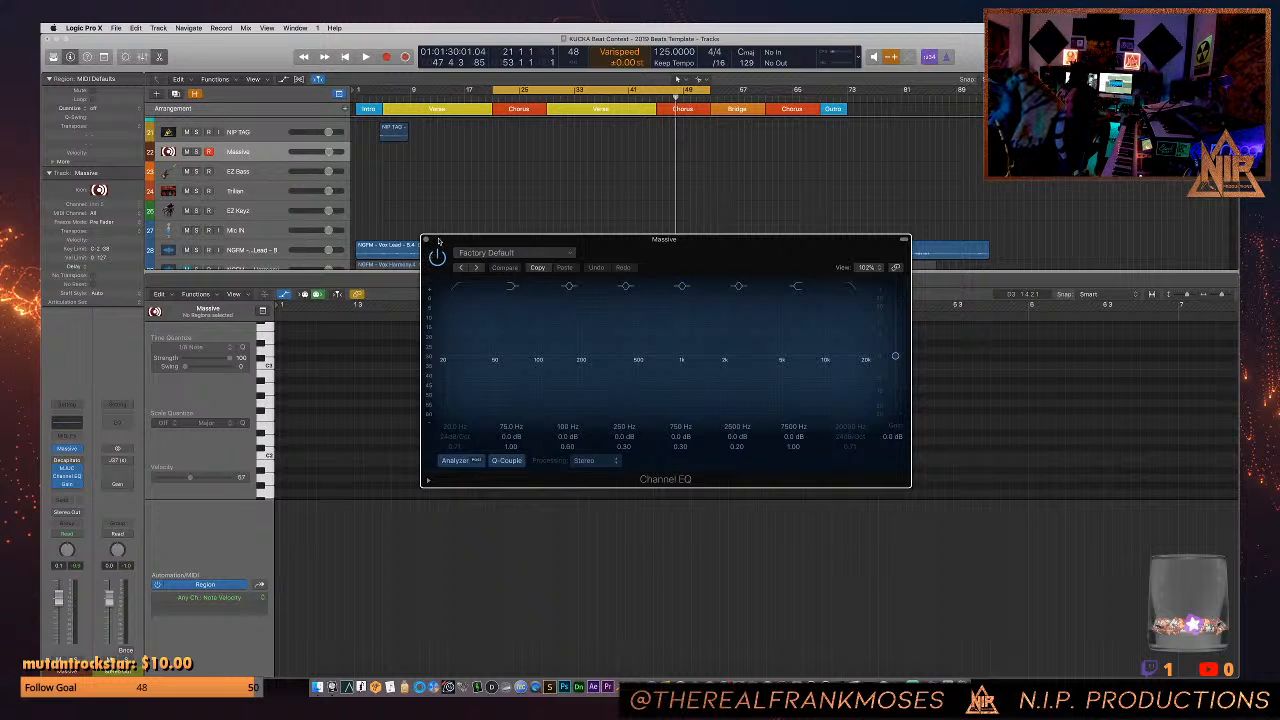
{"action": "left_click_drag", "start_coordinate": [438, 241], "coordinate": [433, 294]}
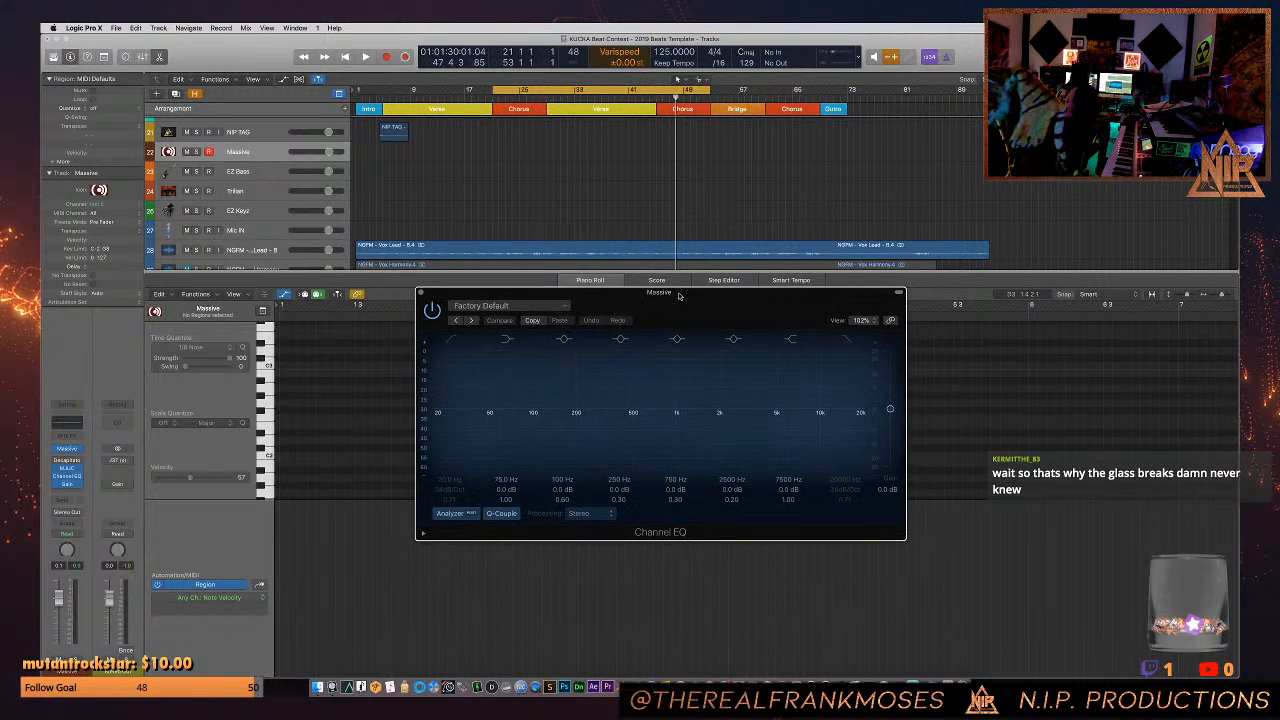
{"action": "left_click_drag", "start_coordinate": [678, 296], "coordinate": [670, 302]}
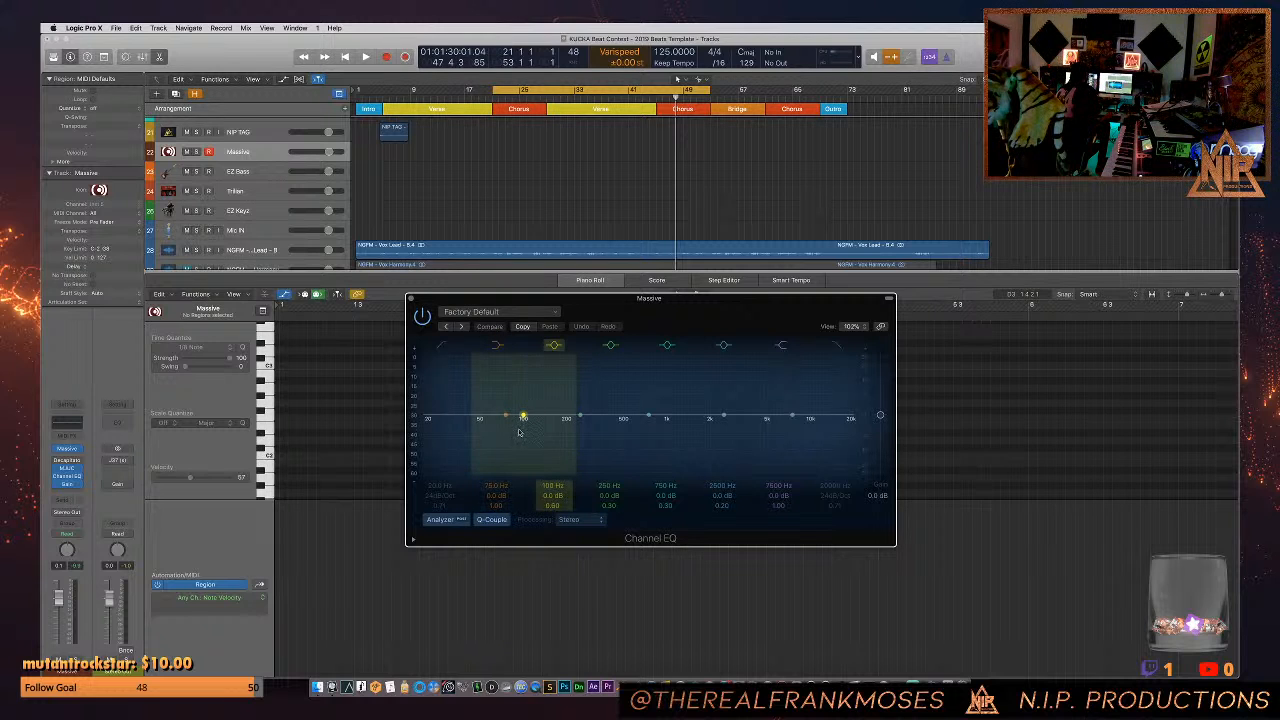
- Add a Channel EQ to the Fantom In audio track and move its window below the track's header
{"action": "scroll", "coordinate": [234, 181], "scroll_direction": "up", "scroll_amount": 10}
{"action": "left_click", "coordinate": [258, 170]}
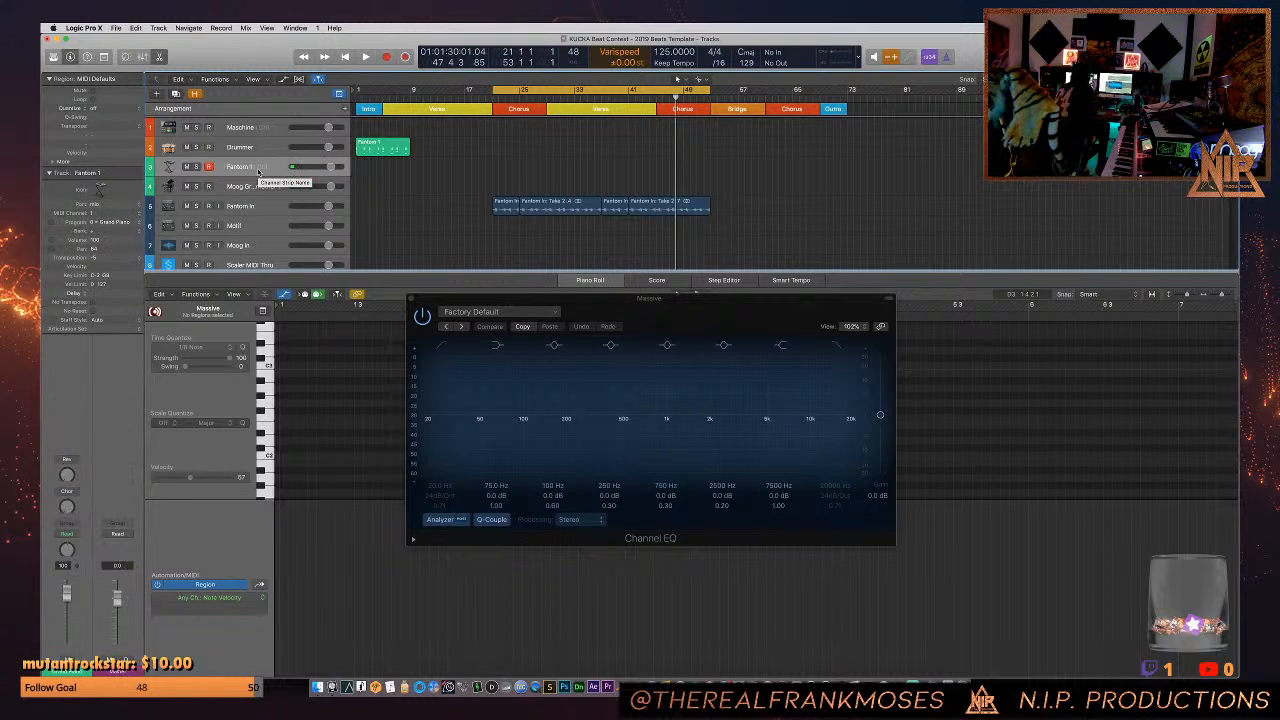
{"action": "left_click", "coordinate": [255, 207]}
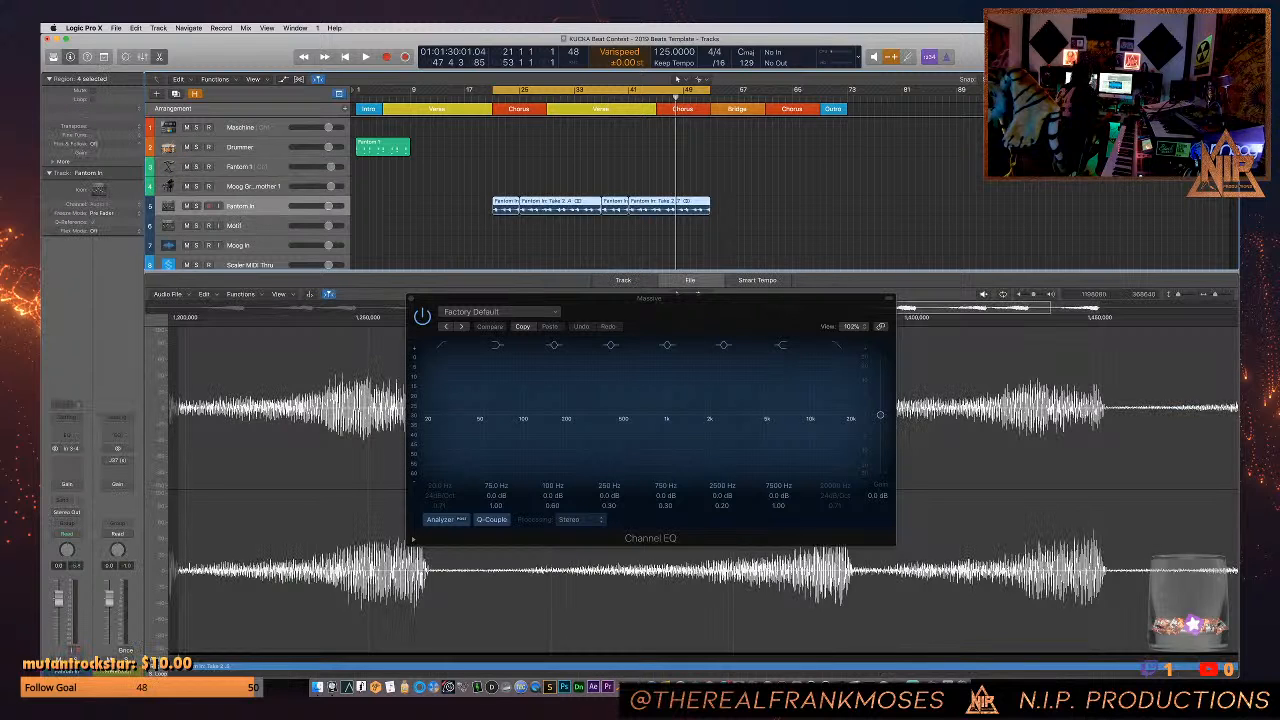
{"action": "left_click", "coordinate": [72, 466]}
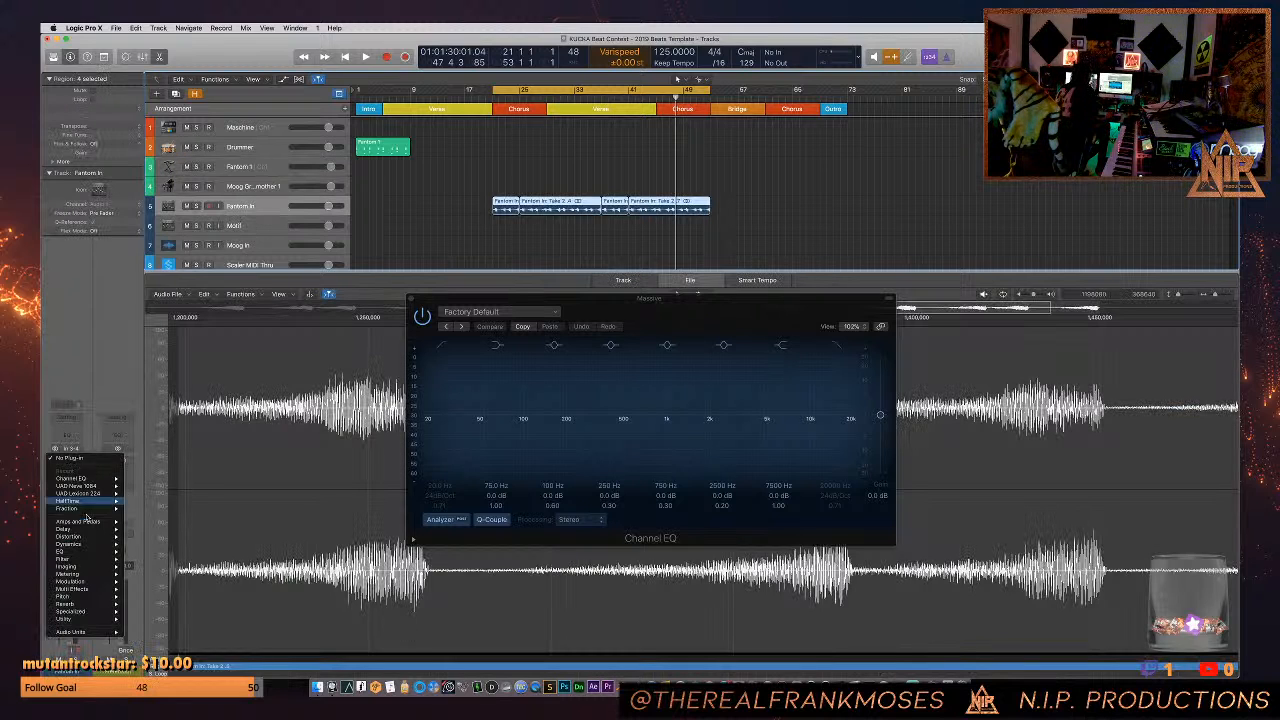
{"action": "left_click", "coordinate": [77, 405]}
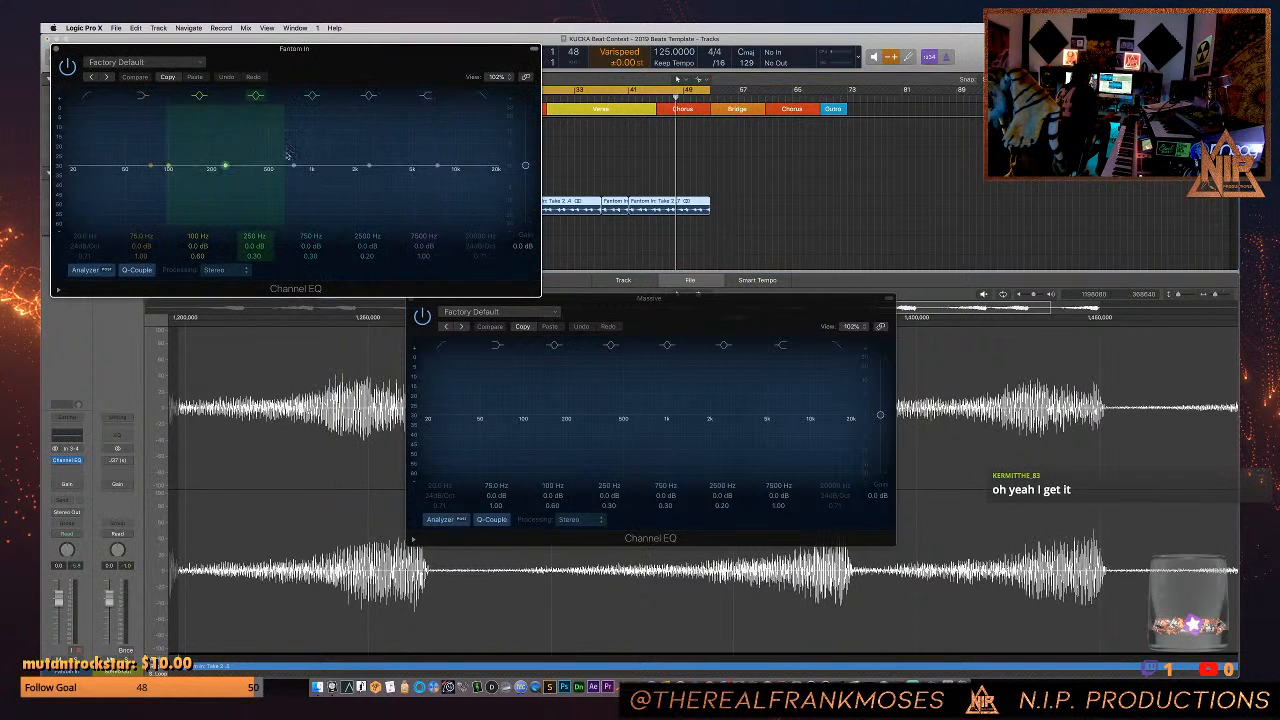
{"action": "left_click_drag", "start_coordinate": [457, 49], "coordinate": [575, 252]}
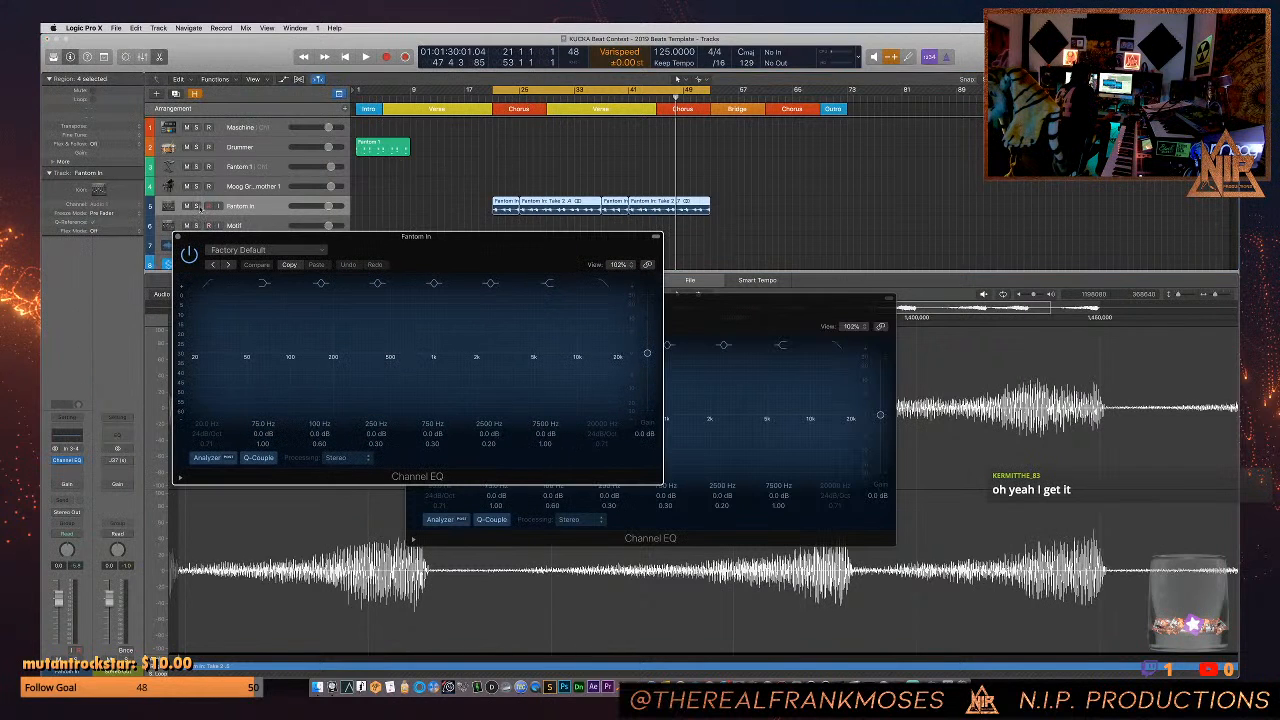
- Solo the Fantom In track and play it briefly to examine its low-frequency spectrum in the EQ analyzer
{"action": "left_click", "coordinate": [197, 206]}
{"action": "key", "text": "space"}
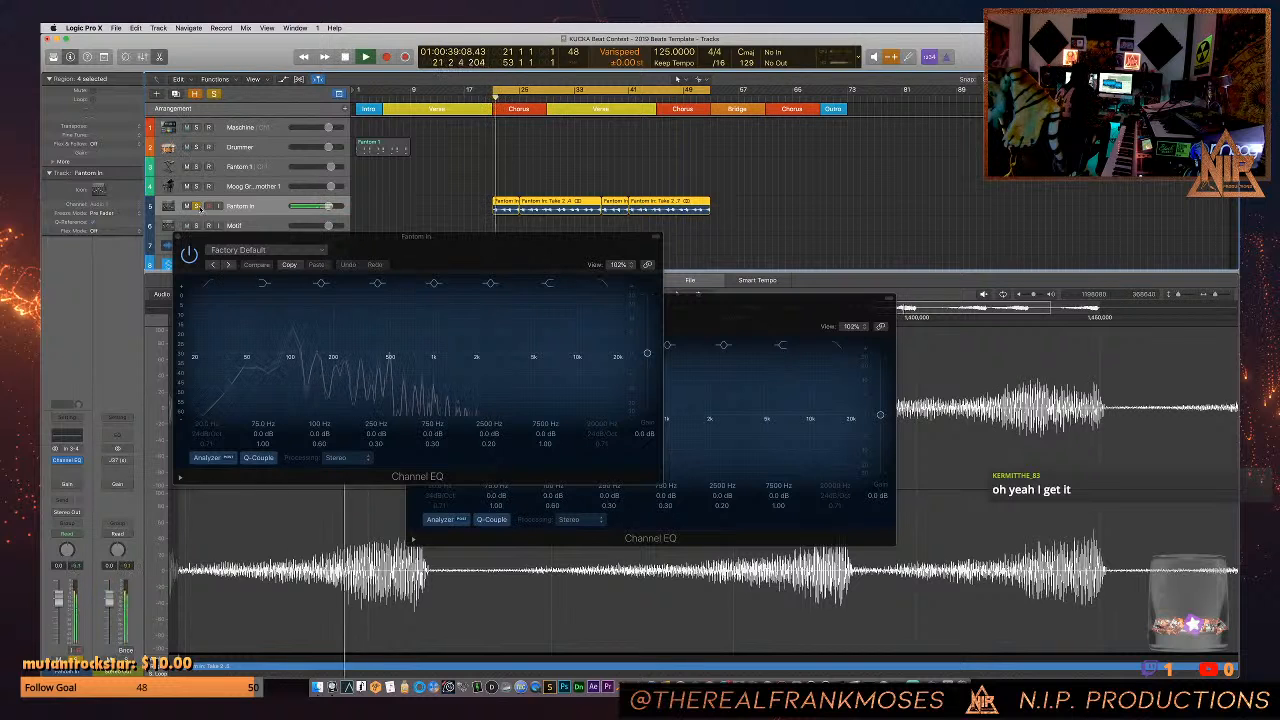
{"action": "key", "text": "space"}
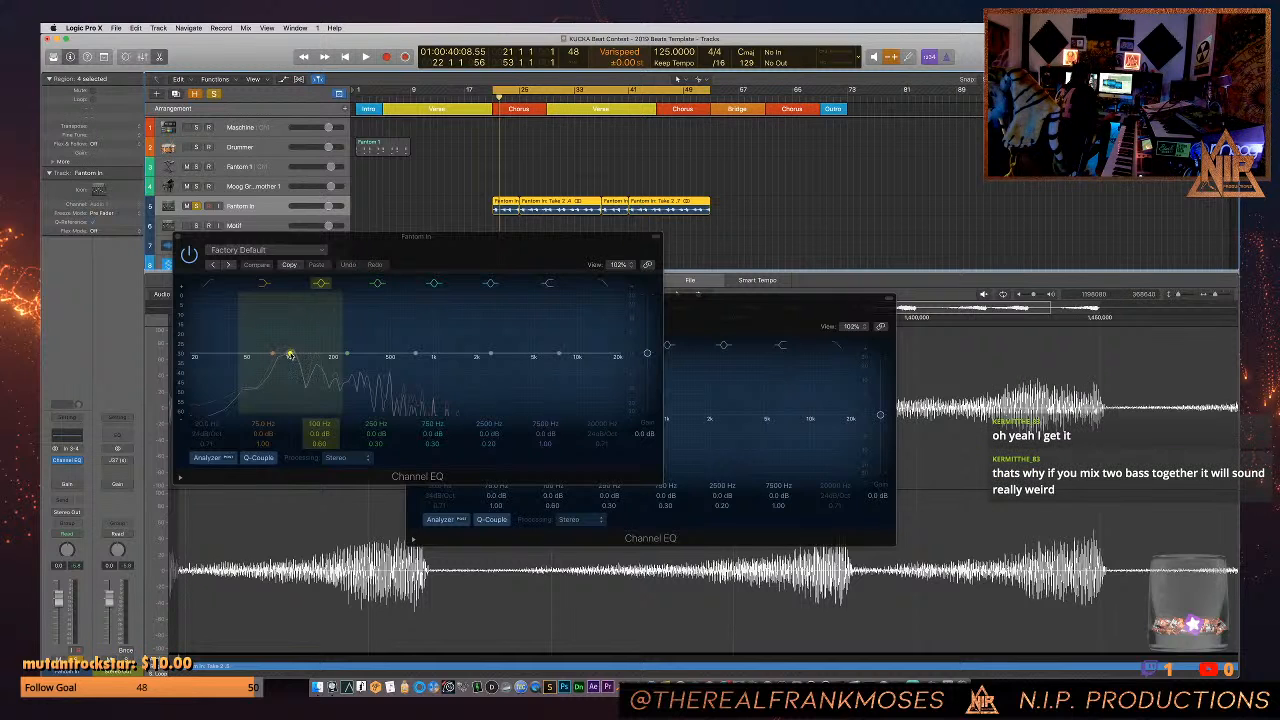
- Cut Fantom In by 4.0 dB at 99 Hz with a Q of 1.10, and move the 750 Hz band to 1660 Hz at 0 dB
{"action": "left_click_drag", "start_coordinate": [290, 355], "coordinate": [290, 374]}
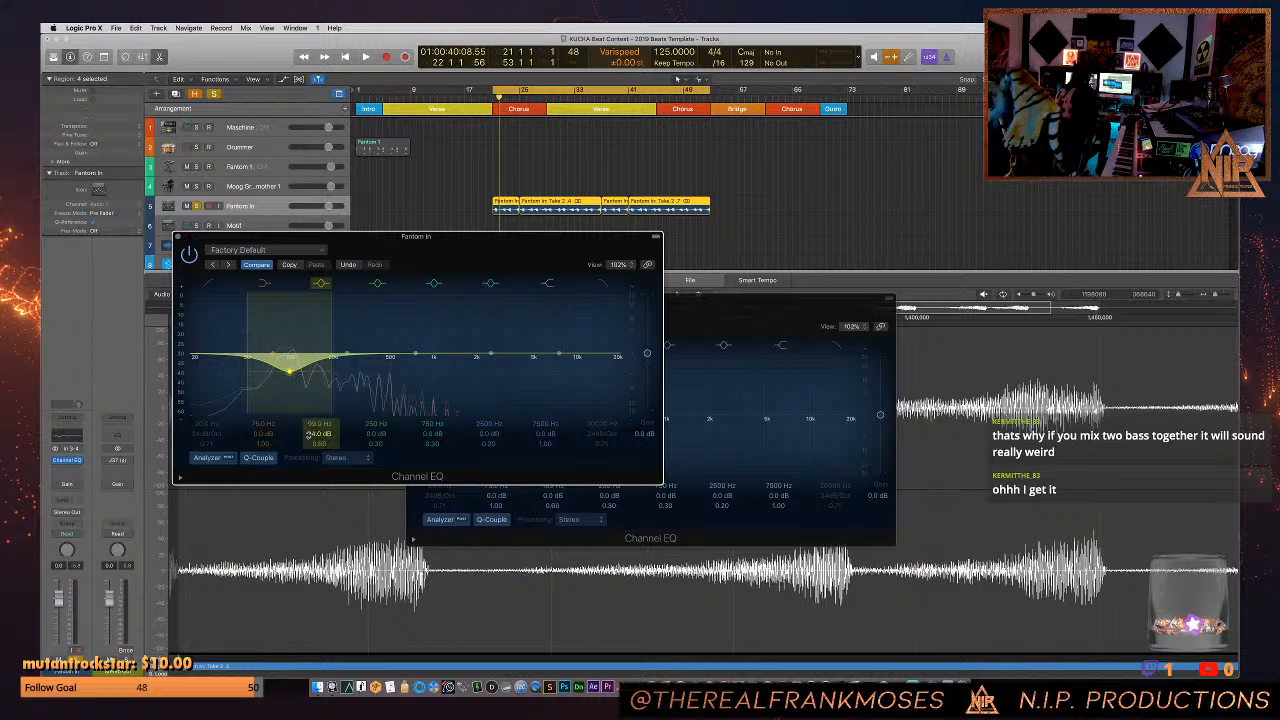
{"action": "left_click_drag", "start_coordinate": [319, 444], "coordinate": [319, 430]}
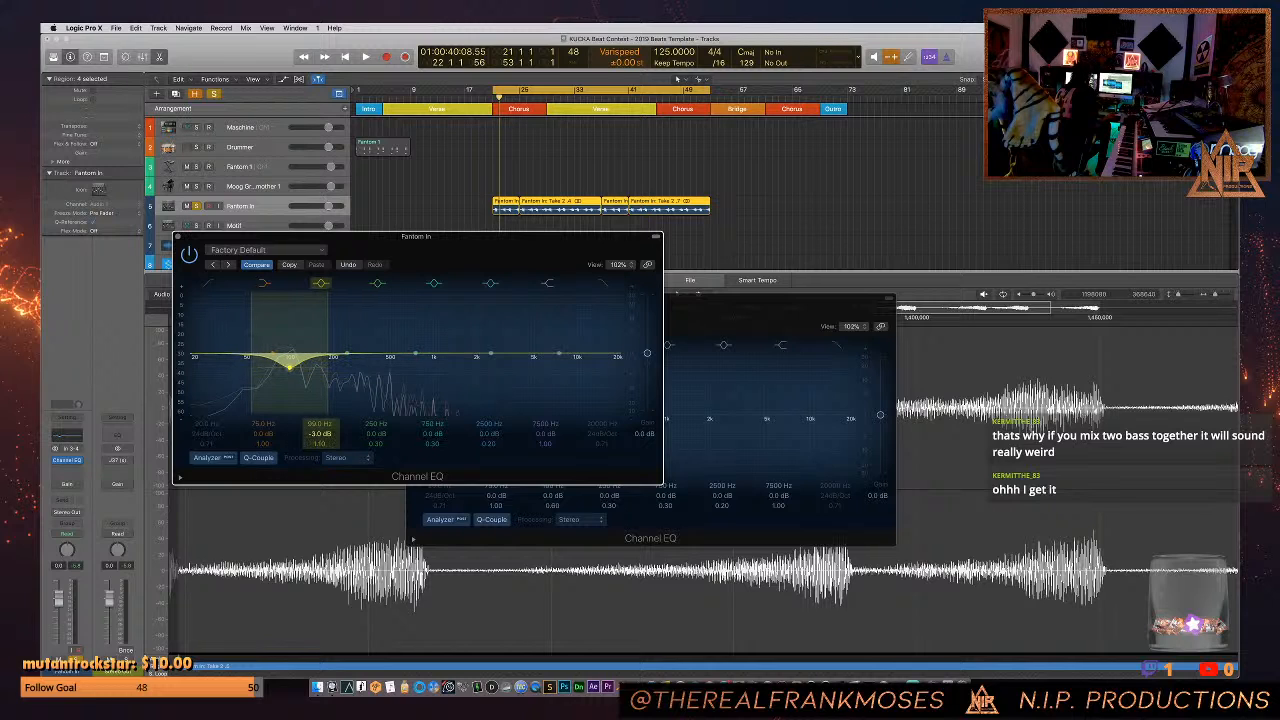
{"action": "left_click_drag", "start_coordinate": [289, 371], "coordinate": [294, 341]}
{"action": "left_click_drag", "start_coordinate": [405, 356], "coordinate": [468, 359]}
{"action": "left_click", "coordinate": [300, 327]}
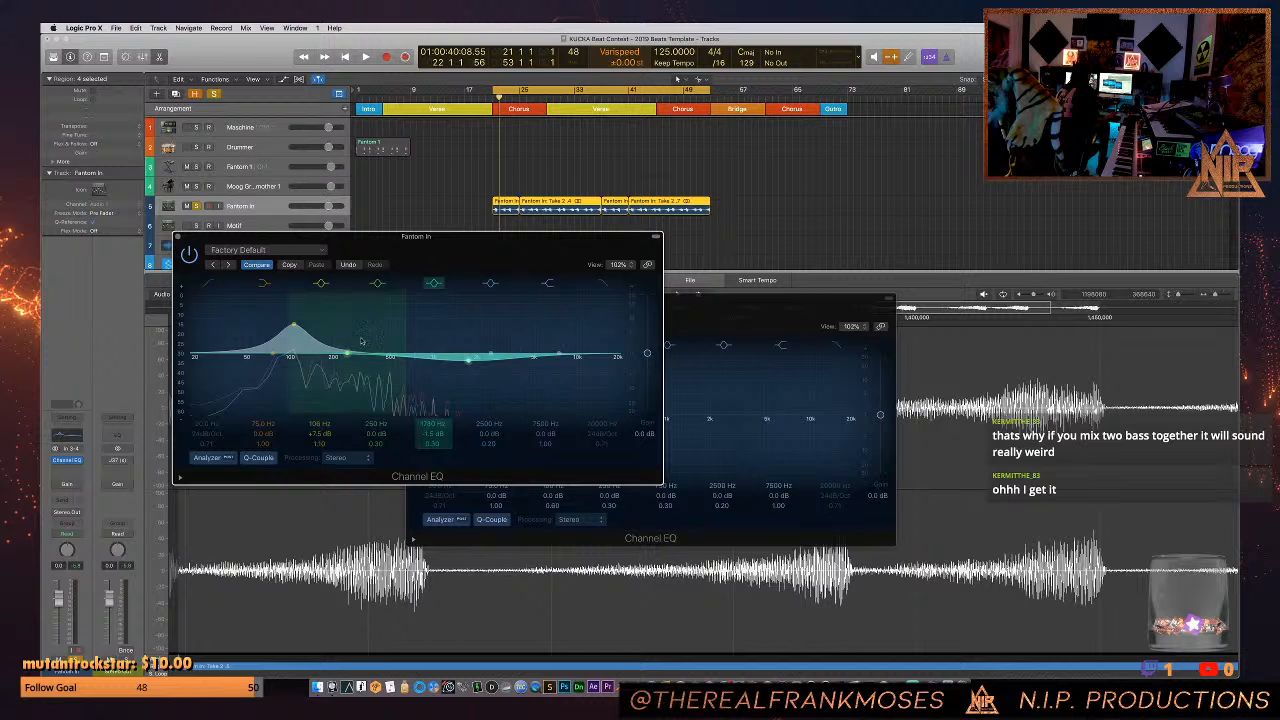
{"action": "left_click_drag", "start_coordinate": [293, 326], "coordinate": [290, 368]}
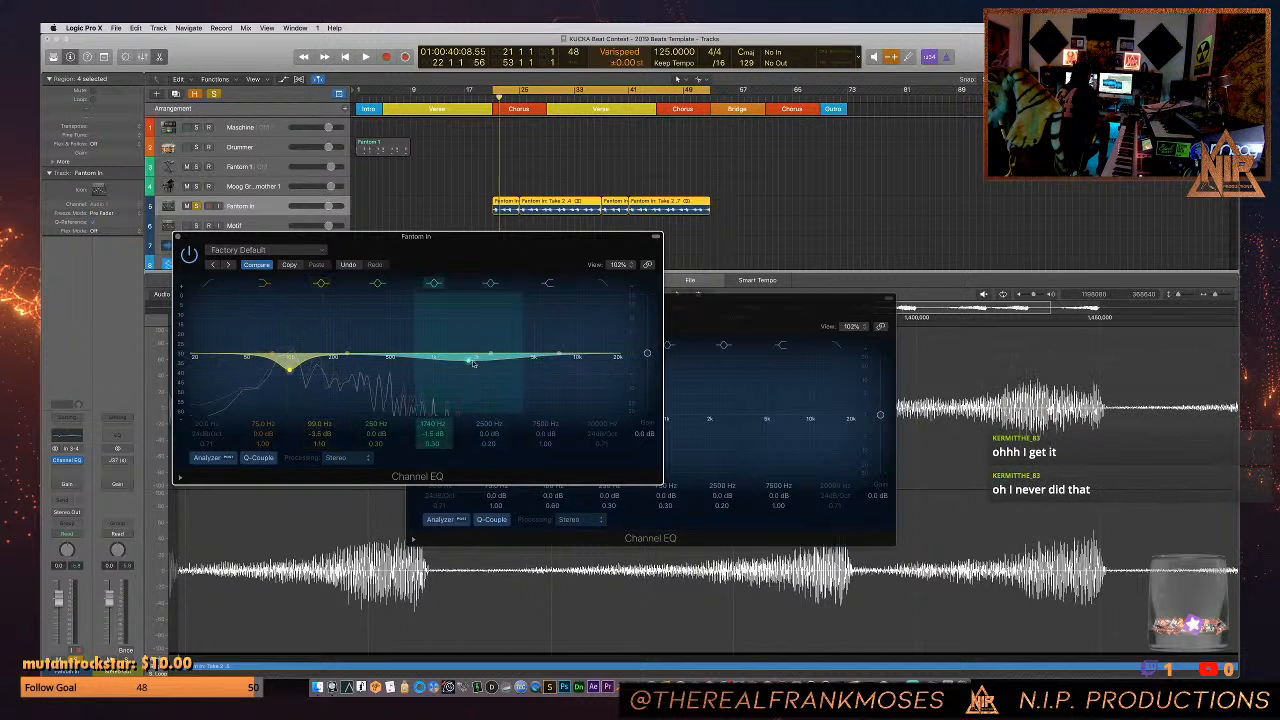
{"action": "left_click_drag", "start_coordinate": [470, 363], "coordinate": [472, 353]}
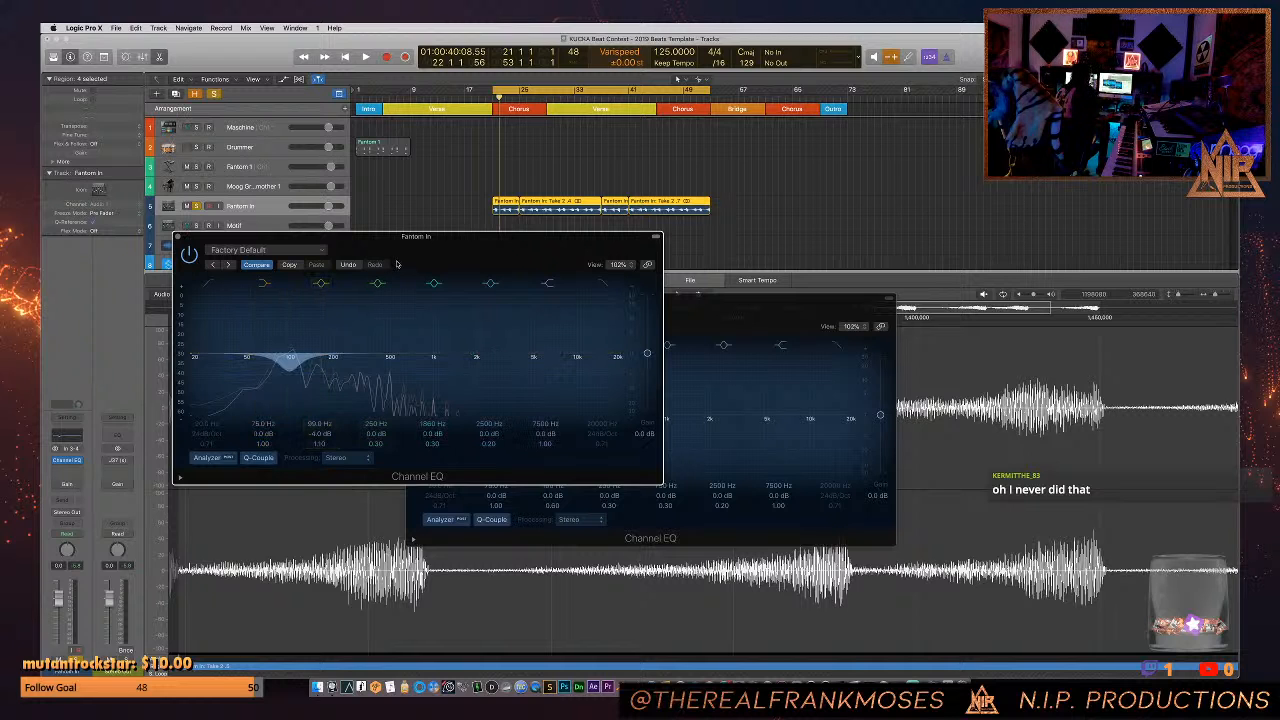
- Move the Fantom In EQ window aside, turn off solo and play the song with the Massive track selected
{"action": "left_click_drag", "start_coordinate": [386, 251], "coordinate": [581, 274]}
{"action": "scroll", "coordinate": [258, 220], "scroll_direction": "down", "scroll_amount": 4}
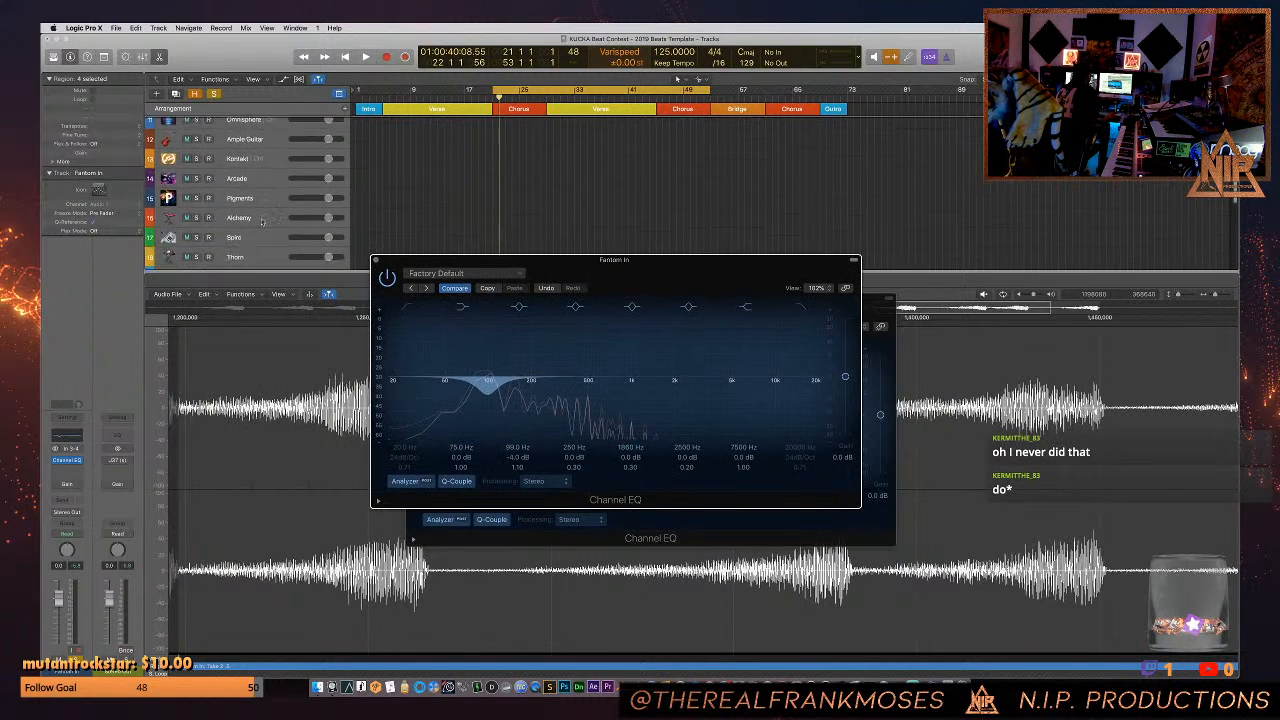
{"action": "scroll", "coordinate": [245, 200], "scroll_direction": "down", "scroll_amount": 10}
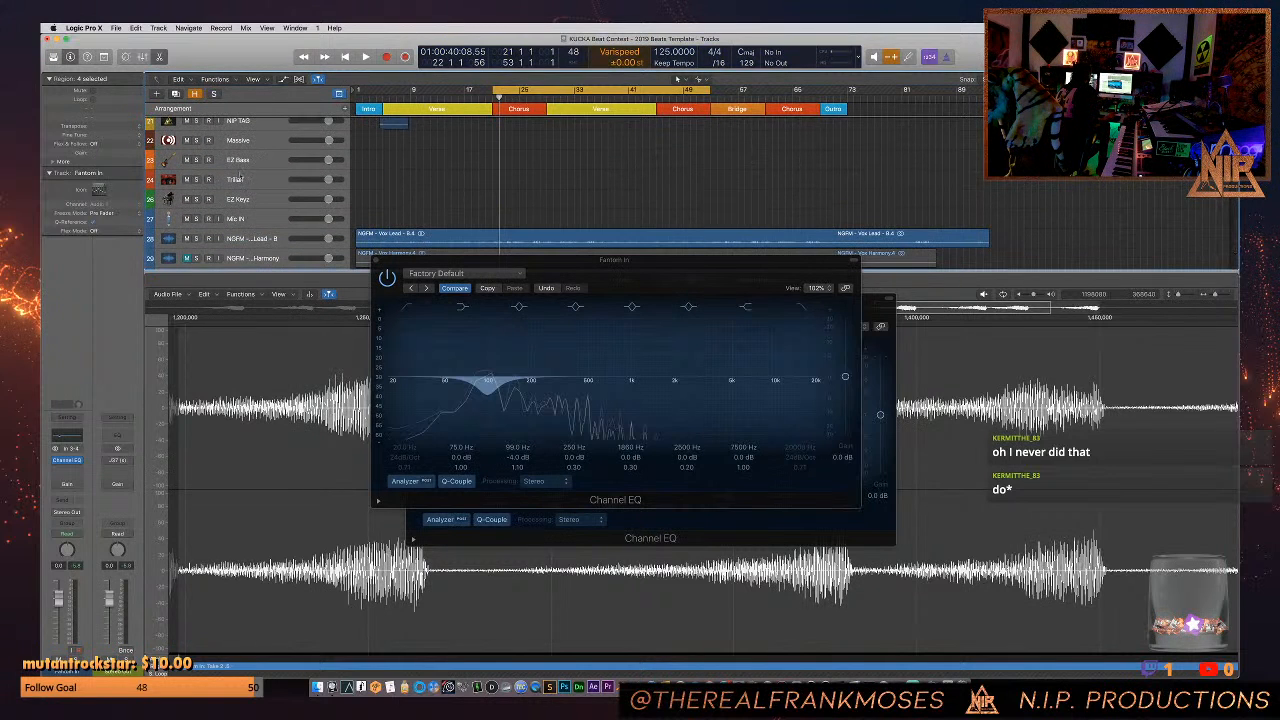
{"action": "left_click", "coordinate": [255, 143]}
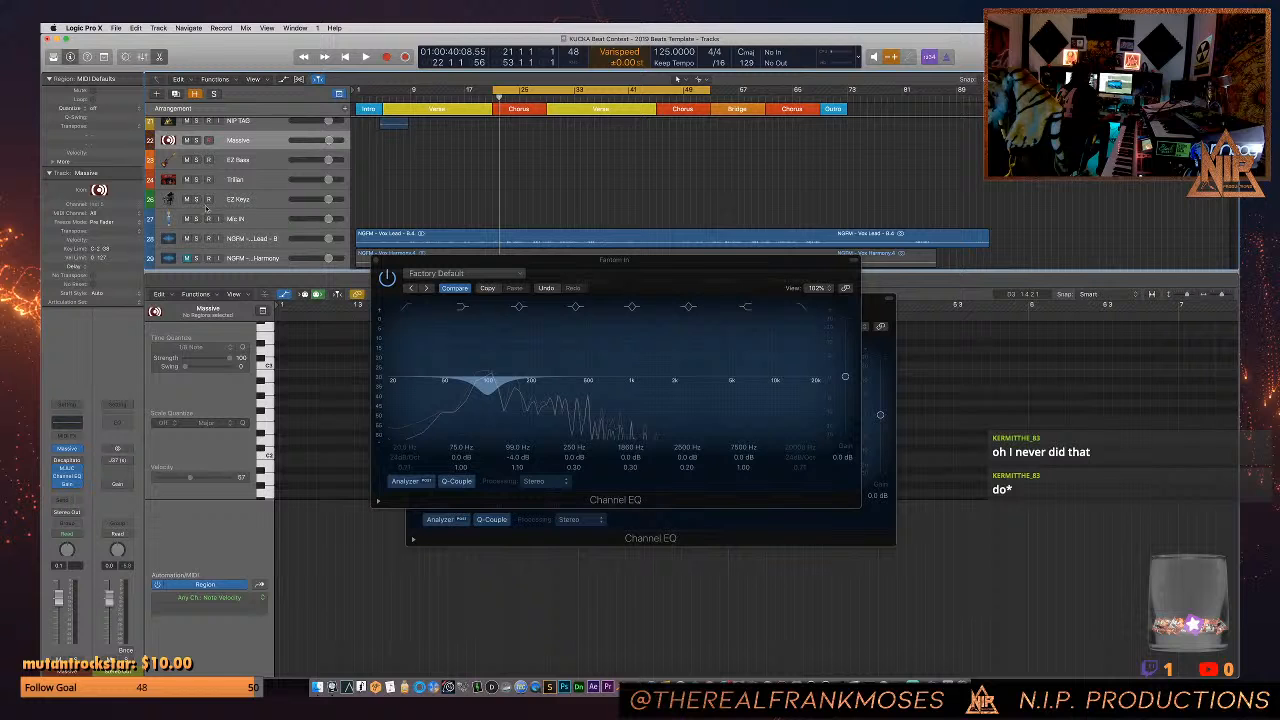
{"action": "key", "text": "space"}
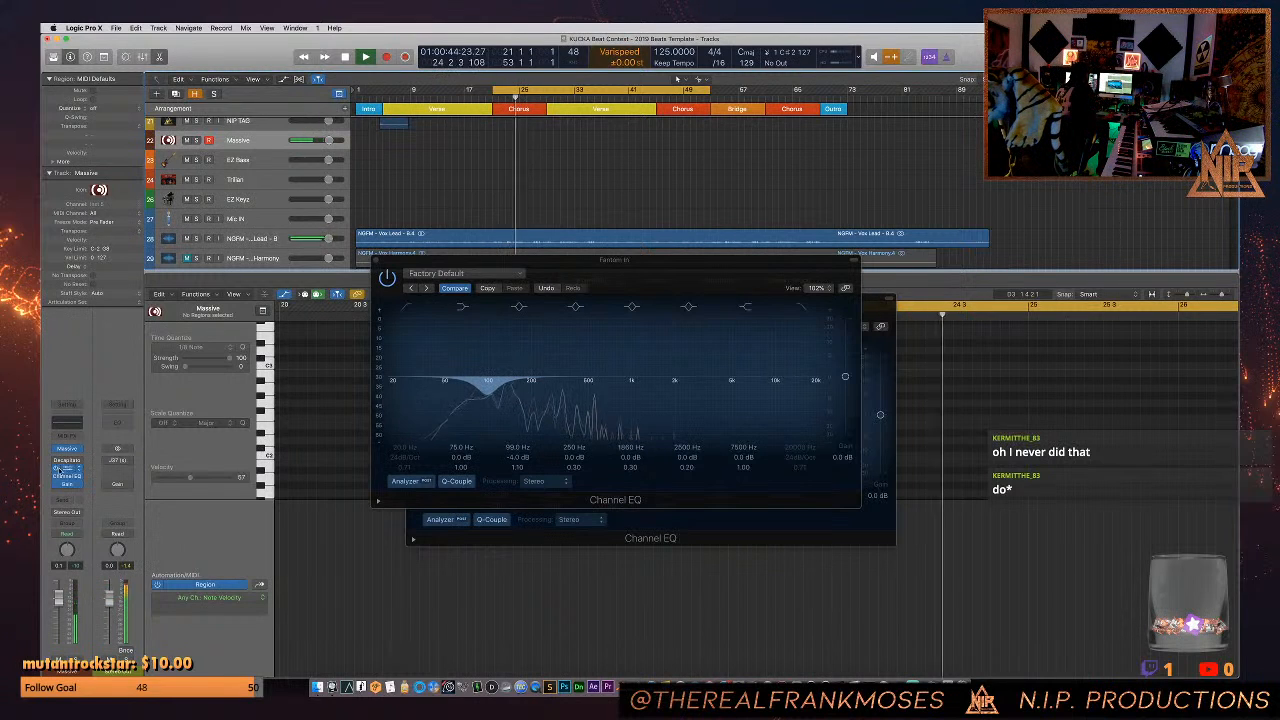
- Close the Massive track's Channel EQ window and open its MJUC compressor
{"action": "left_click", "coordinate": [67, 477]}
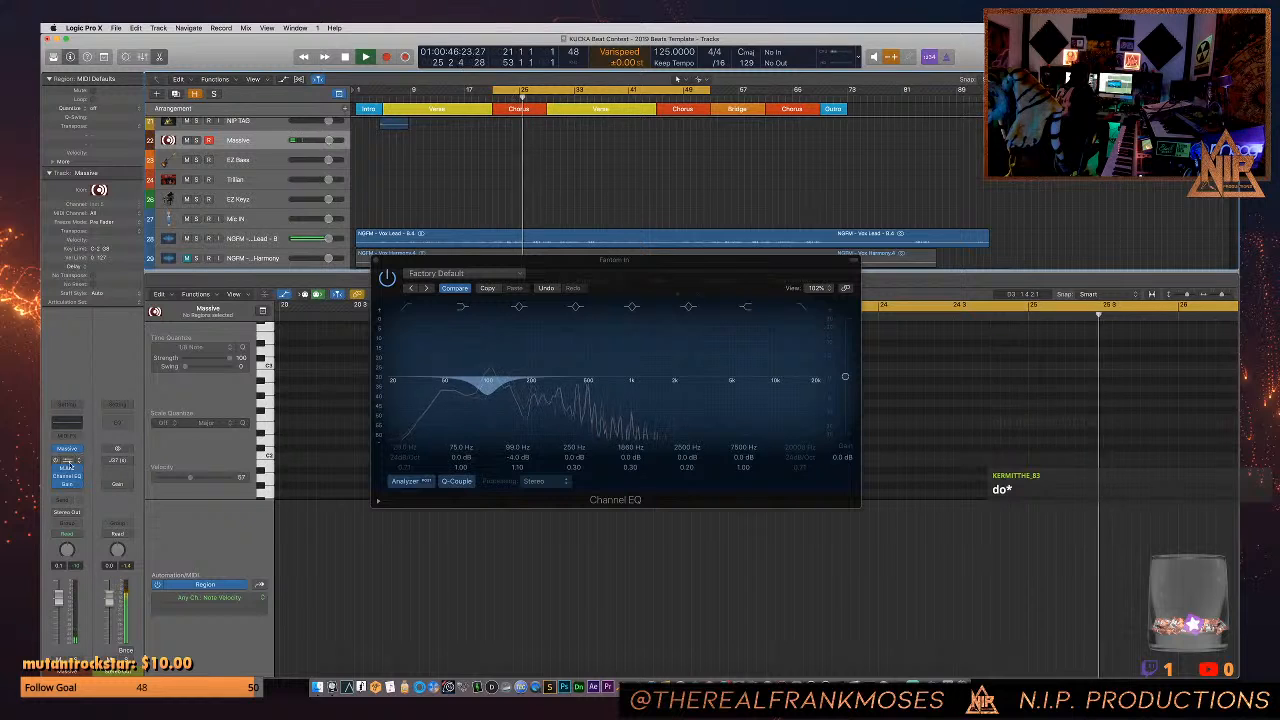
{"action": "left_click", "coordinate": [67, 468]}
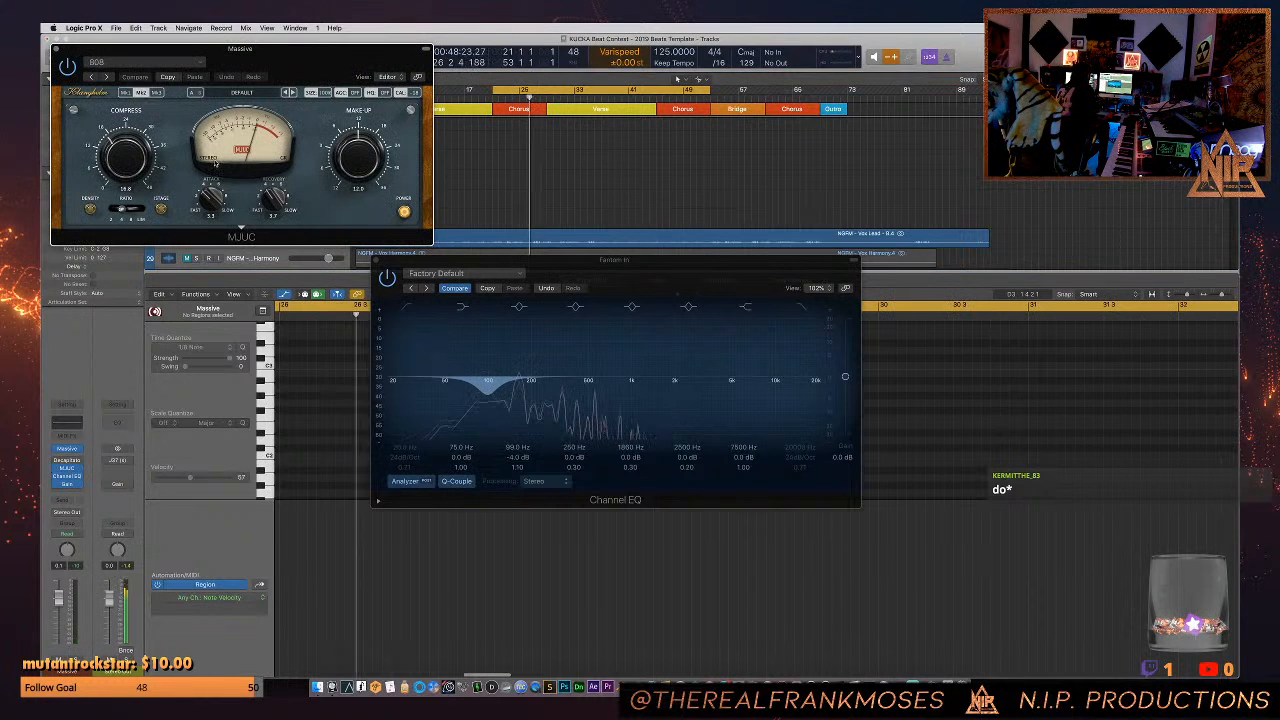
- Lower the Massive track's MJUC compression amount to 9.0 and move the compressor window clear of the track list
{"action": "left_click_drag", "start_coordinate": [121, 162], "coordinate": [119, 180]}
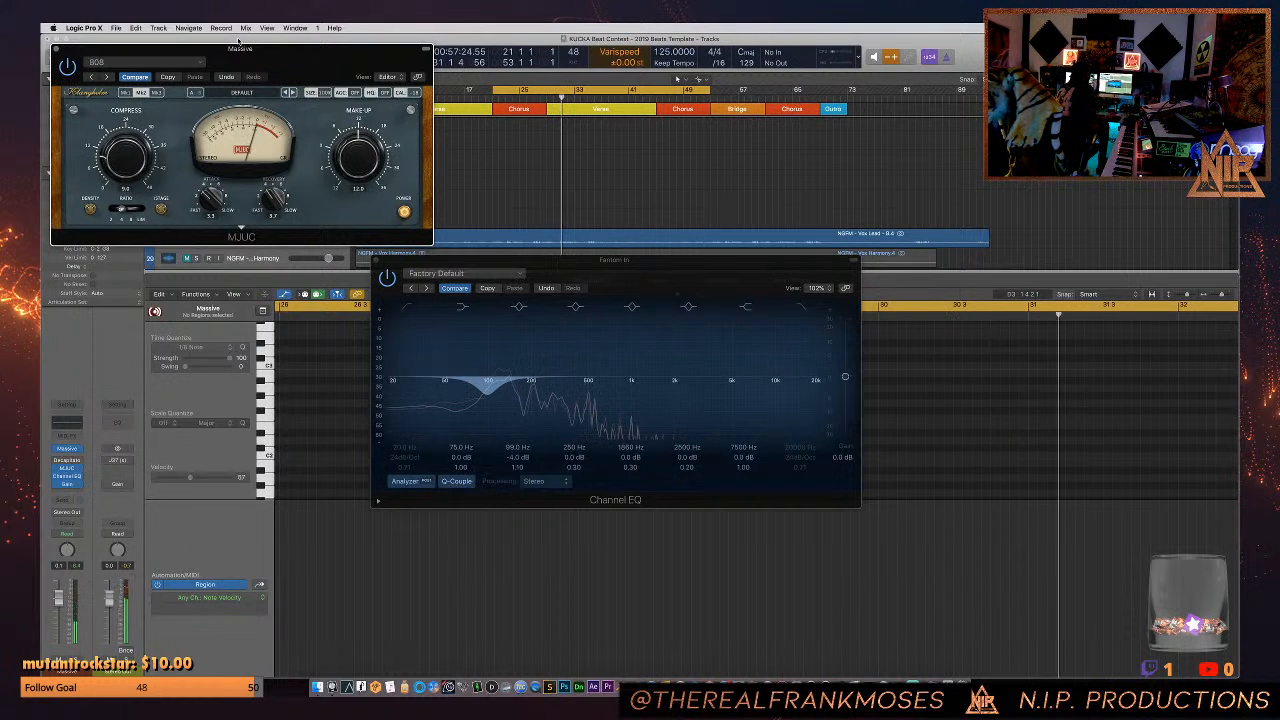
{"action": "left_click_drag", "start_coordinate": [238, 44], "coordinate": [1196, 333]}
- Mute the Maschine drum track
{"action": "scroll", "coordinate": [252, 184], "scroll_direction": "up", "scroll_amount": 8}
{"action": "left_click", "coordinate": [252, 185]}
{"action": "scroll", "coordinate": [252, 184], "scroll_direction": "up", "scroll_amount": 8}
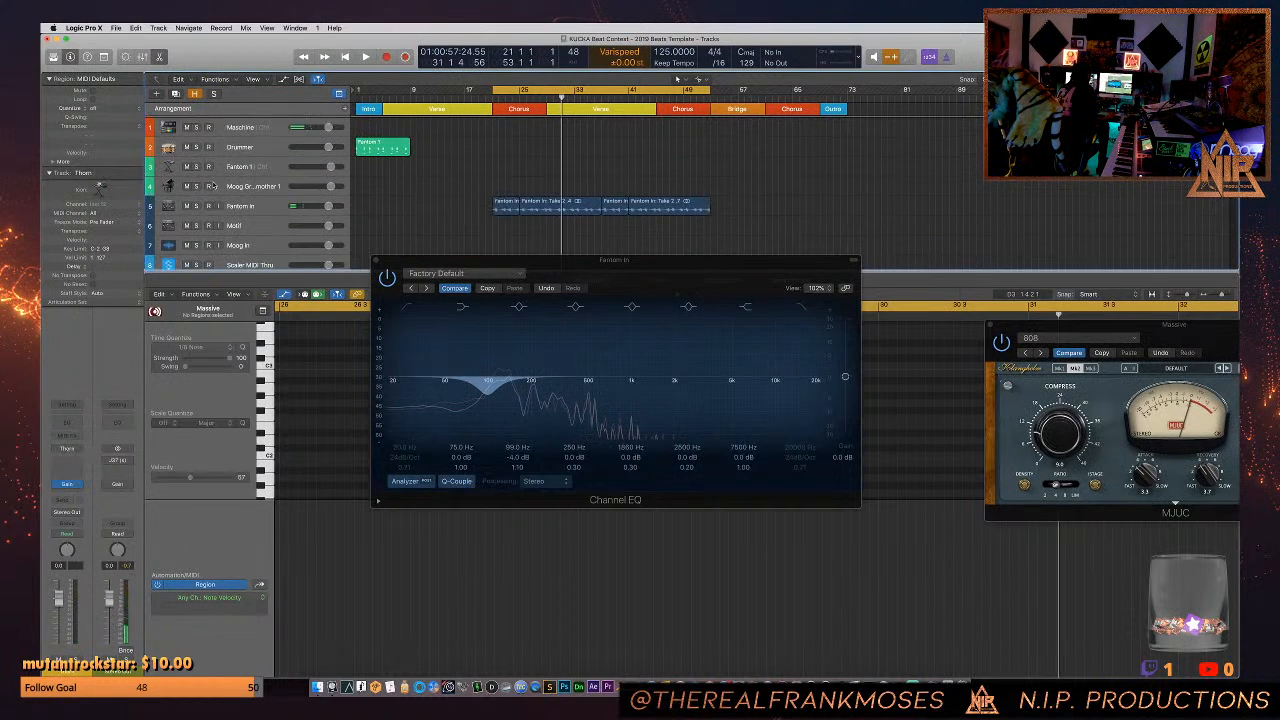
{"action": "left_click", "coordinate": [188, 133]}
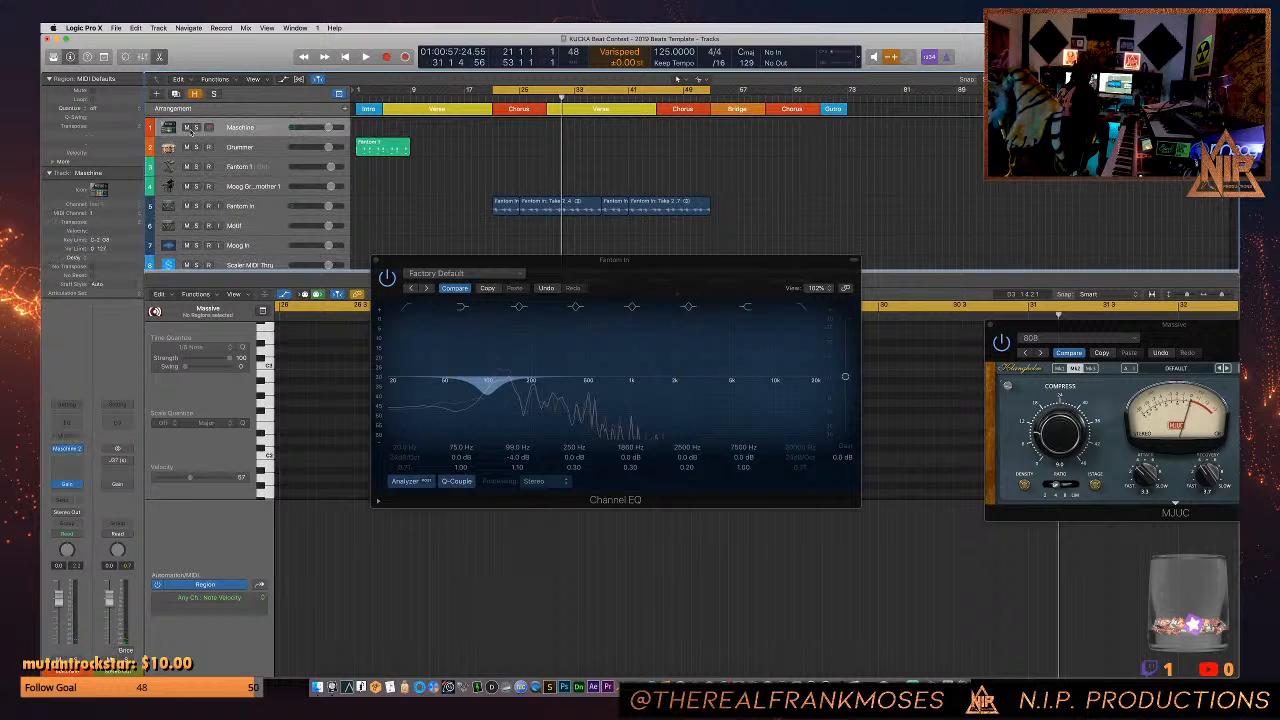
{"action": "scroll", "coordinate": [191, 181], "scroll_direction": "down", "scroll_amount": 10}
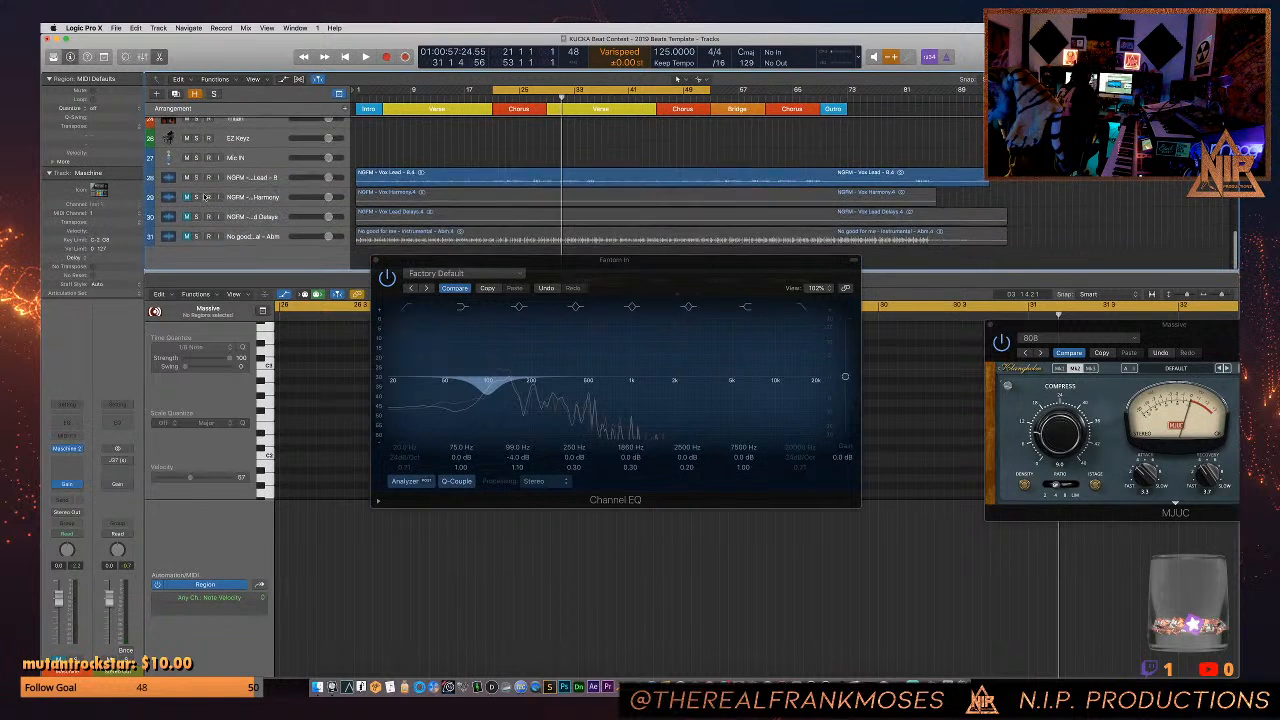
{"action": "scroll", "coordinate": [191, 181], "scroll_direction": "up", "scroll_amount": 10}
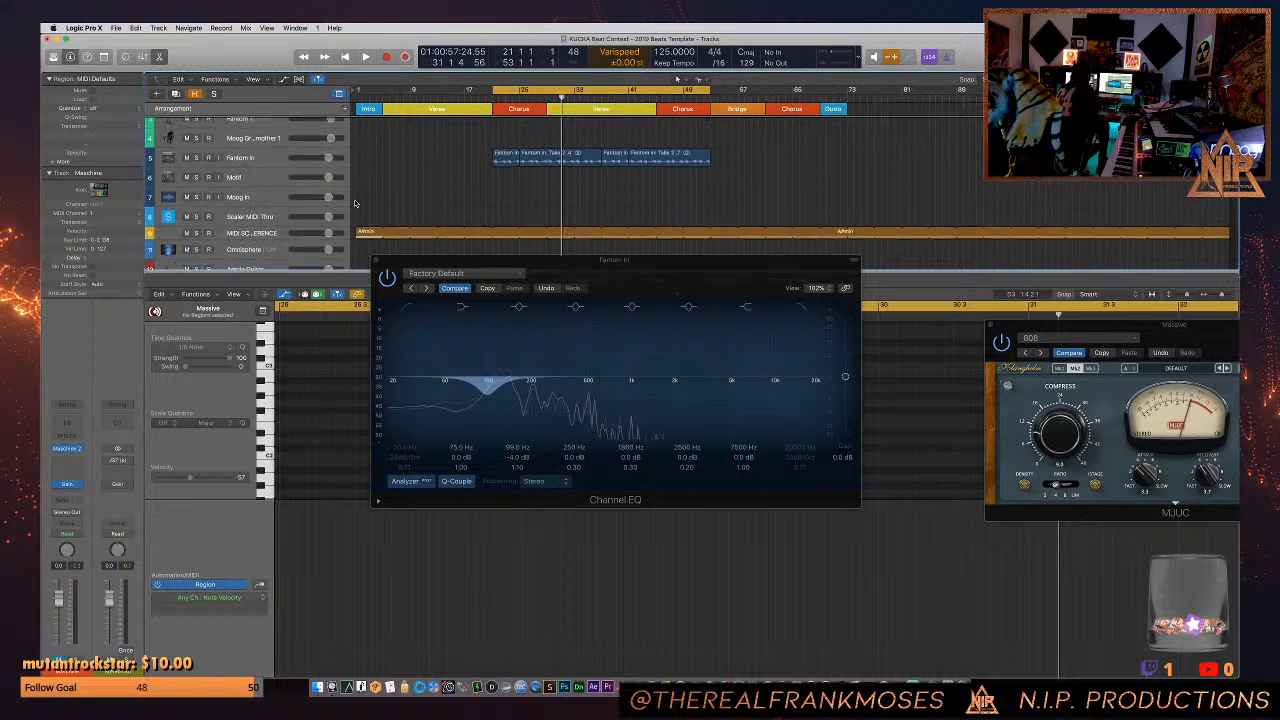
- Play the song from the first chorus, move the Fantom In EQ window aside and show the mixer
{"action": "key", "text": "space"}
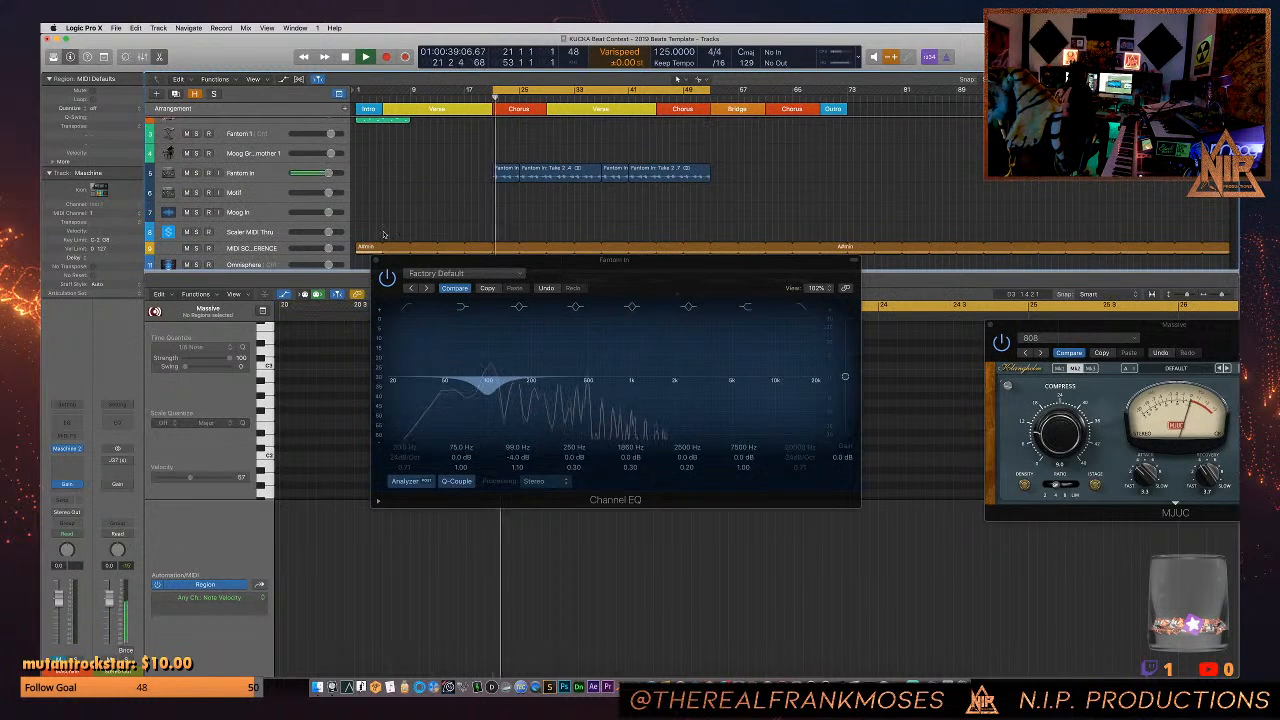
{"action": "left_click_drag", "start_coordinate": [438, 267], "coordinate": [650, 279]}
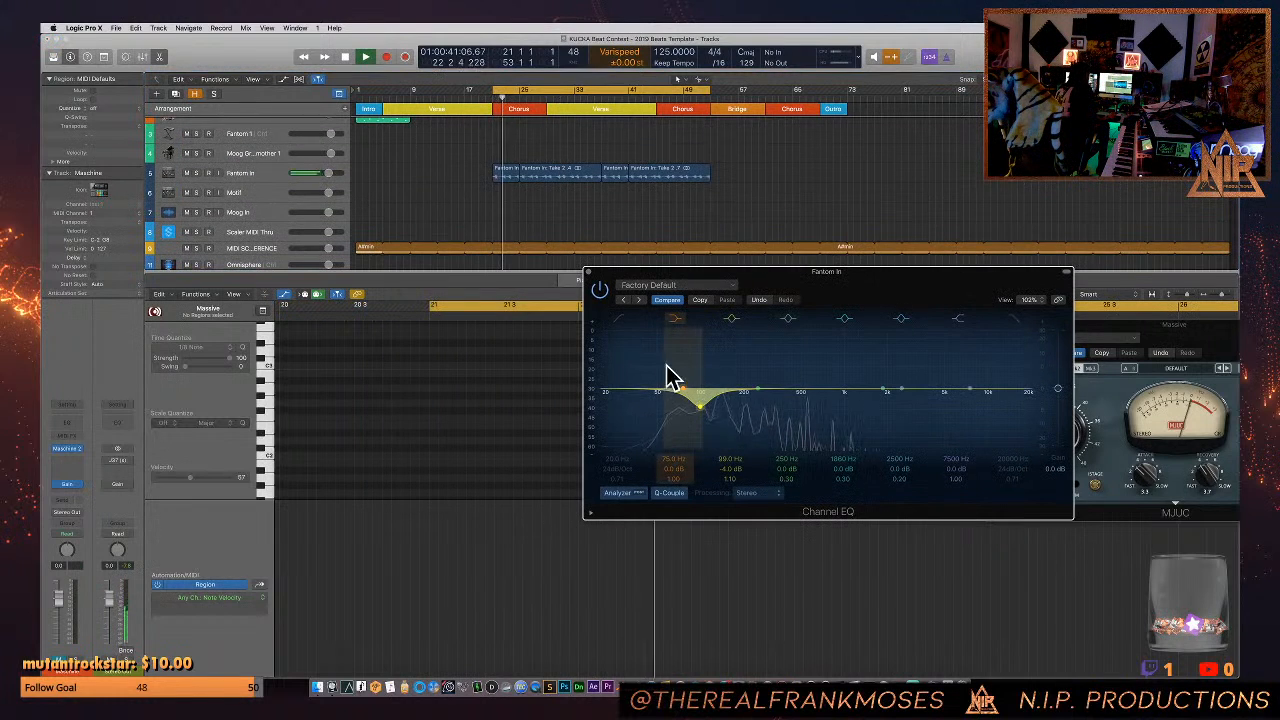
{"action": "left_click", "coordinate": [388, 212]}
{"action": "key", "text": "x"}
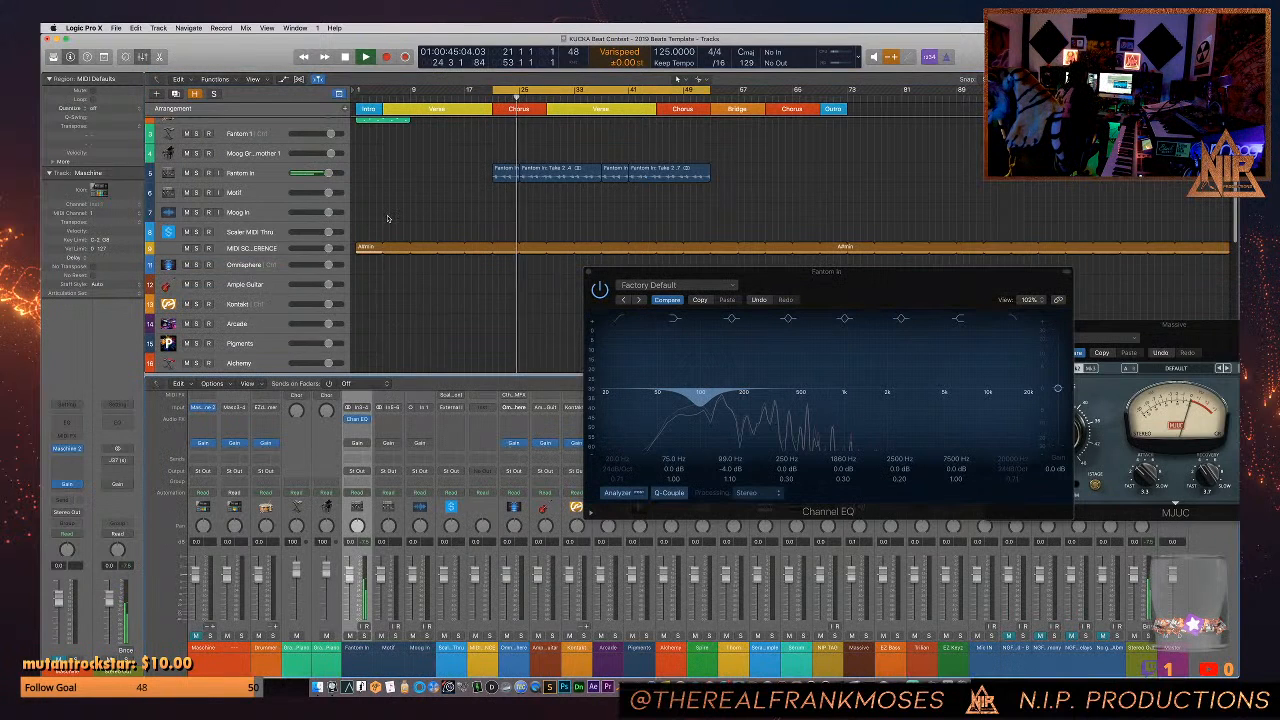
- Select the Massive track and audition the 808 with the Fantom chords during playback, then stop the song
{"action": "scroll", "coordinate": [300, 319], "scroll_direction": "down", "scroll_amount": 5}
{"action": "scroll", "coordinate": [300, 319], "scroll_direction": "down", "scroll_amount": 1}
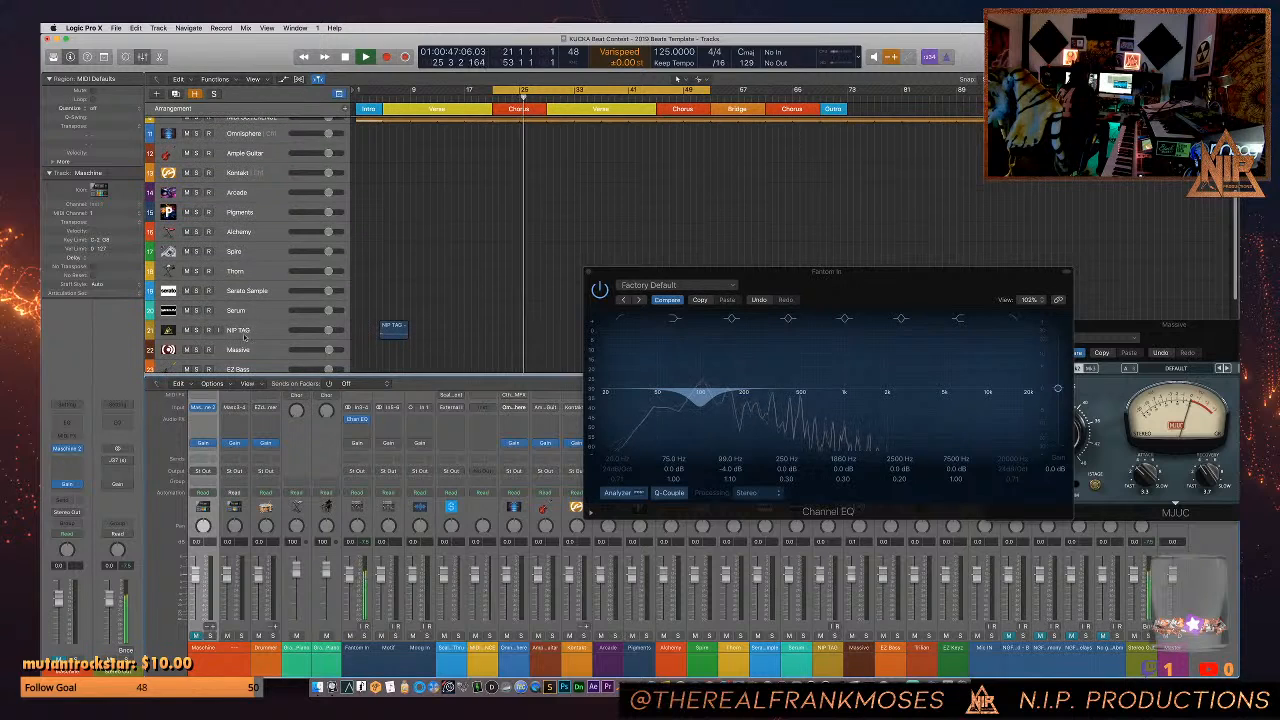
{"action": "left_click", "coordinate": [246, 349]}
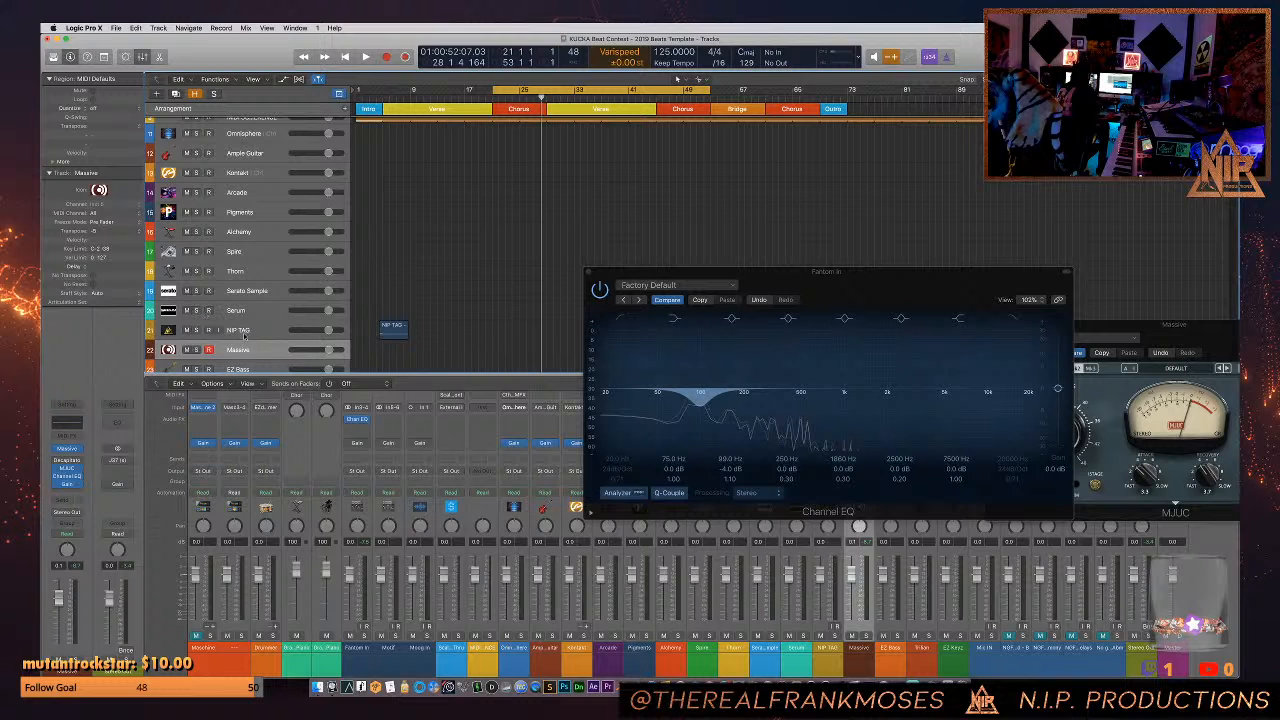
{"action": "key", "text": "space"}
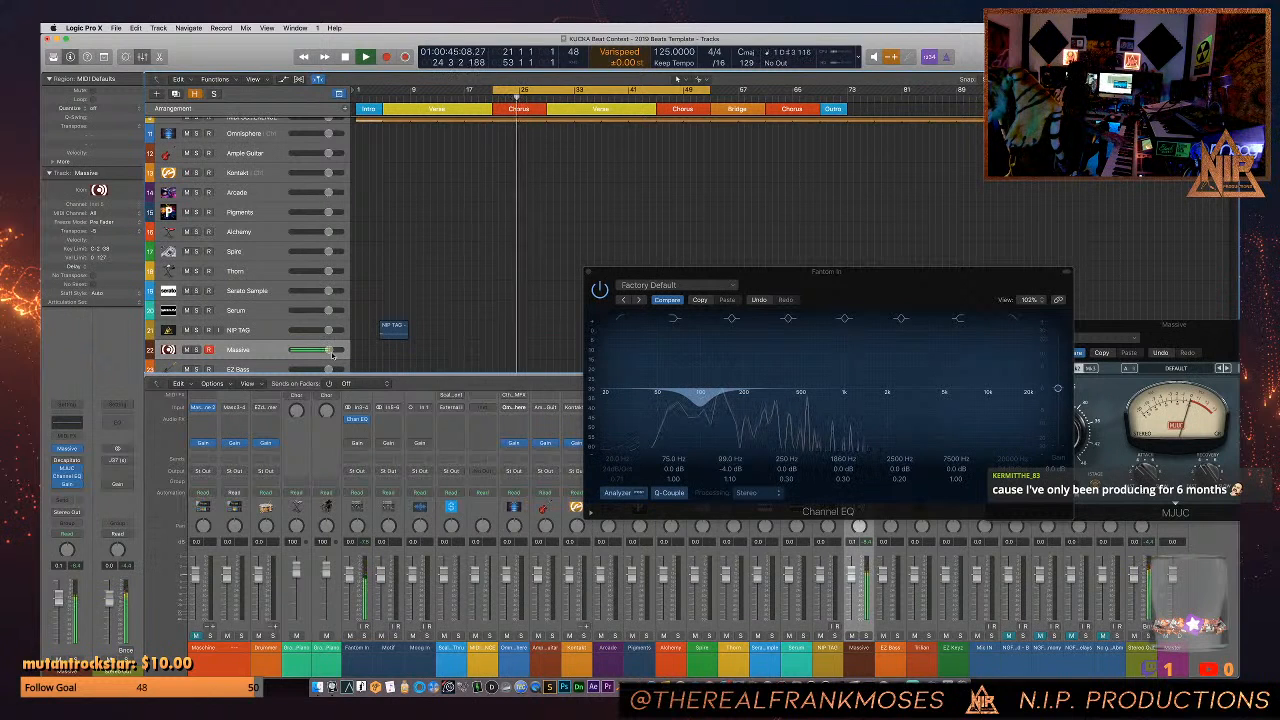
{"action": "key", "text": "space"}
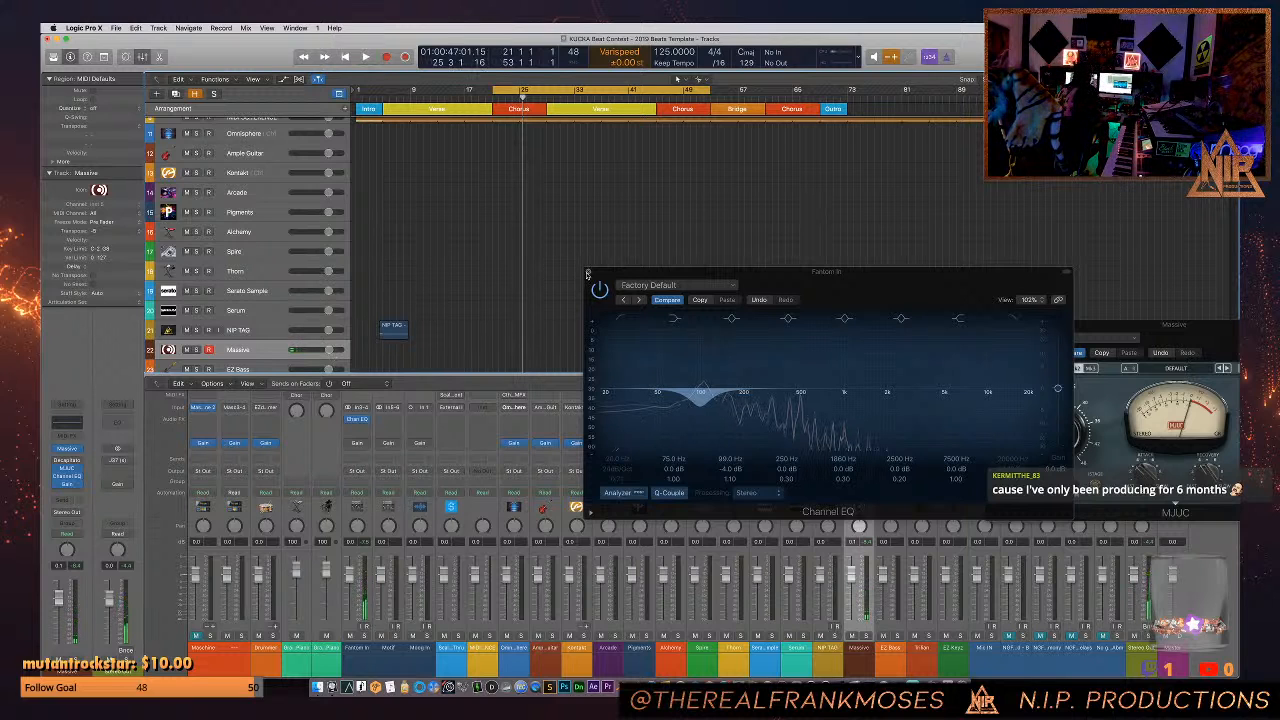
- Close the Fantom In Channel EQ window and the Massive track's MJUC window
{"action": "left_click", "coordinate": [588, 271]}
{"action": "left_click_drag", "start_coordinate": [1003, 326], "coordinate": [400, 186]}
{"action": "left_click", "coordinate": [401, 185]}
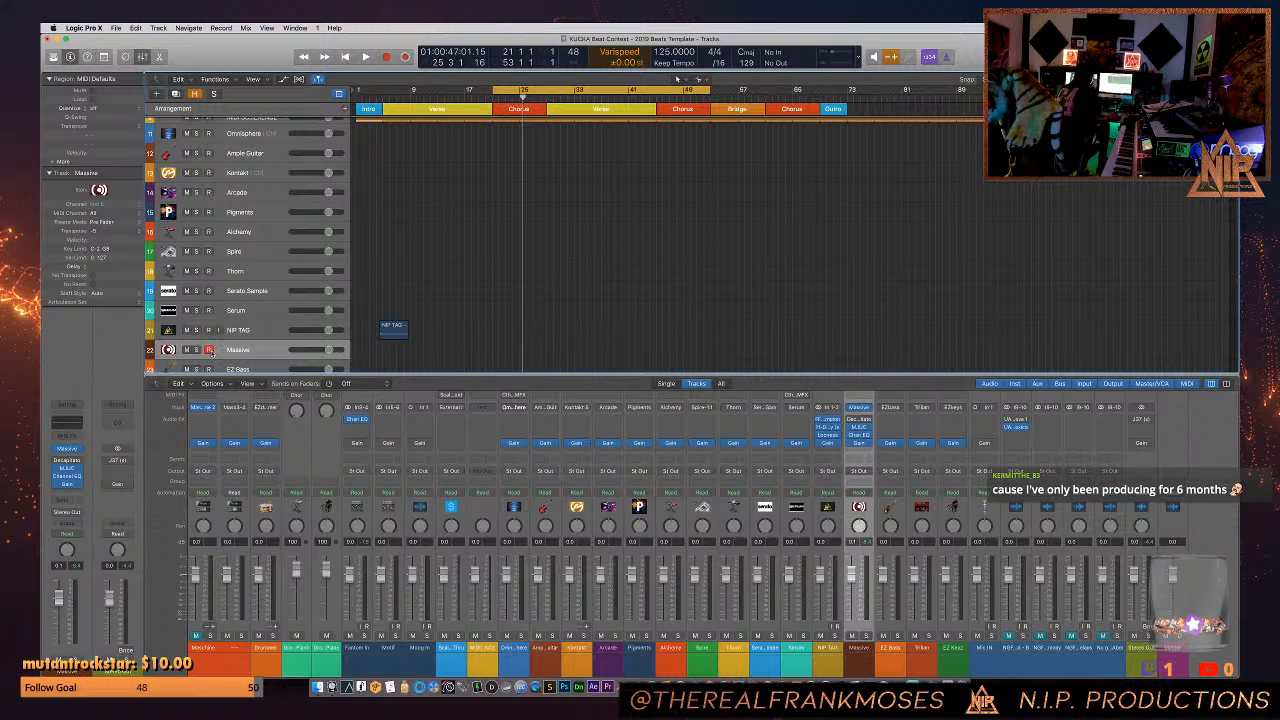
- Reopen Fantom In's Channel EQ to examine its low-frequency cut, close it and select the Fantom 1 track
{"action": "scroll", "coordinate": [370, 303], "scroll_direction": "up", "scroll_amount": 2}
{"action": "scroll", "coordinate": [370, 303], "scroll_direction": "up", "scroll_amount": 6}
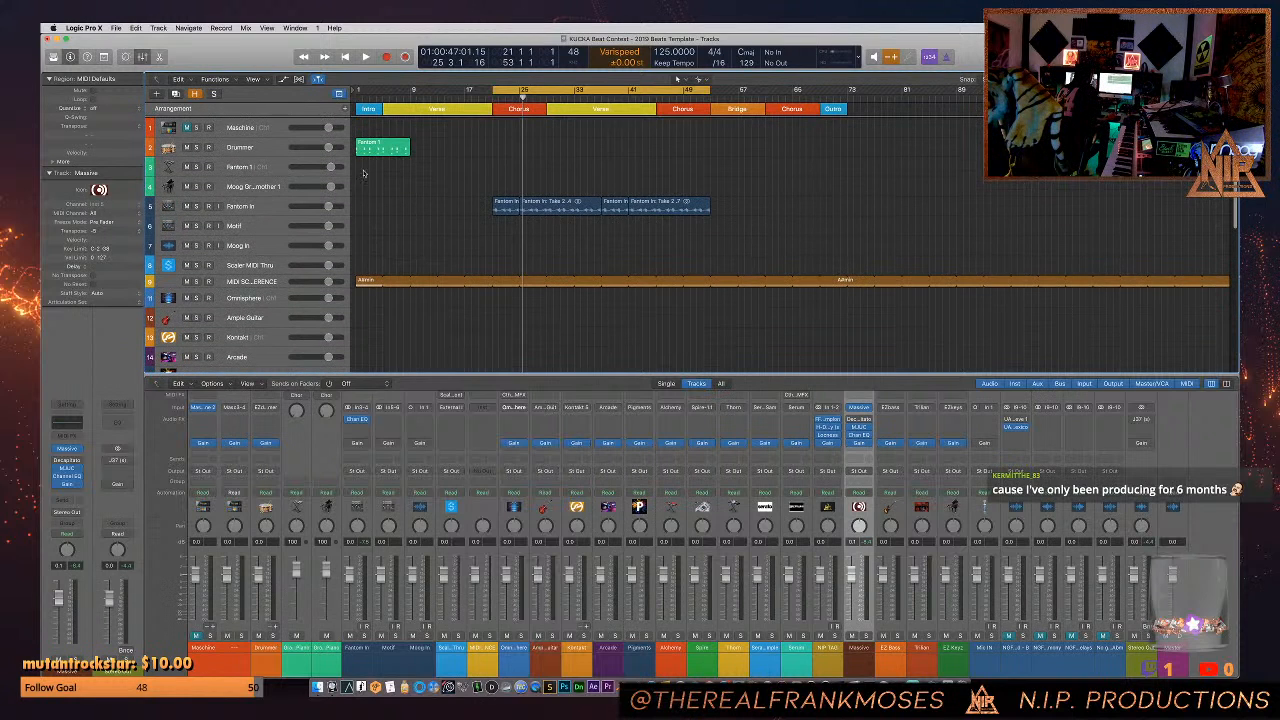
{"action": "left_click", "coordinate": [255, 205]}
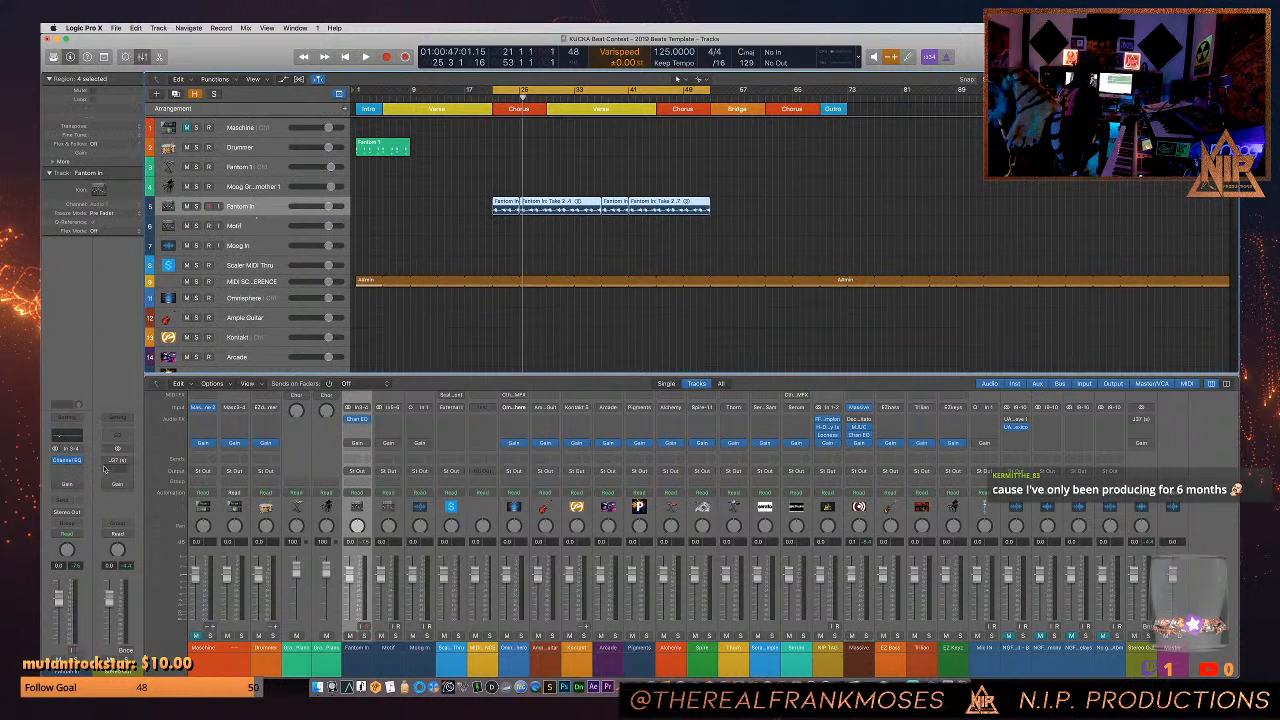
{"action": "left_click", "coordinate": [69, 461]}
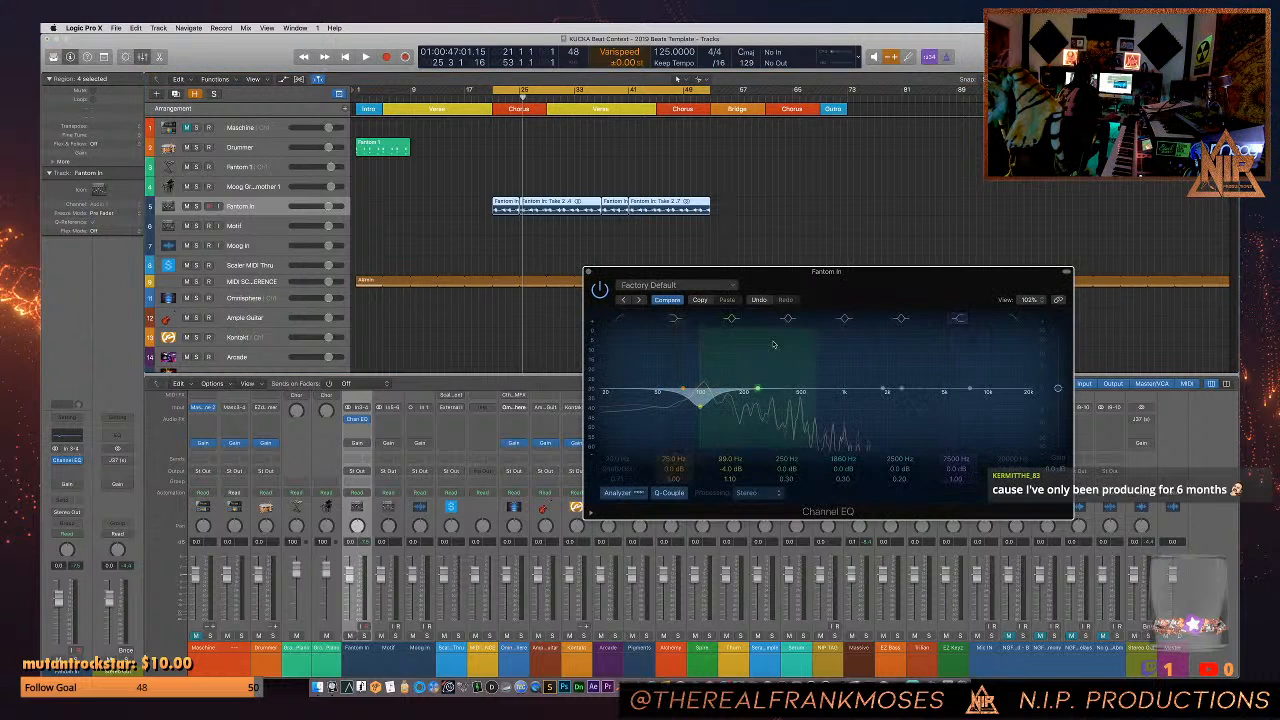
{"action": "left_click_drag", "start_coordinate": [858, 296], "coordinate": [713, 279]}
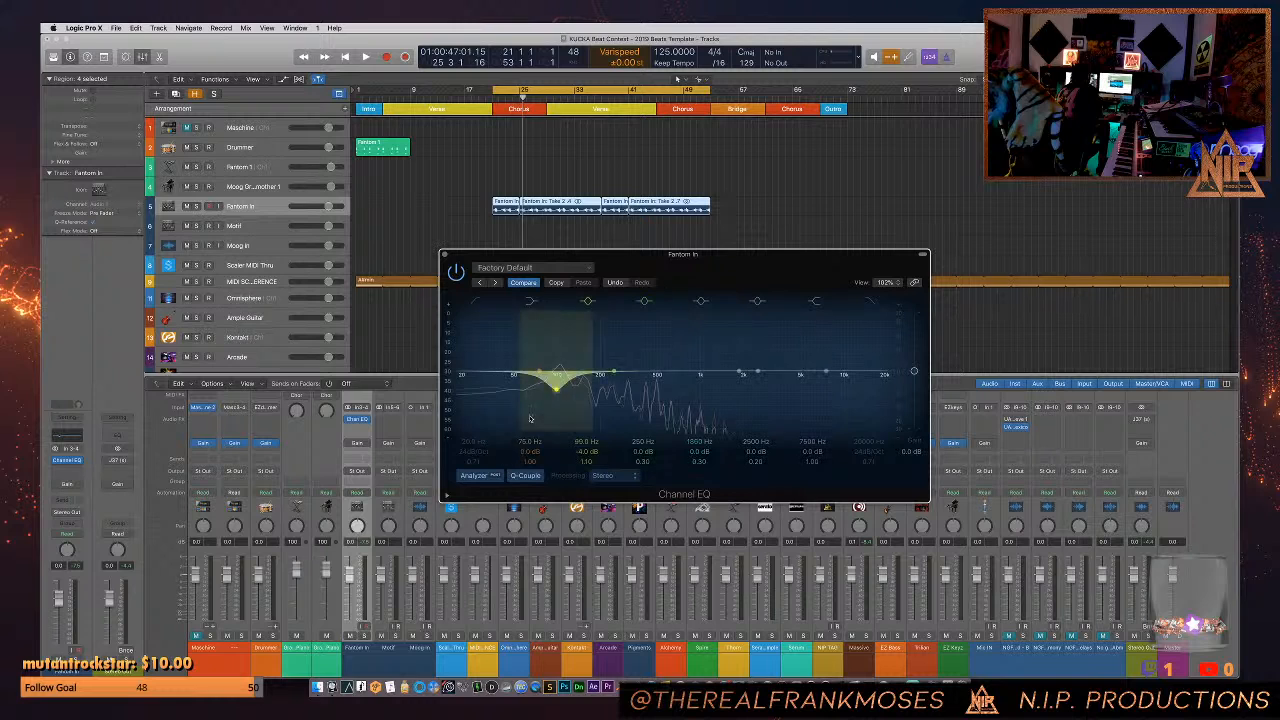
{"action": "left_click", "coordinate": [446, 255]}
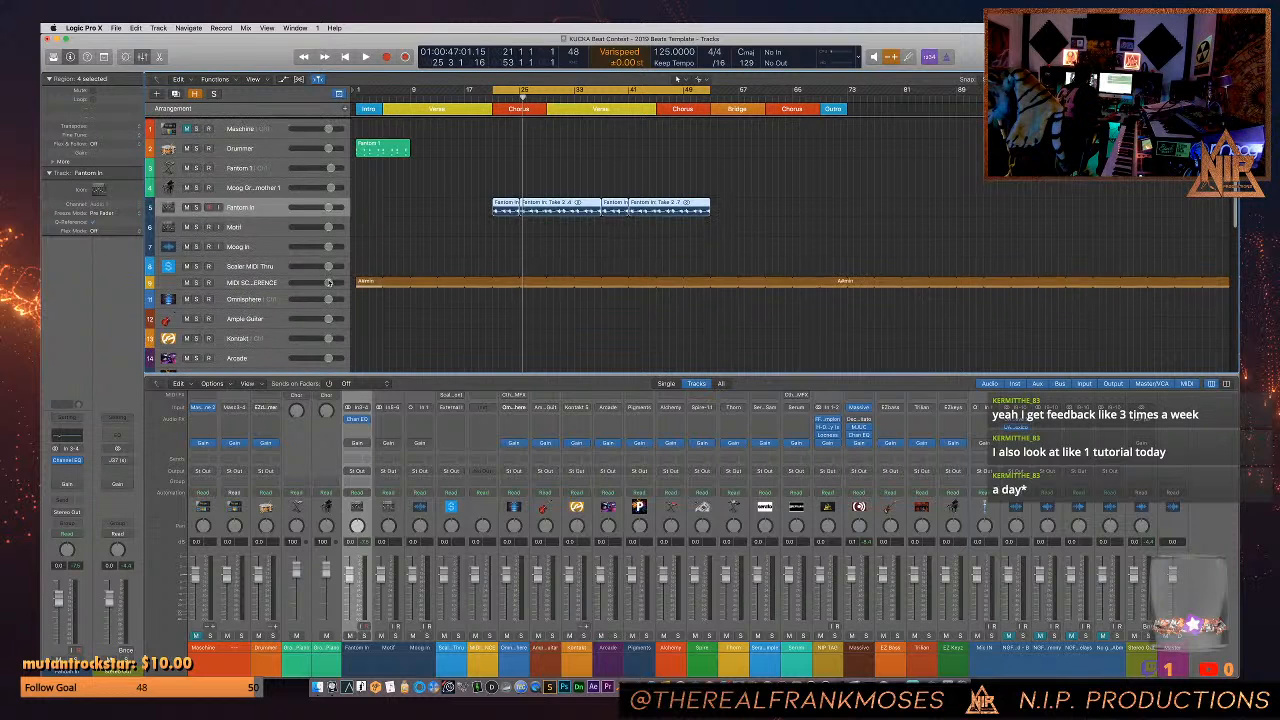
{"action": "left_click", "coordinate": [255, 168]}
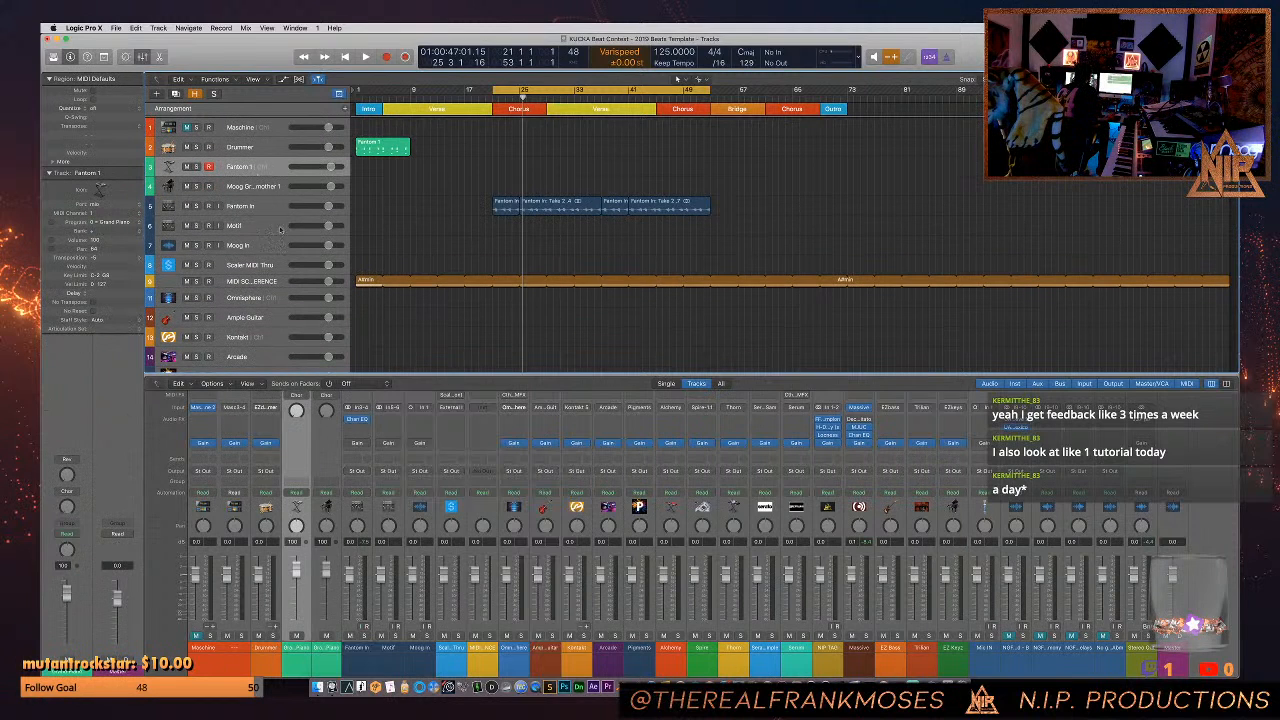
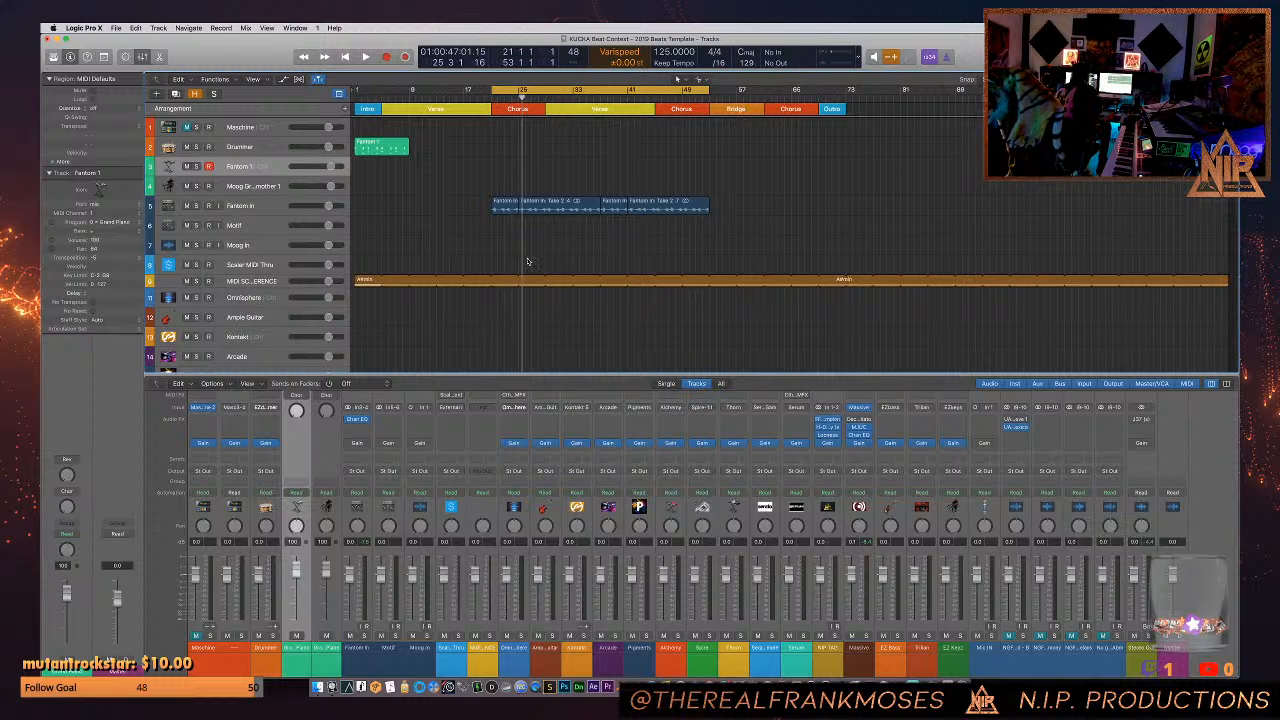
- Open the Win MIX project from the 2021 Beats folder and close the current project
{"action": "left_click", "coordinate": [116, 28]}
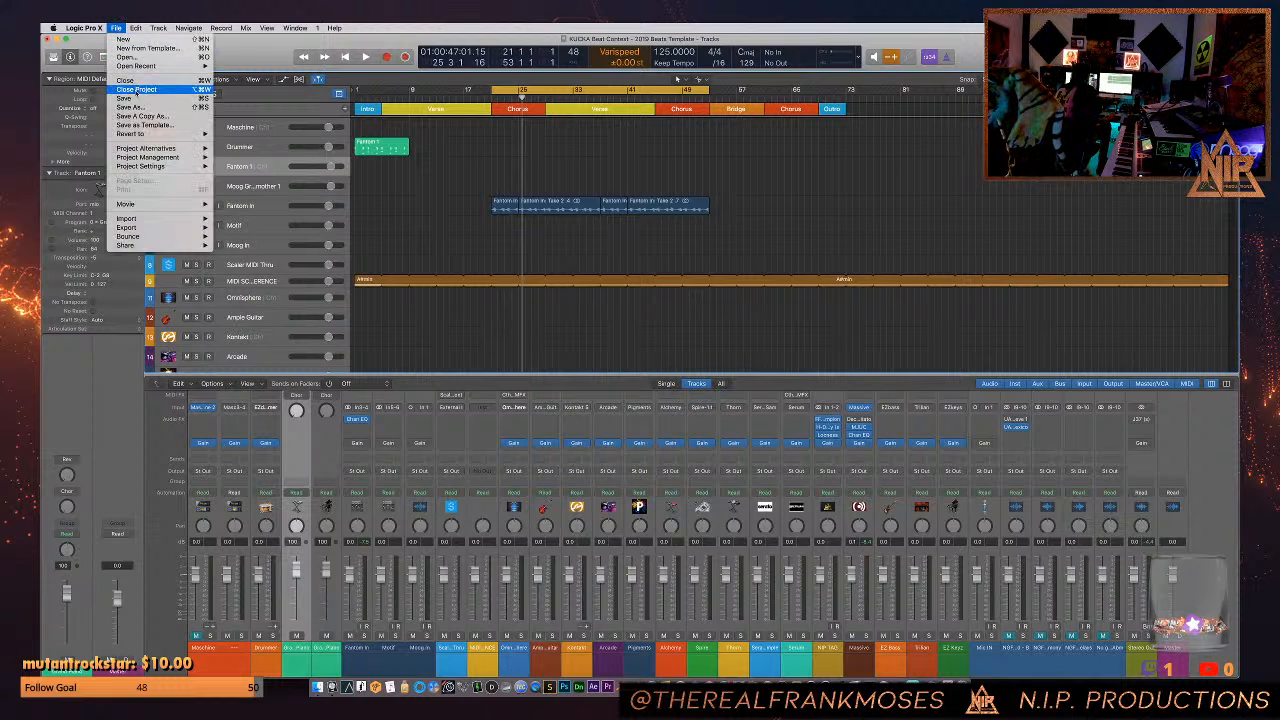
{"action": "left_click", "coordinate": [116, 28]}
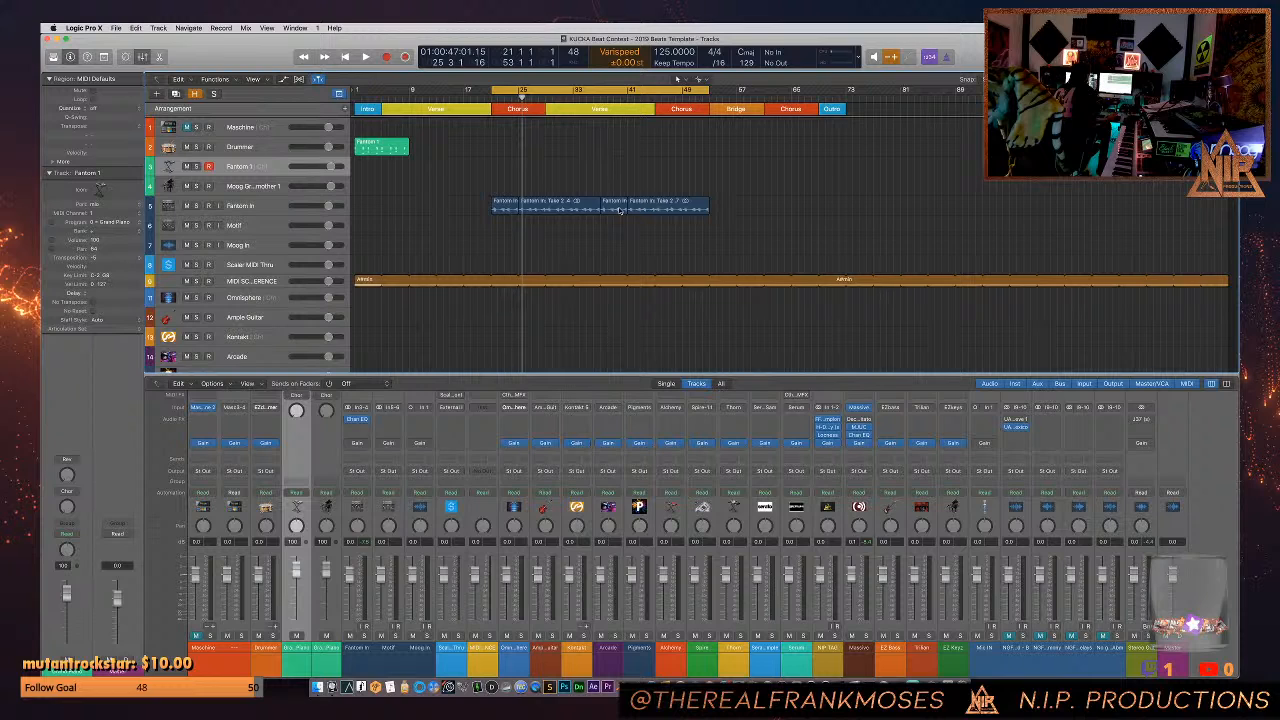
{"action": "left_click", "coordinate": [116, 27]}
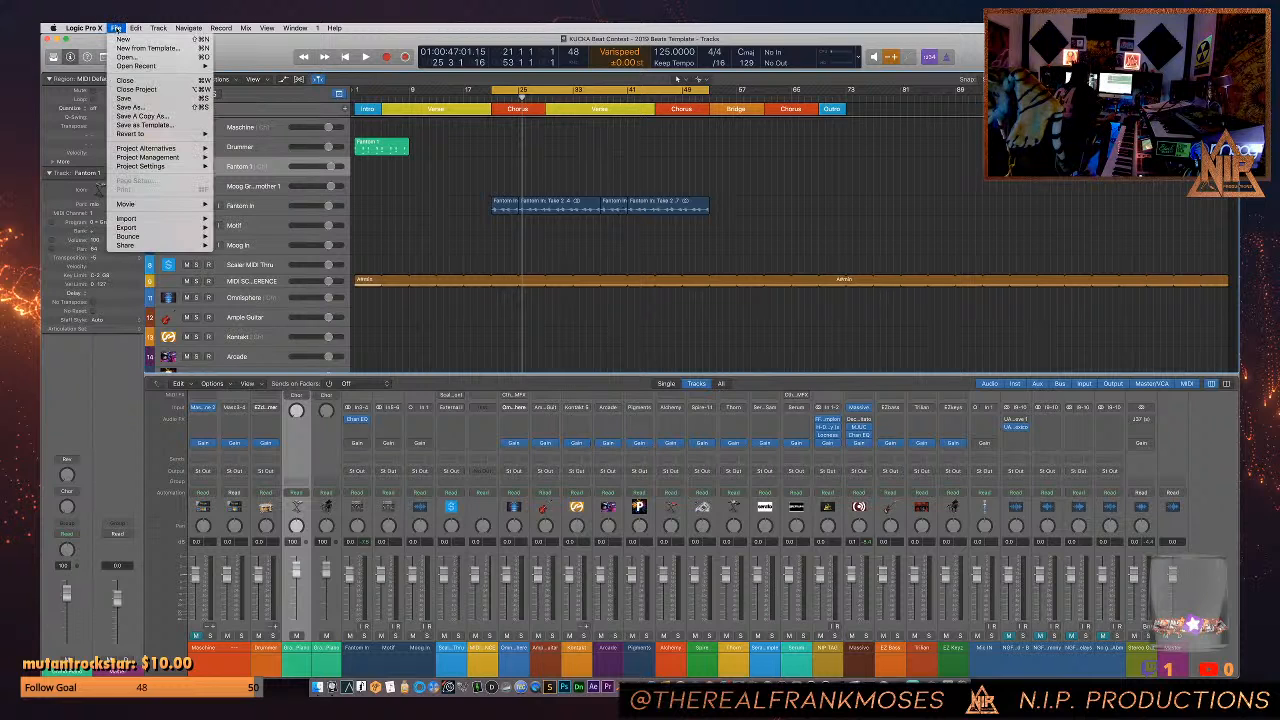
{"action": "mouse_move", "coordinate": [141, 66]}
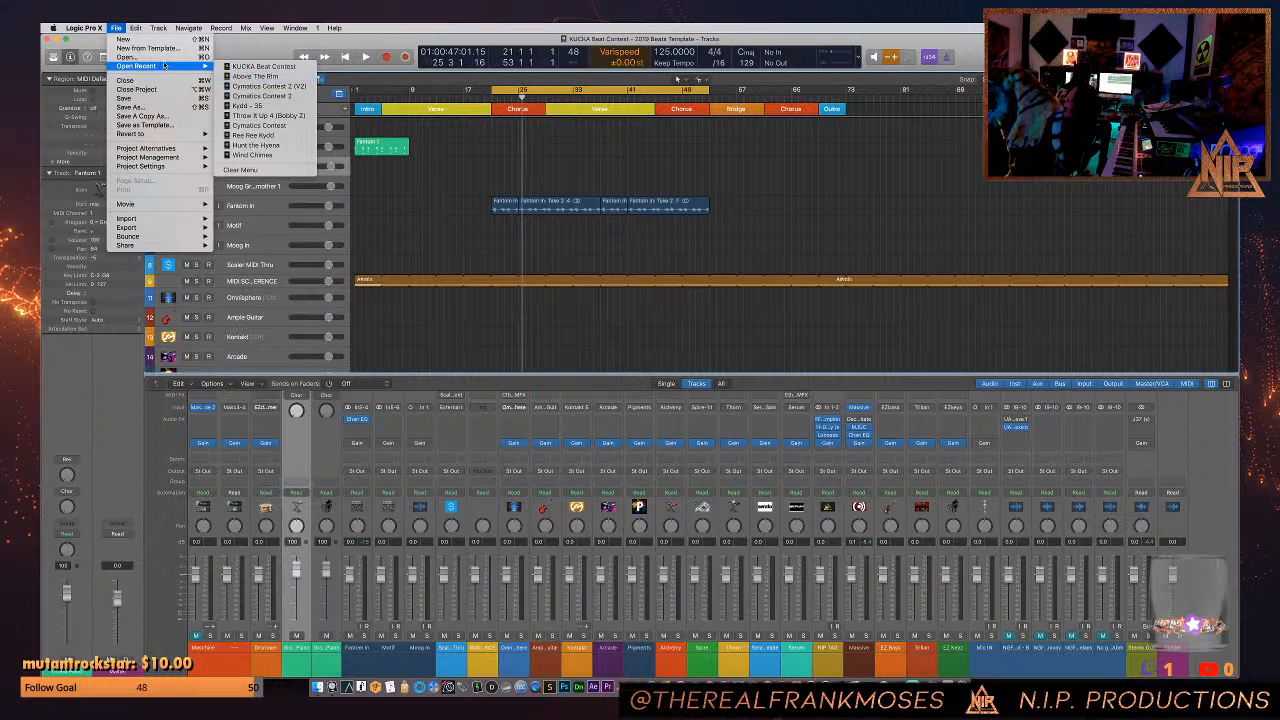
{"action": "left_click", "coordinate": [163, 58]}
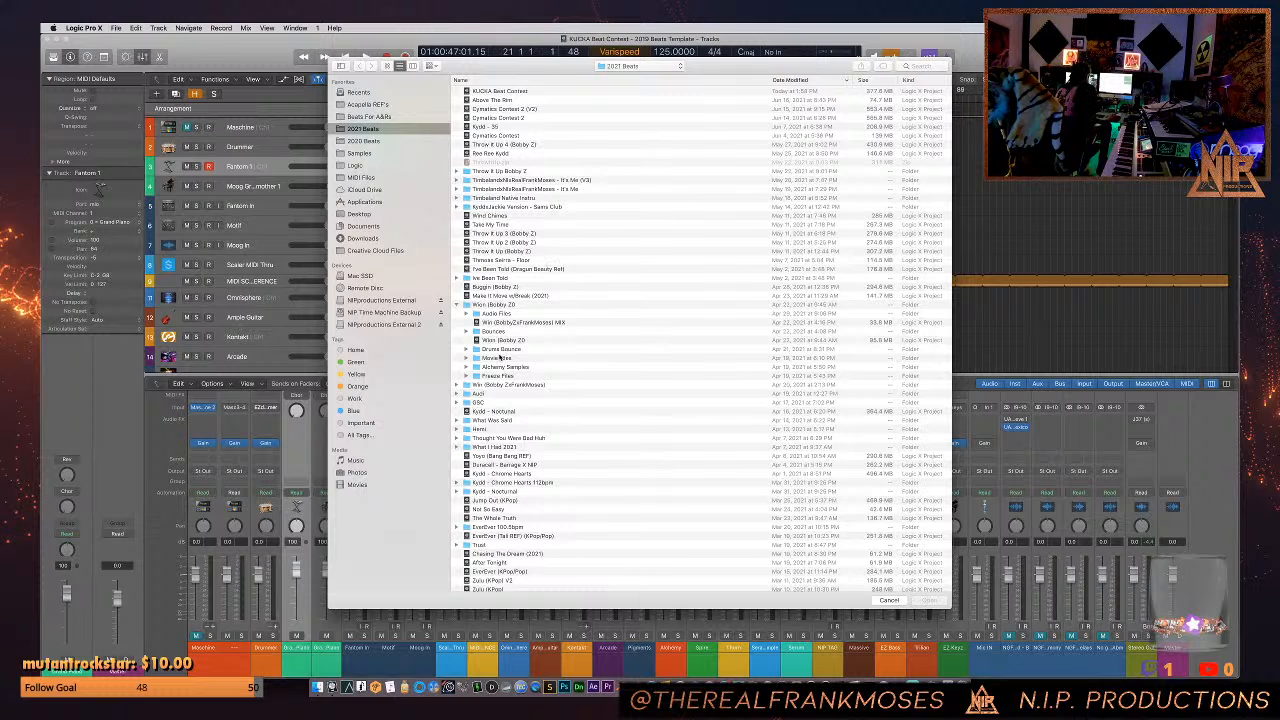
{"action": "scroll", "coordinate": [499, 356], "scroll_direction": "down", "scroll_amount": 5}
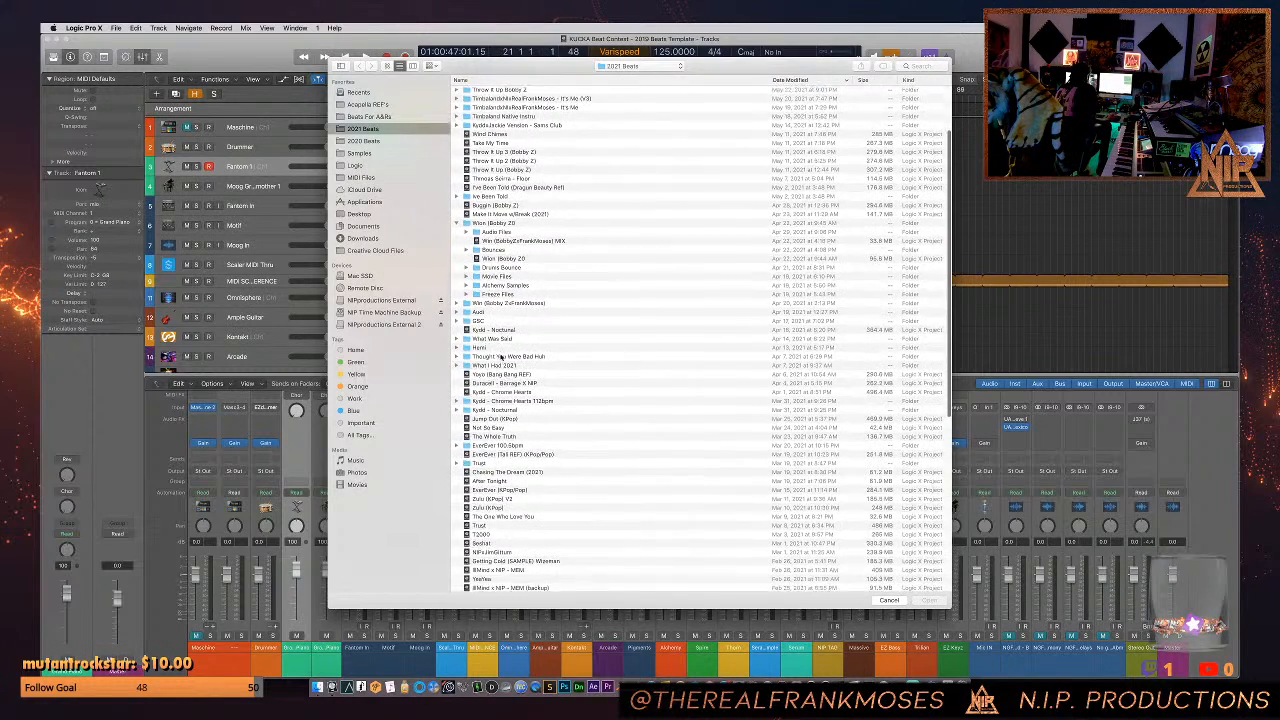
{"action": "scroll", "coordinate": [503, 357], "scroll_direction": "down", "scroll_amount": 1}
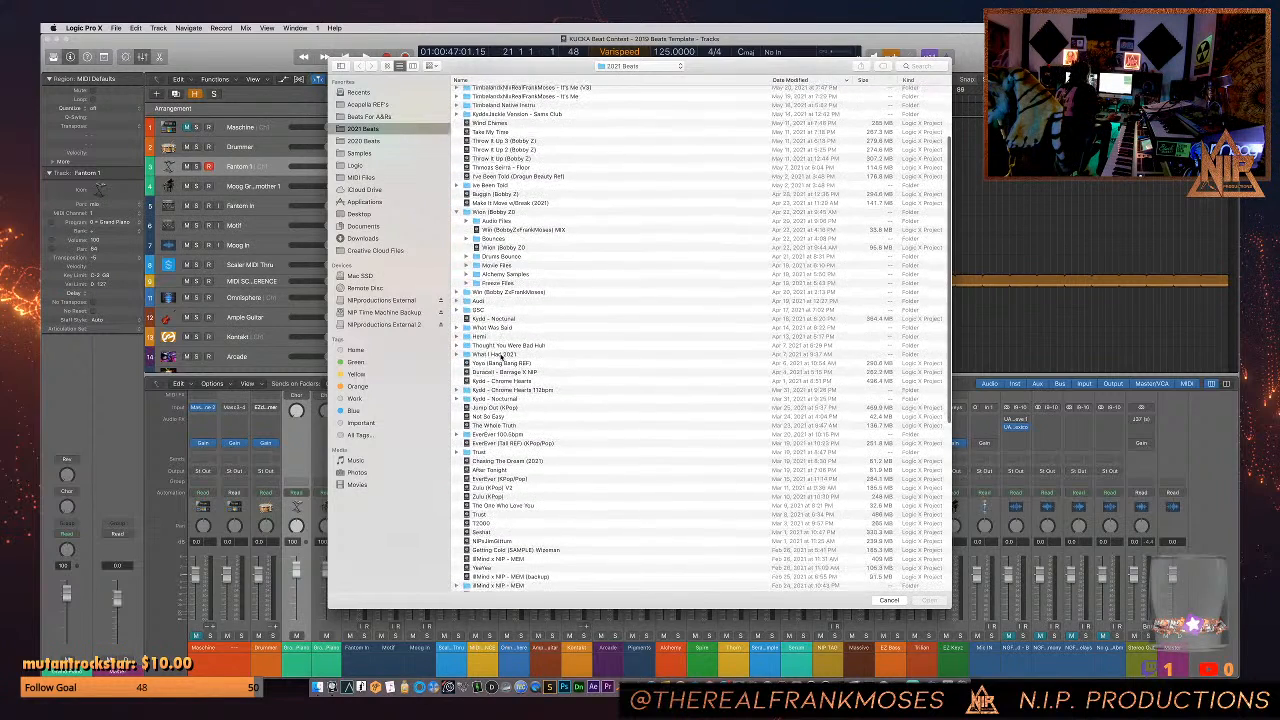
{"action": "left_click", "coordinate": [506, 231]}
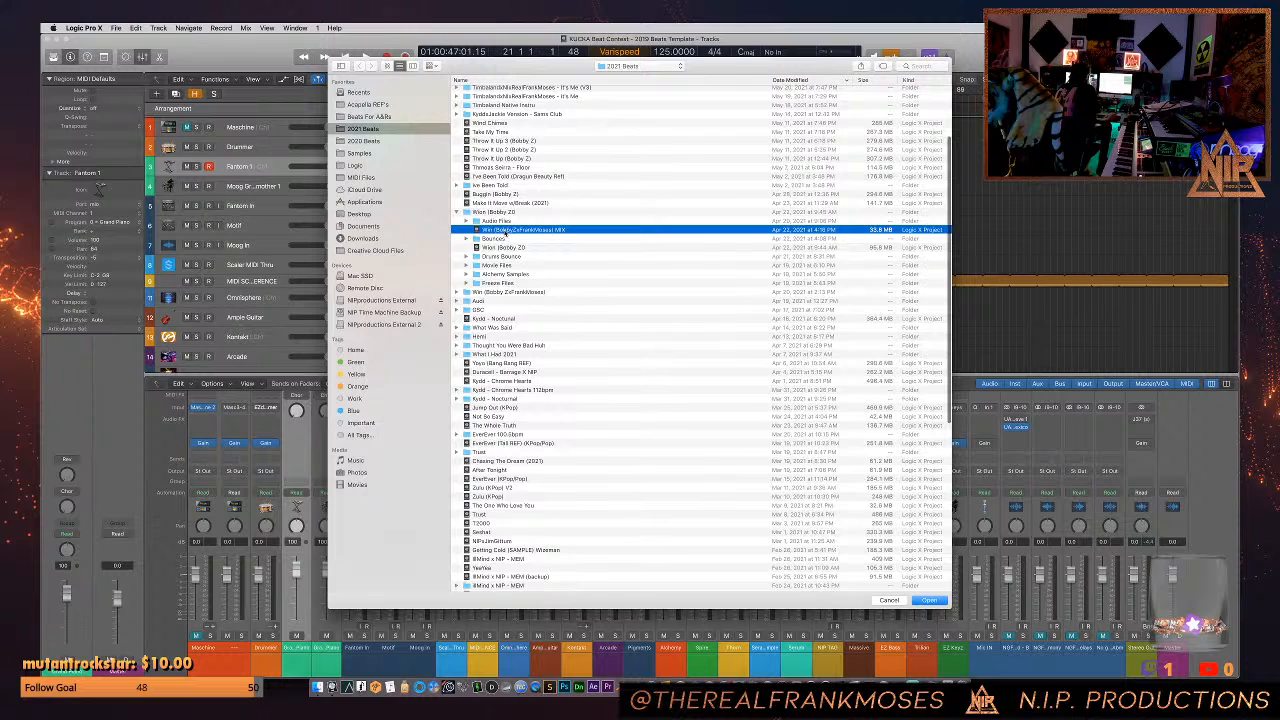
{"action": "double_click", "coordinate": [506, 231]}
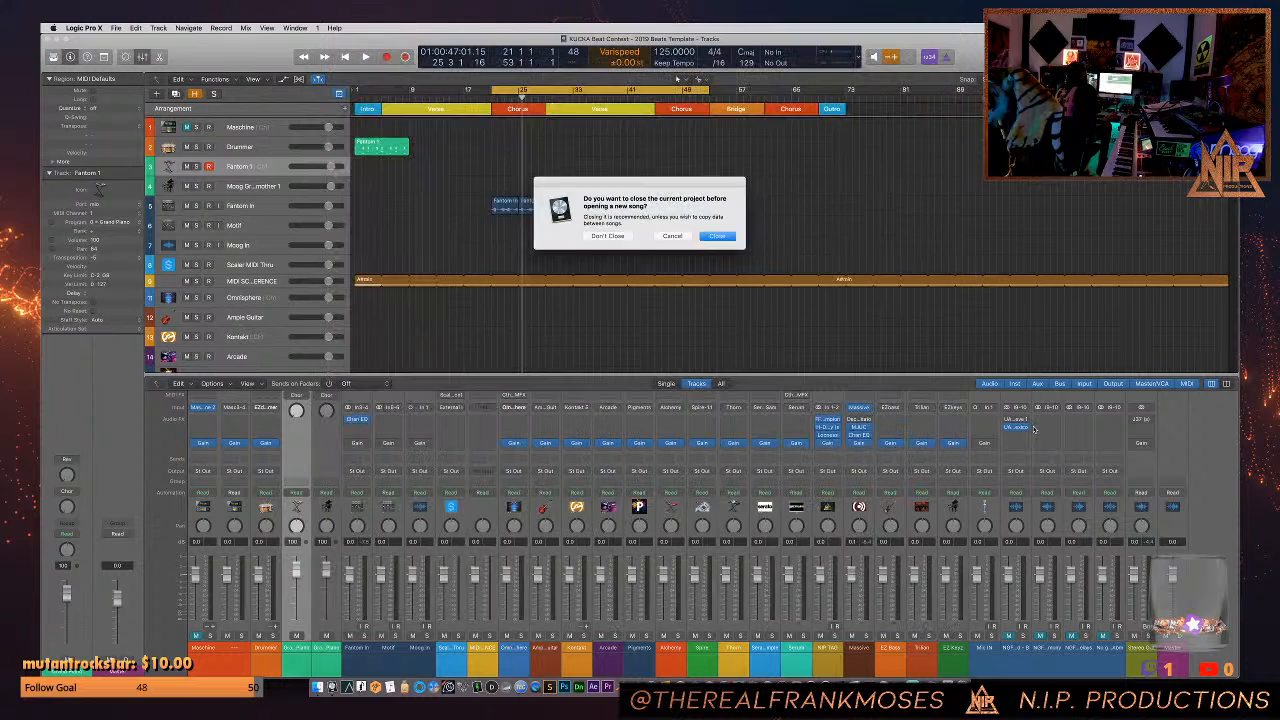
{"action": "left_click", "coordinate": [718, 236]}
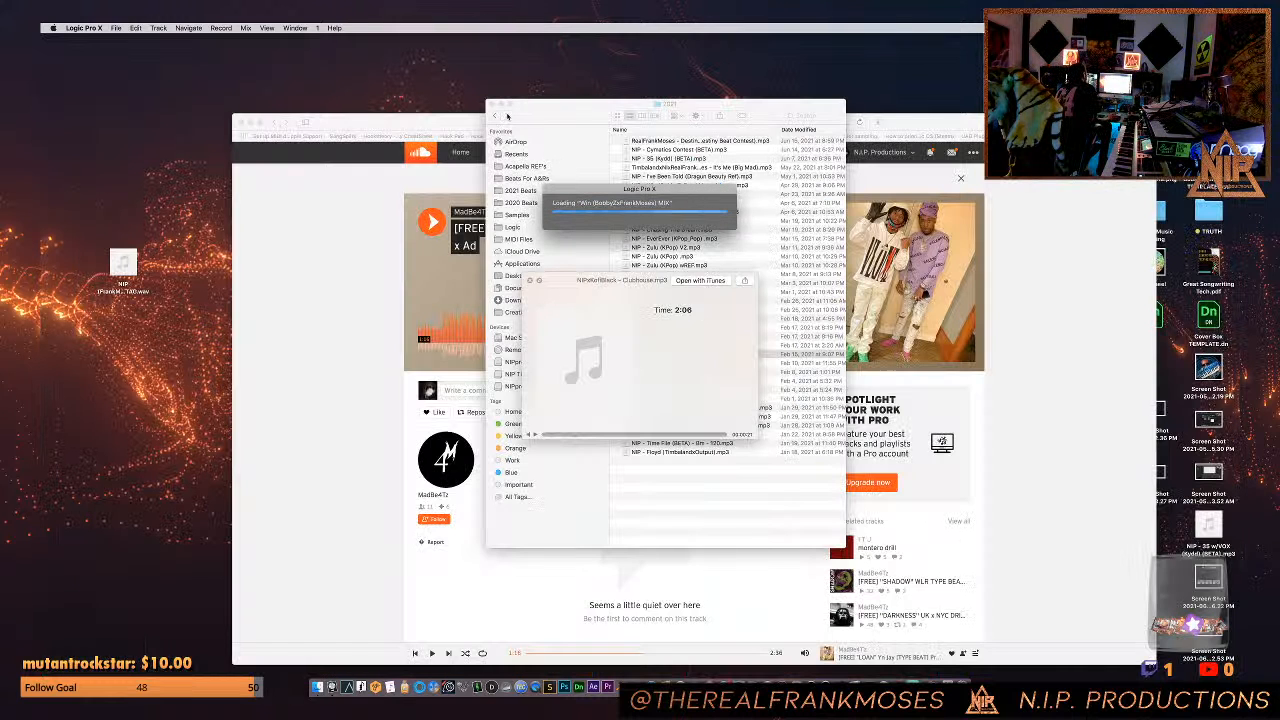
- Dismiss the Finder audio preview, then briefly play the "LOAN" beat on SoundCloud in Safari and close that browser window
{"action": "left_click", "coordinate": [548, 116]}
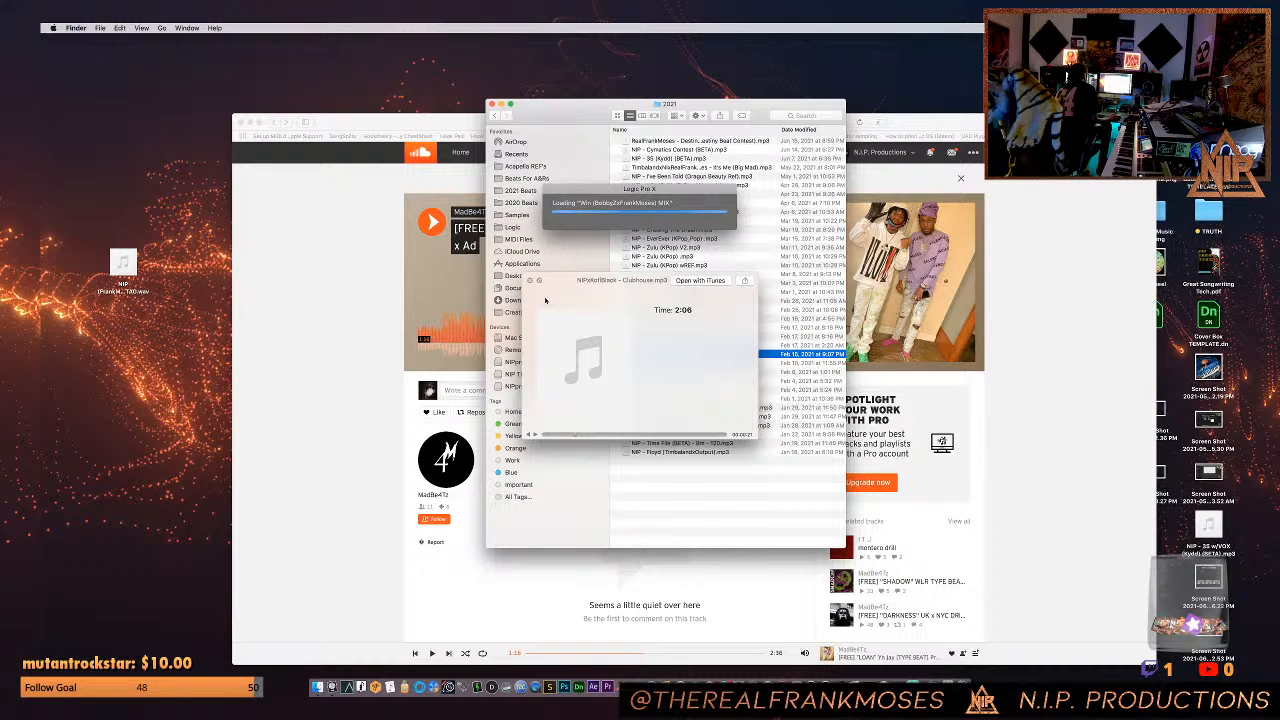
{"action": "key", "text": "space"}
{"action": "left_click", "coordinate": [396, 198]}
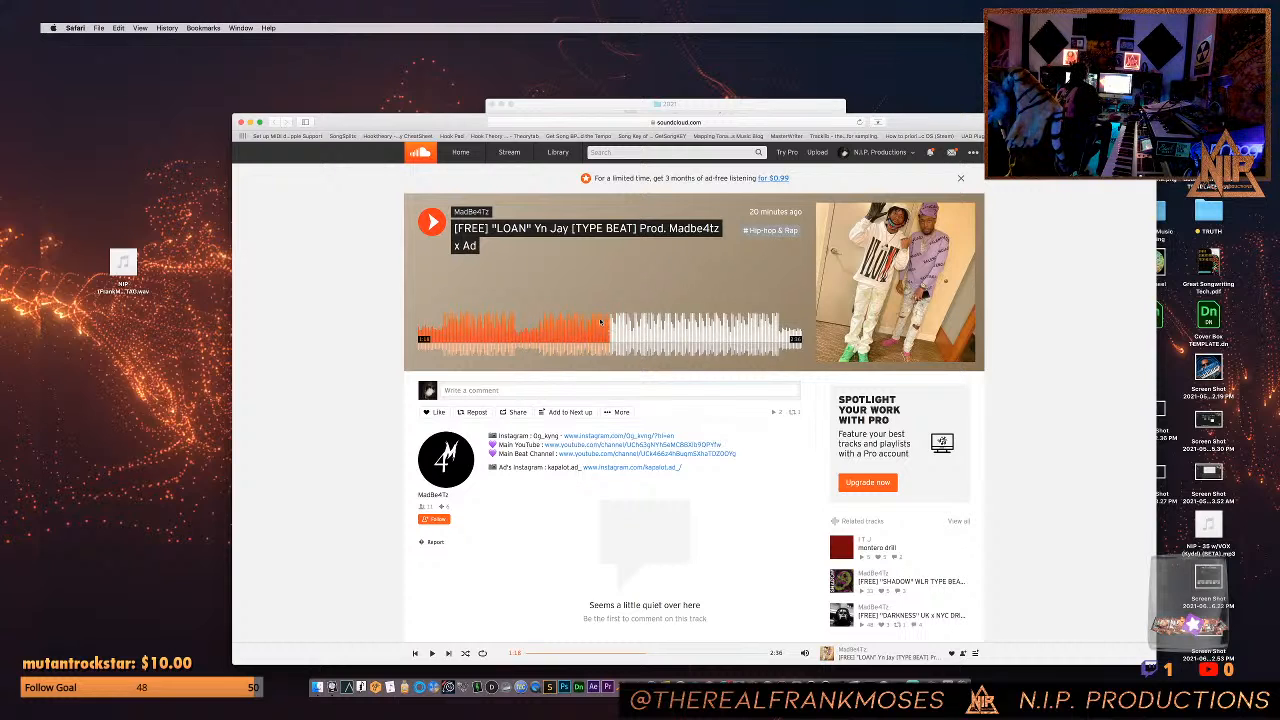
{"action": "left_click", "coordinate": [432, 224]}
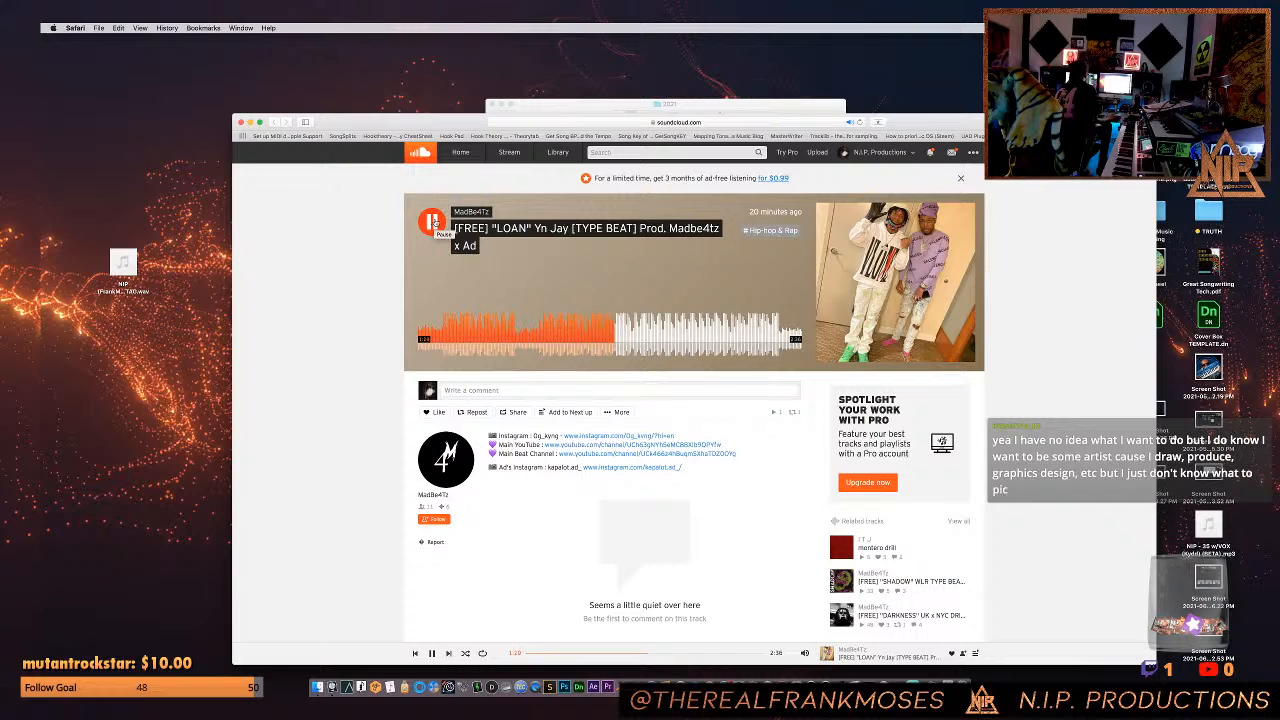
{"action": "left_click", "coordinate": [432, 224]}
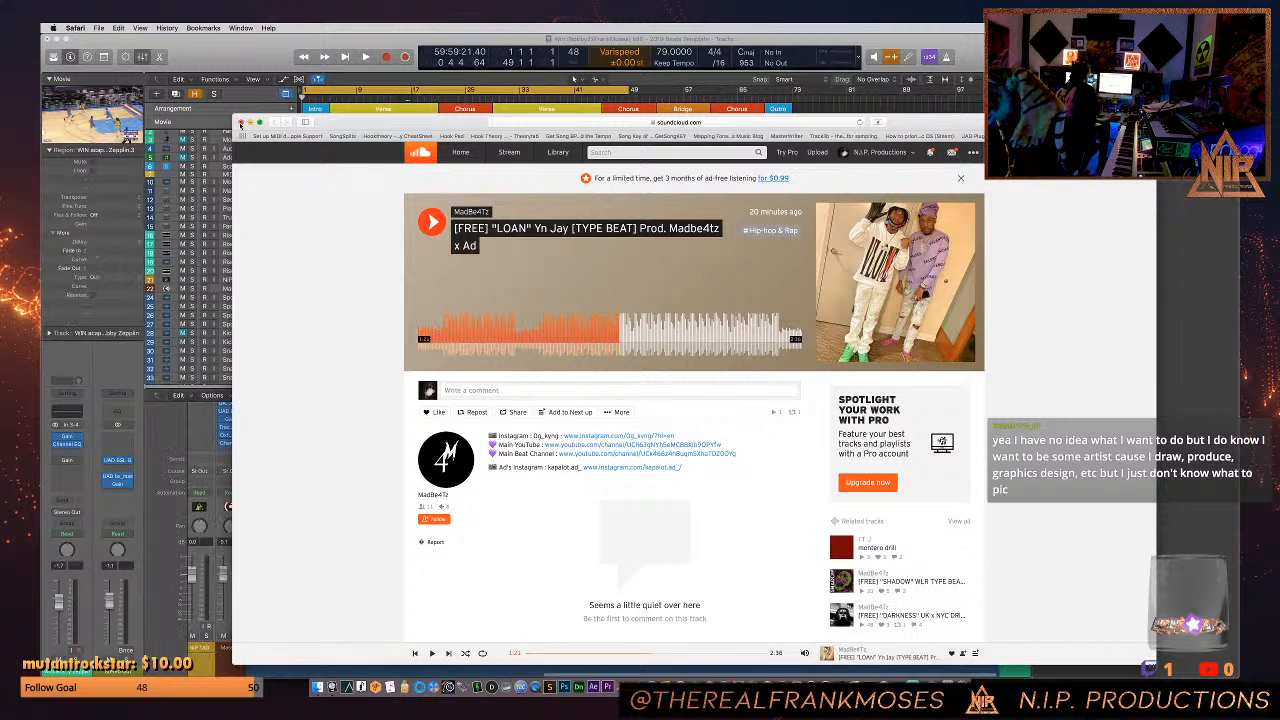
{"action": "left_click", "coordinate": [240, 122]}
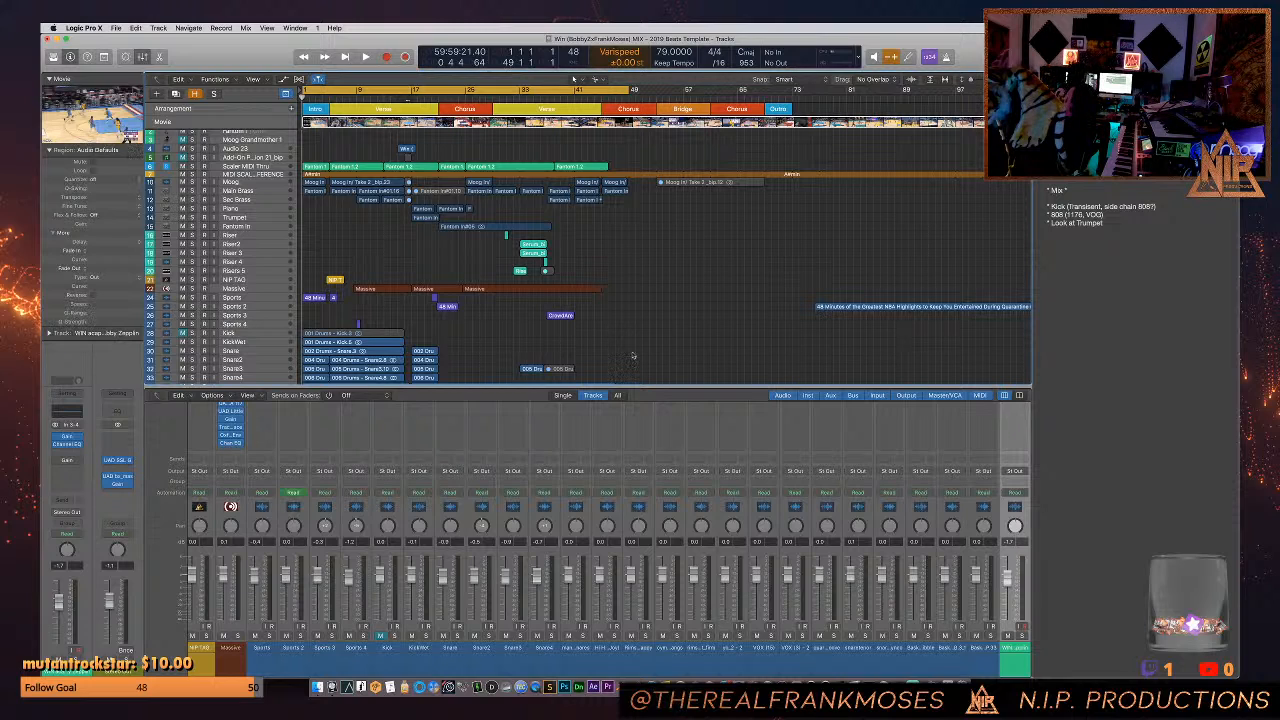
- Hide the mixer and enlarge the tracks horizontally and vertically so the arrangement fills the window
{"action": "scroll", "coordinate": [636, 350], "scroll_direction": "down", "scroll_amount": 3}
{"action": "scroll", "coordinate": [625, 354], "scroll_direction": "down", "scroll_amount": 10}
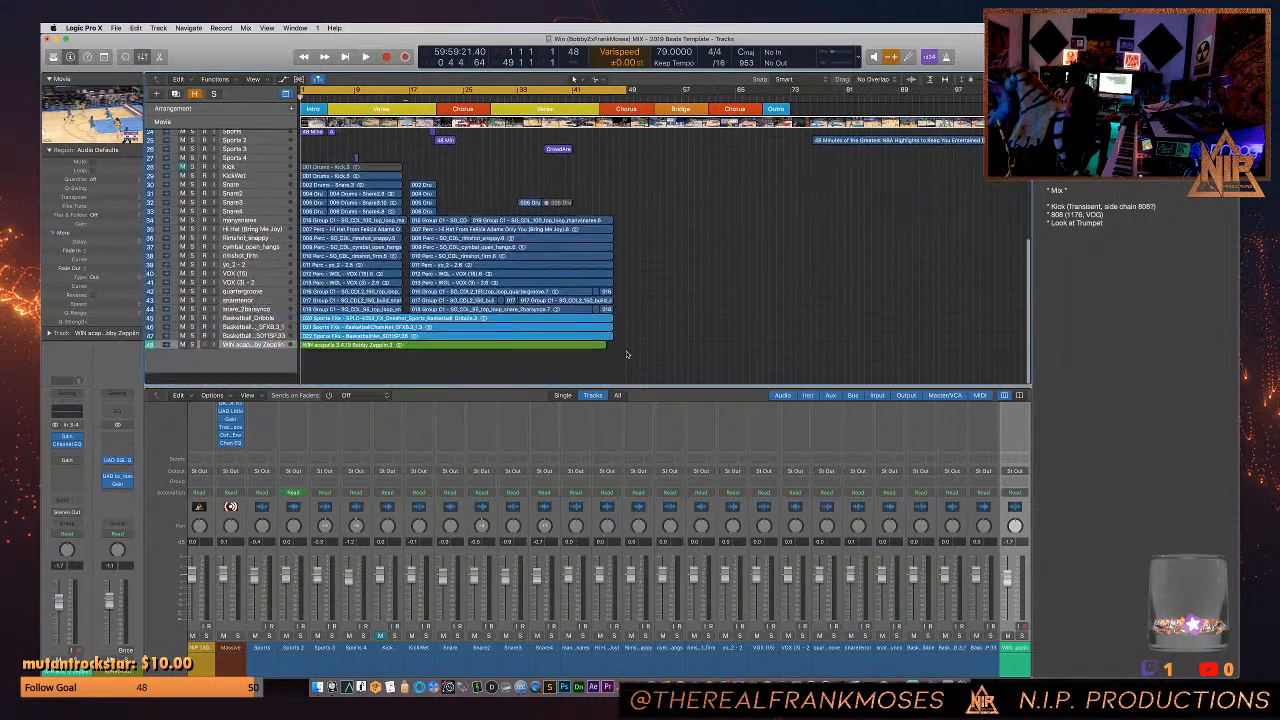
{"action": "scroll", "coordinate": [623, 356], "scroll_direction": "up", "scroll_amount": 12}
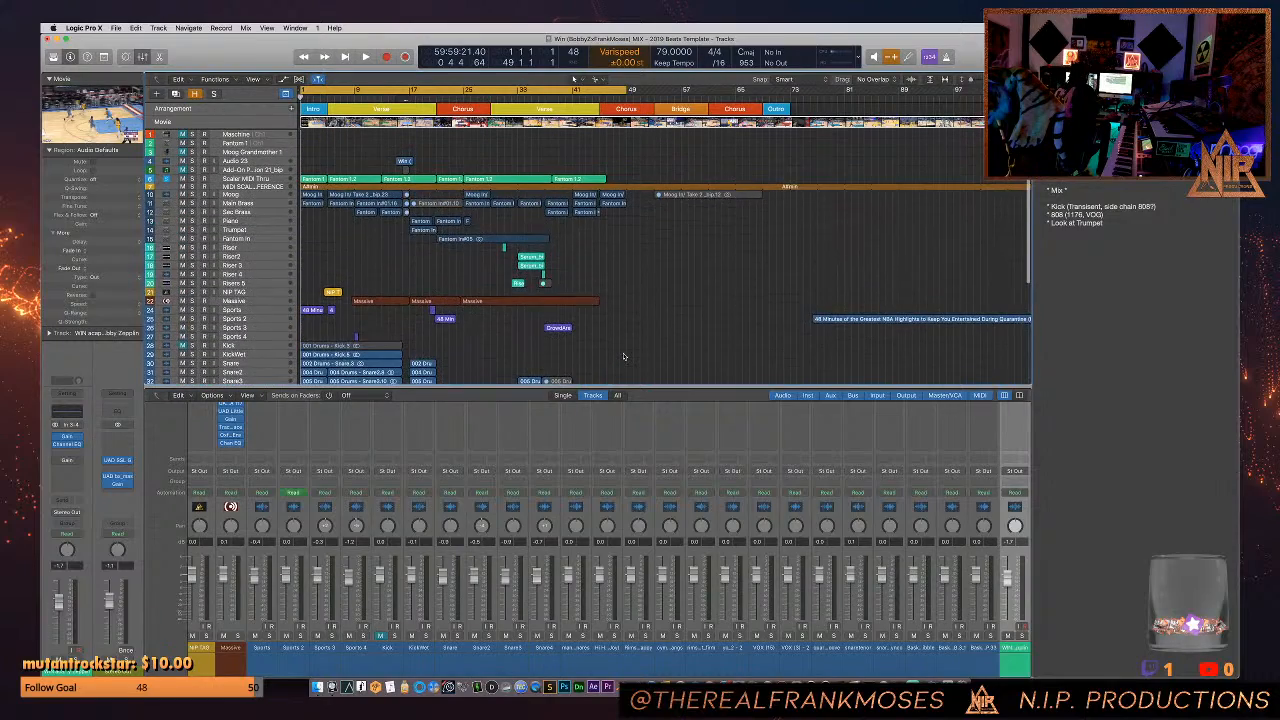
{"action": "scroll", "coordinate": [623, 356], "scroll_direction": "down", "scroll_amount": 5}
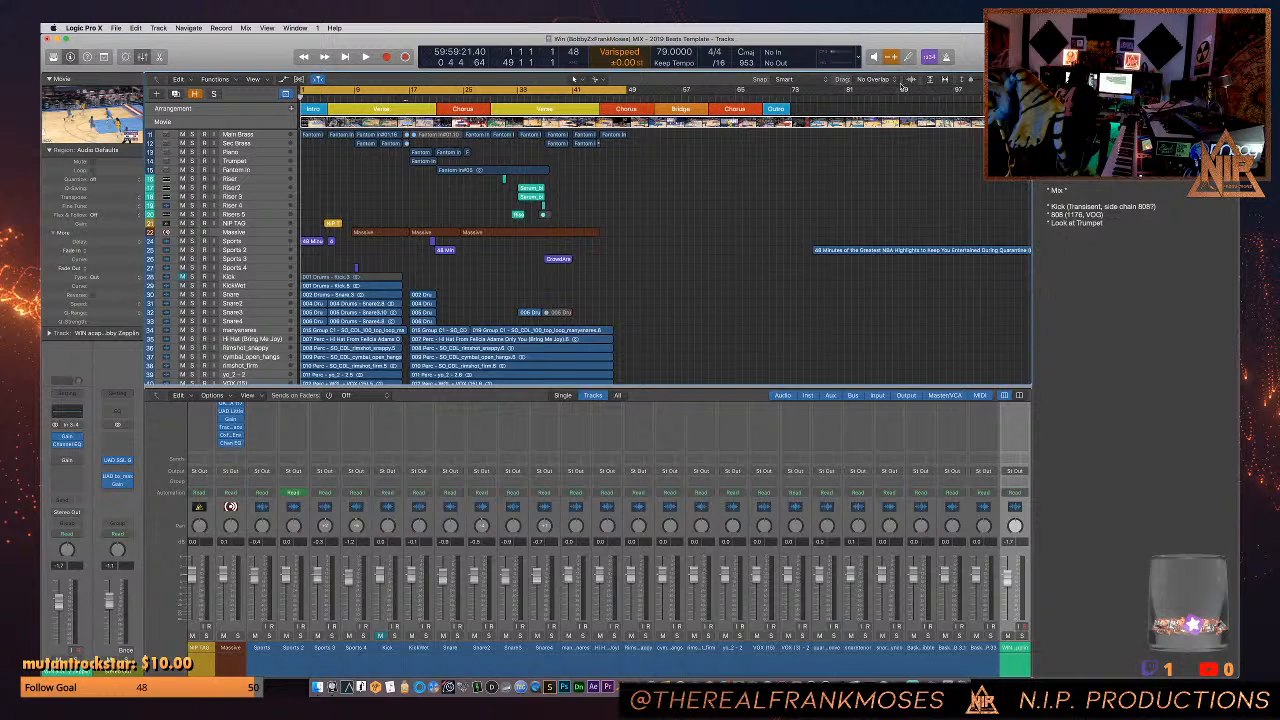
{"action": "key", "text": "super+Right"}
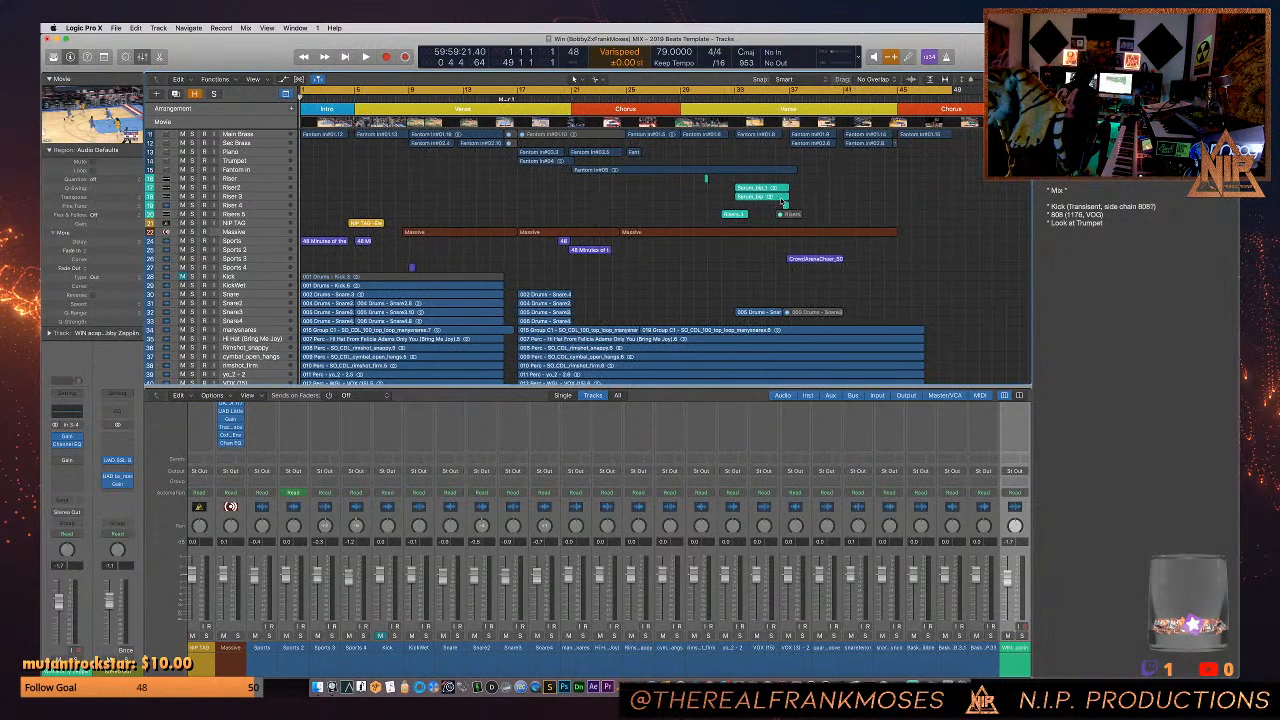
{"action": "key", "text": "x"}
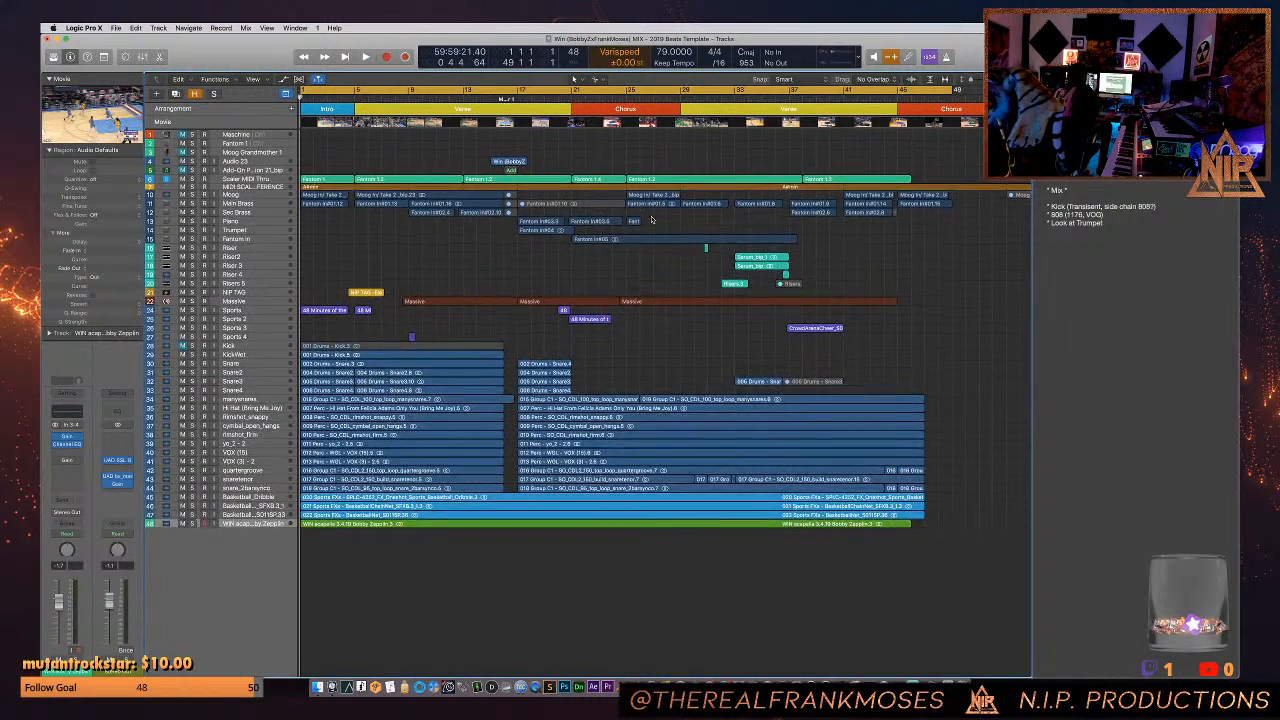
{"action": "left_click_drag", "start_coordinate": [970, 81], "coordinate": [973, 82]}
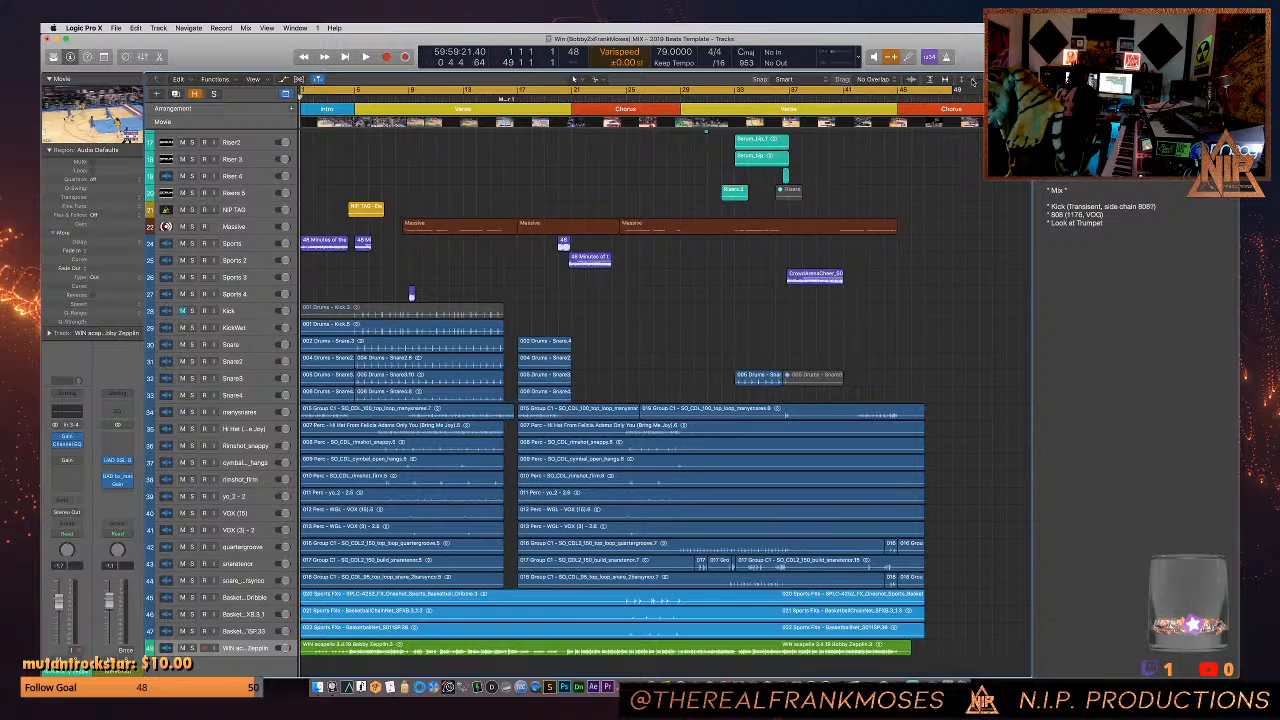
- Examine the arrangement's tracks from the Moog and brass parts down through the drums, percussion and sports effects to the acapella
{"action": "scroll", "coordinate": [405, 156], "scroll_direction": "up", "scroll_amount": 6}
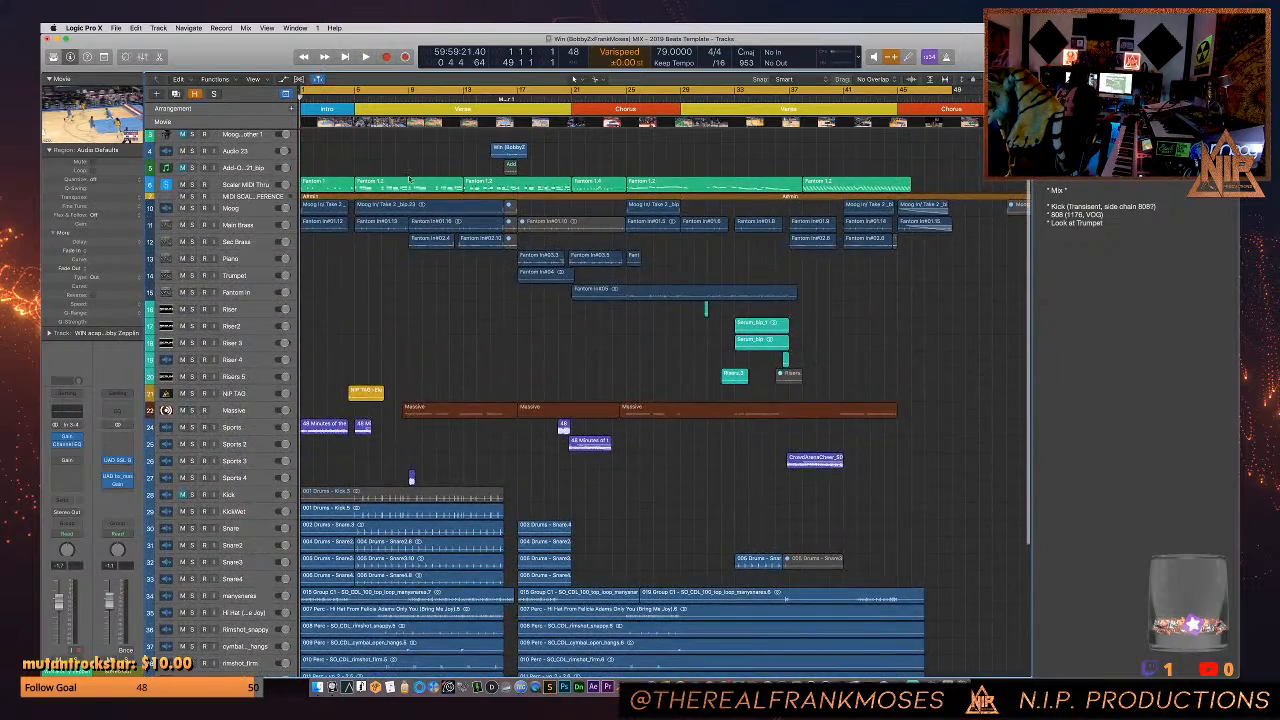
{"action": "scroll", "coordinate": [487, 486], "scroll_direction": "down", "scroll_amount": 5}
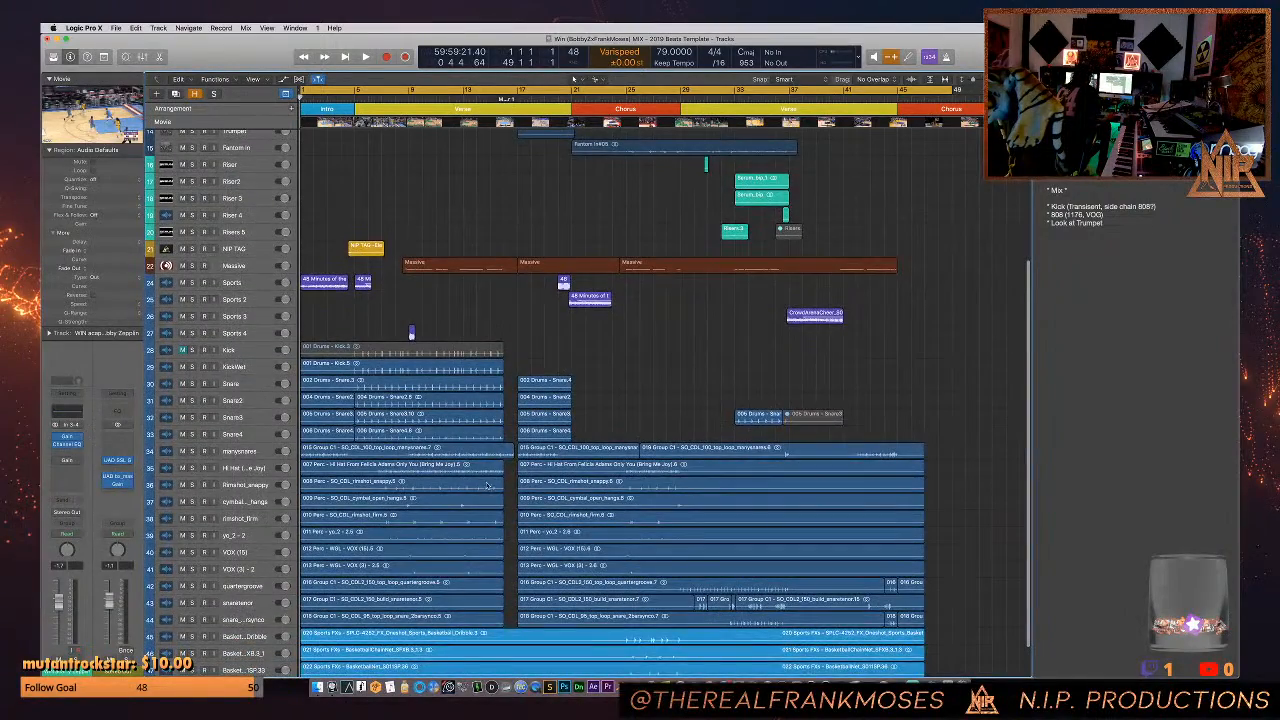
{"action": "scroll", "coordinate": [487, 486], "scroll_direction": "down", "scroll_amount": 2}
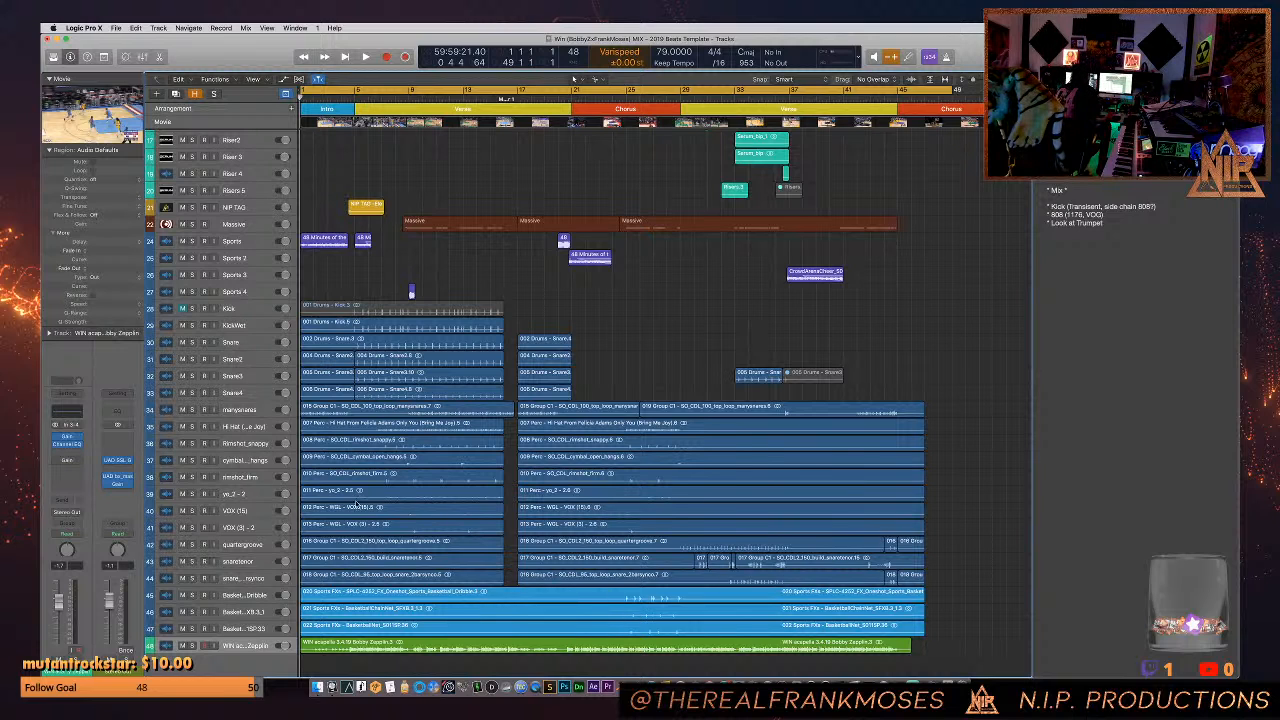
{"action": "scroll", "coordinate": [459, 401], "scroll_direction": "up", "scroll_amount": 5}
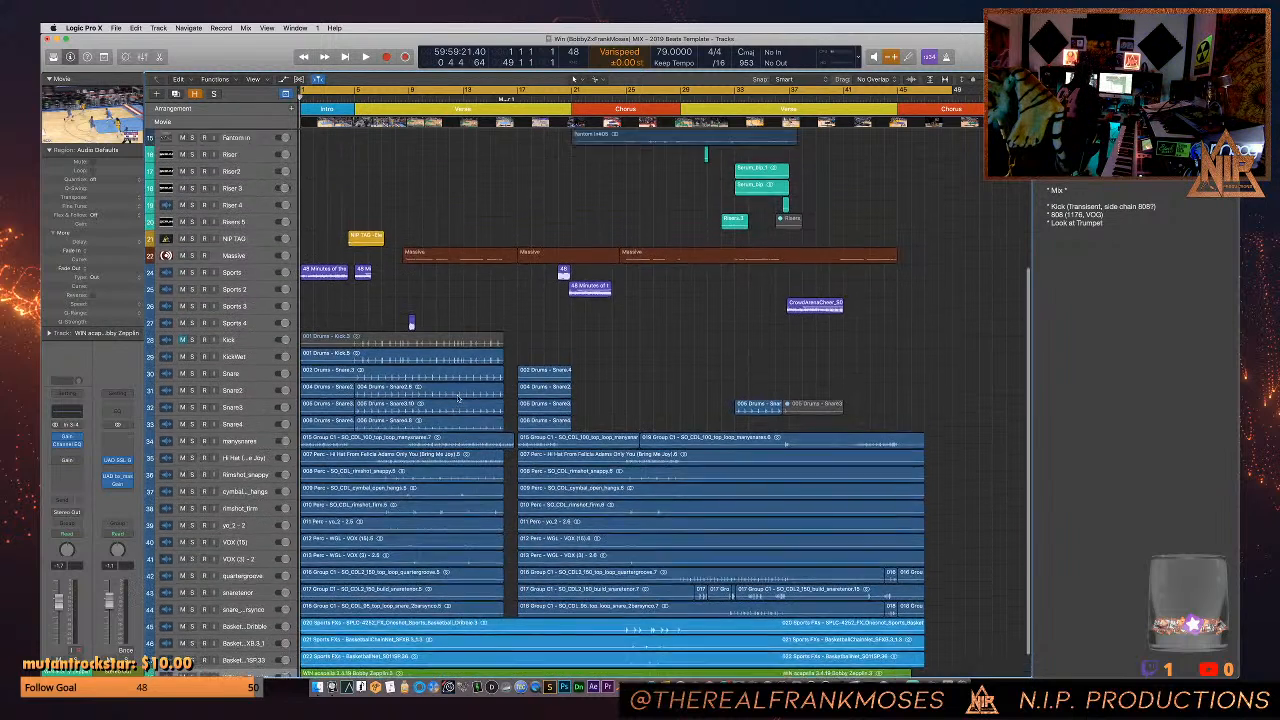
{"action": "scroll", "coordinate": [473, 413], "scroll_direction": "up", "scroll_amount": 6}
{"action": "scroll", "coordinate": [473, 413], "scroll_direction": "down", "scroll_amount": 9}
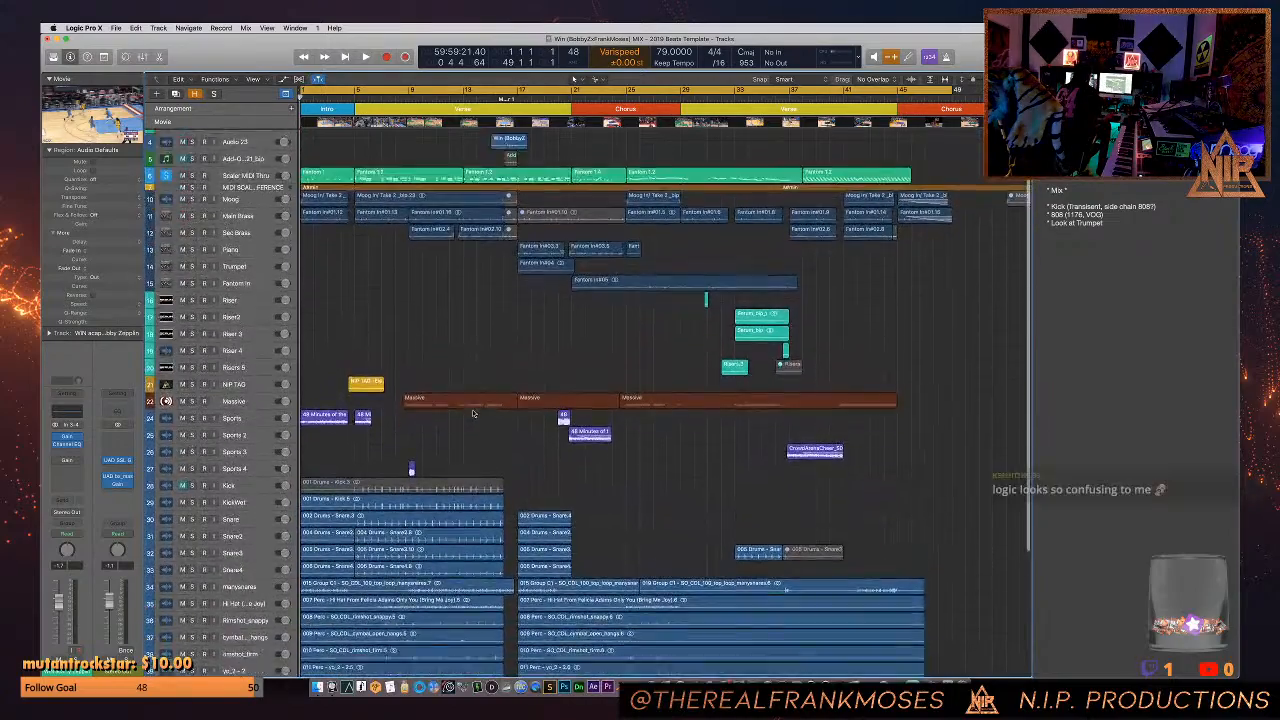
{"action": "scroll", "coordinate": [473, 413], "scroll_direction": "down", "scroll_amount": 2}
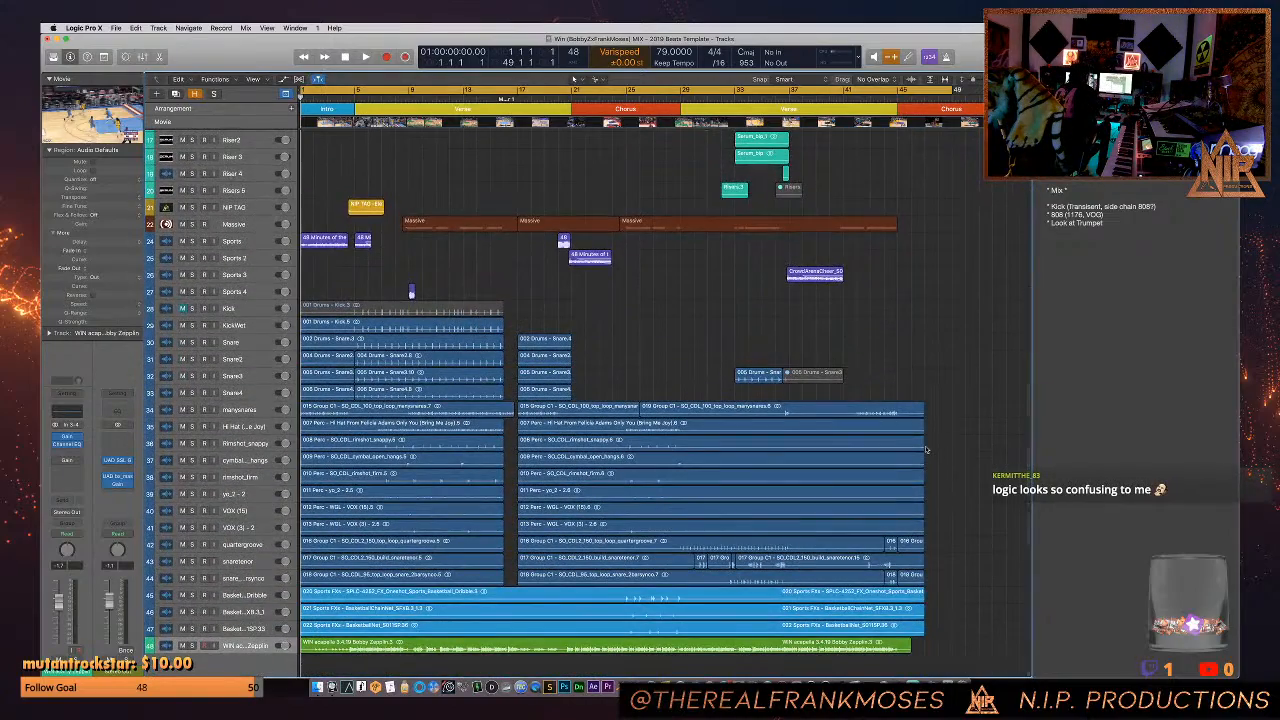
- Play the song with its movie, open the movie in a floating window and place it over the arrangement's chorus and second verse
{"action": "key", "text": "space"}
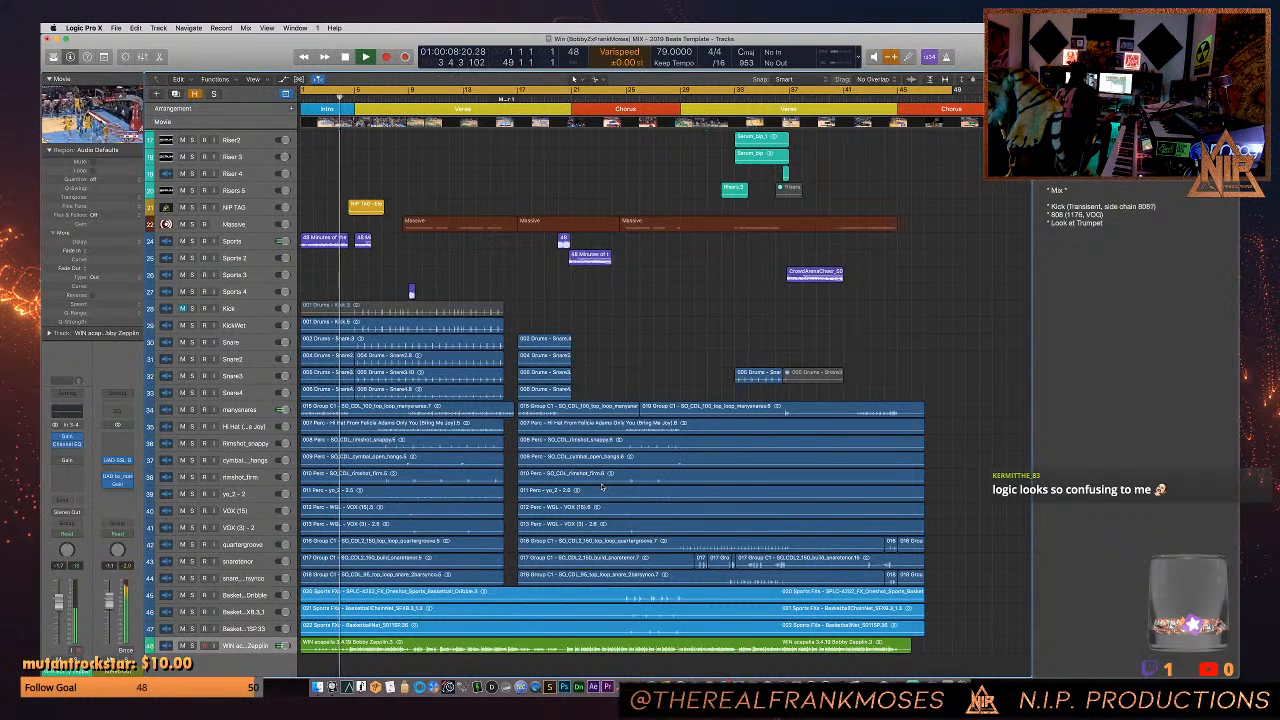
{"action": "left_click", "coordinate": [89, 111]}
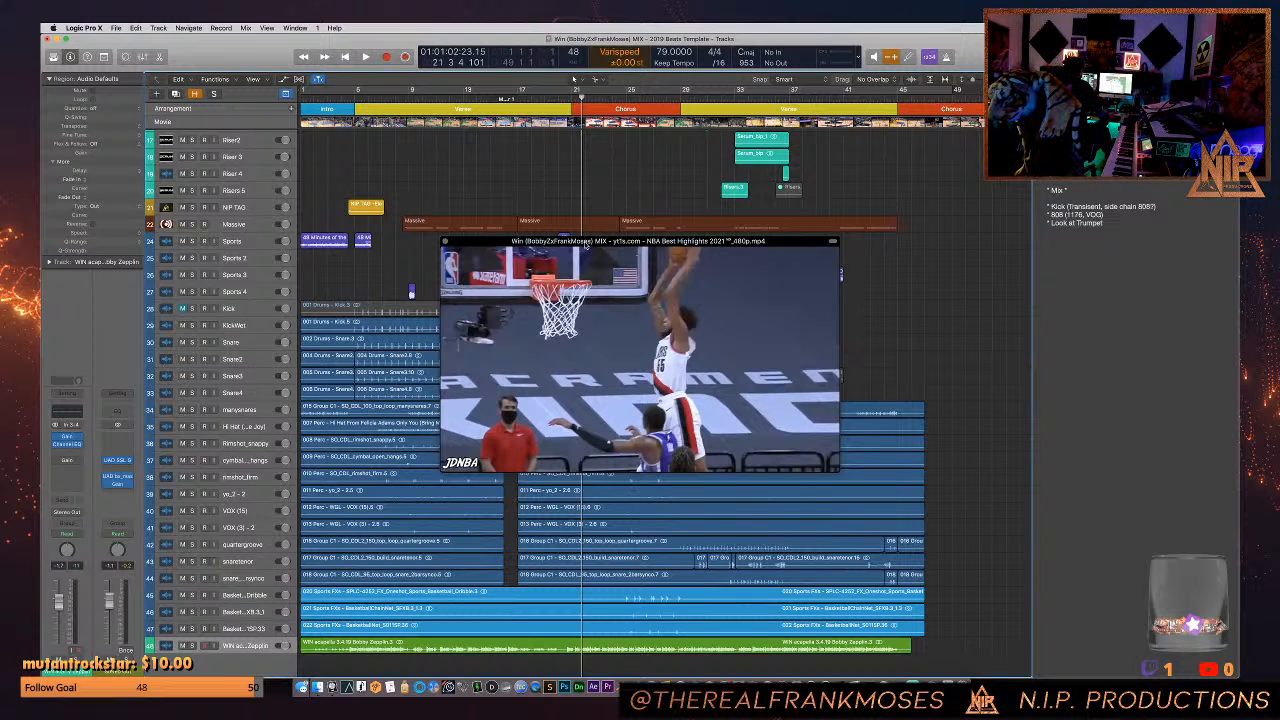
{"action": "left_click_drag", "start_coordinate": [586, 246], "coordinate": [476, 183]}
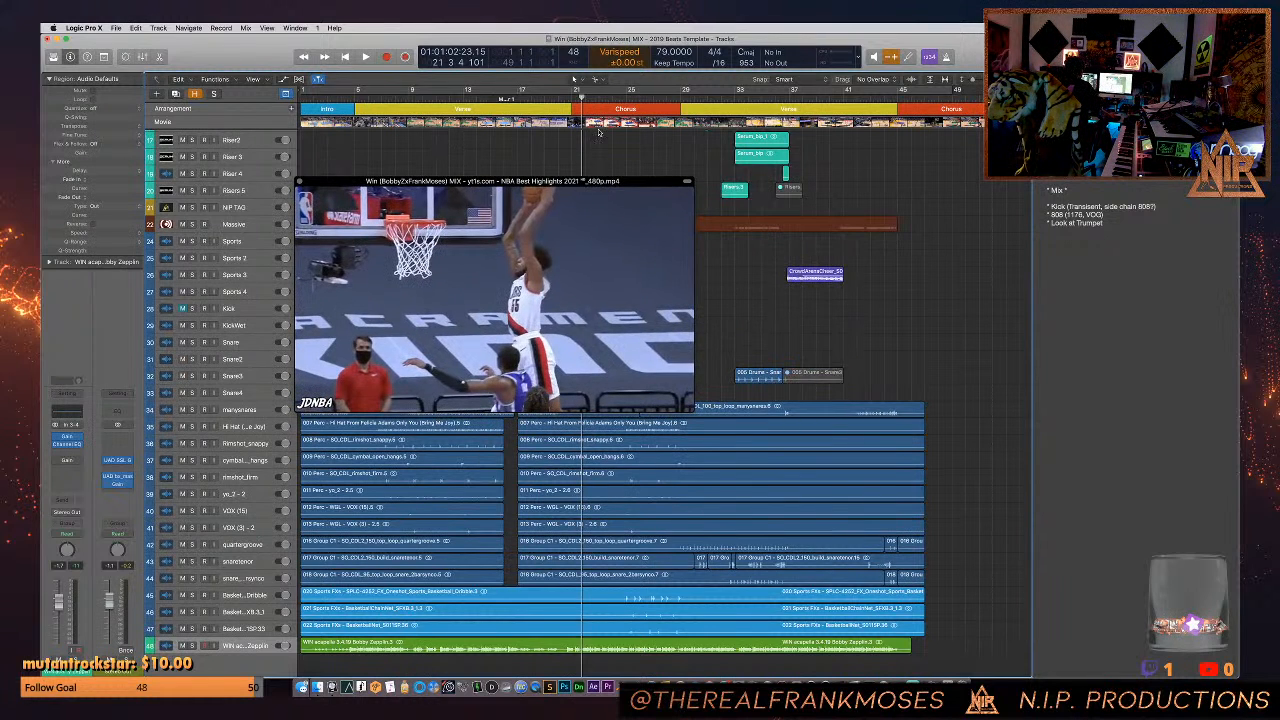
{"action": "left_click_drag", "start_coordinate": [567, 185], "coordinate": [995, 134]}
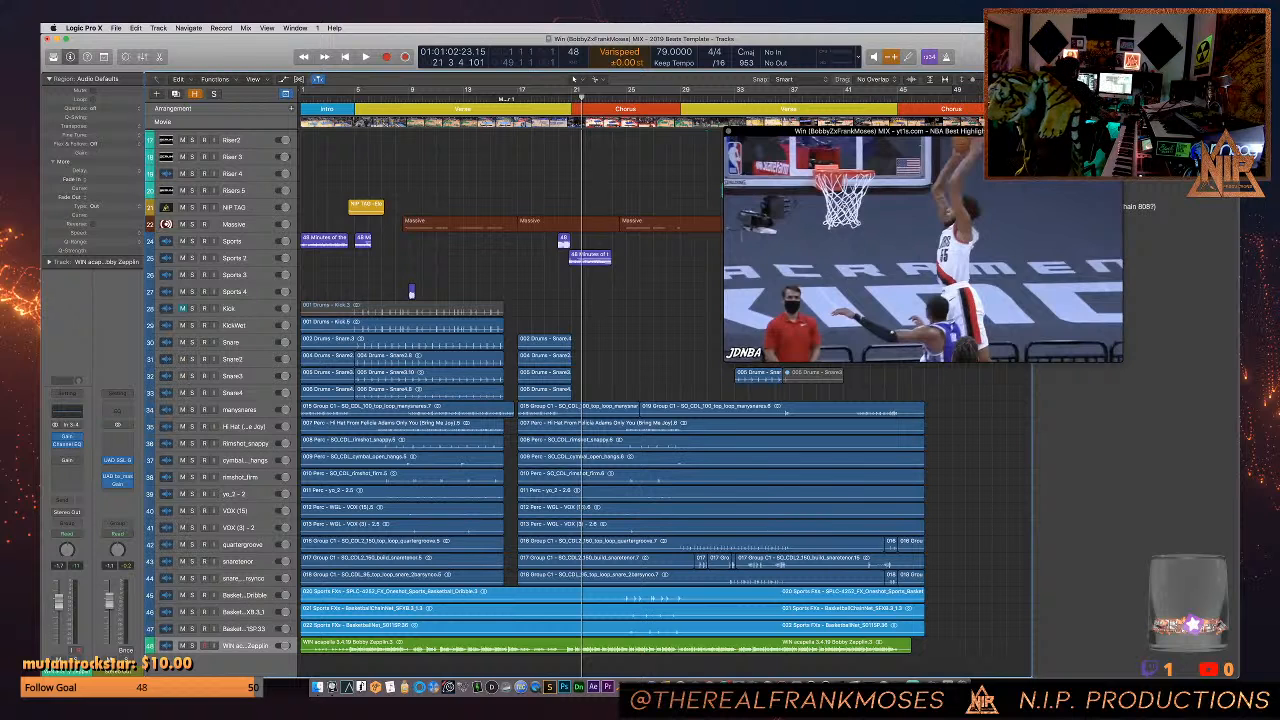
{"action": "left_click_drag", "start_coordinate": [1000, 131], "coordinate": [854, 136]}
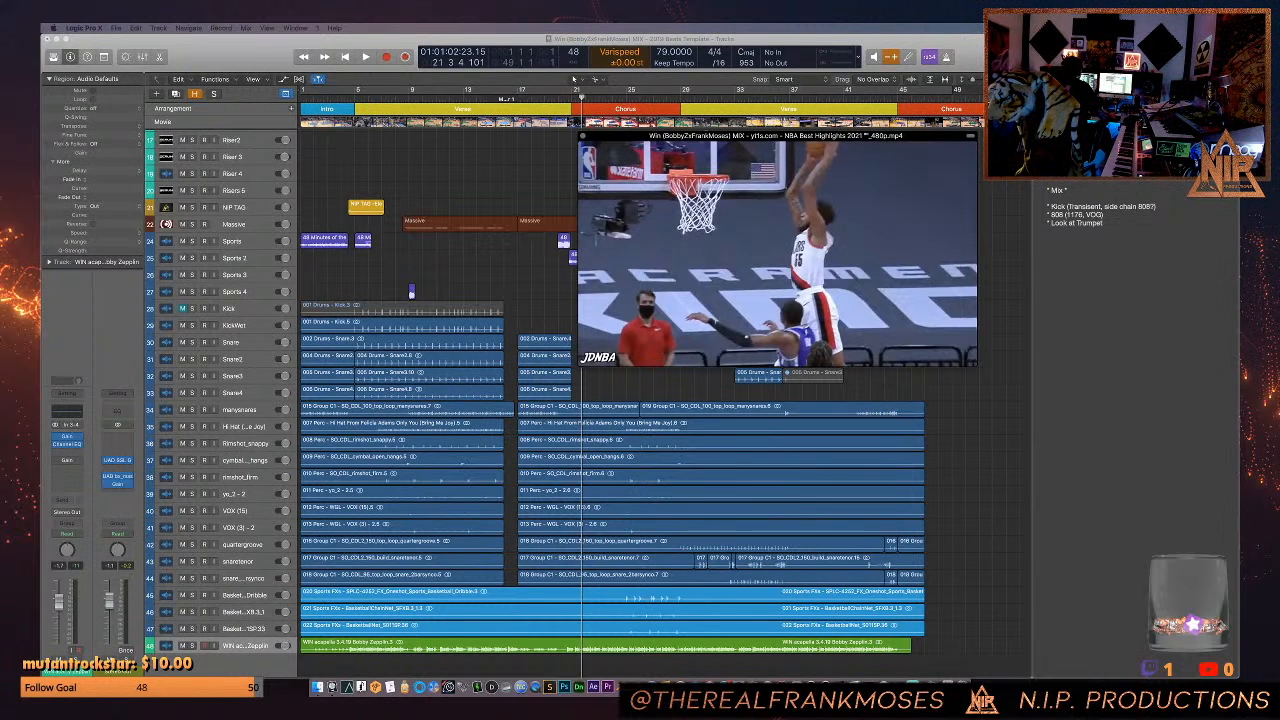
- Set the playhead to bar 15 in the first verse and move the movie window slightly lower
{"action": "left_click", "coordinate": [433, 196]}
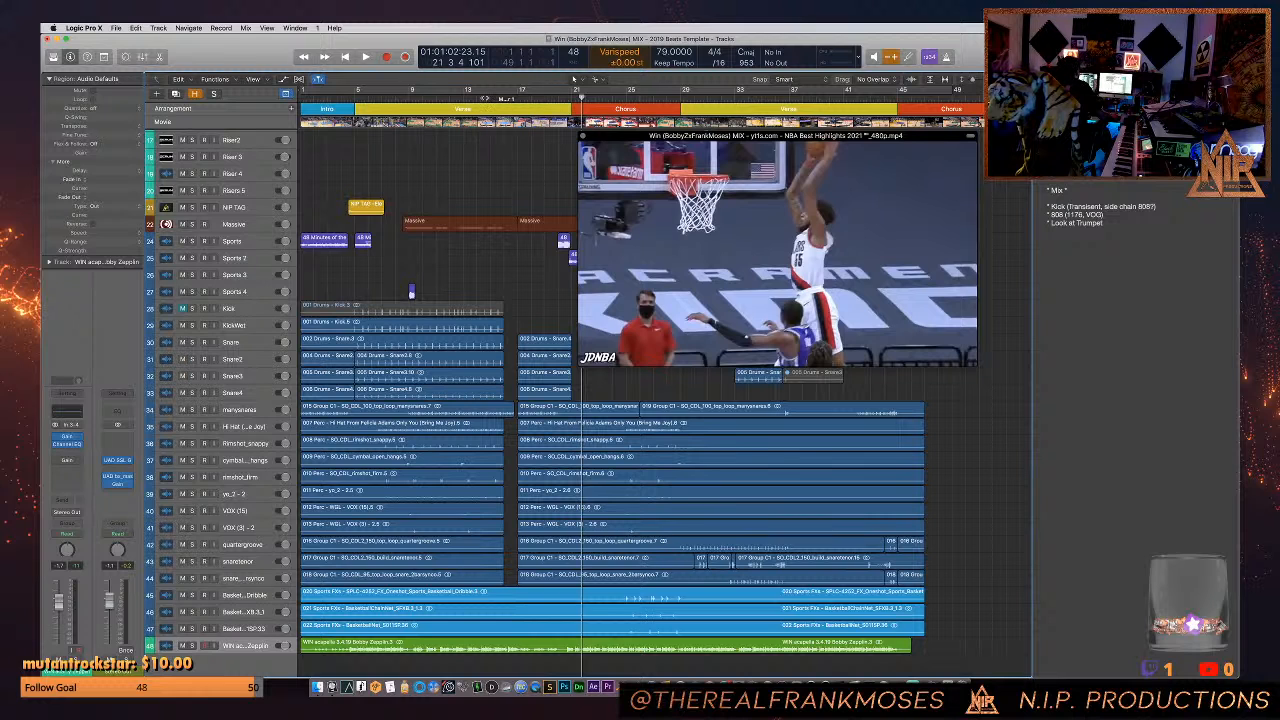
{"action": "left_click", "coordinate": [488, 98]}
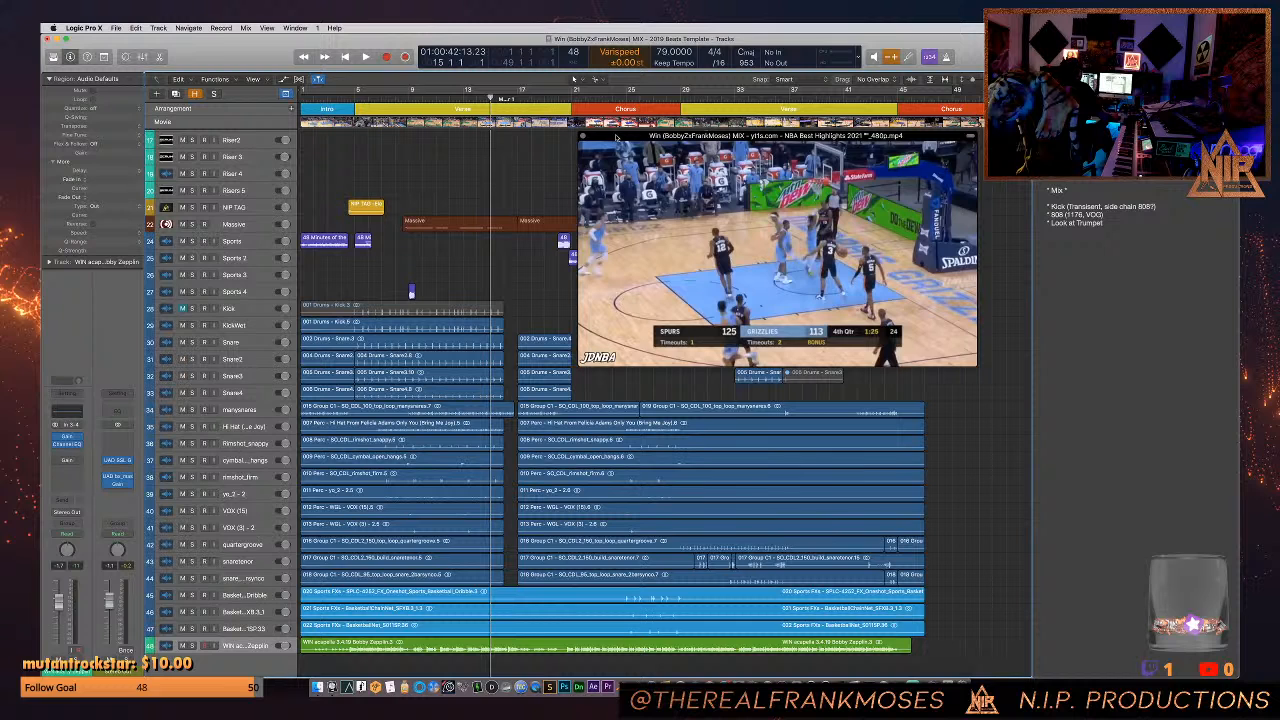
{"action": "left_click_drag", "start_coordinate": [615, 137], "coordinate": [614, 167]}
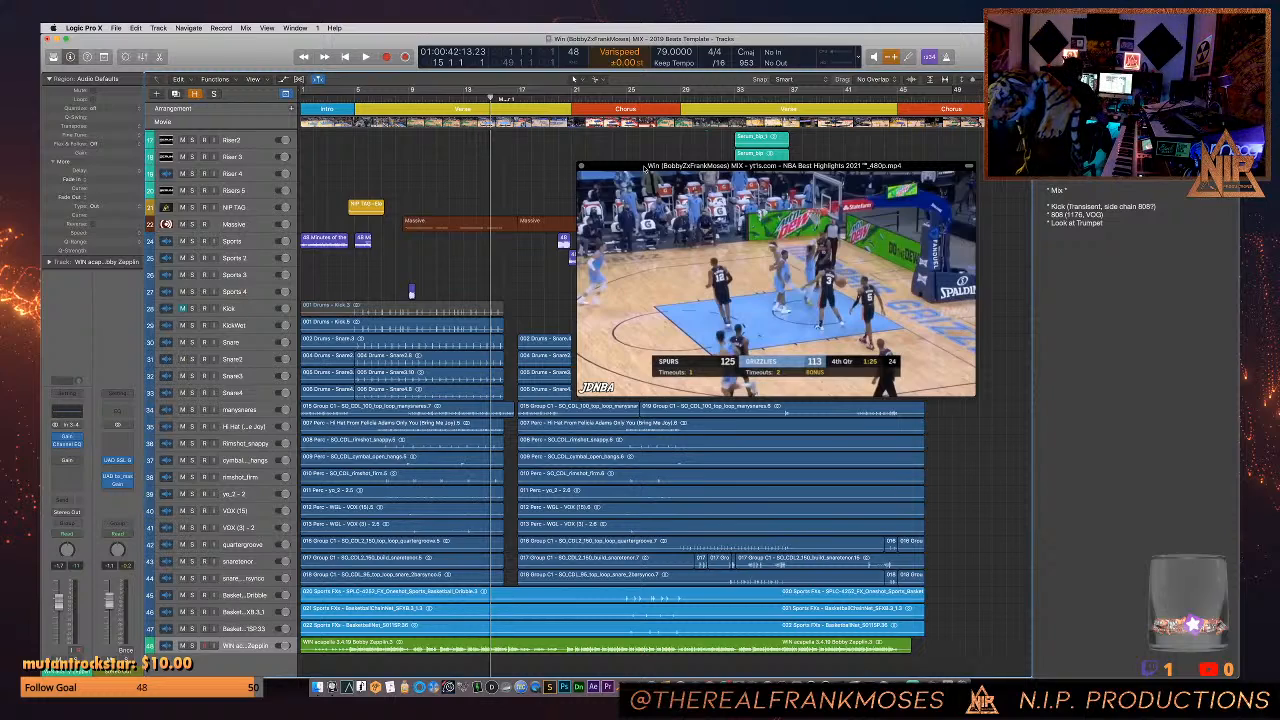
- Select the Fantom 1 track near the start of the track list and close the floating movie window
{"action": "scroll", "coordinate": [409, 443], "scroll_direction": "up", "scroll_amount": 10}
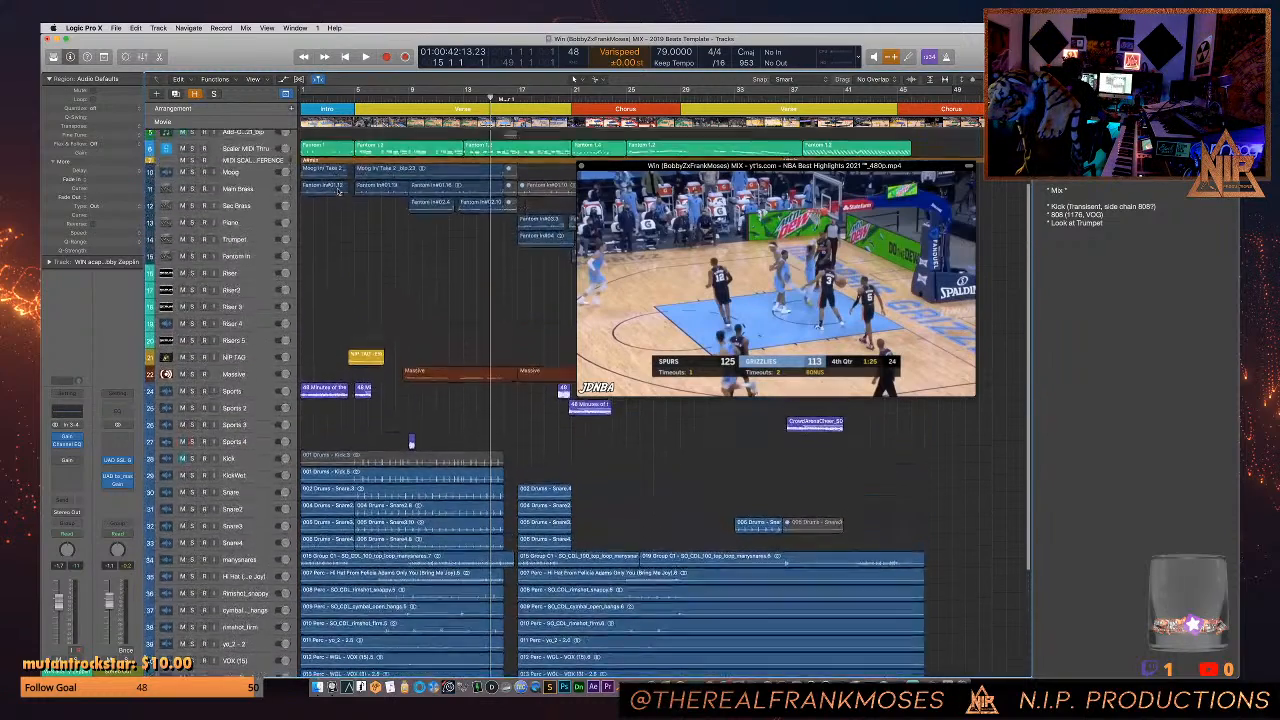
{"action": "scroll", "coordinate": [338, 190], "scroll_direction": "up", "scroll_amount": 2}
{"action": "left_click", "coordinate": [338, 160]}
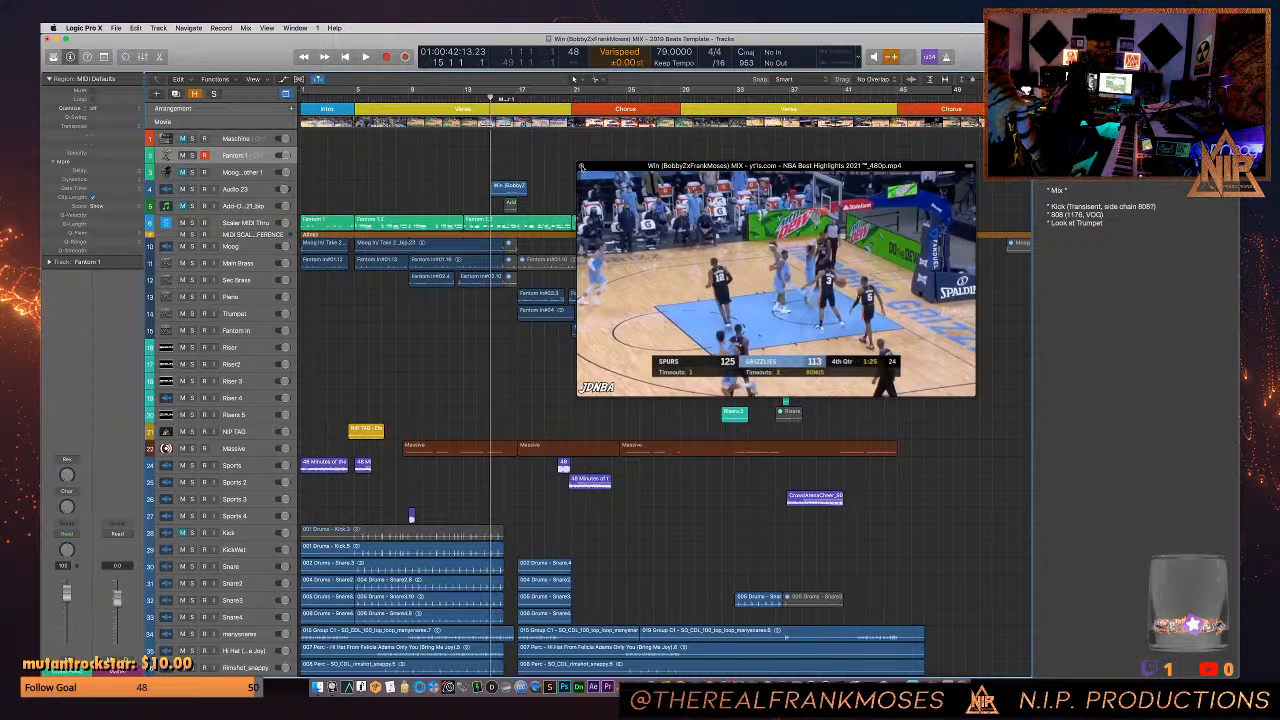
{"action": "left_click", "coordinate": [581, 167]}
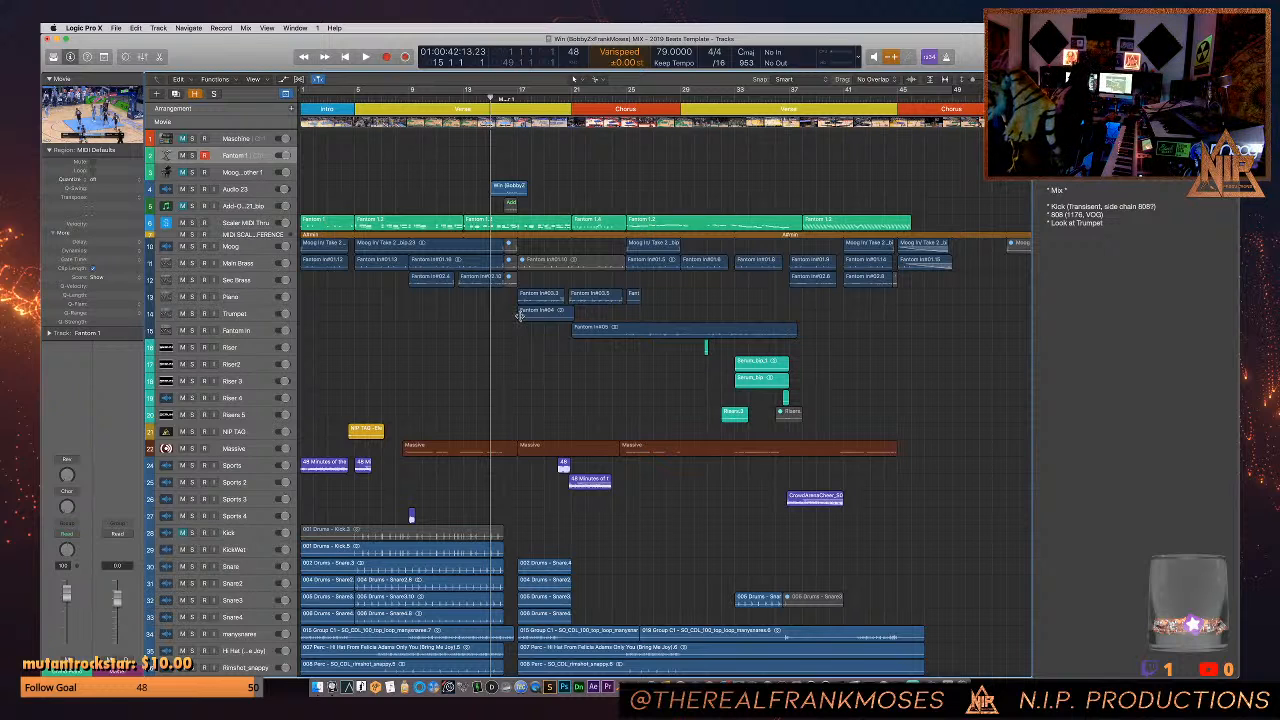
- Play the song from bar 15, viewing the Universal Audio Console mixer and the floating movie window briefly during playback
{"action": "key", "text": "space"}
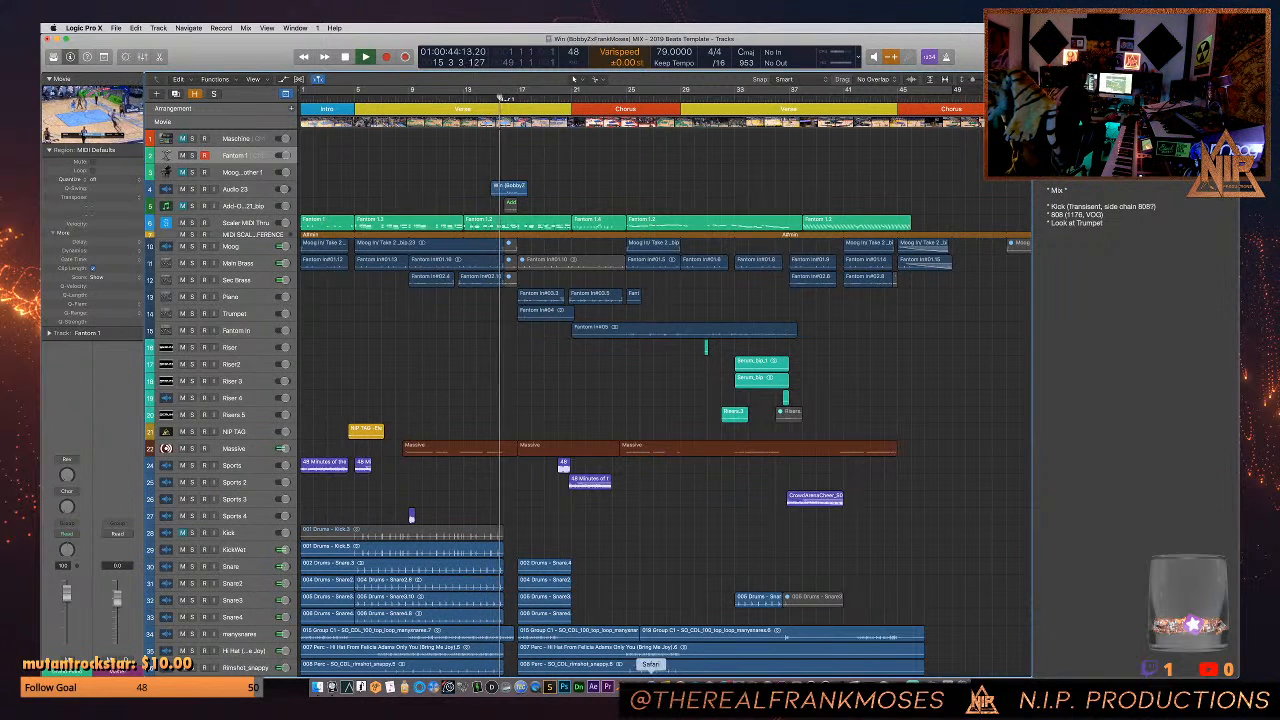
{"action": "left_click", "coordinate": [811, 687]}
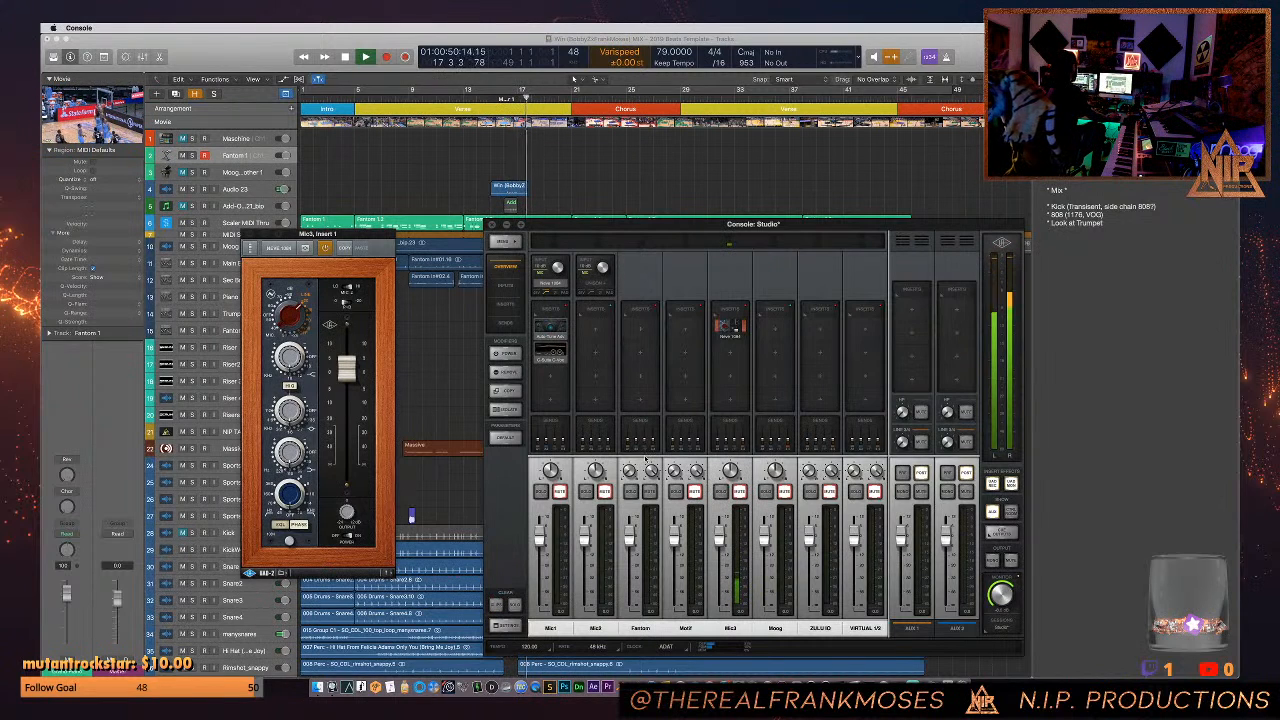
{"action": "left_click", "coordinate": [445, 418]}
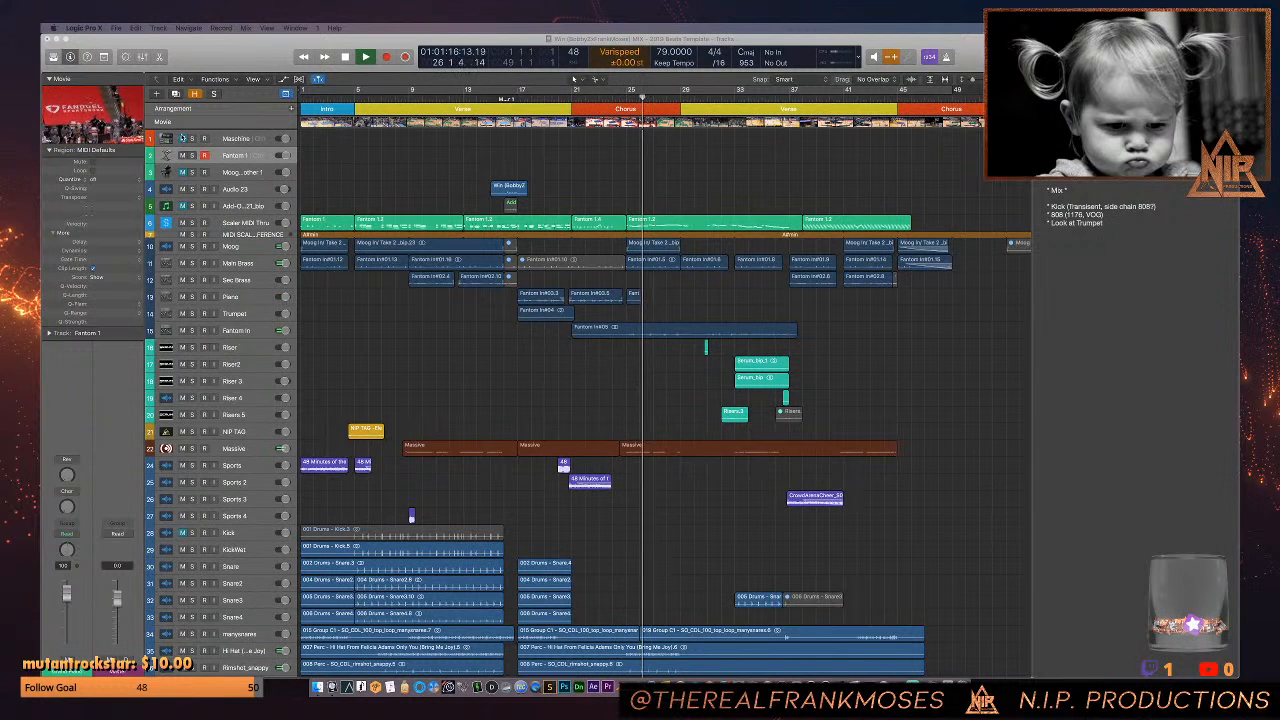
{"action": "double_click", "coordinate": [112, 124]}
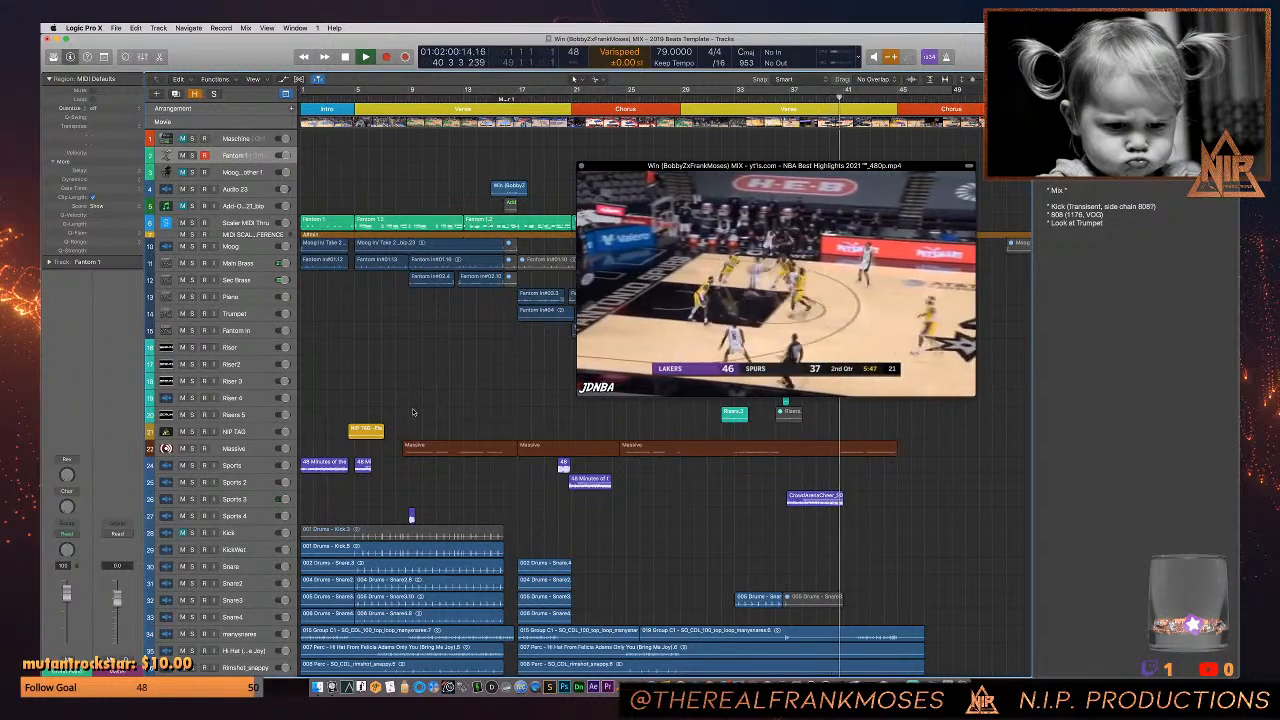
{"action": "left_click", "coordinate": [583, 166]}
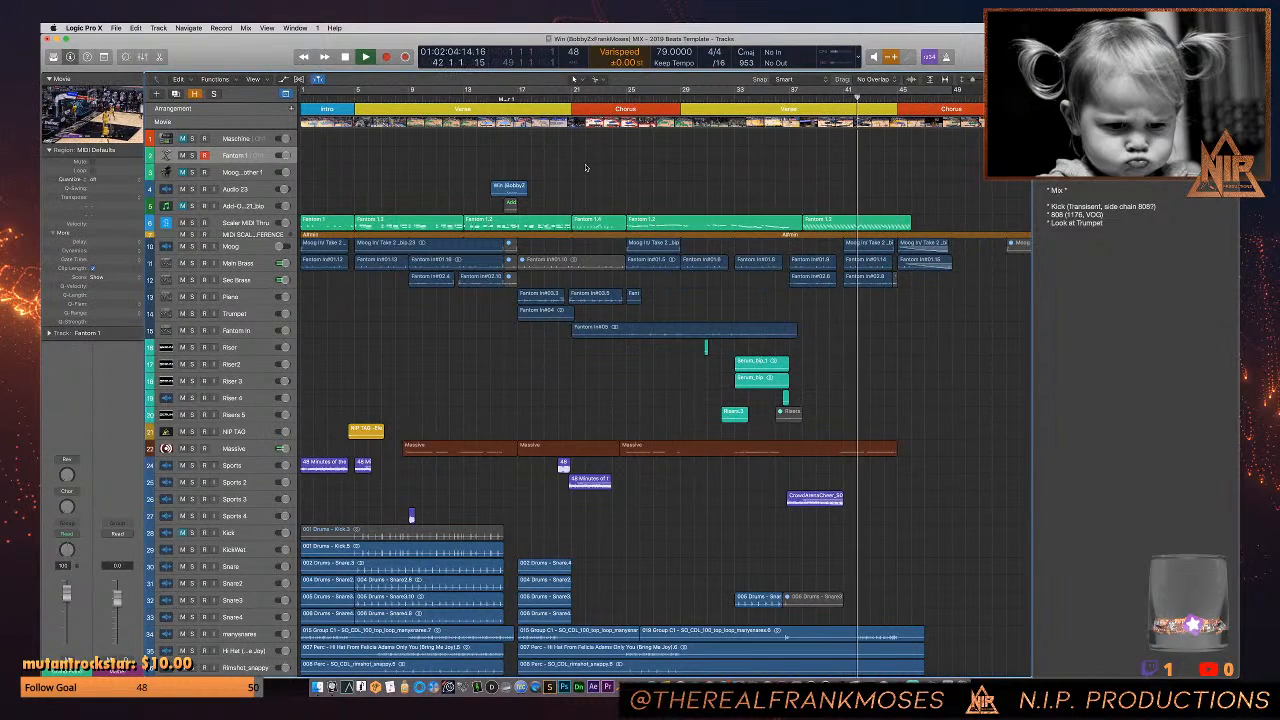
- Show the mixer, look across the channel strips' EQ curves and inserted plug-ins, and stop playback in bar 48
{"action": "key", "text": "x"}
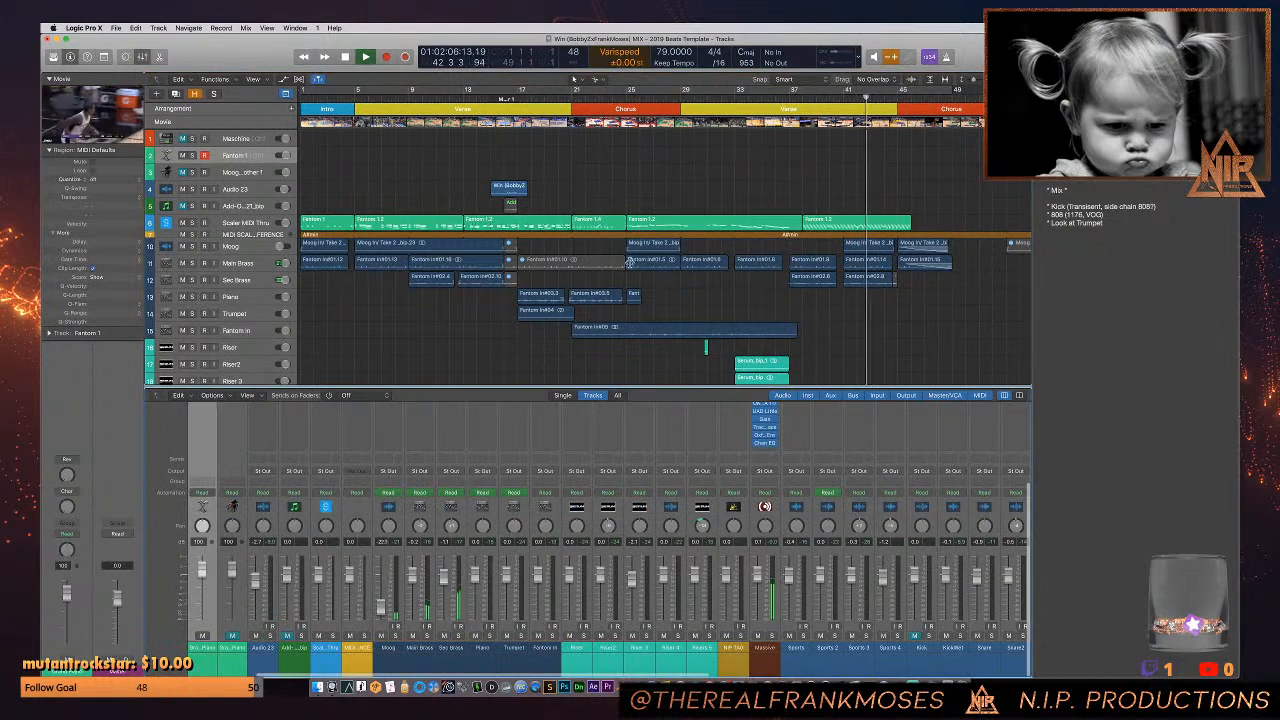
{"action": "scroll", "coordinate": [604, 451], "scroll_direction": "up", "scroll_amount": 5}
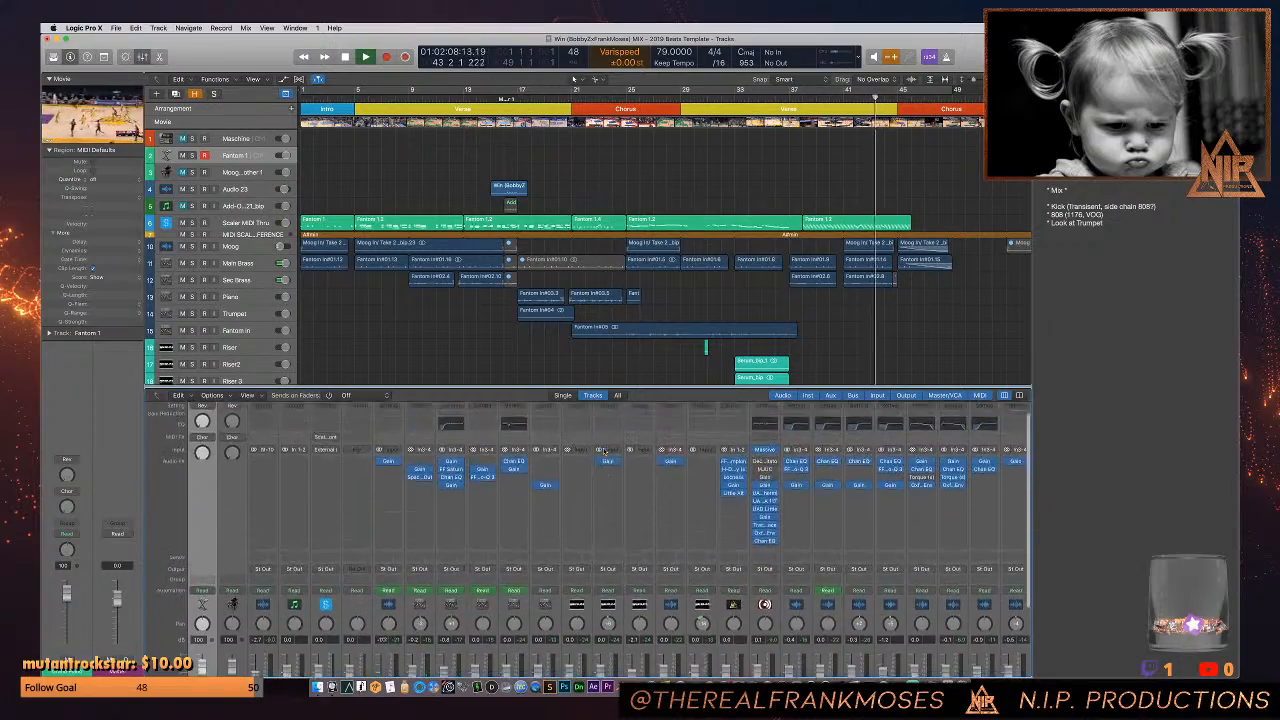
{"action": "scroll", "coordinate": [604, 451], "scroll_direction": "right", "scroll_amount": 10}
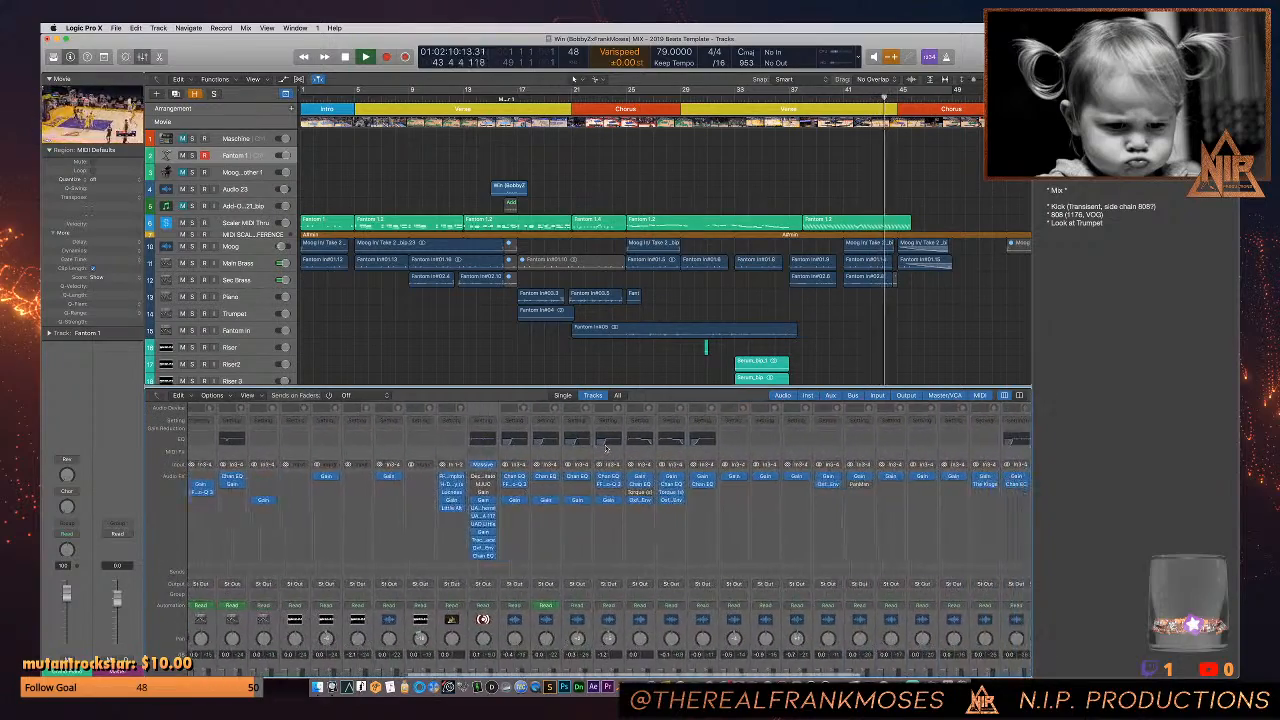
{"action": "scroll", "coordinate": [604, 447], "scroll_direction": "right", "scroll_amount": 2}
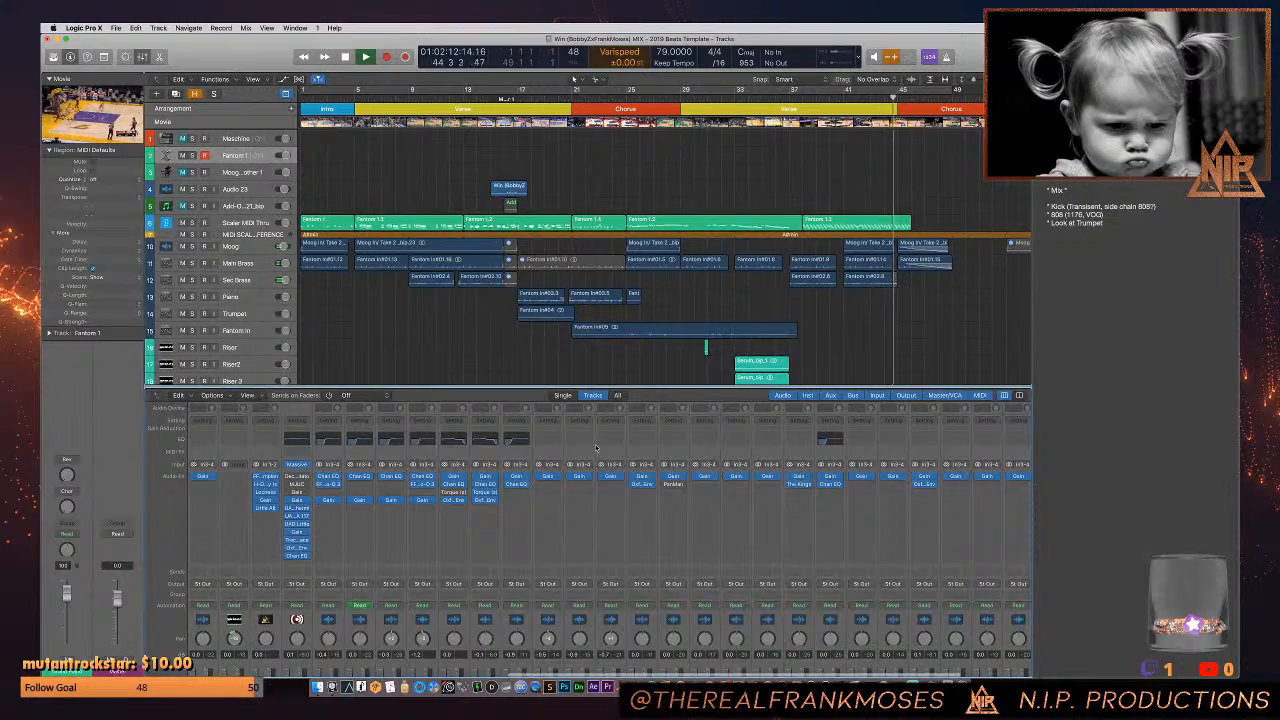
{"action": "scroll", "coordinate": [597, 446], "scroll_direction": "right", "scroll_amount": 4}
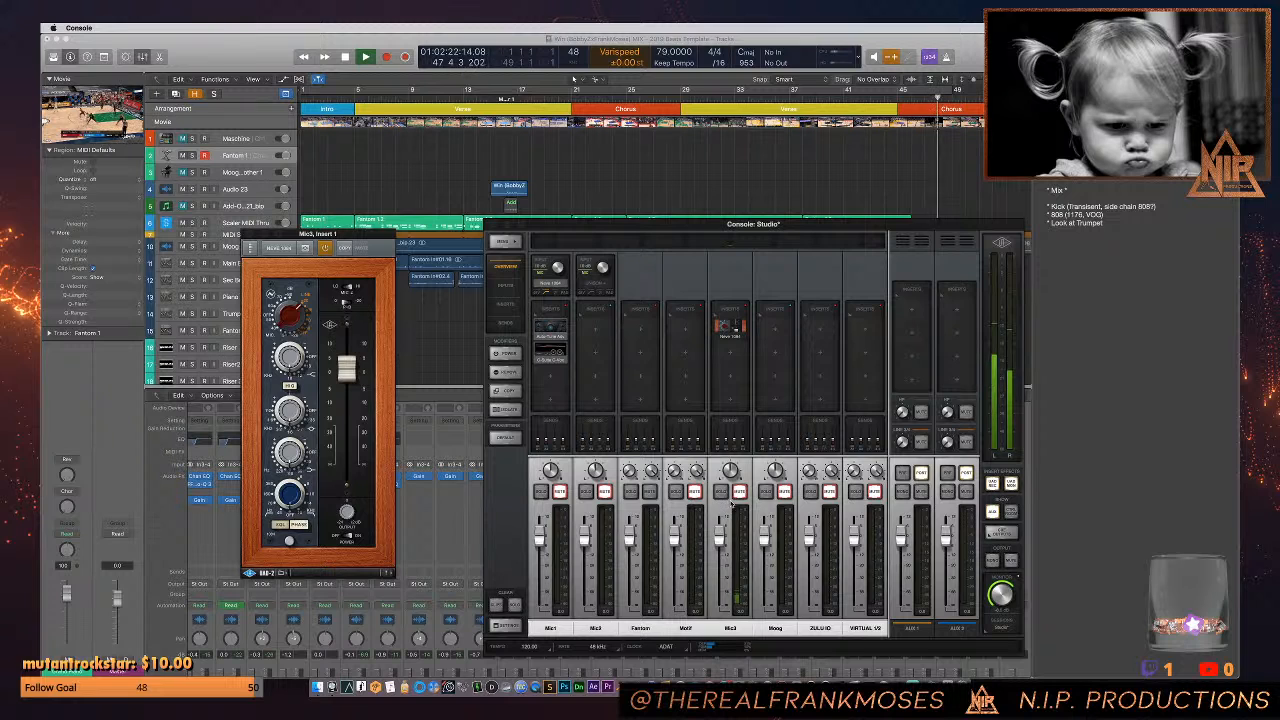
{"action": "left_click", "coordinate": [475, 352]}
{"action": "key", "text": "space"}
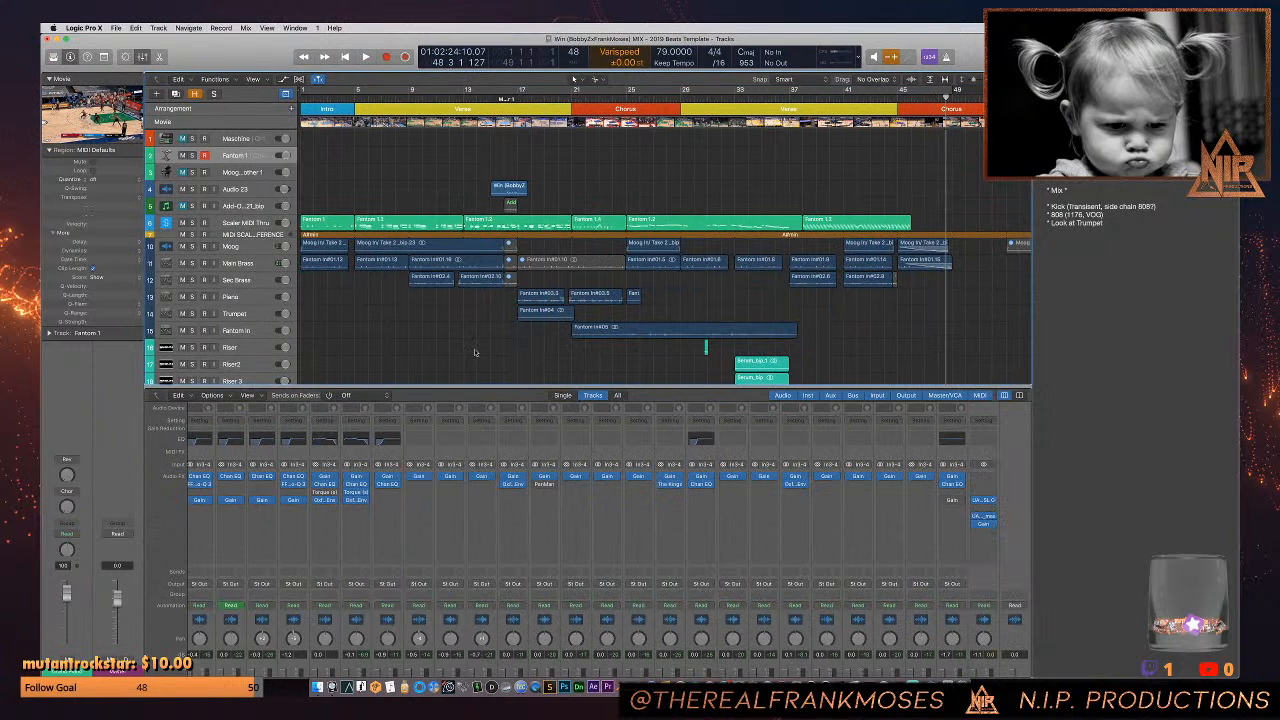
- Open the Channel EQs of the Massive, Sports, Sports 2, Sports 3 and Sports 4 channels
{"action": "scroll", "coordinate": [494, 446], "scroll_direction": "left", "scroll_amount": 5}
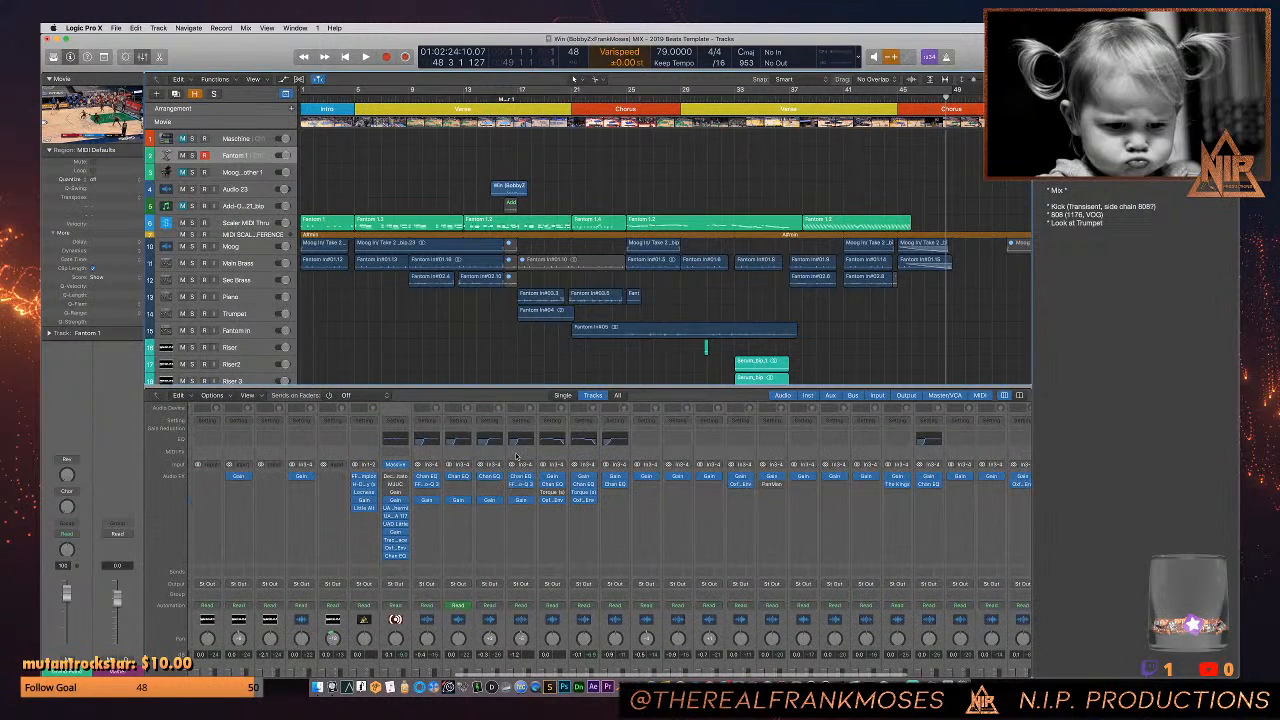
{"action": "left_click", "coordinate": [398, 441]}
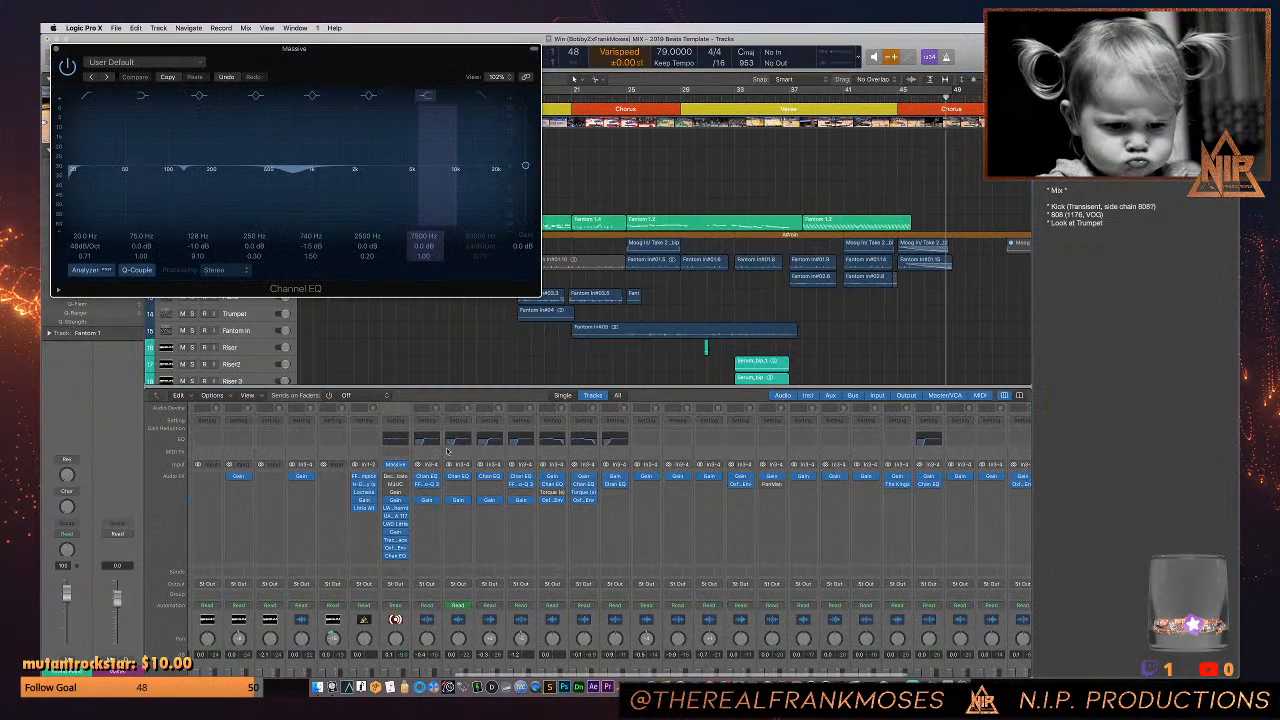
{"action": "left_click", "coordinate": [428, 443]}
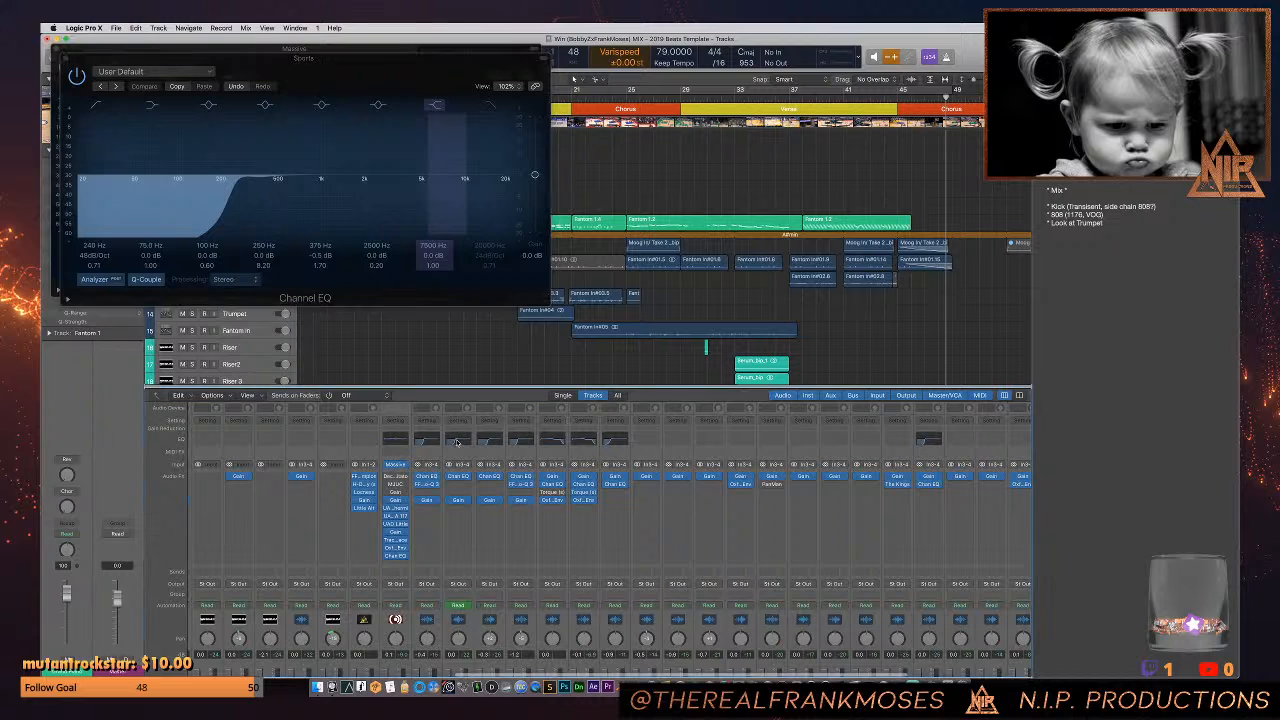
{"action": "left_click", "coordinate": [457, 443]}
{"action": "left_click", "coordinate": [486, 441]}
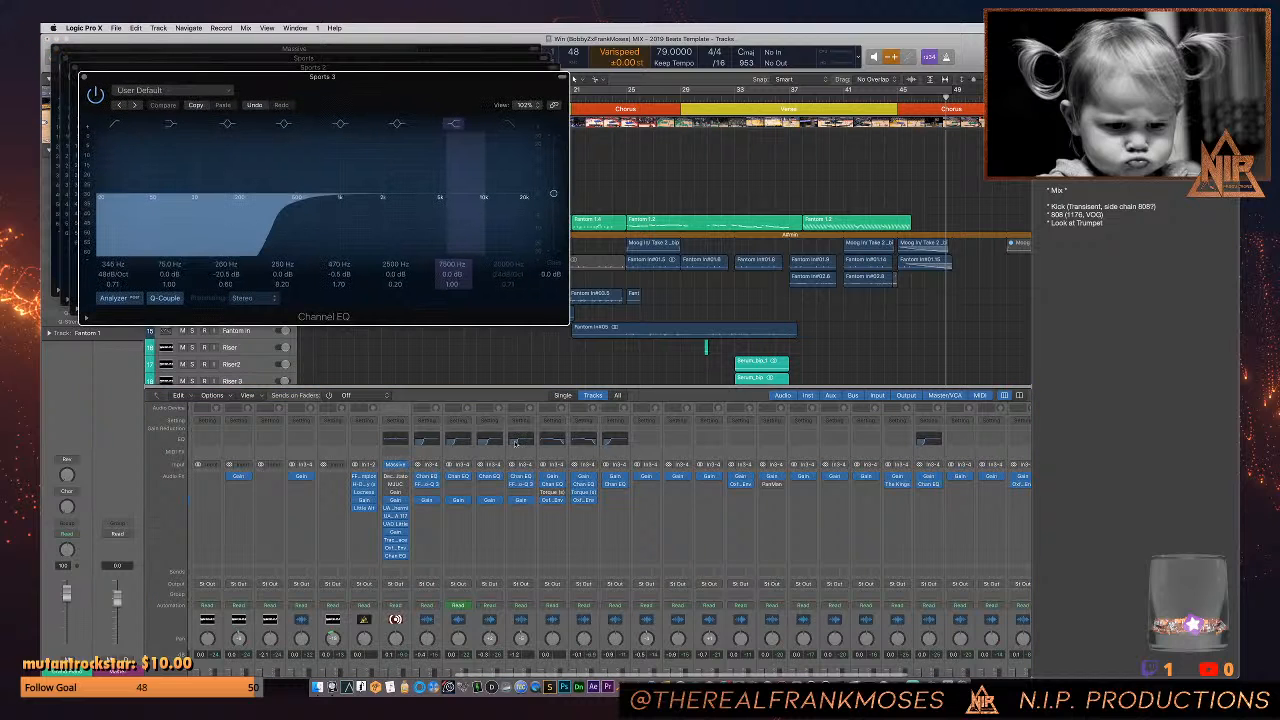
{"action": "left_click", "coordinate": [520, 442]}
- Open the Channel EQs of Kick, KickWet and Snare and spread their windows apart to compare the low-frequency curves
{"action": "left_click", "coordinate": [551, 442]}
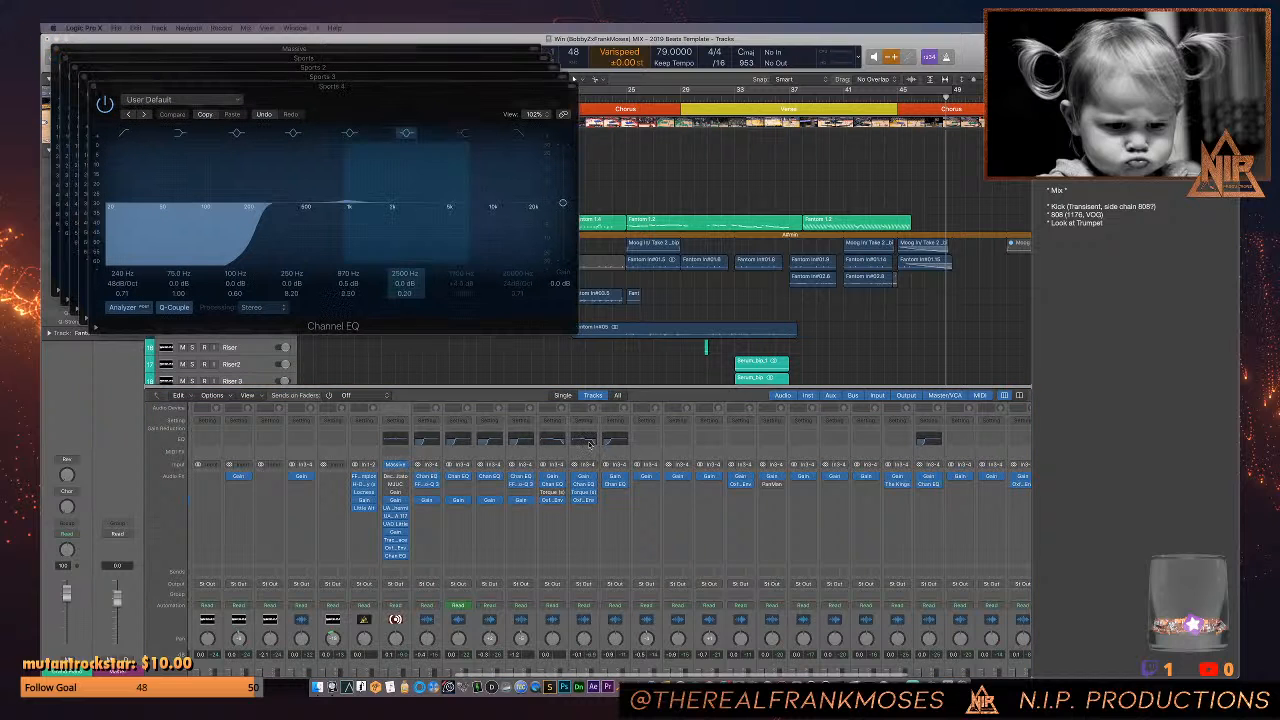
{"action": "left_click_drag", "start_coordinate": [795, 678], "coordinate": [882, 172]}
{"action": "left_click", "coordinate": [580, 442]}
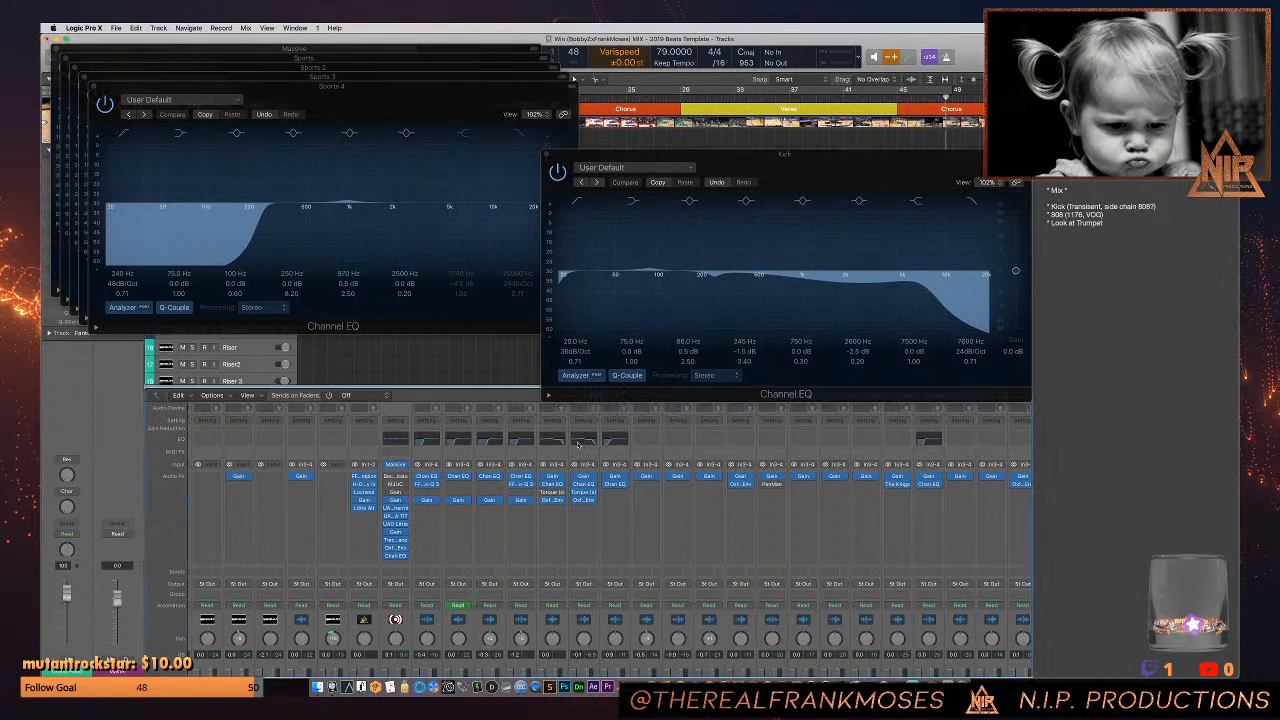
{"action": "left_click_drag", "start_coordinate": [435, 123], "coordinate": [430, 337]}
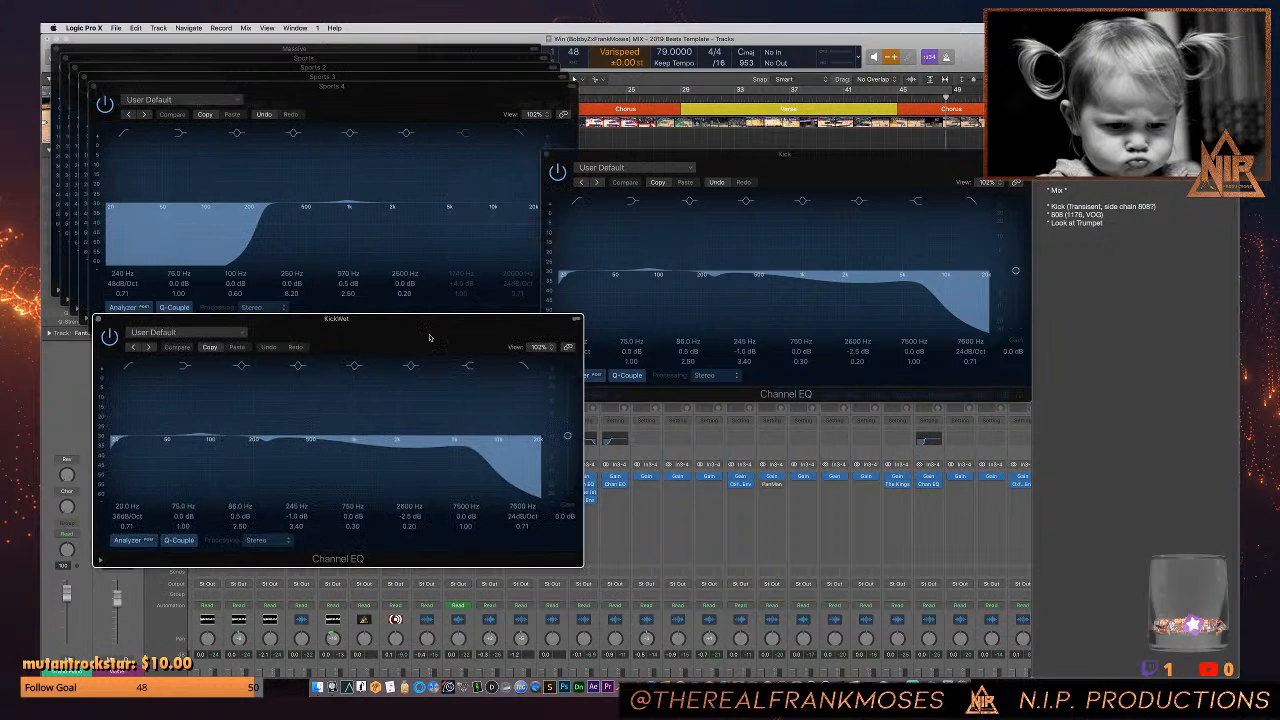
{"action": "left_click", "coordinate": [617, 443]}
{"action": "left_click_drag", "start_coordinate": [317, 100], "coordinate": [700, 461]}
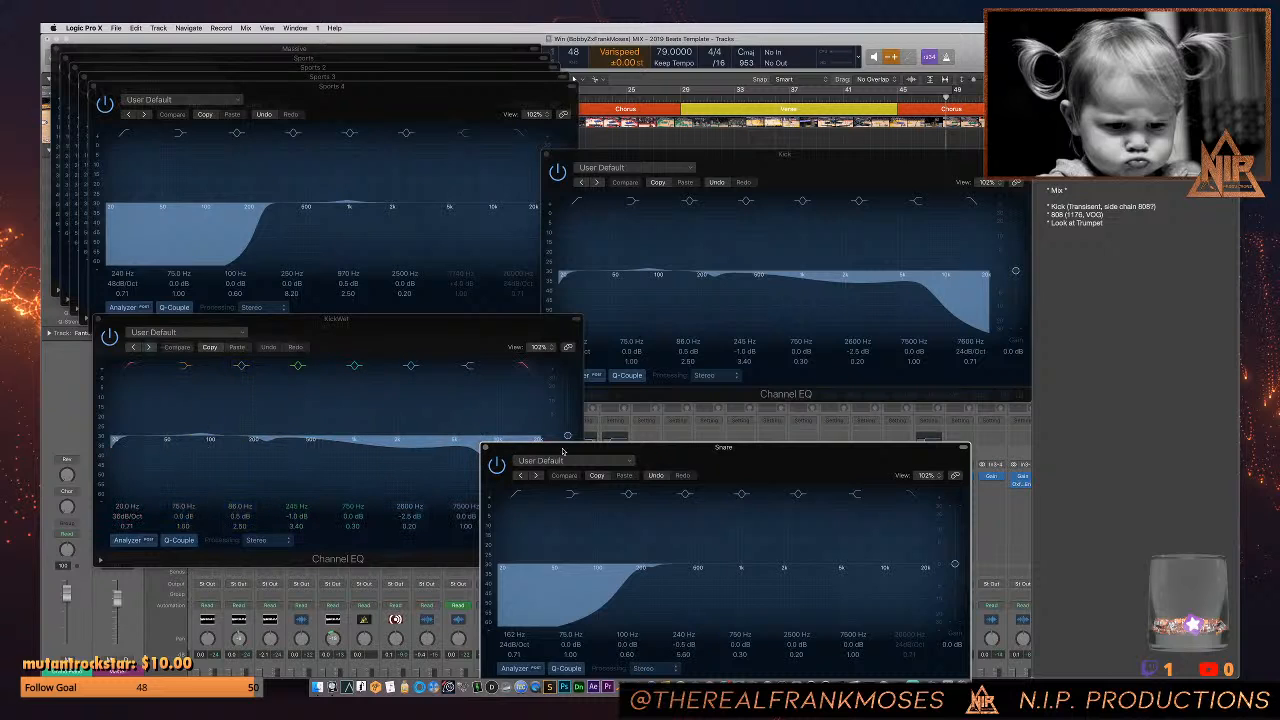
{"action": "left_click_drag", "start_coordinate": [561, 453], "coordinate": [673, 447]}
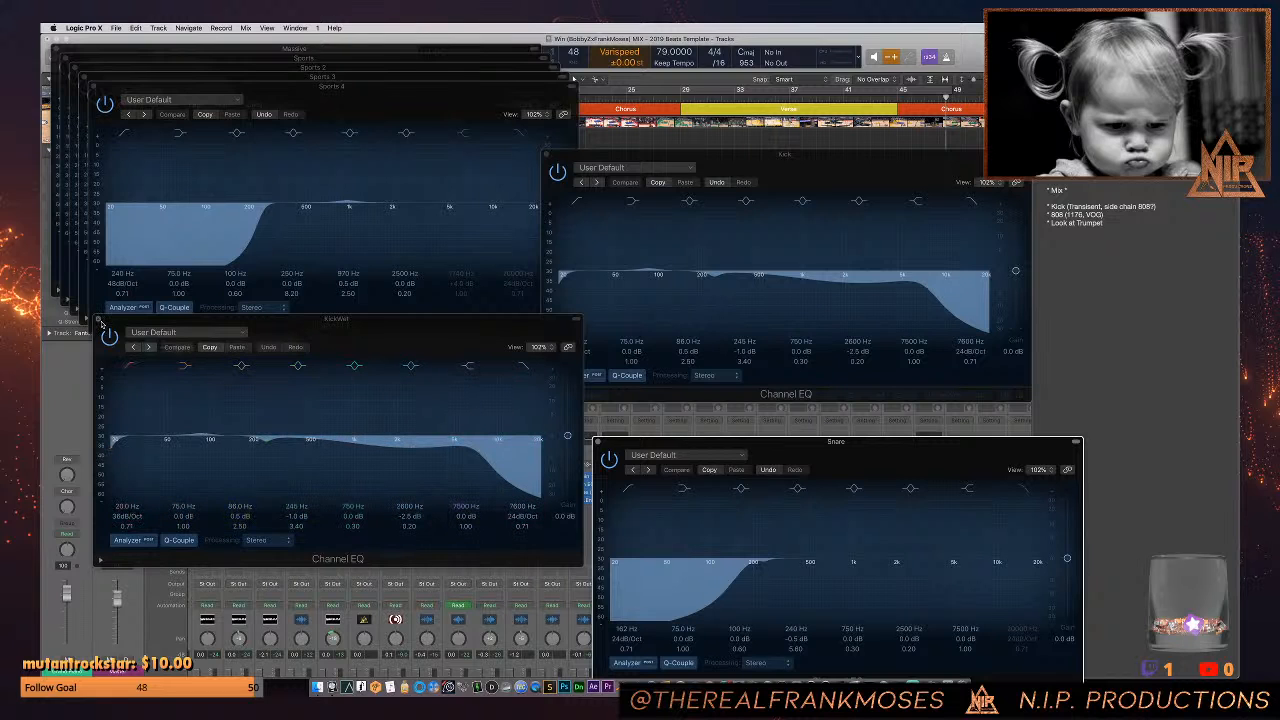
- Close the Channel EQ windows of the KickWet and Kick channels
{"action": "left_click", "coordinate": [101, 322]}
{"action": "left_click_drag", "start_coordinate": [568, 157], "coordinate": [118, 323]}
{"action": "left_click", "coordinate": [106, 323]}
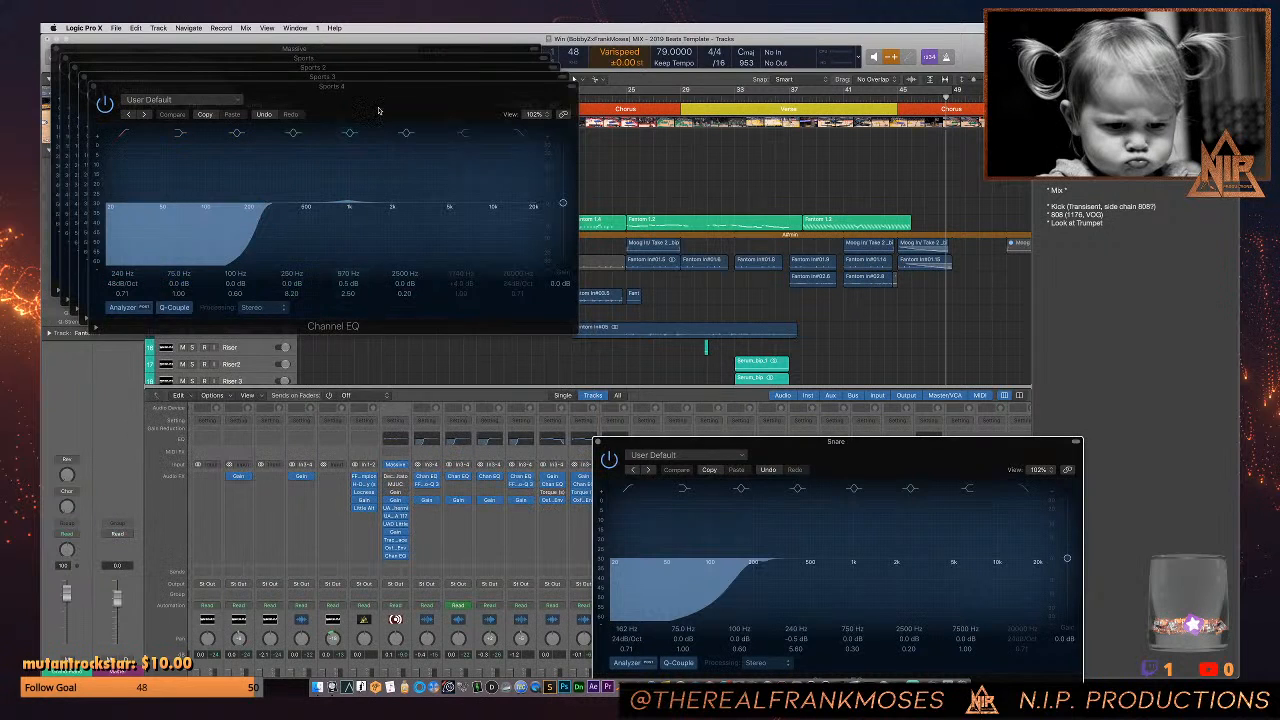
- Spread out the stacked Sports Channel EQ windows to compare their low cuts, and close all four of them
{"action": "left_click_drag", "start_coordinate": [335, 86], "coordinate": [315, 312]}
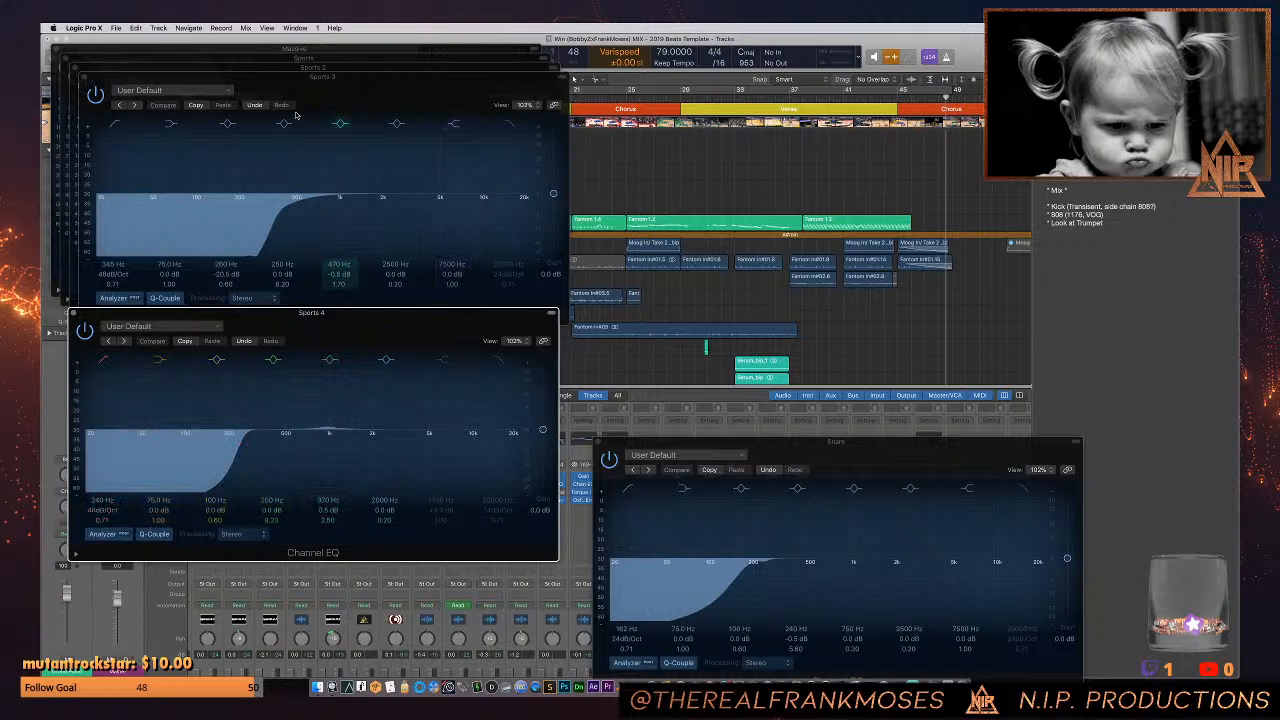
{"action": "left_click_drag", "start_coordinate": [308, 84], "coordinate": [591, 415]}
{"action": "left_click_drag", "start_coordinate": [73, 70], "coordinate": [458, 175]}
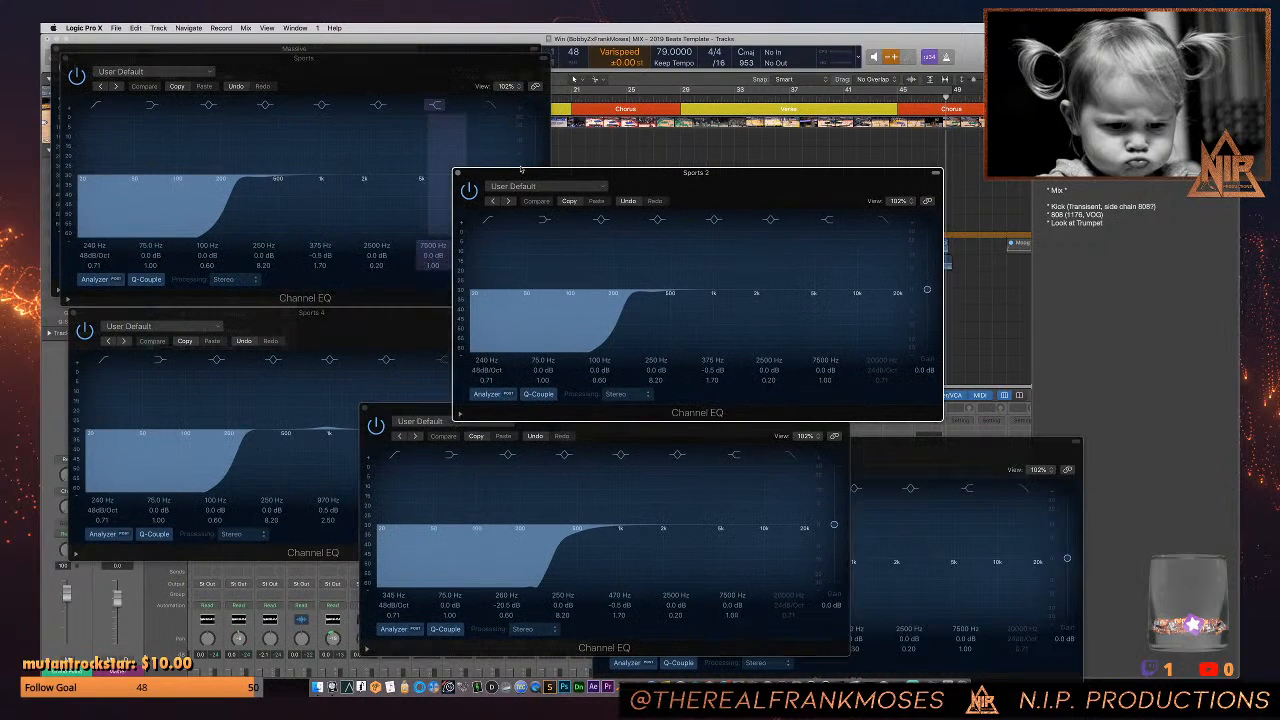
{"action": "left_click", "coordinate": [458, 174]}
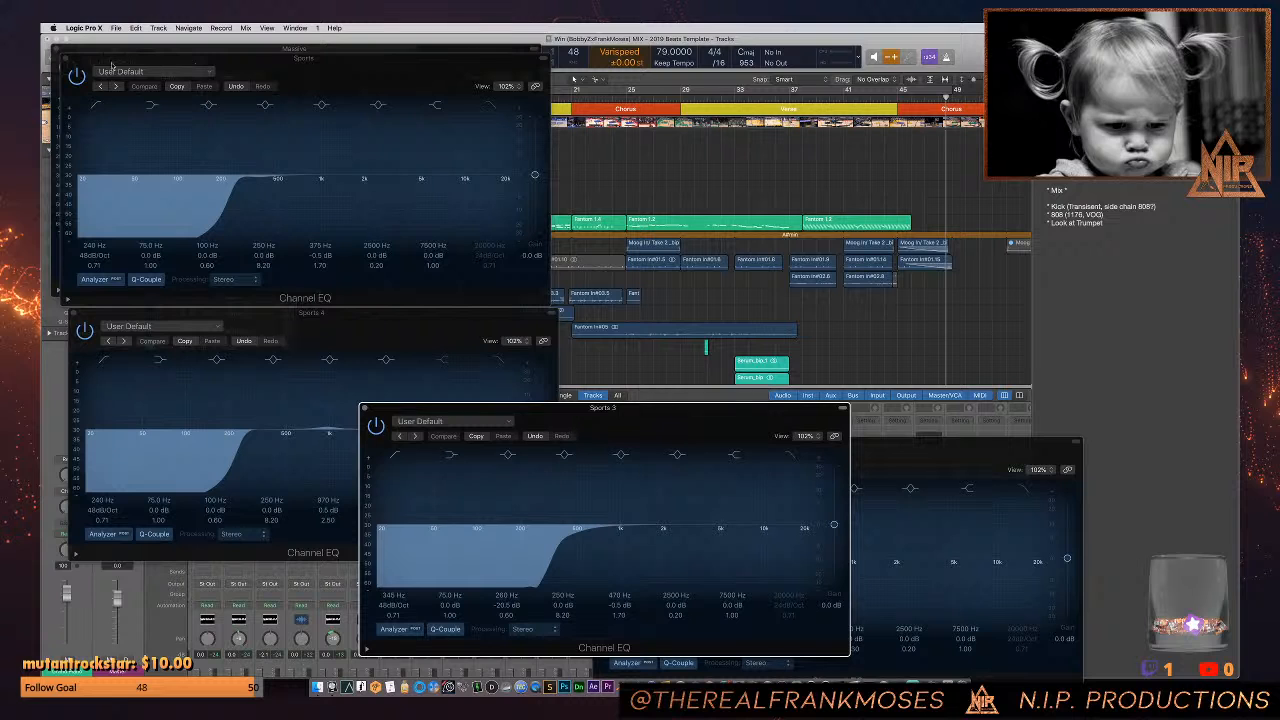
{"action": "left_click", "coordinate": [66, 59]}
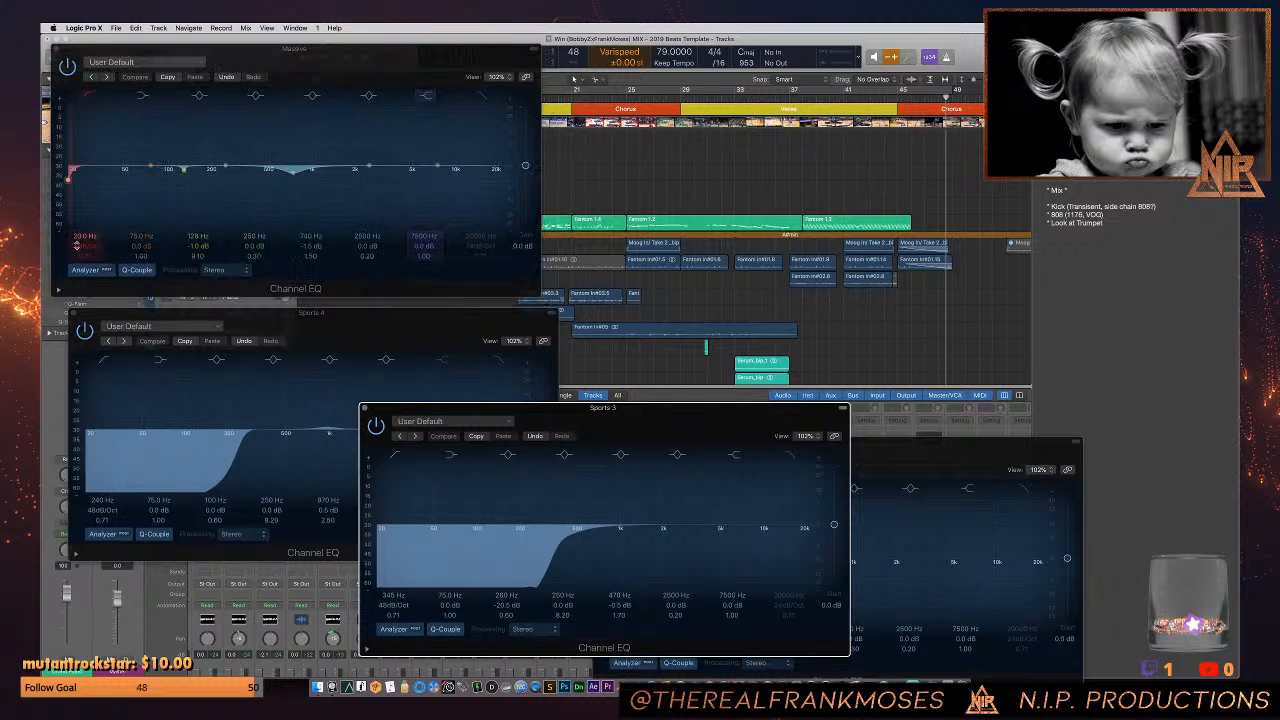
{"action": "left_click", "coordinate": [73, 314]}
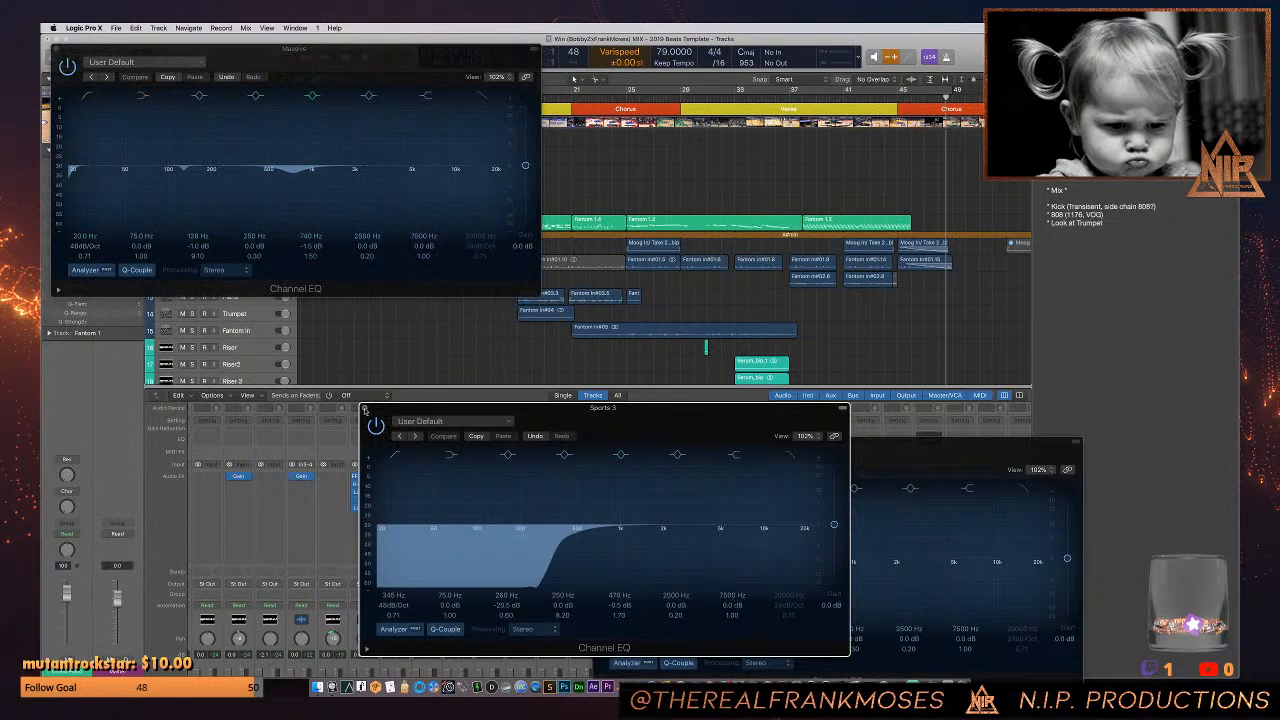
{"action": "left_click", "coordinate": [365, 411]}
- Examine the Massive and Snare Channel EQ curves separately, moving each window into clear view and closing it
{"action": "left_click_drag", "start_coordinate": [292, 64], "coordinate": [467, 142]}
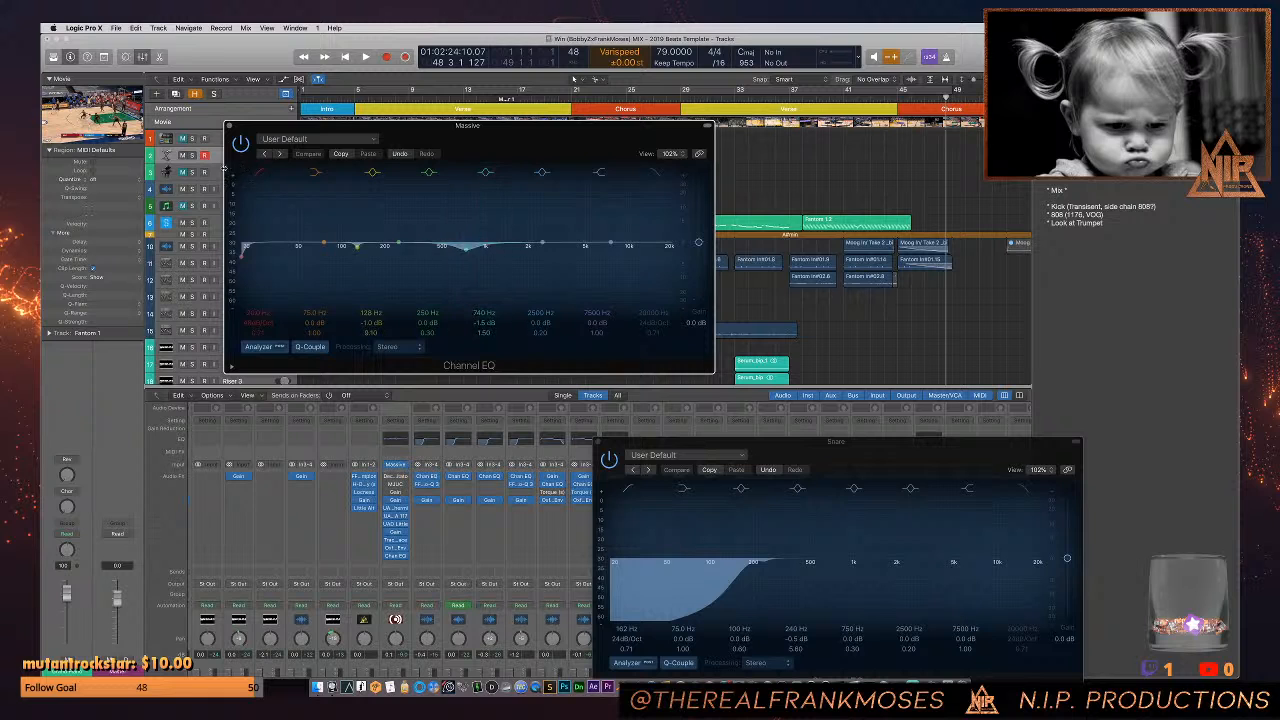
{"action": "left_click", "coordinate": [229, 127]}
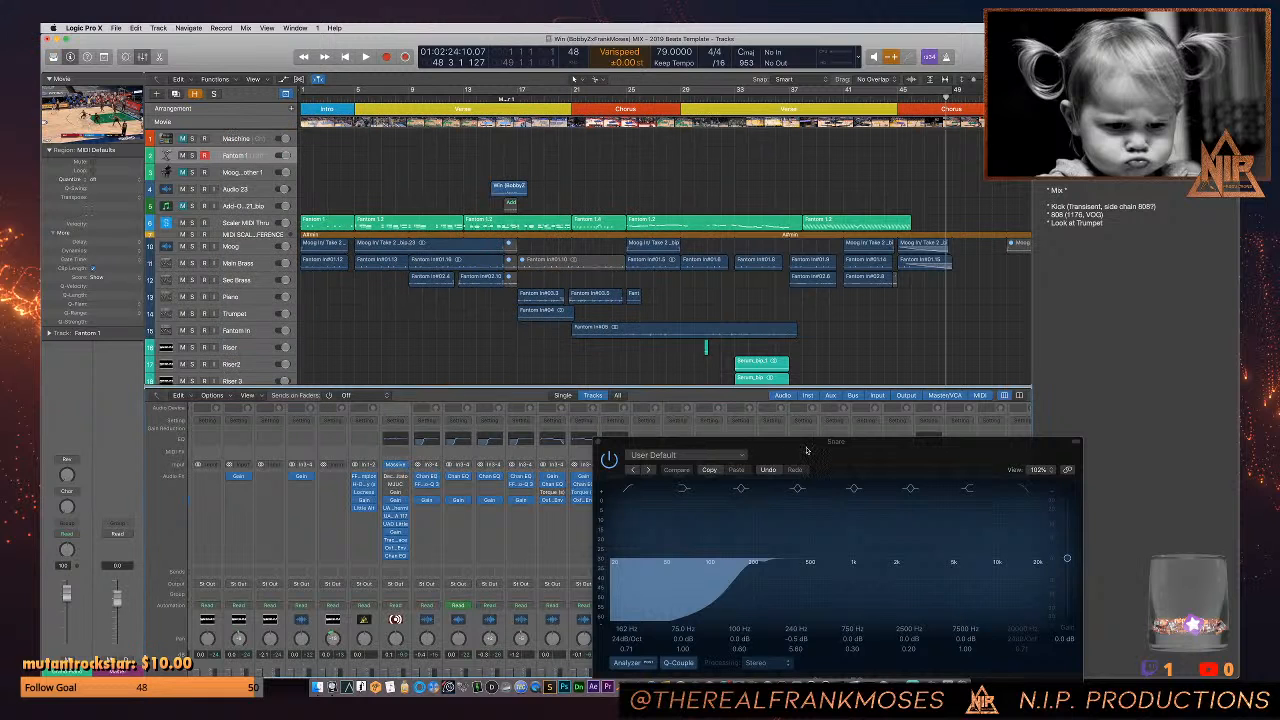
{"action": "left_click_drag", "start_coordinate": [807, 450], "coordinate": [412, 198]}
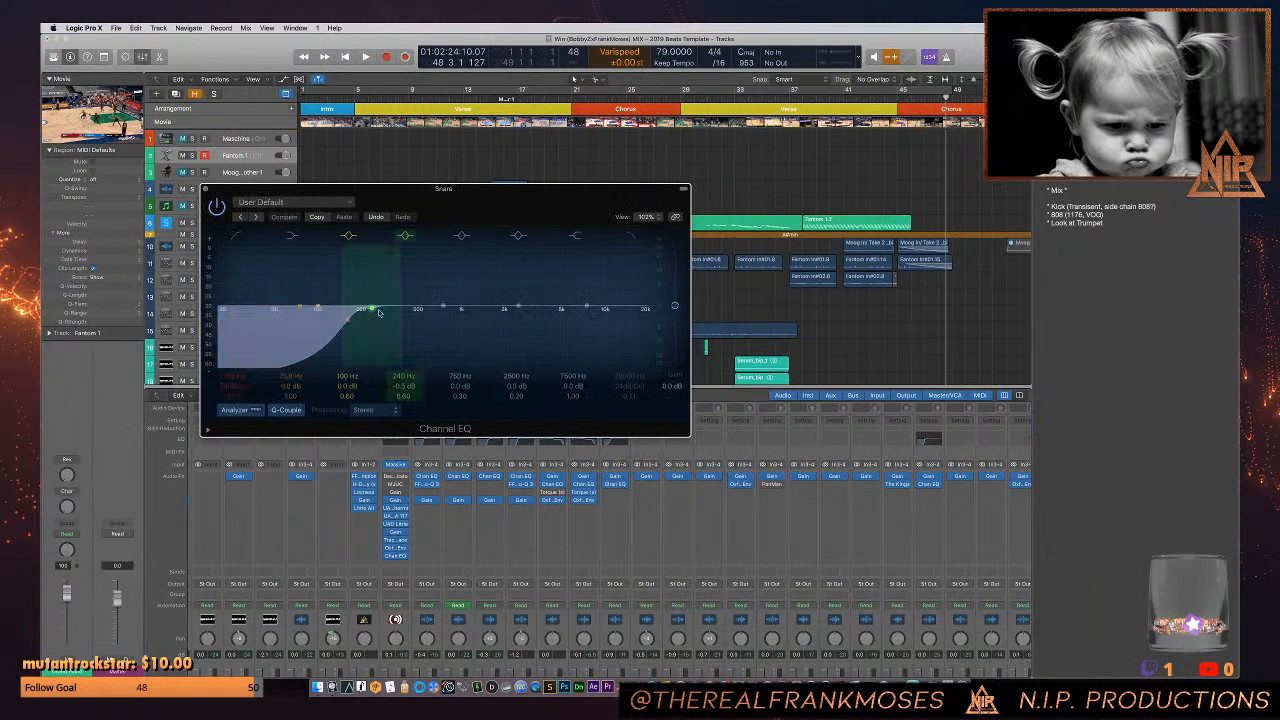
{"action": "left_click", "coordinate": [206, 189]}
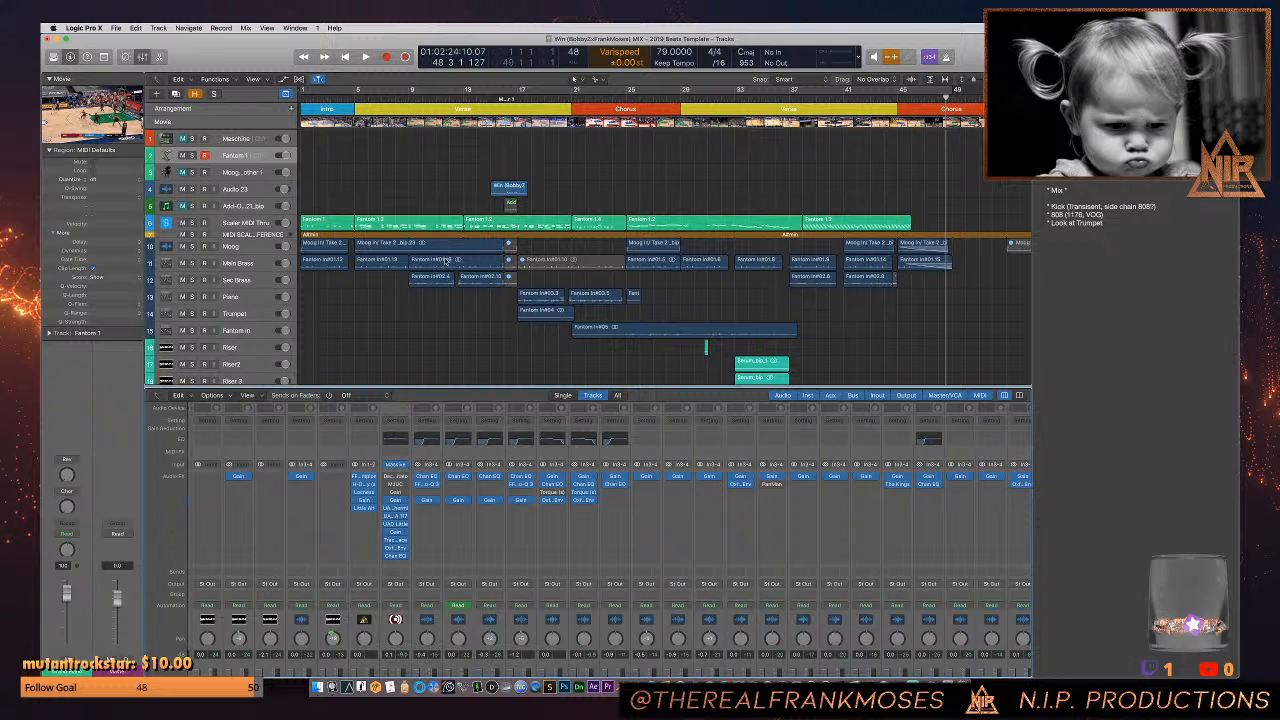
- Open the FabFilter Pro-Q 3 on the Sports 4 channel and adjust a low-mid band of its EQ curve
{"action": "left_click", "coordinate": [520, 487]}
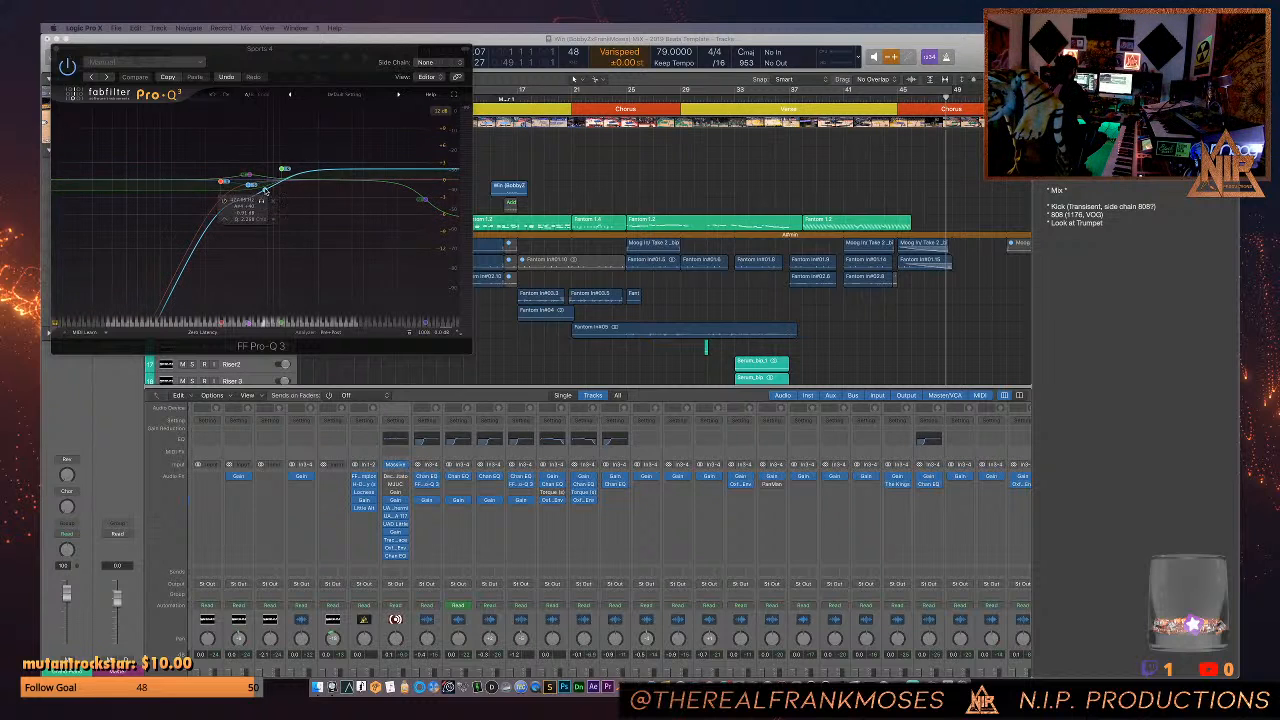
{"action": "left_click_drag", "start_coordinate": [270, 183], "coordinate": [219, 215]}
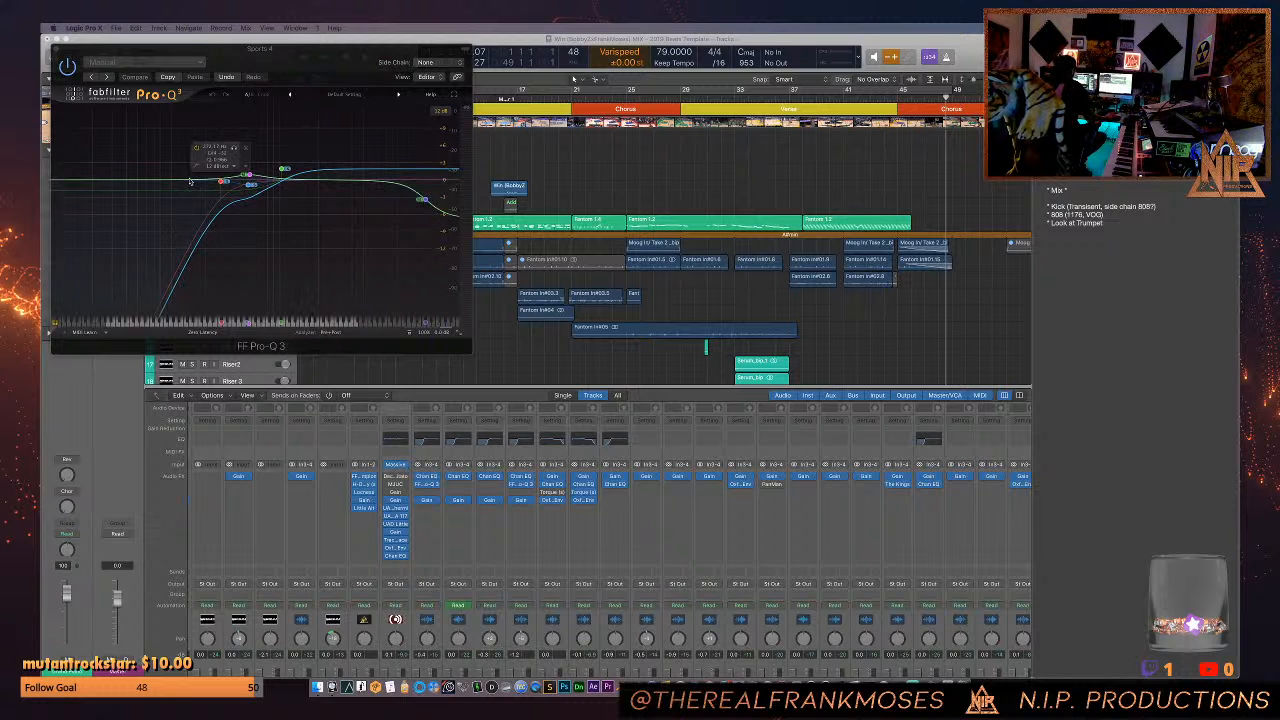
- Close the Sports 4 Pro-Q 3 window, and open the Massive channel's Channel EQ to check its curve before closing it
{"action": "left_click", "coordinate": [57, 48]}
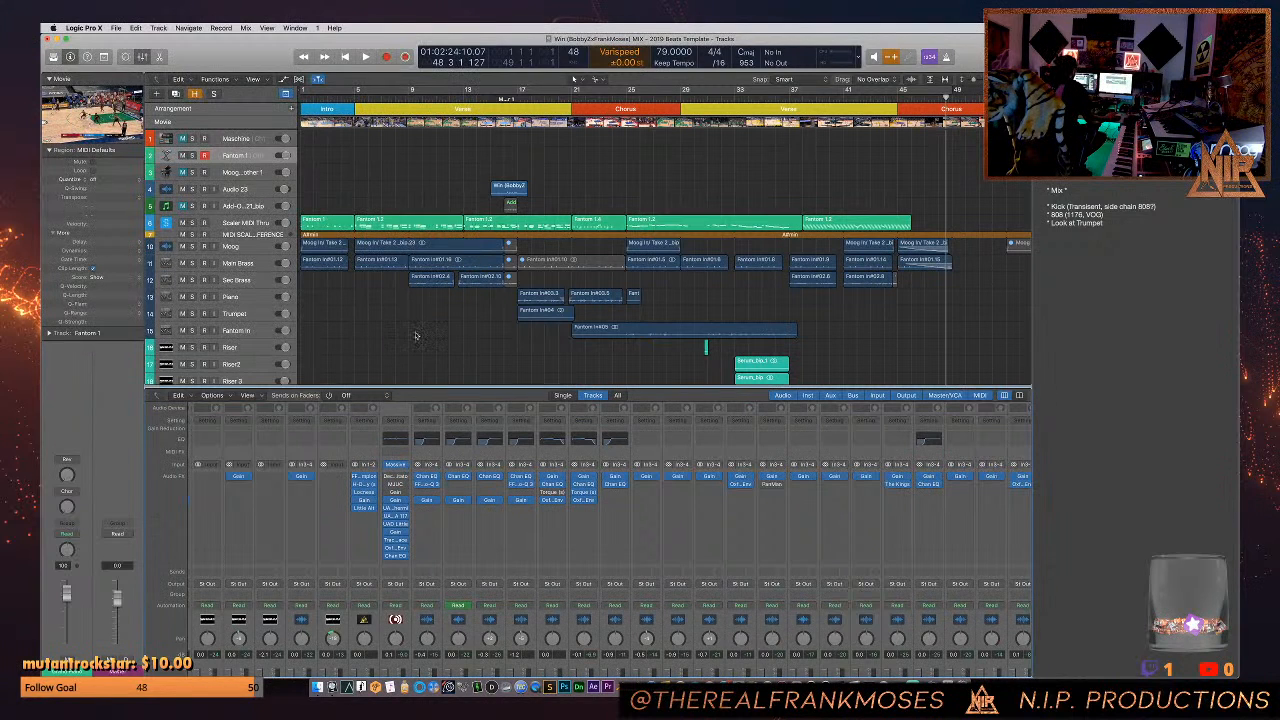
{"action": "left_click", "coordinate": [398, 438]}
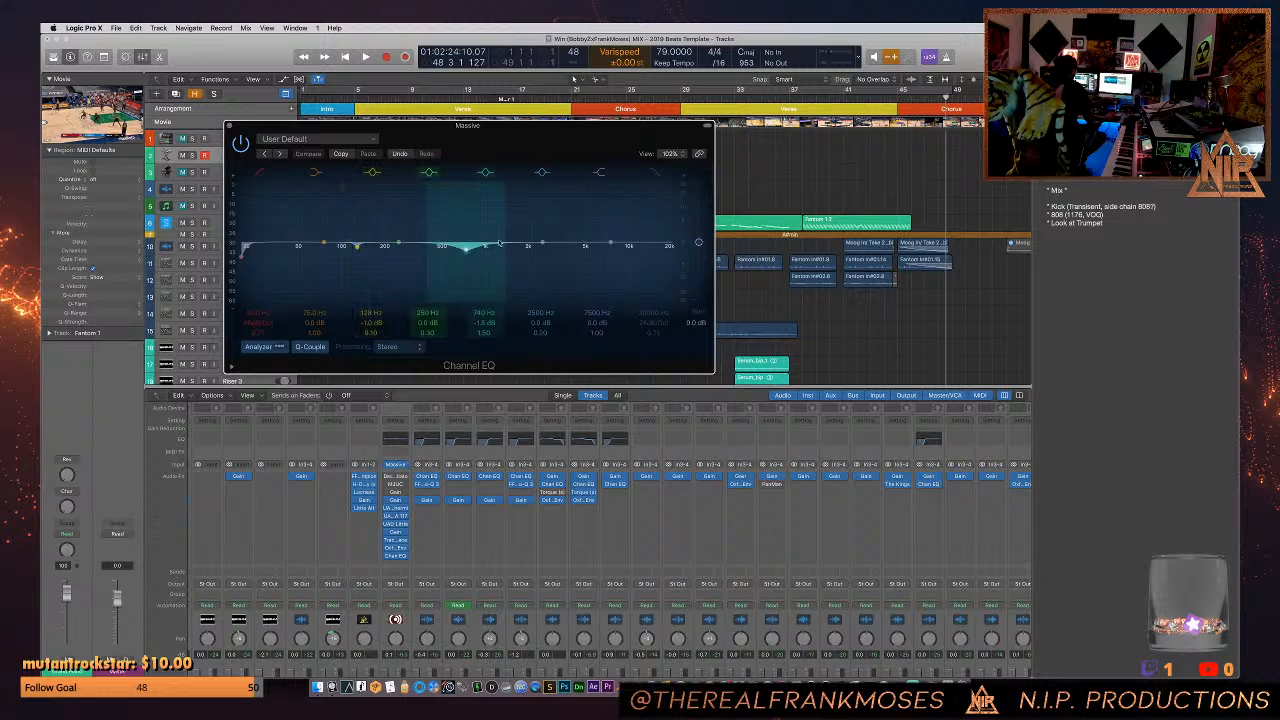
{"action": "left_click", "coordinate": [229, 126]}
- Solo the four Sports tracks and listen to them from the project start and again from around bar 19
{"action": "scroll", "coordinate": [384, 271], "scroll_direction": "down", "scroll_amount": 10}
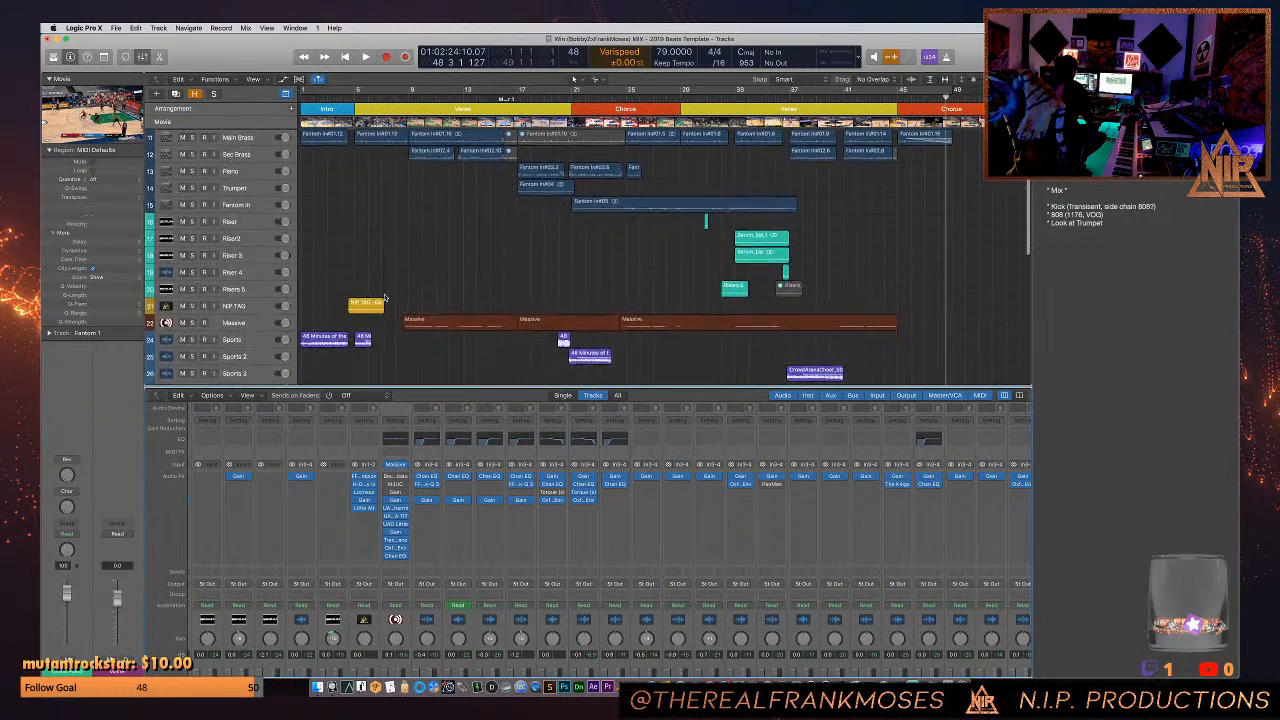
{"action": "scroll", "coordinate": [384, 297], "scroll_direction": "down", "scroll_amount": 8}
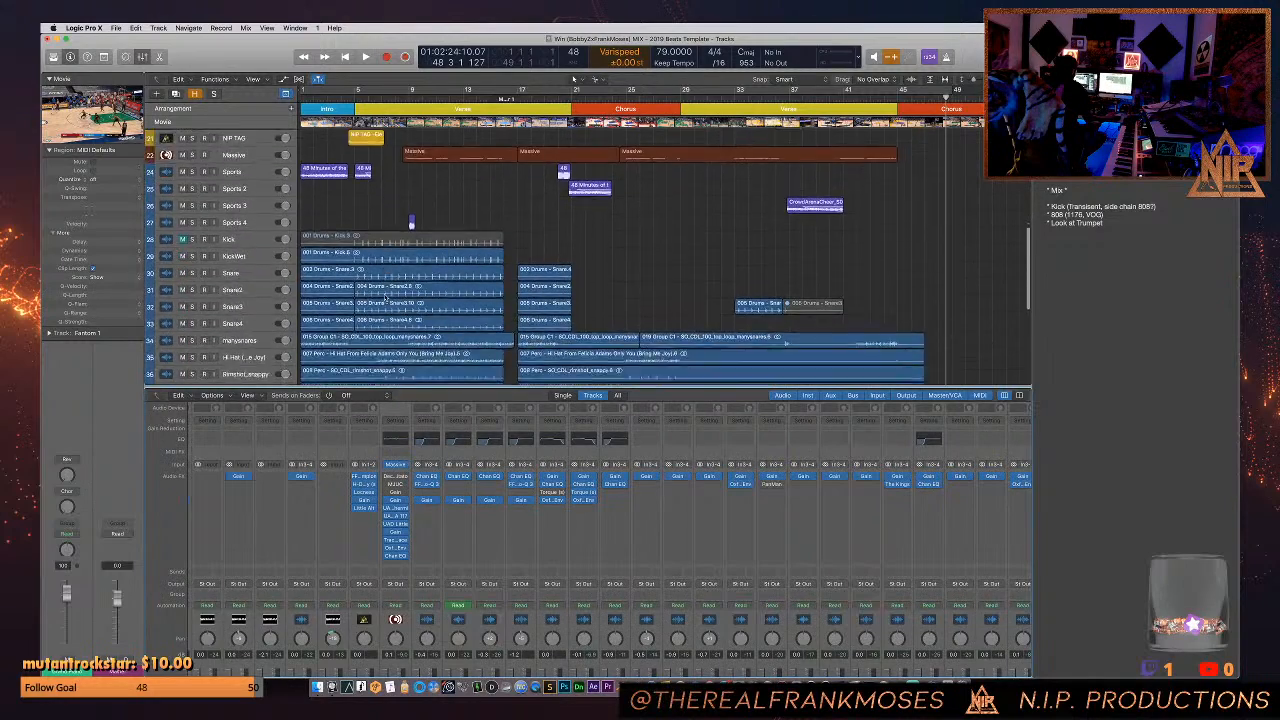
{"action": "scroll", "coordinate": [384, 297], "scroll_direction": "up", "scroll_amount": 12}
{"action": "scroll", "coordinate": [384, 297], "scroll_direction": "up", "scroll_amount": 3}
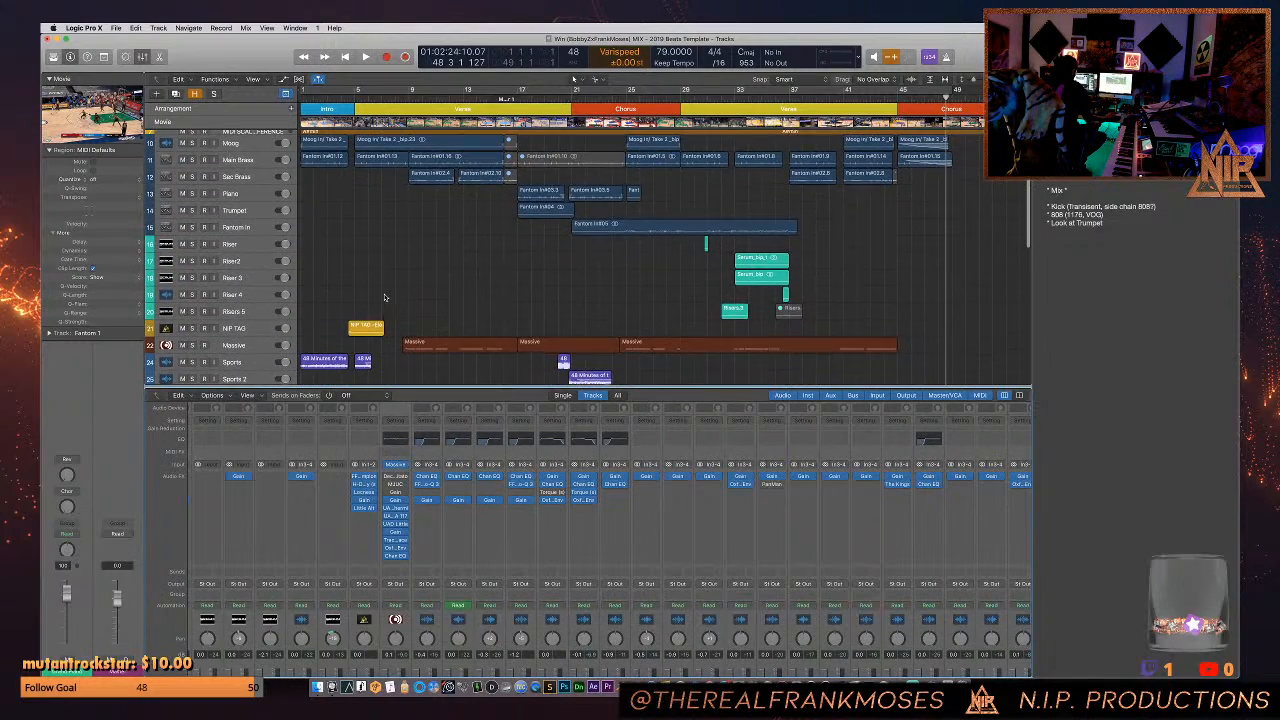
{"action": "scroll", "coordinate": [384, 300], "scroll_direction": "up", "scroll_amount": 3}
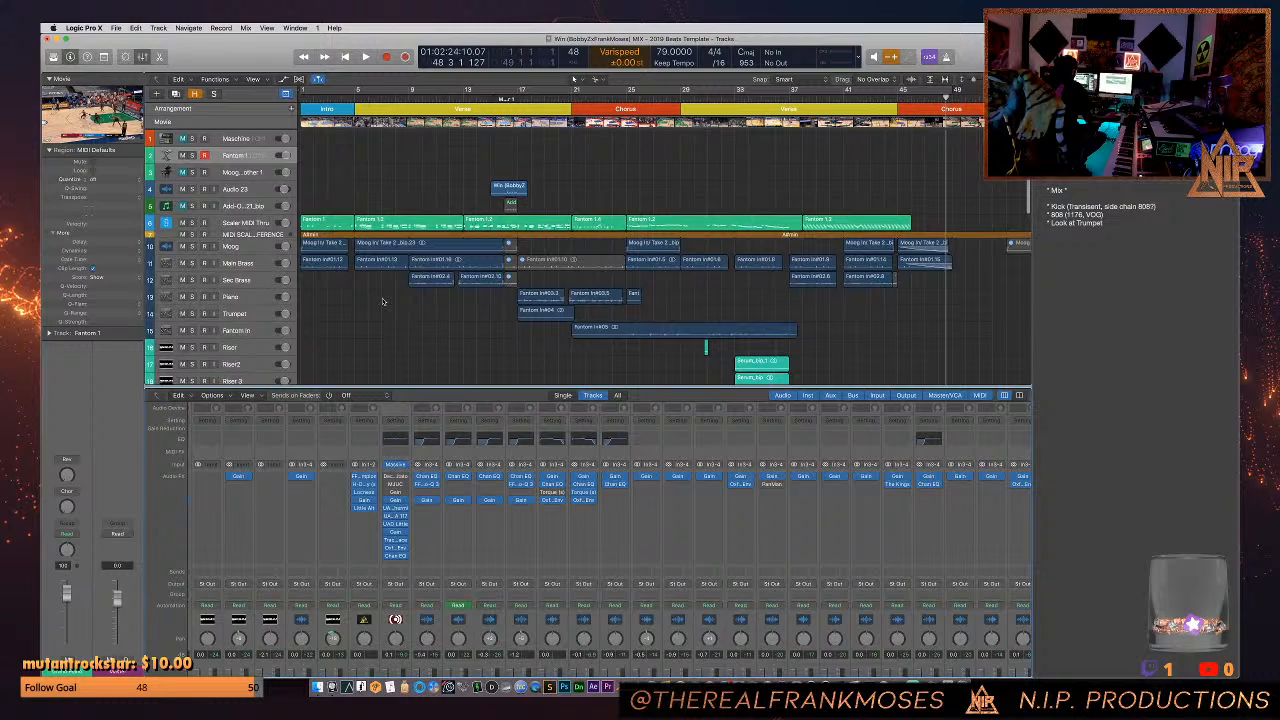
{"action": "scroll", "coordinate": [384, 300], "scroll_direction": "down", "scroll_amount": 10}
{"action": "scroll", "coordinate": [384, 302], "scroll_direction": "up", "scroll_amount": 1}
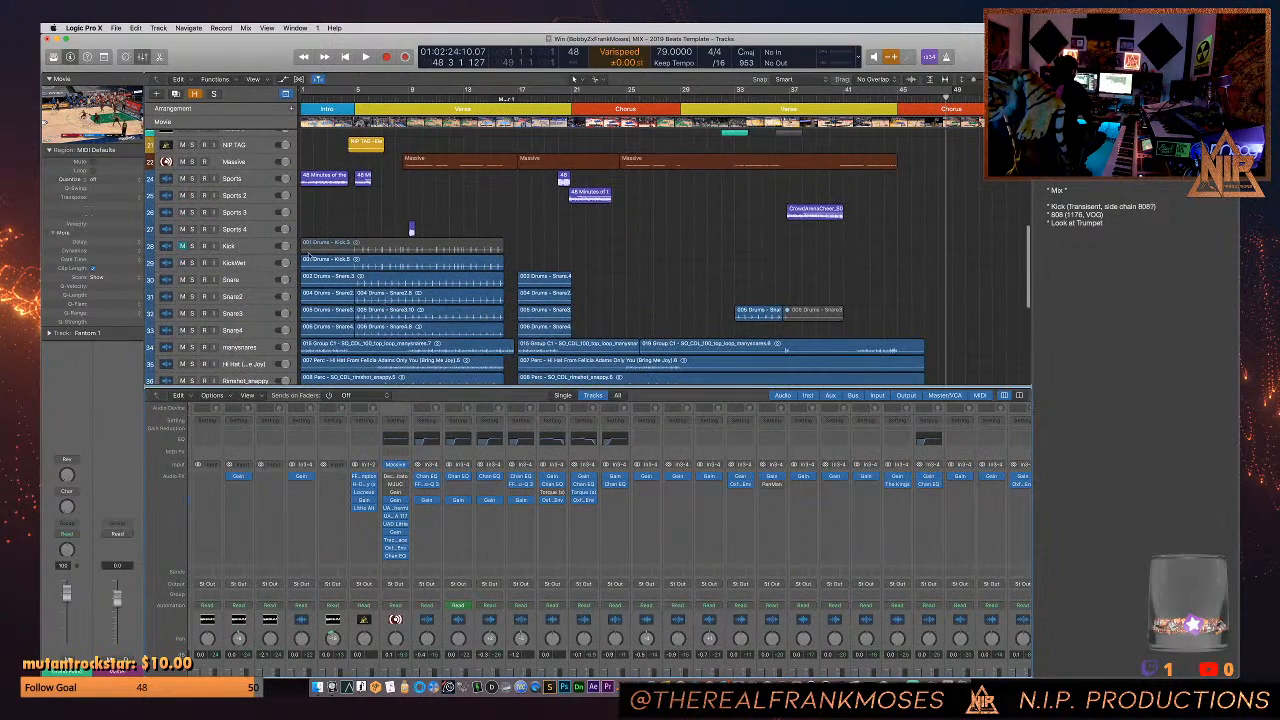
{"action": "left_click_drag", "start_coordinate": [190, 231], "coordinate": [193, 180]}
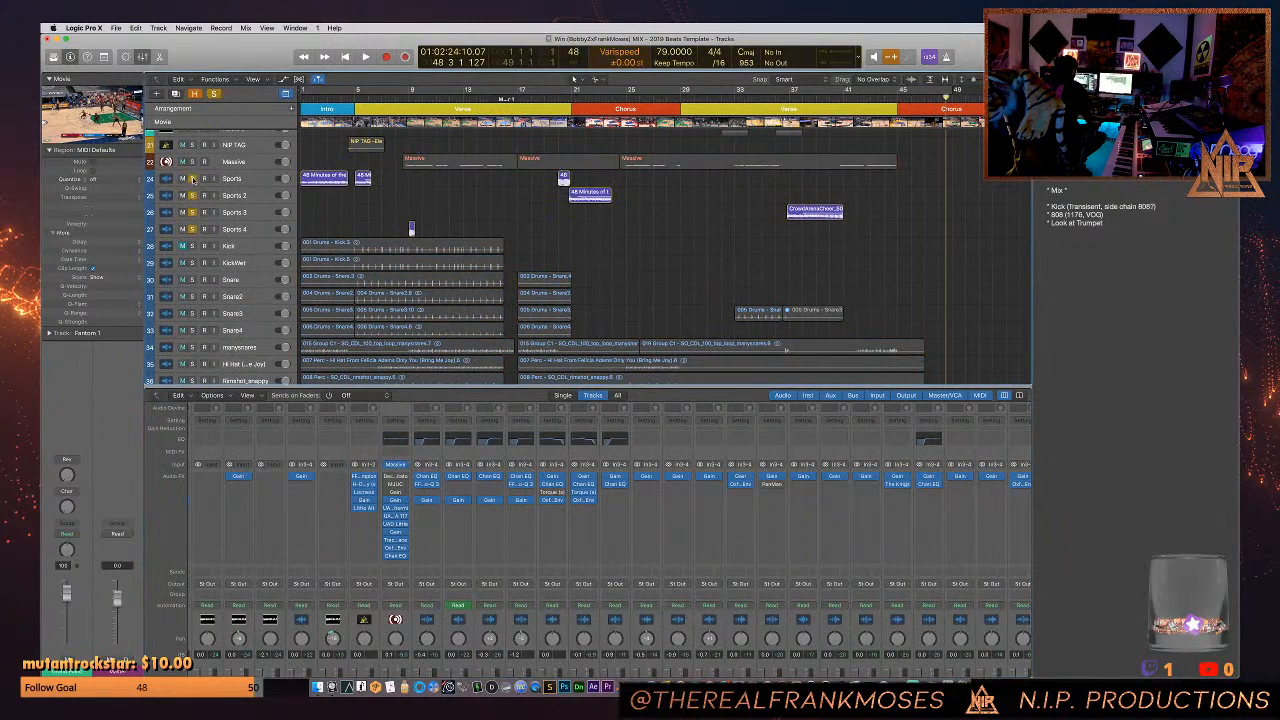
{"action": "key", "text": "Return"}
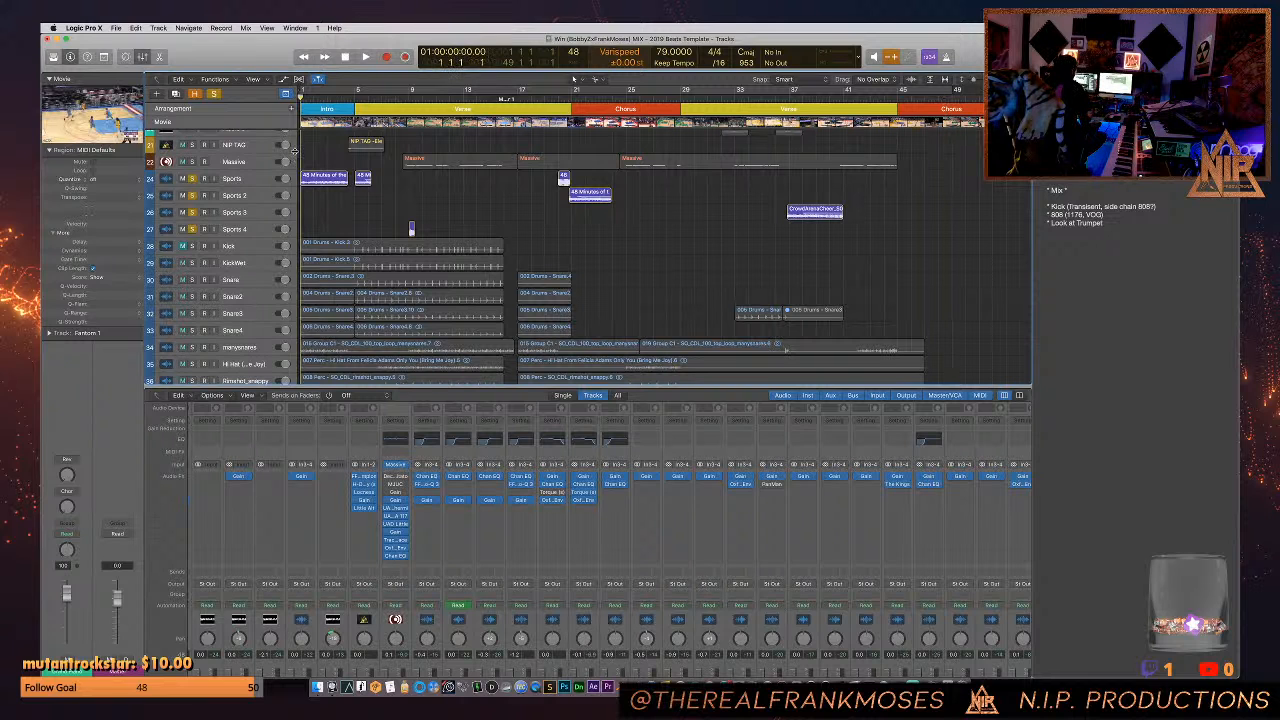
{"action": "key", "text": "space"}
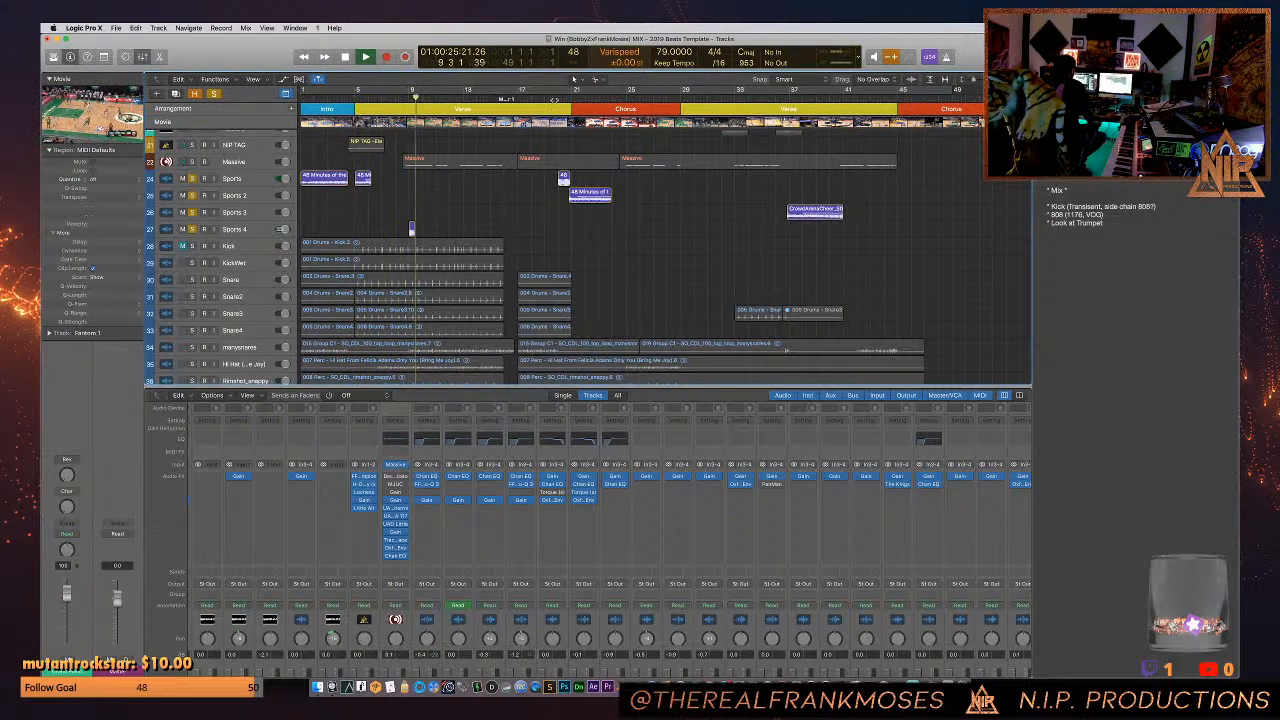
{"action": "left_click", "coordinate": [554, 99]}
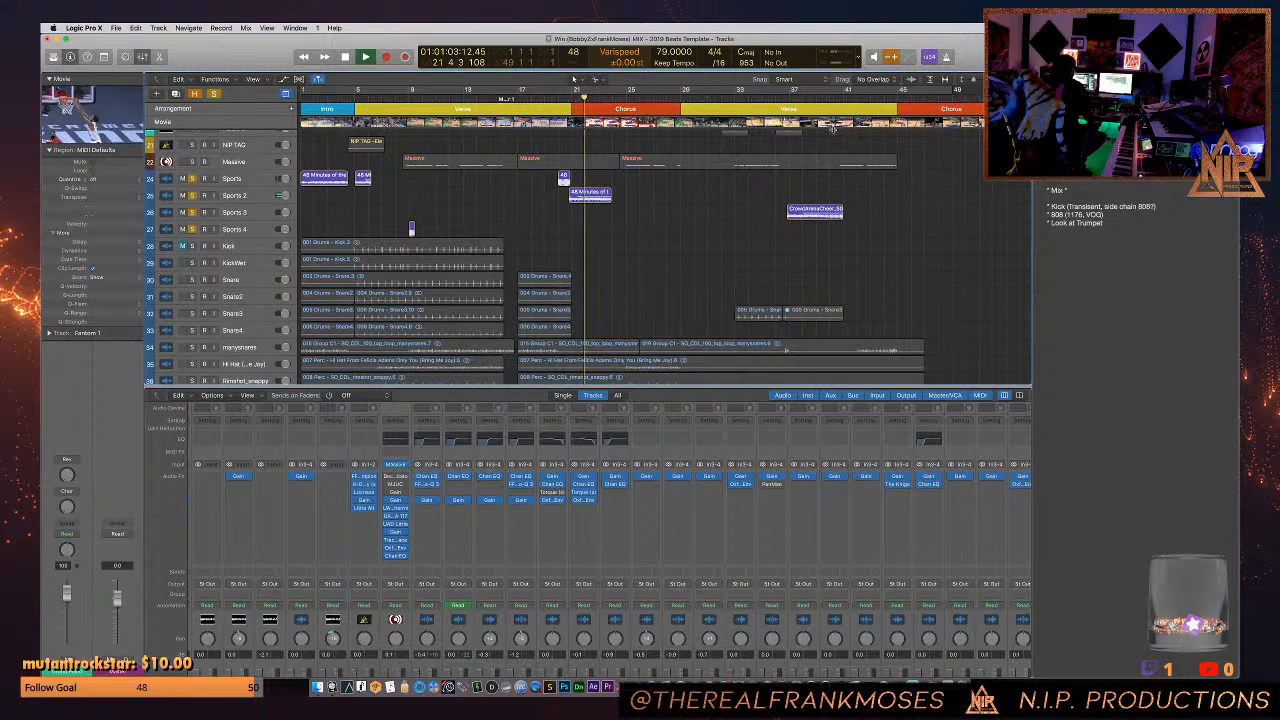
{"action": "key", "text": "space"}
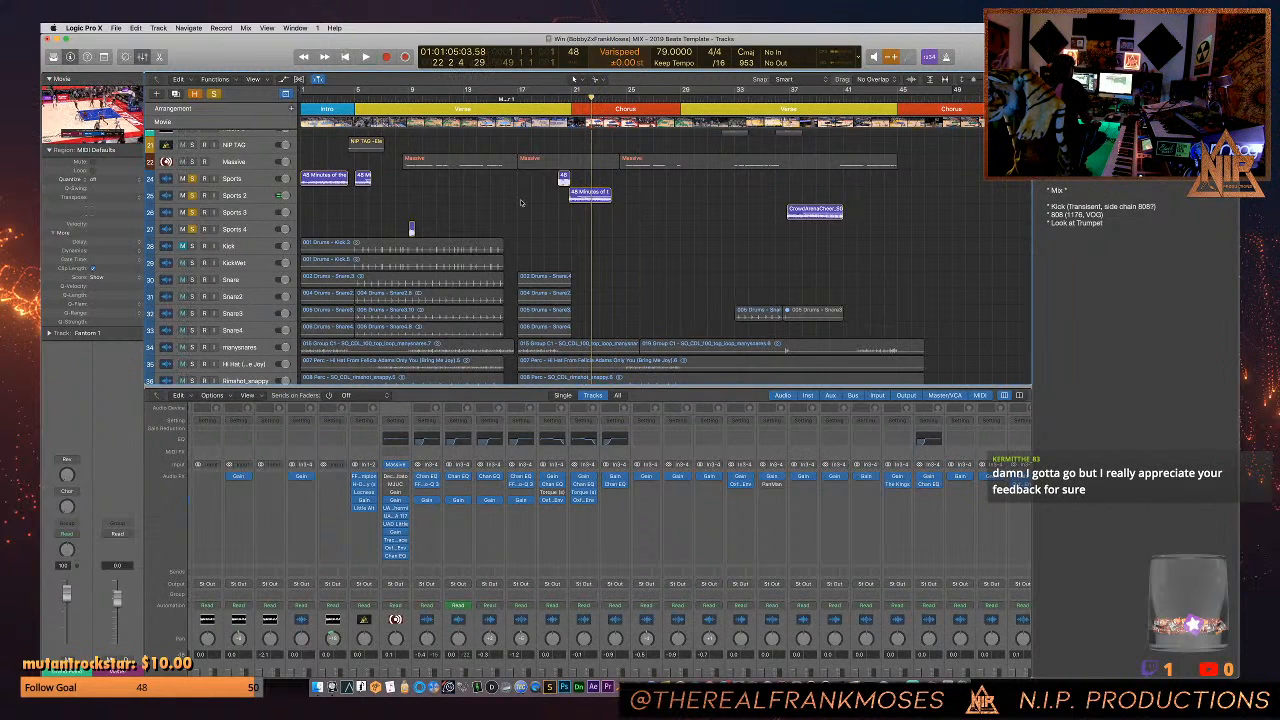
- Clear the solos on all four Sports tracks
{"action": "left_click", "coordinate": [215, 95]}
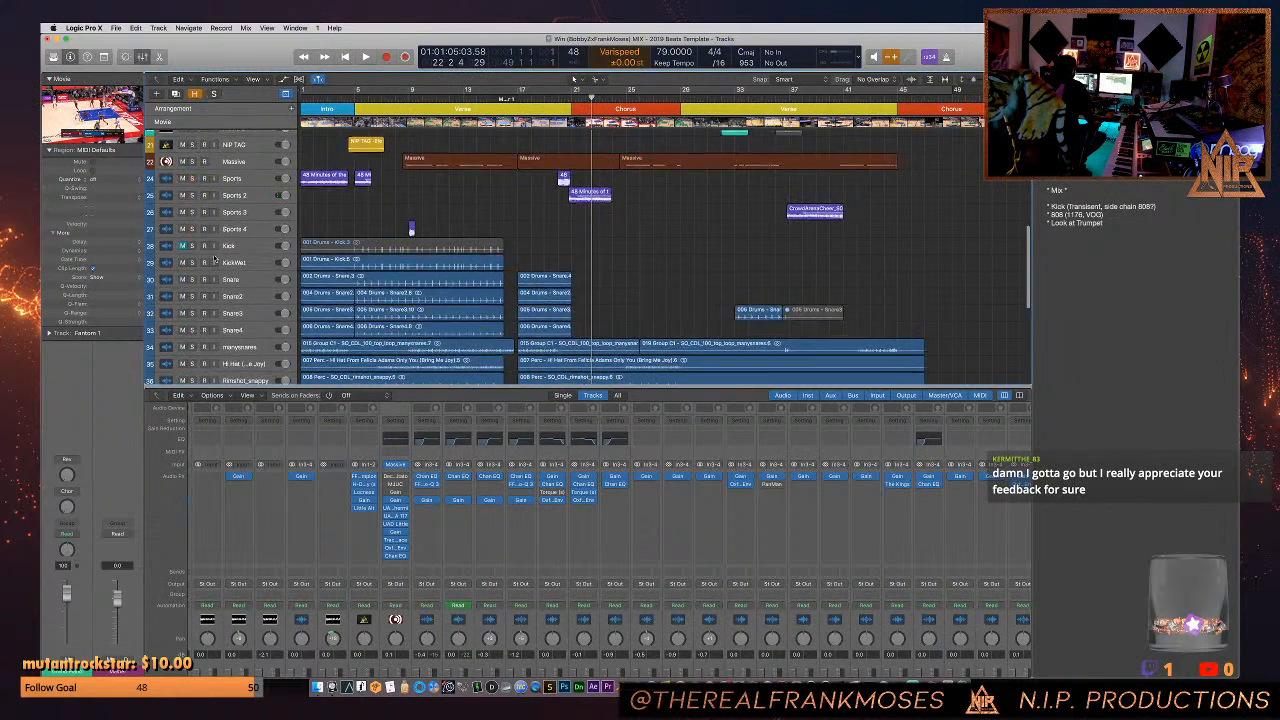
{"action": "scroll", "coordinate": [216, 341], "scroll_direction": "down", "scroll_amount": 10}
{"action": "scroll", "coordinate": [215, 341], "scroll_direction": "up", "scroll_amount": 10}
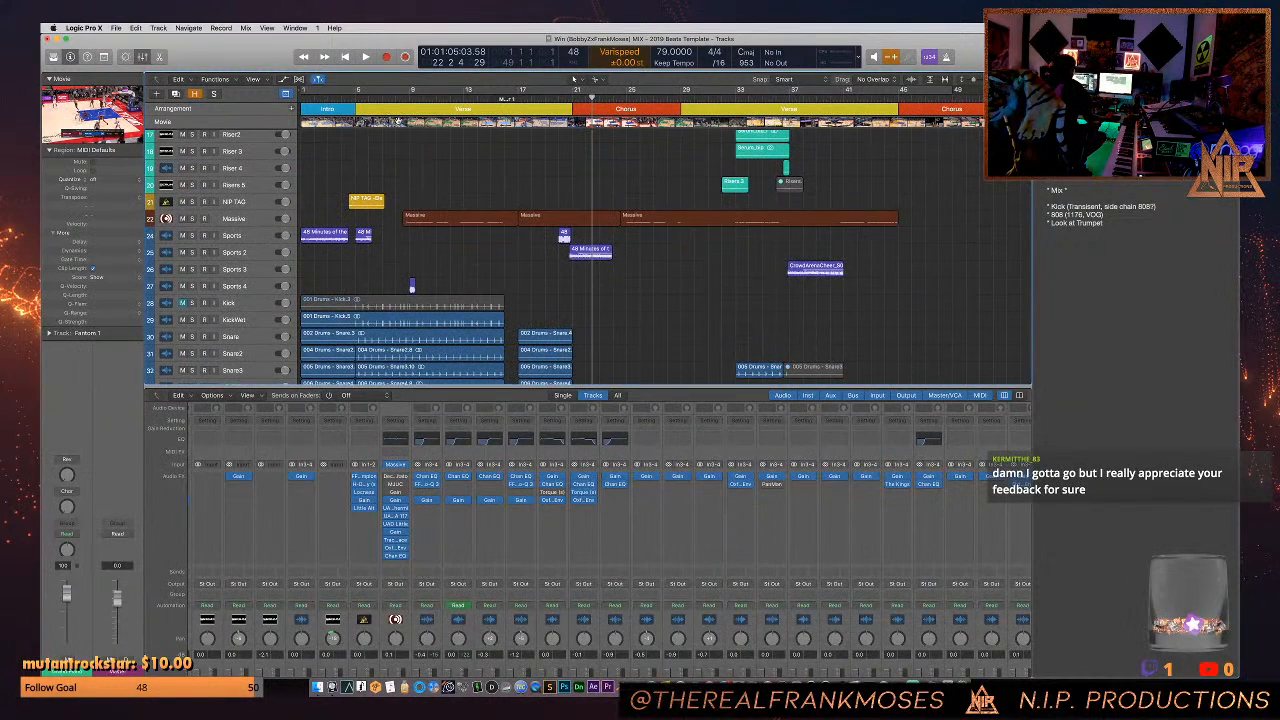
- Play the full mix from the project start into the first verse, and again from around bar 19 into the chorus
{"action": "key", "text": "Return"}
{"action": "key", "text": "space"}
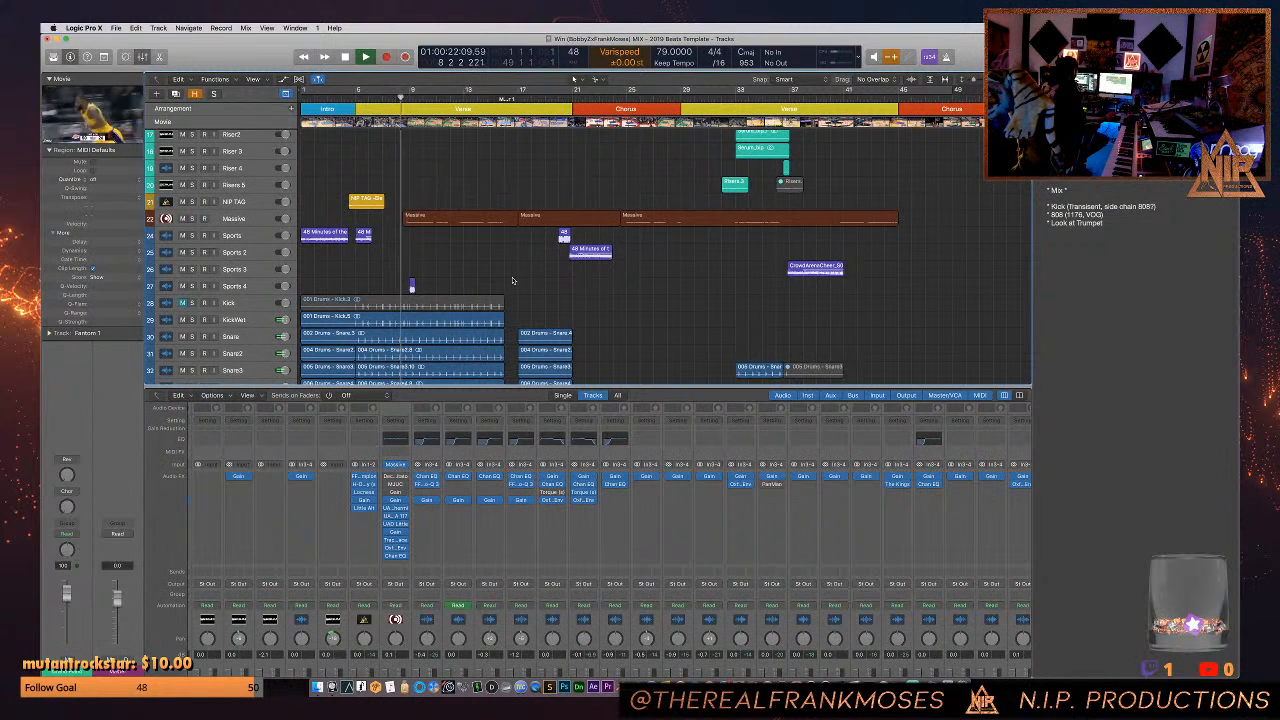
{"action": "key", "text": "space"}
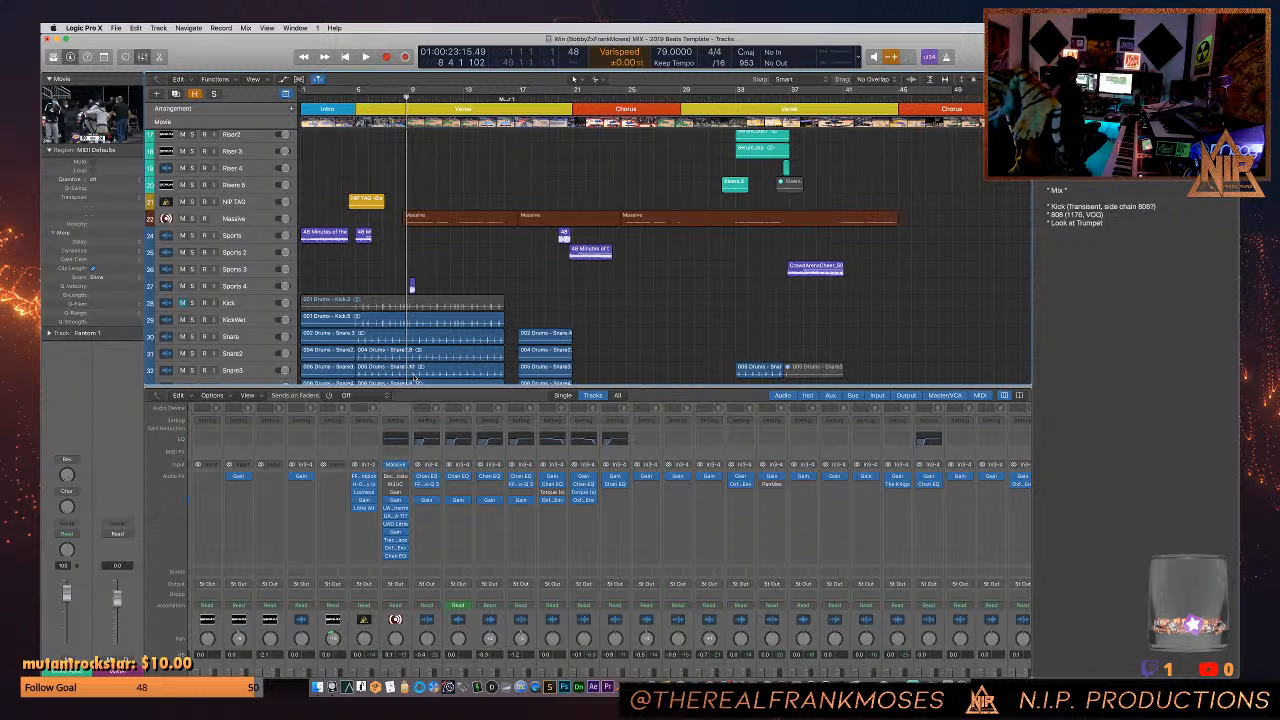
{"action": "key", "text": "space"}
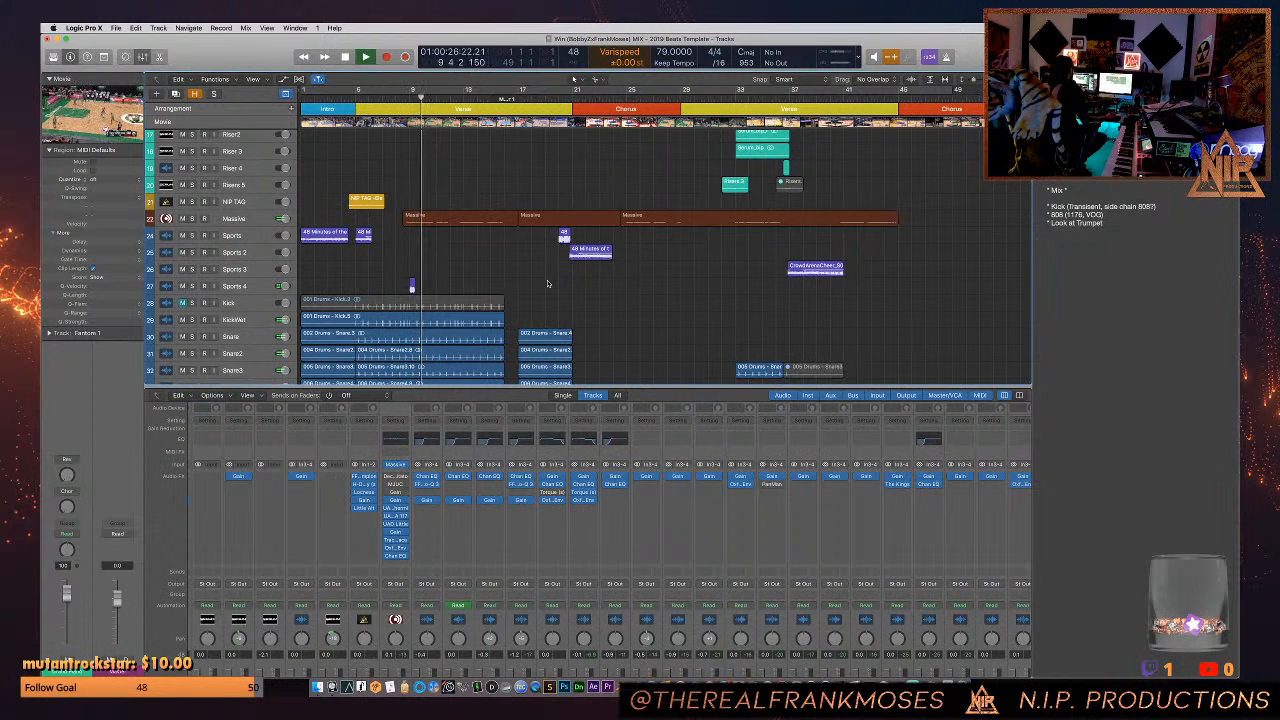
{"action": "left_click", "coordinate": [545, 99]}
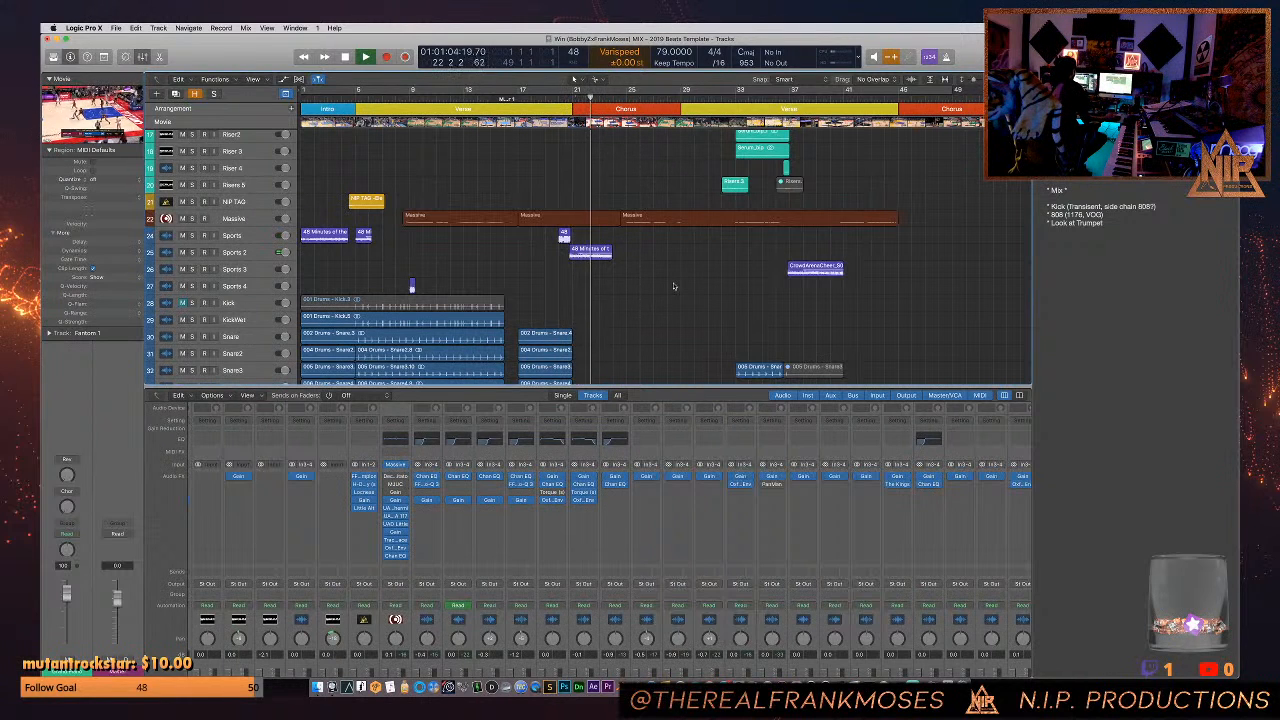
{"action": "key", "text": "space"}
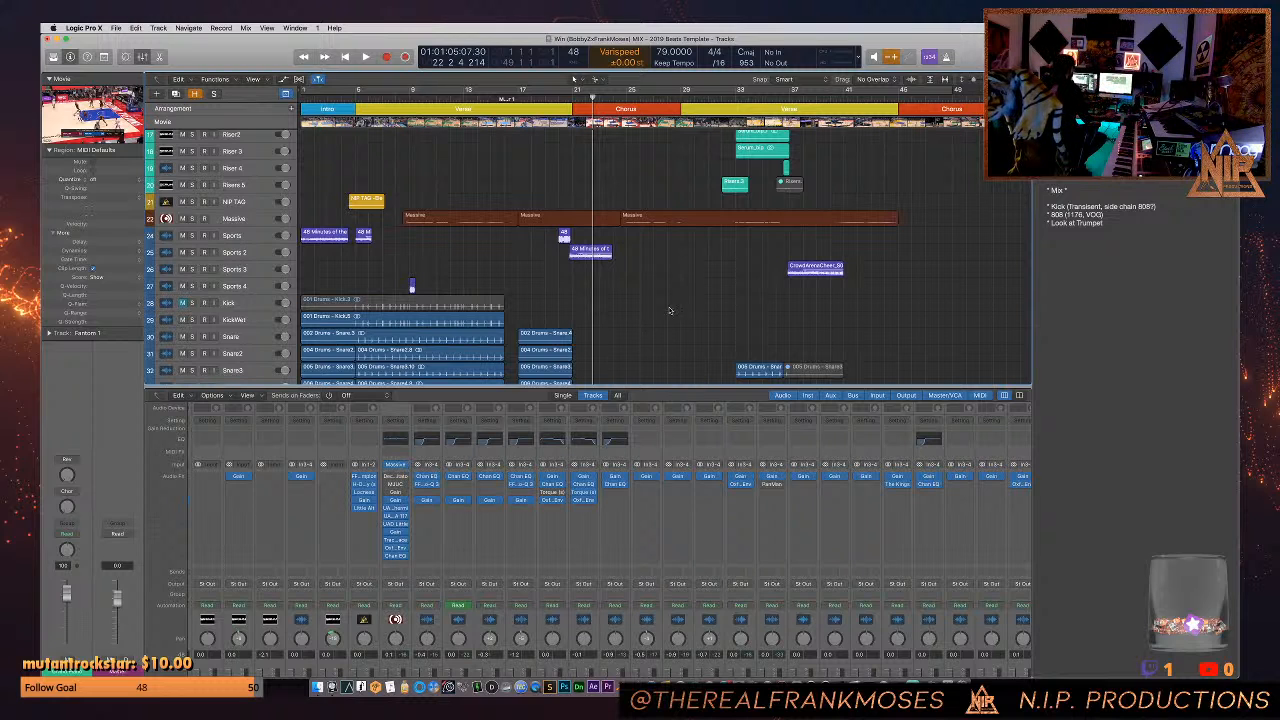
- Switch to Finder and open the 2018 folder inside Beats For A&Rs
{"action": "left_click", "coordinate": [318, 687]}
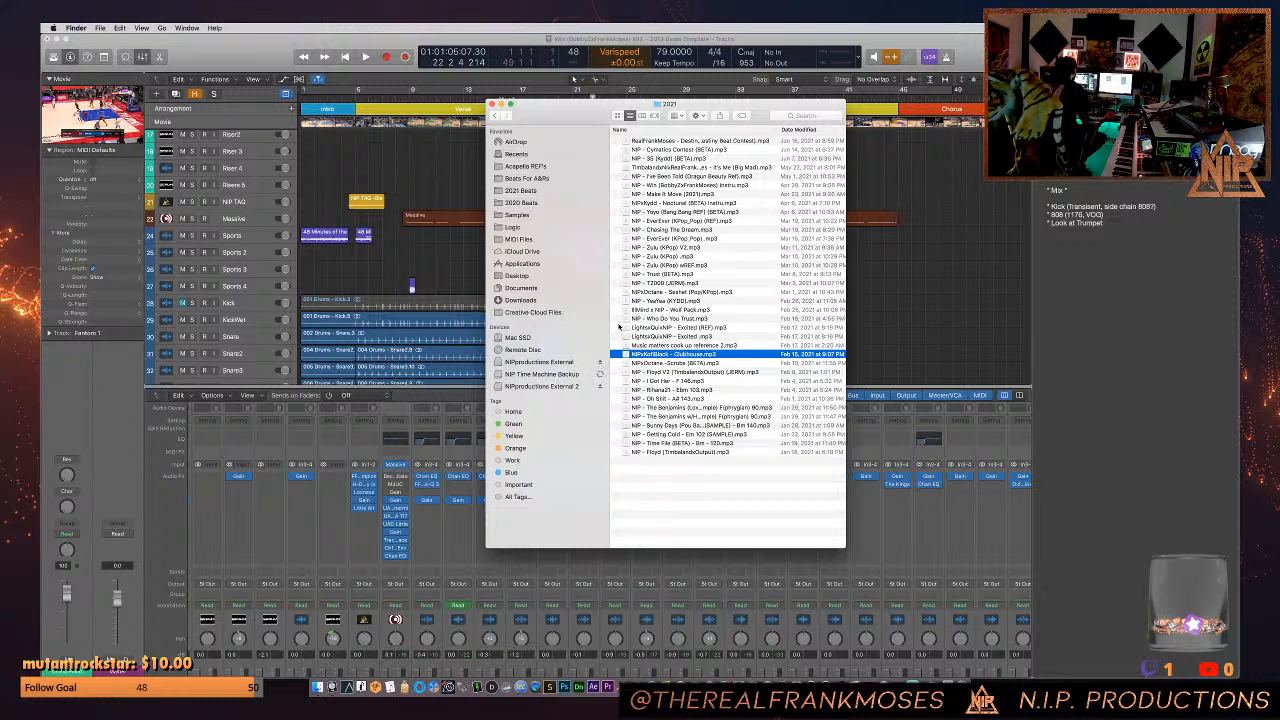
{"action": "left_click", "coordinate": [524, 179]}
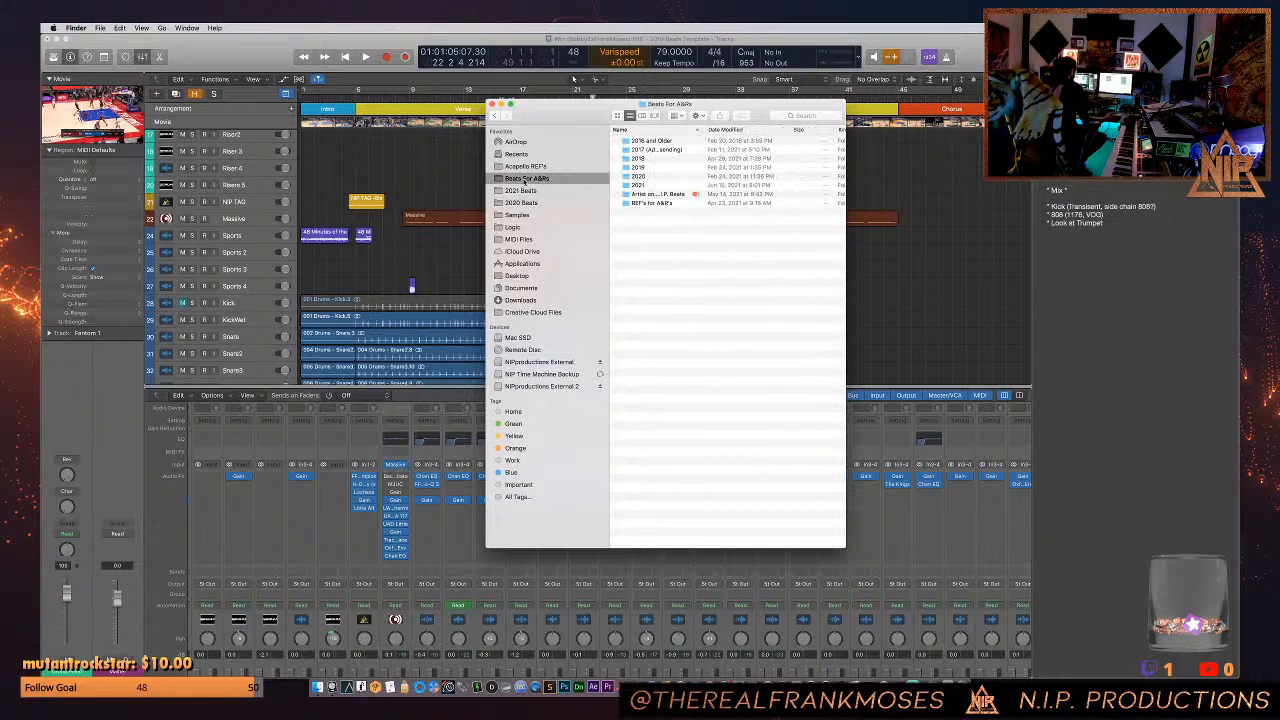
{"action": "left_click", "coordinate": [638, 168]}
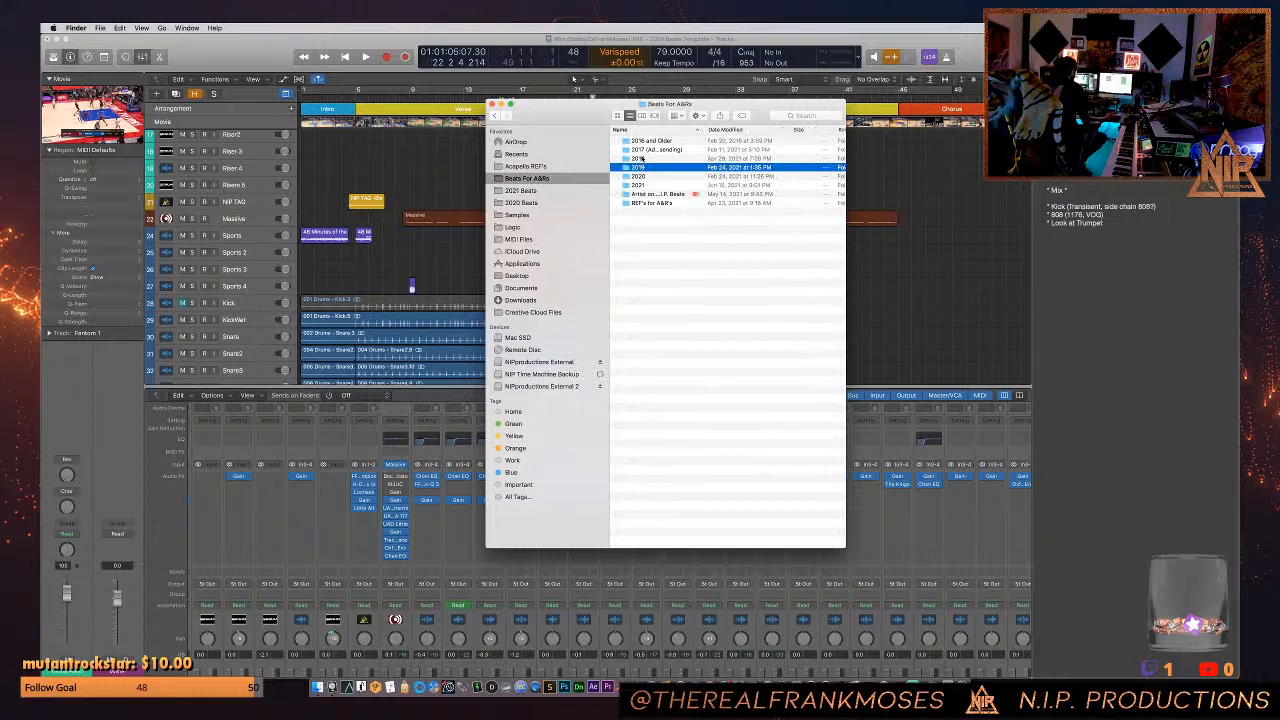
{"action": "double_click", "coordinate": [642, 158]}
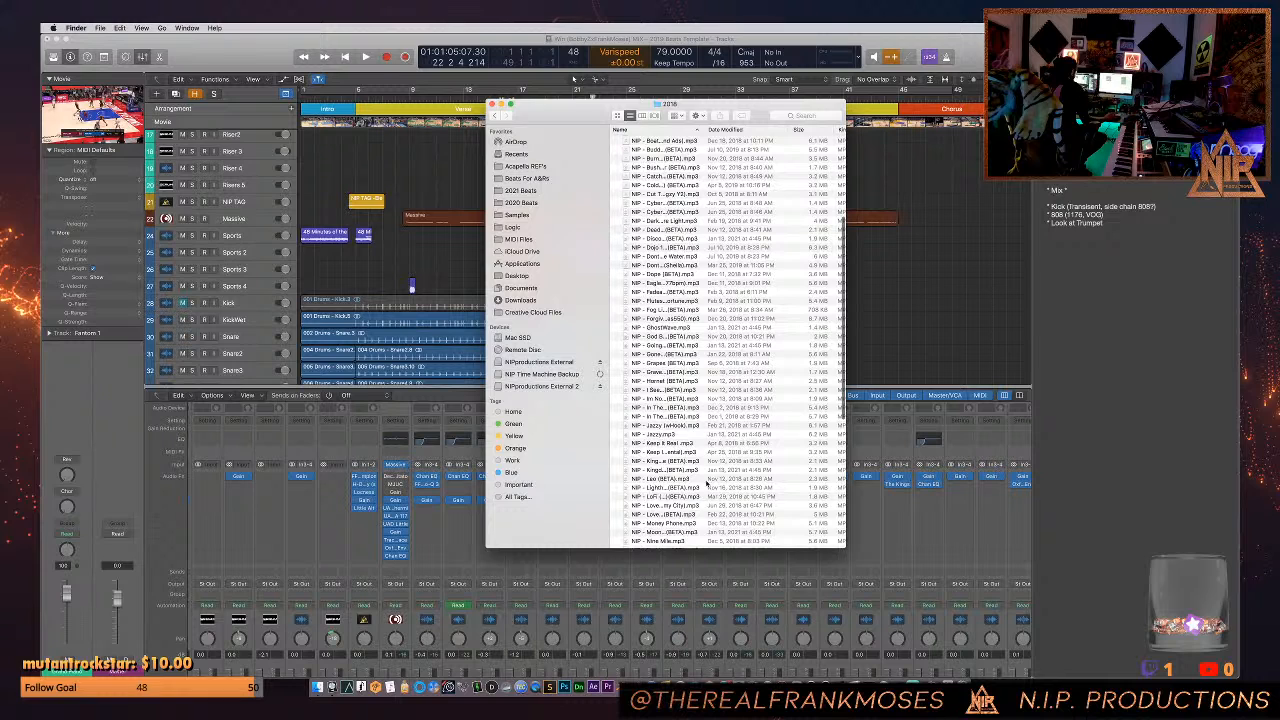
- Widen the Name column and lengthen the Finder window, and preview the file NIP - In The Future (BETA).mp3
{"action": "left_click_drag", "start_coordinate": [703, 128], "coordinate": [786, 129]}
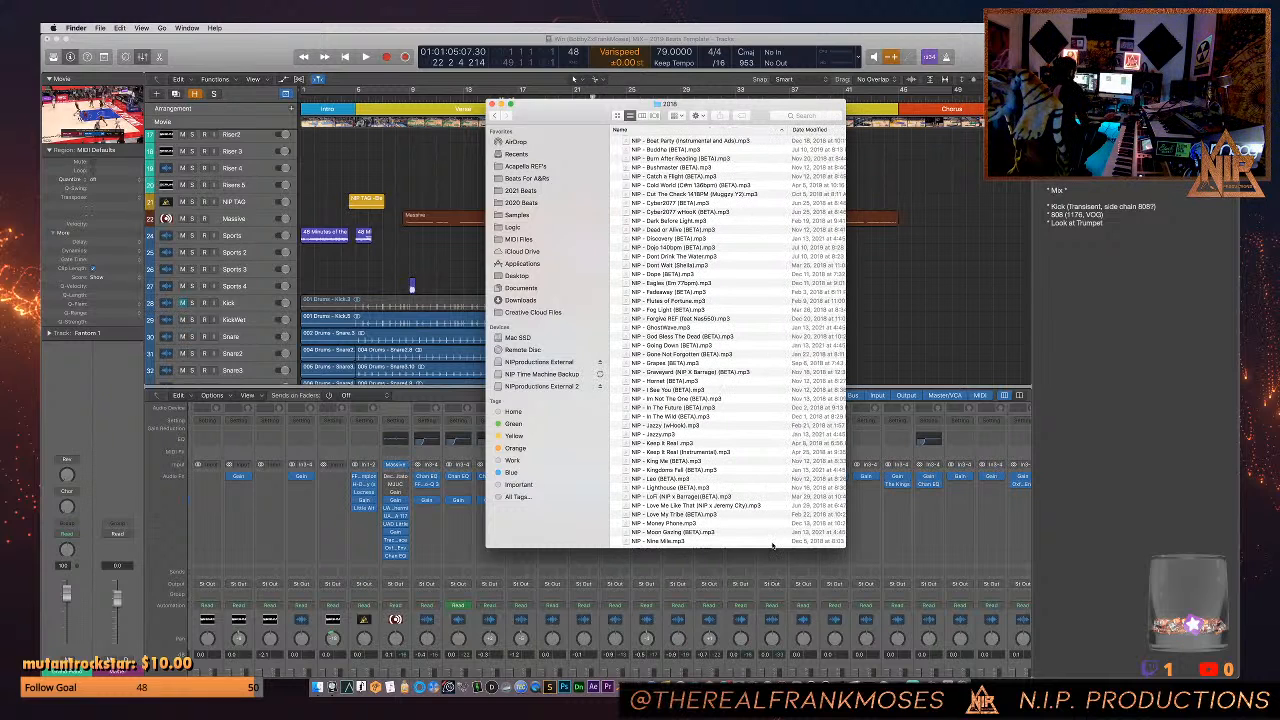
{"action": "left_click_drag", "start_coordinate": [771, 547], "coordinate": [776, 650]}
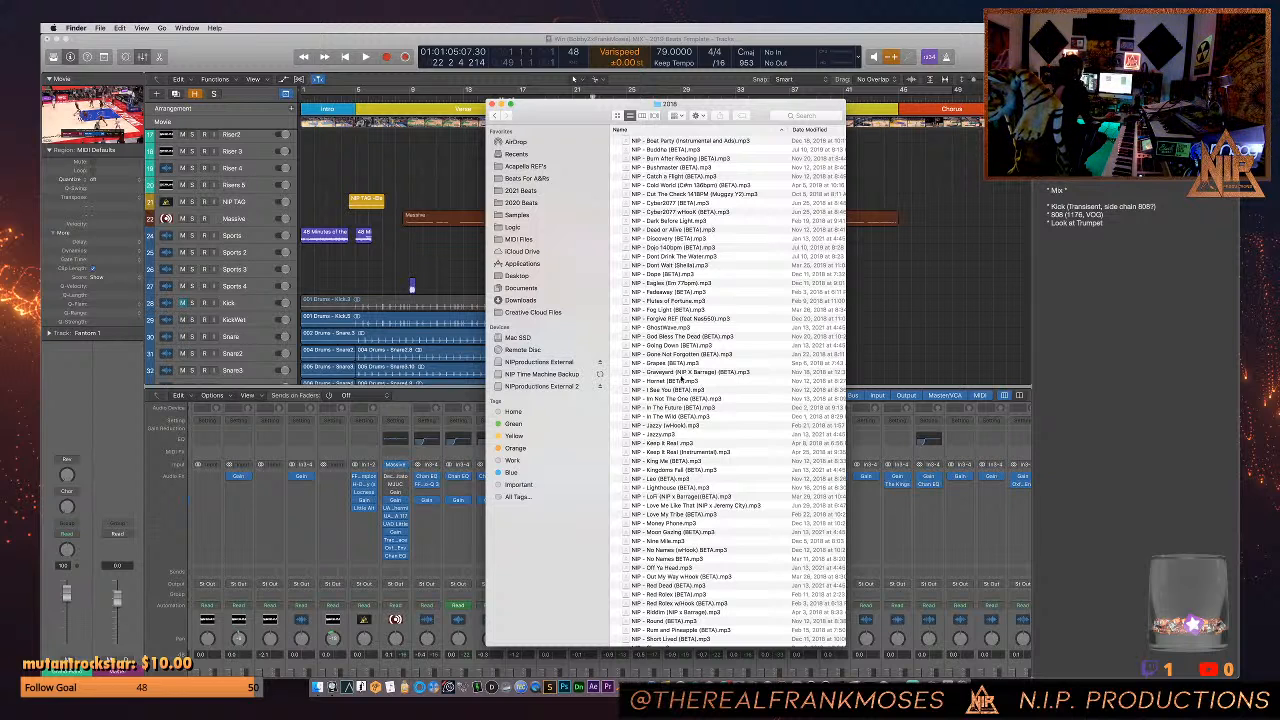
{"action": "left_click", "coordinate": [668, 408]}
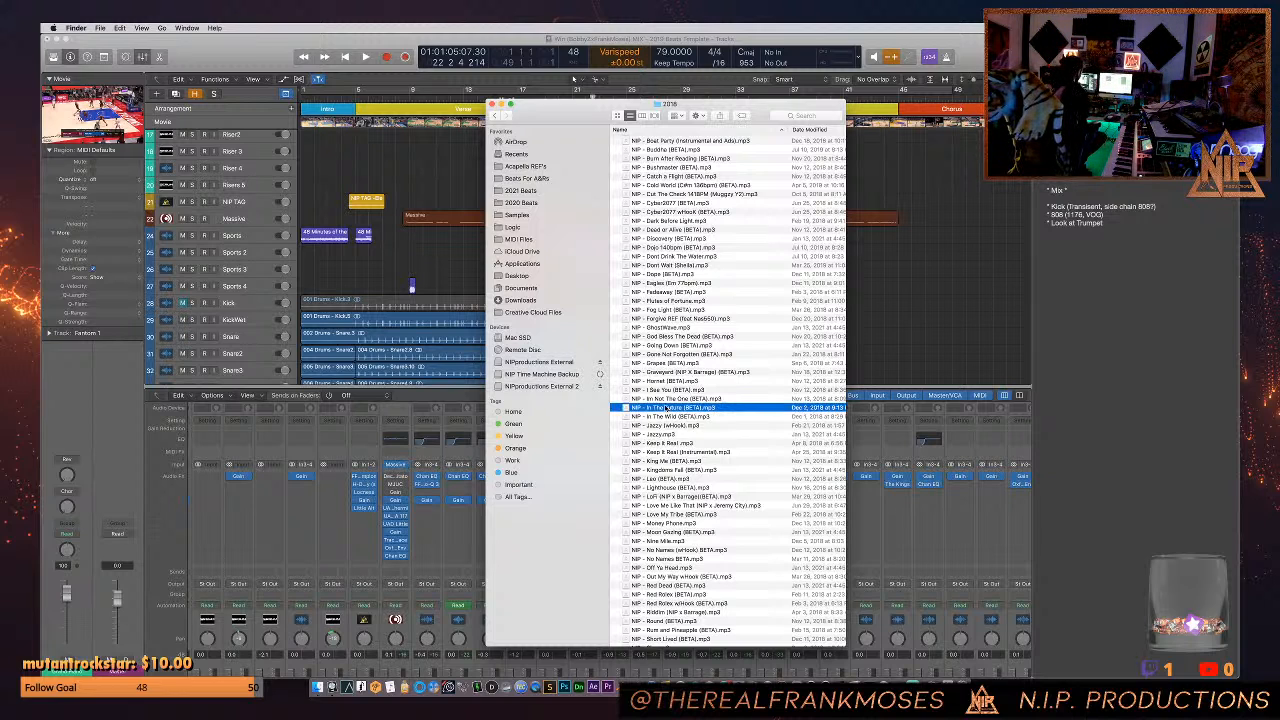
{"action": "key", "text": "space"}
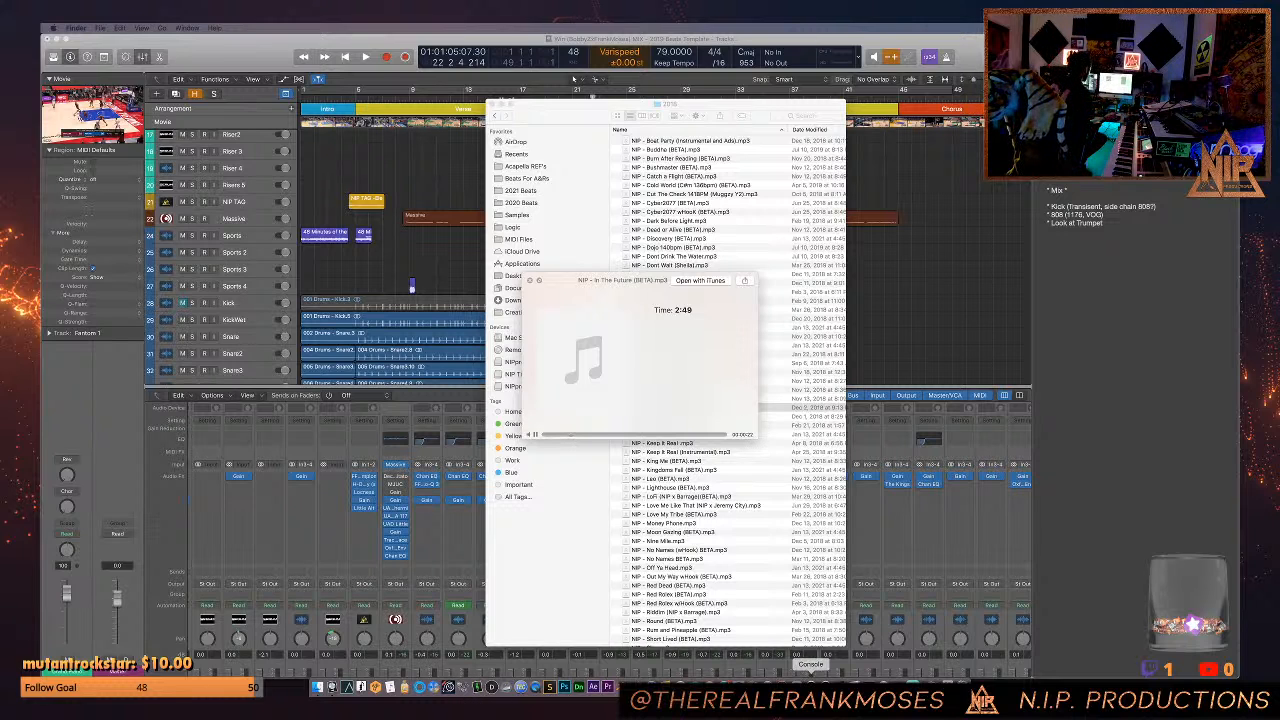
- Bring up the Console mixer to check its levels, look over all open windows, and return to the Logic project
{"action": "left_click", "coordinate": [811, 687]}
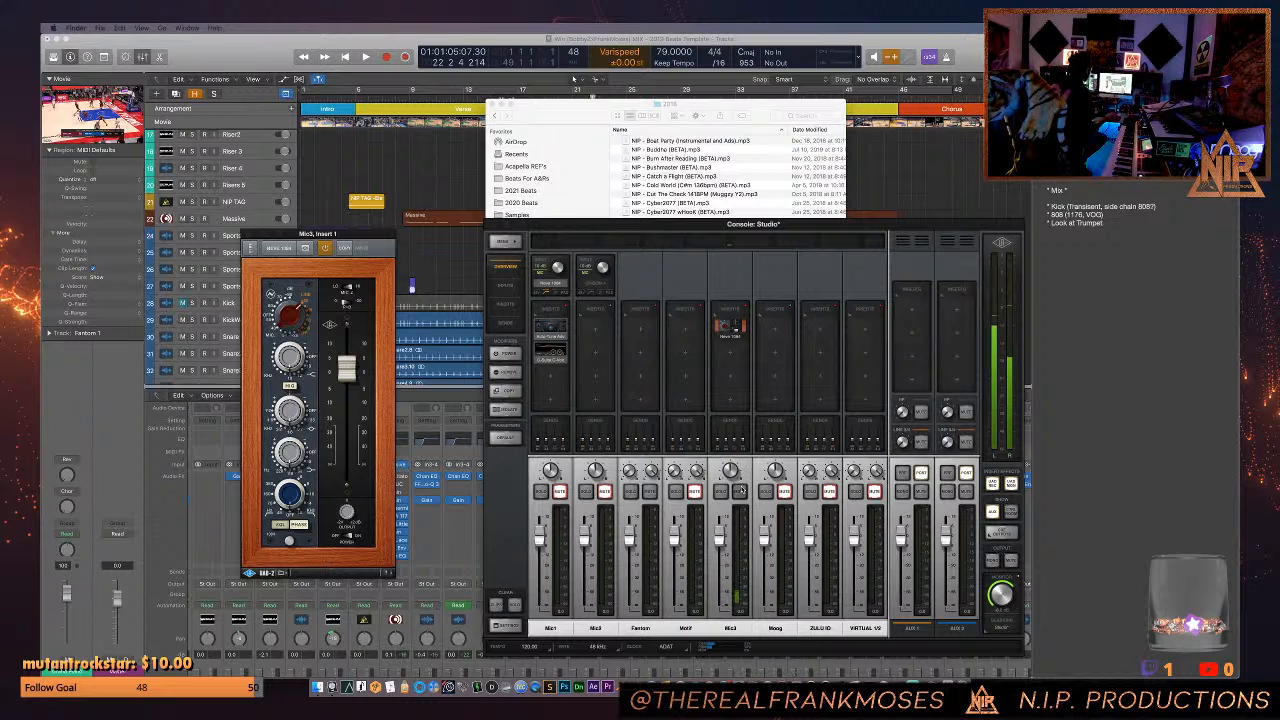
{"action": "left_click", "coordinate": [397, 186]}
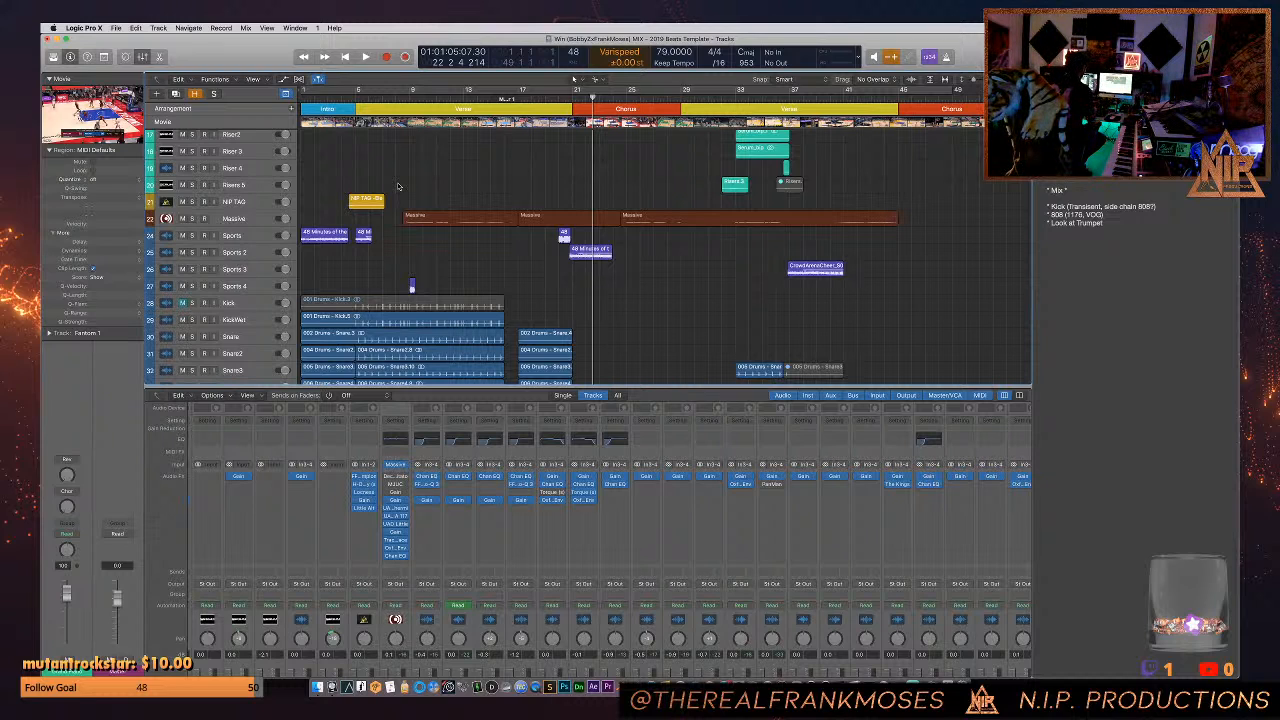
{"action": "key", "text": "ctrl+Up"}
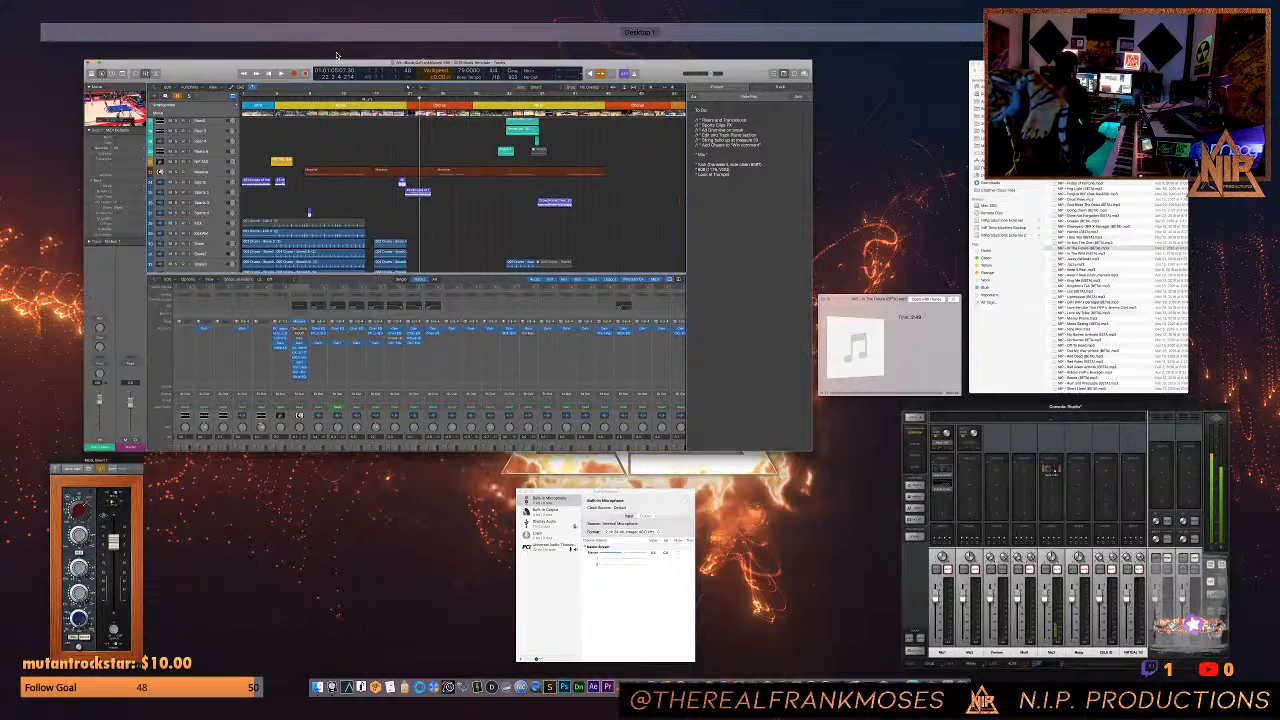
{"action": "left_click", "coordinate": [286, 96]}
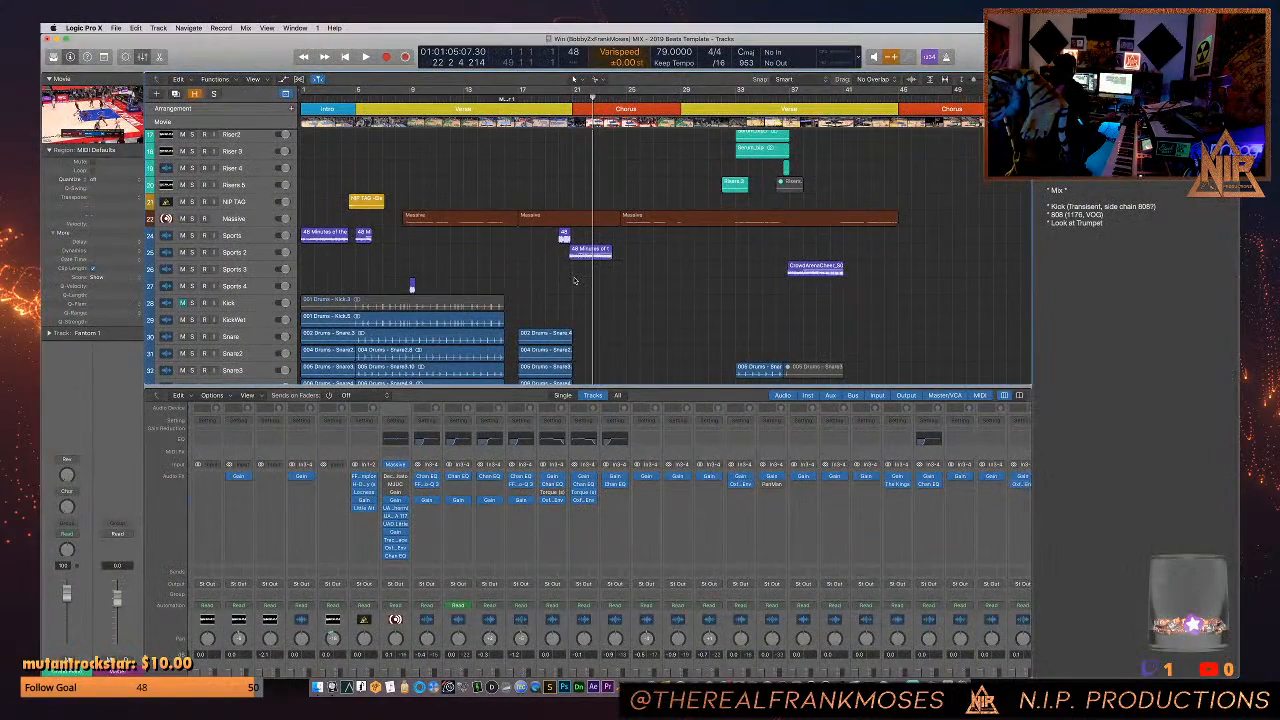